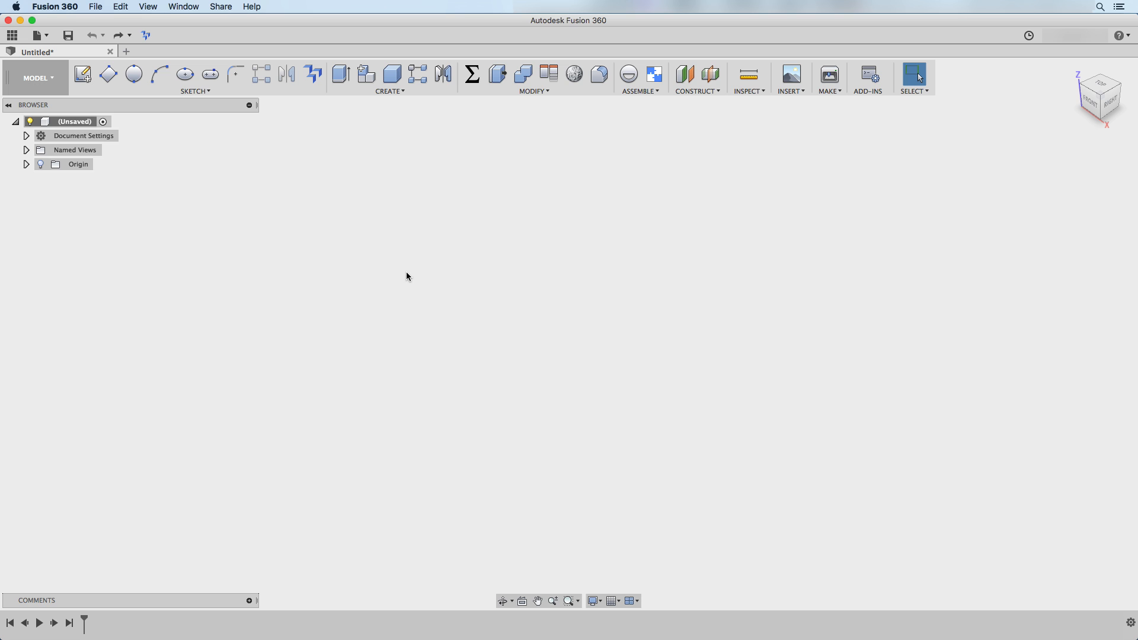
Add a user parameter named length in mm with the expression 150.
left_click(471, 83)
left_click(423, 89)
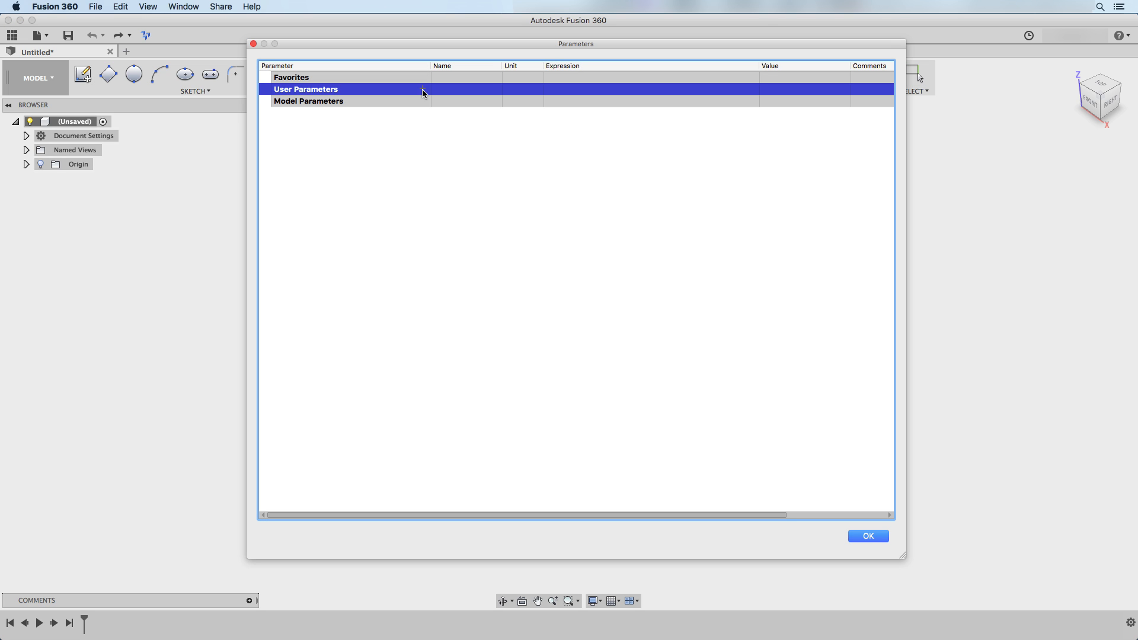
type("length")
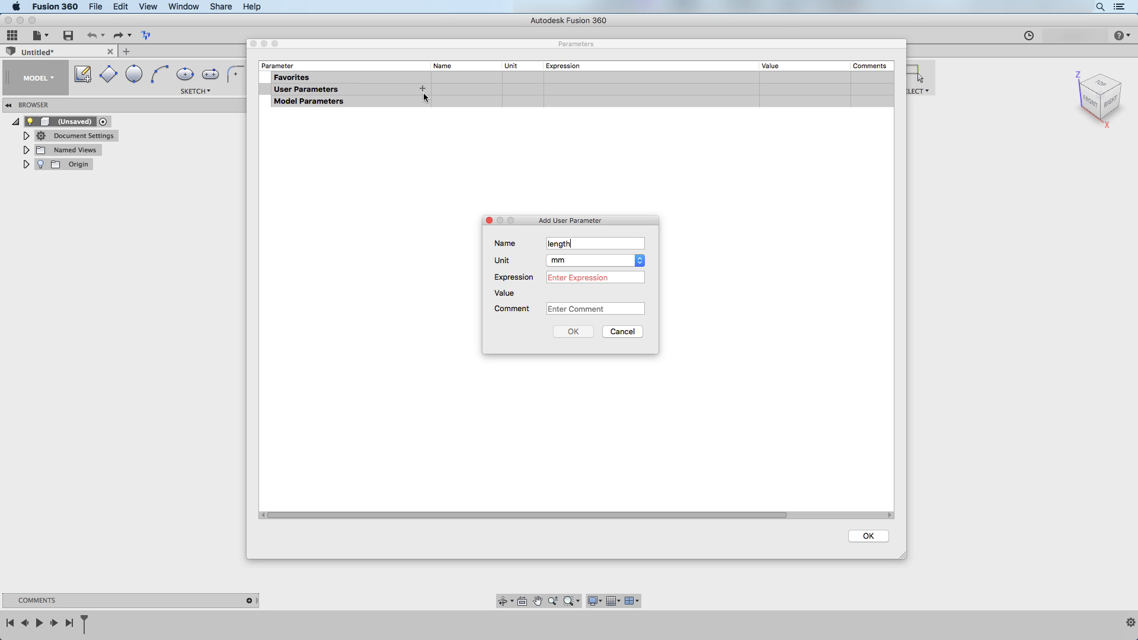
key("Tab")
type("150")
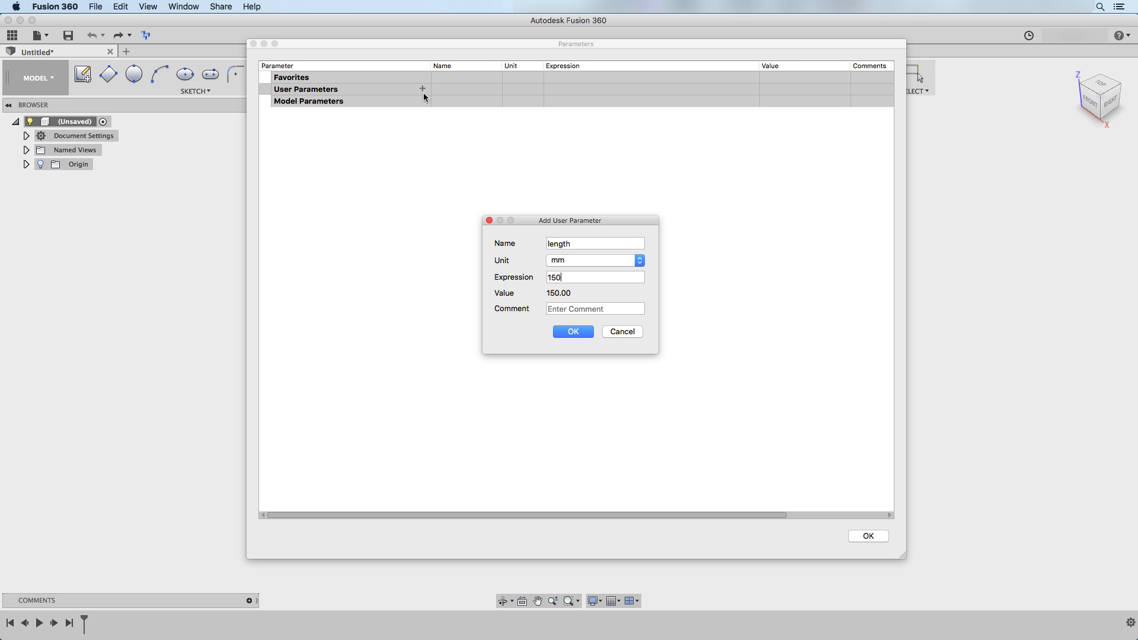
key("Return")
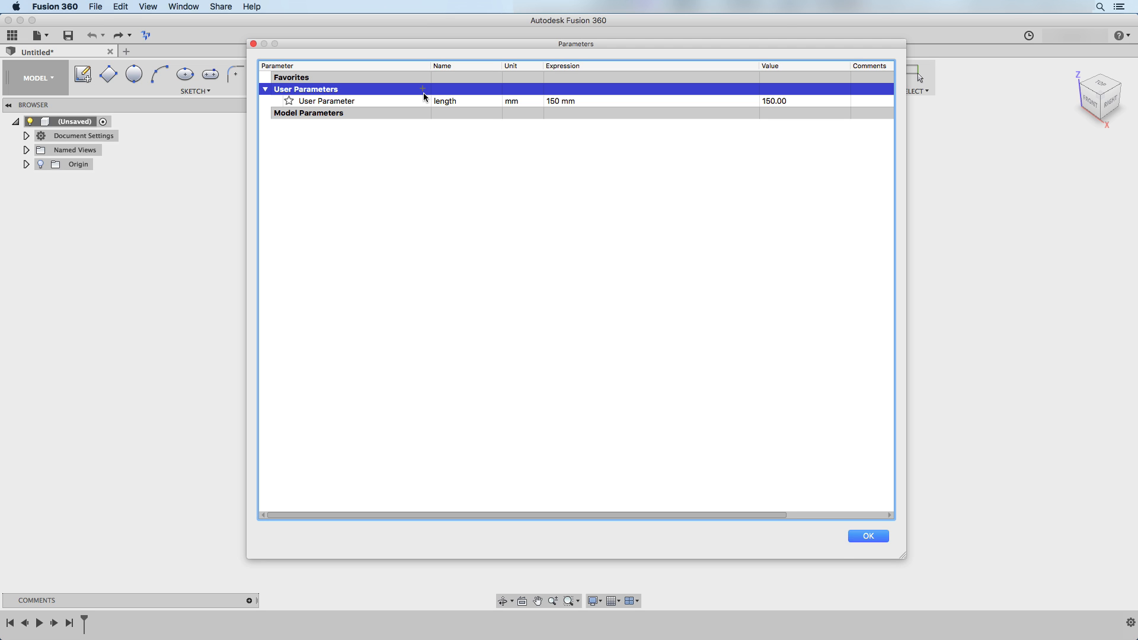
Add a user parameter named width in mm with the expression 75.
left_click(423, 89)
type("w")
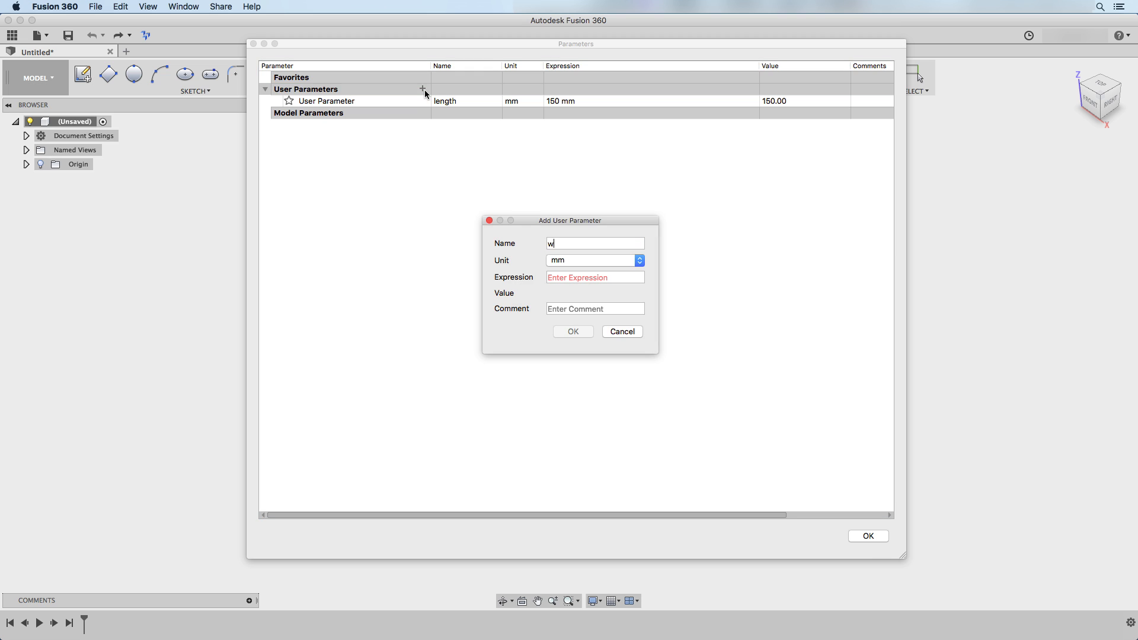
type("idth")
key("Tab")
key("Tab")
type("75")
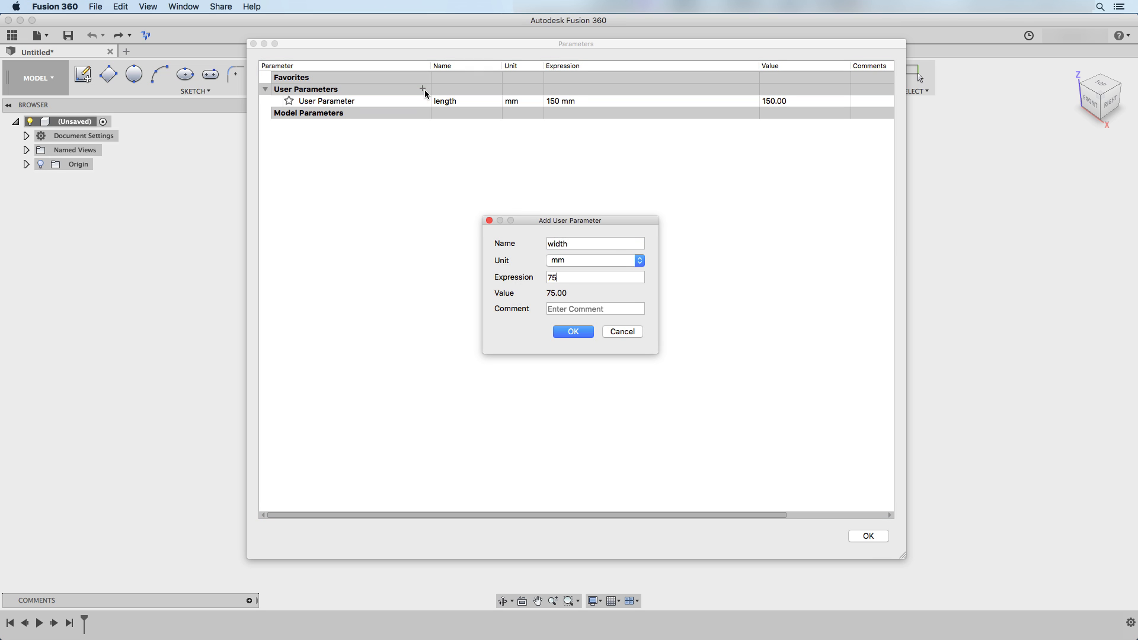
key("Return")
Add a user parameter named height in mm with the expression 30.
left_click(423, 89)
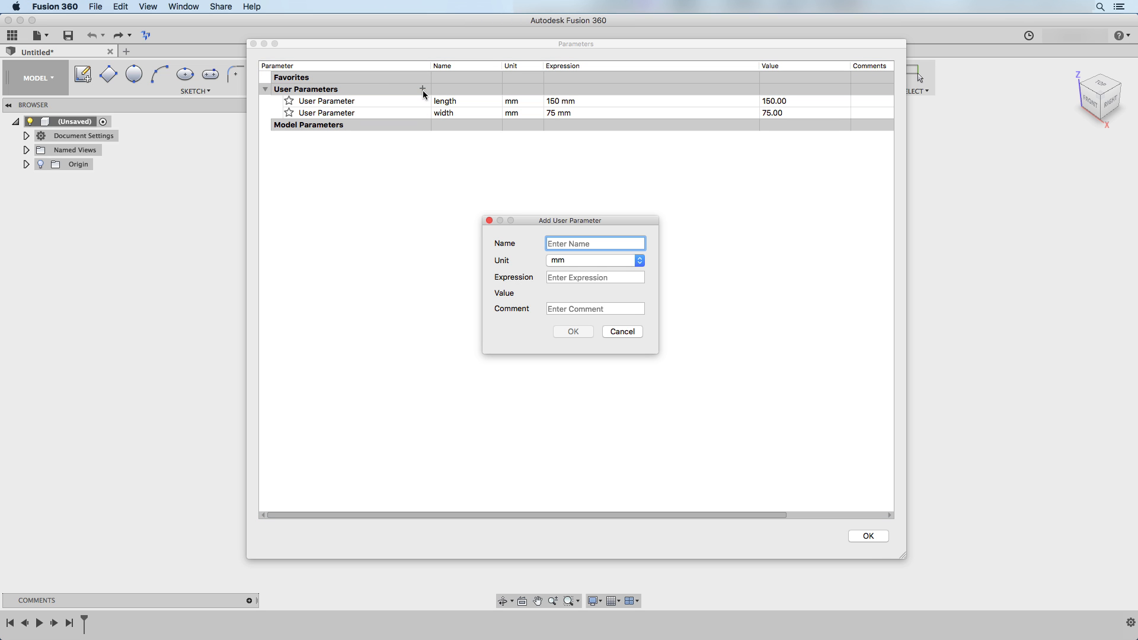
type("height")
key("Tab")
key("Tab")
type("3")
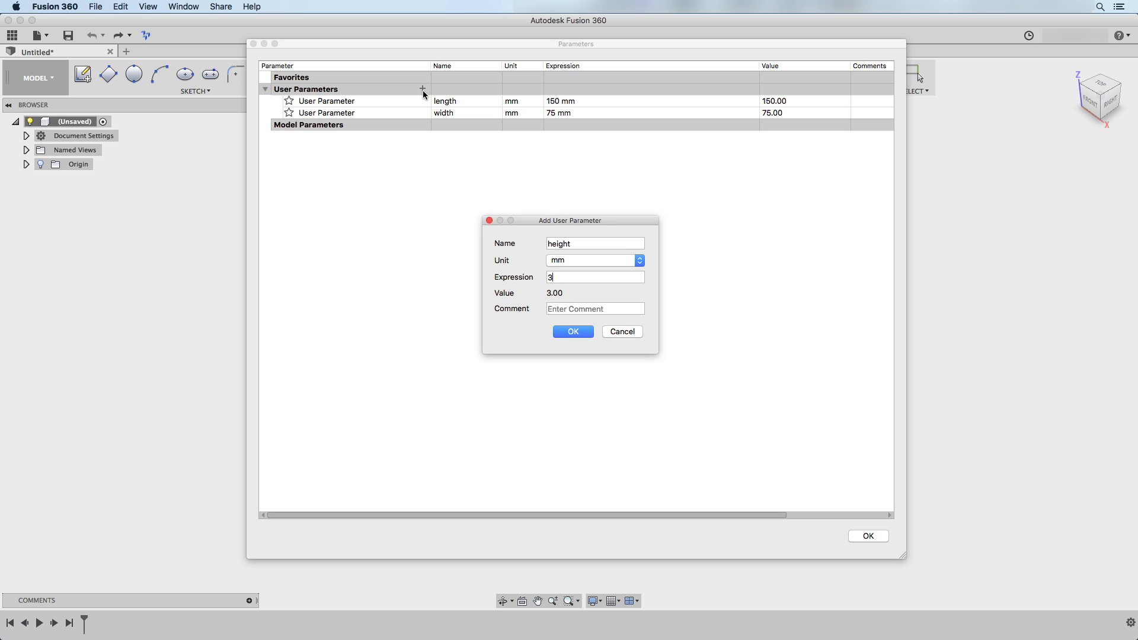
type("0")
left_click(573, 333)
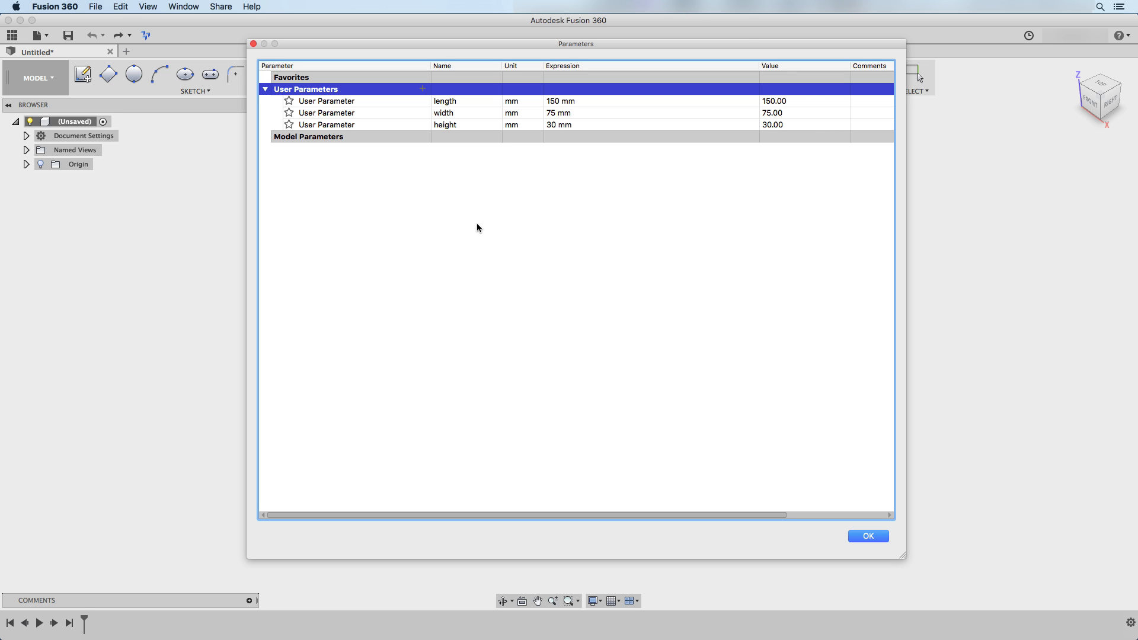
Add a user parameter named thickness in mm with the expression 3.175.
left_click(422, 88)
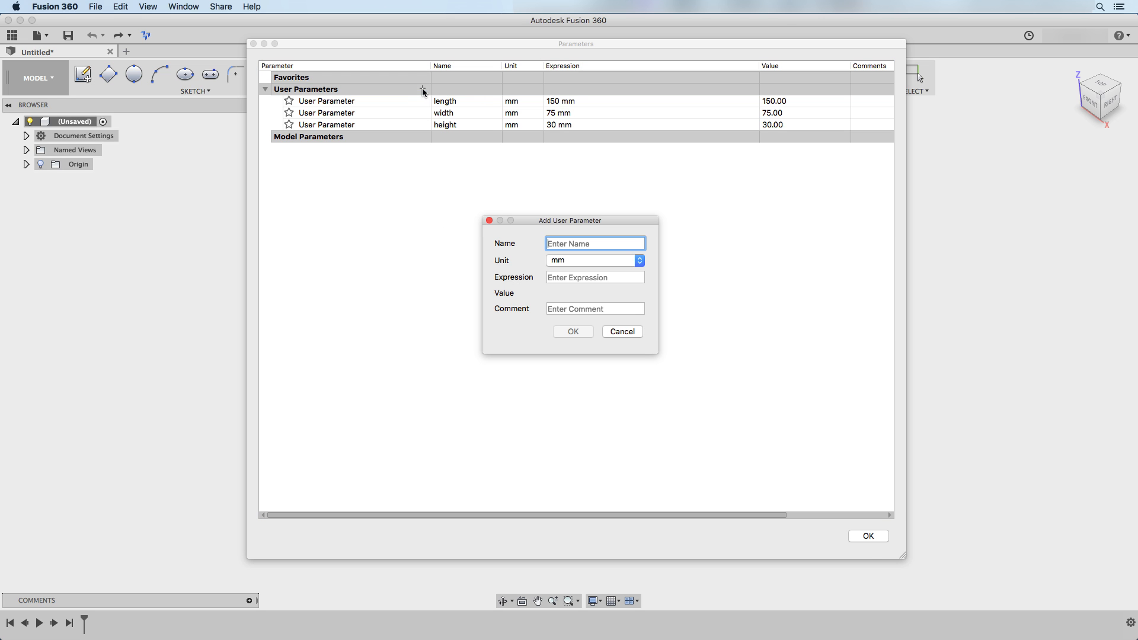
type("thickness")
key("Tab")
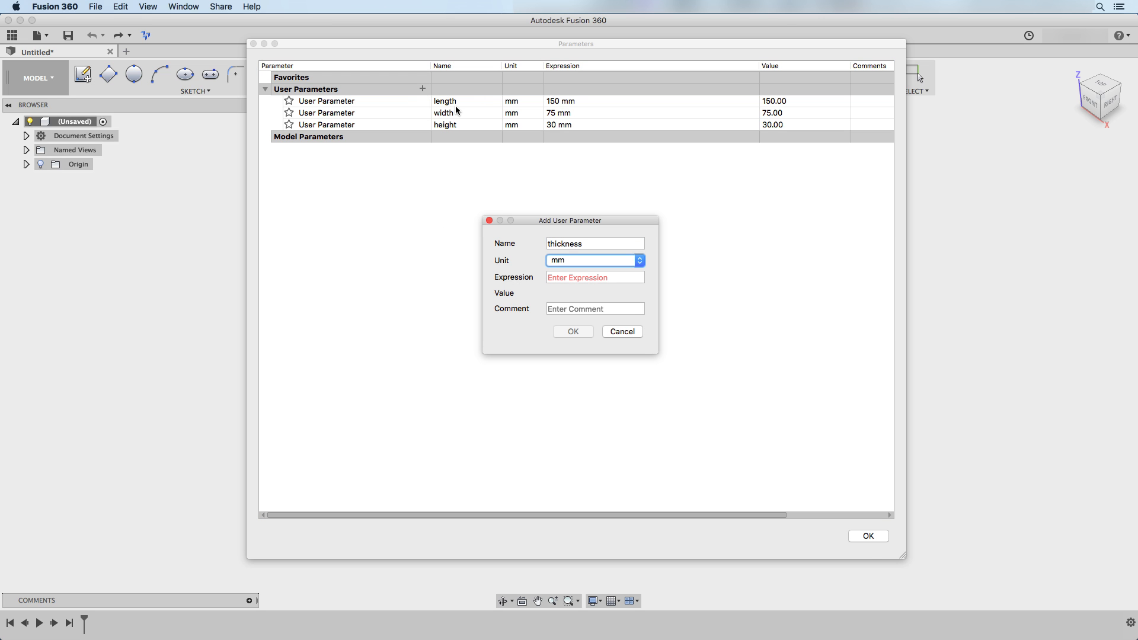
key("Tab")
type("3.175")
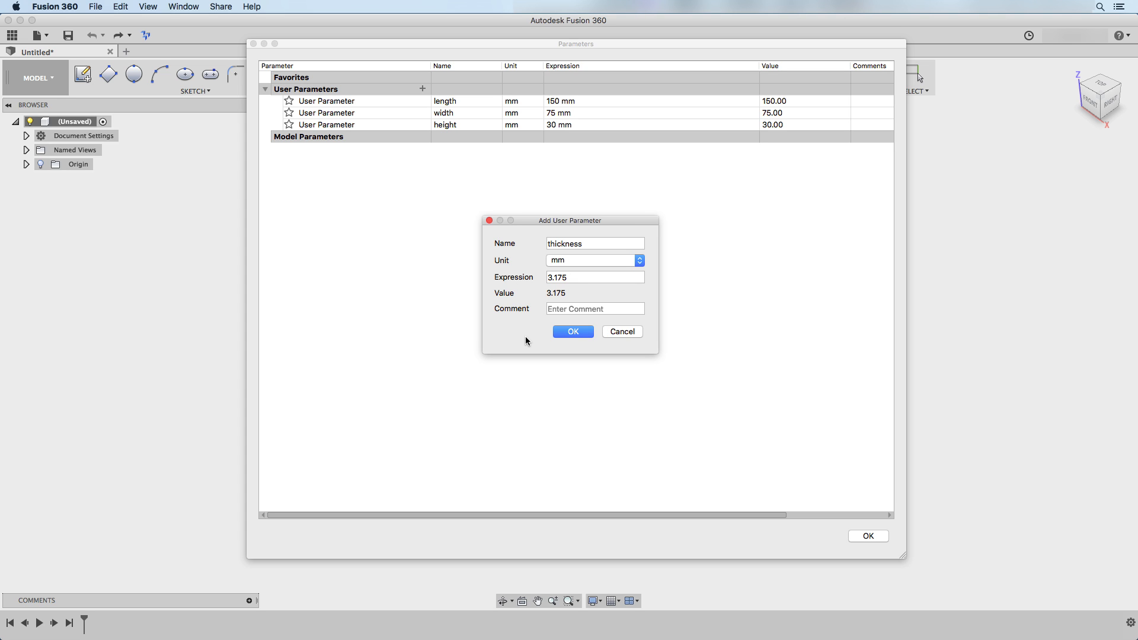
left_click(572, 332)
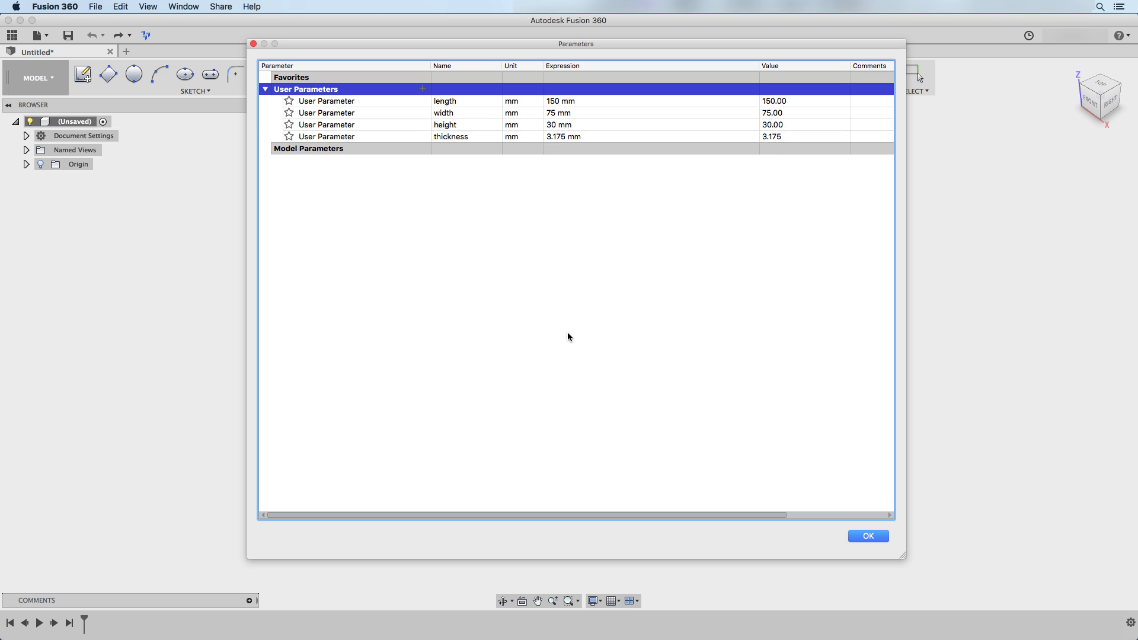
Add a user parameter named lfingers with No Units and the expression 5.
left_click(423, 90)
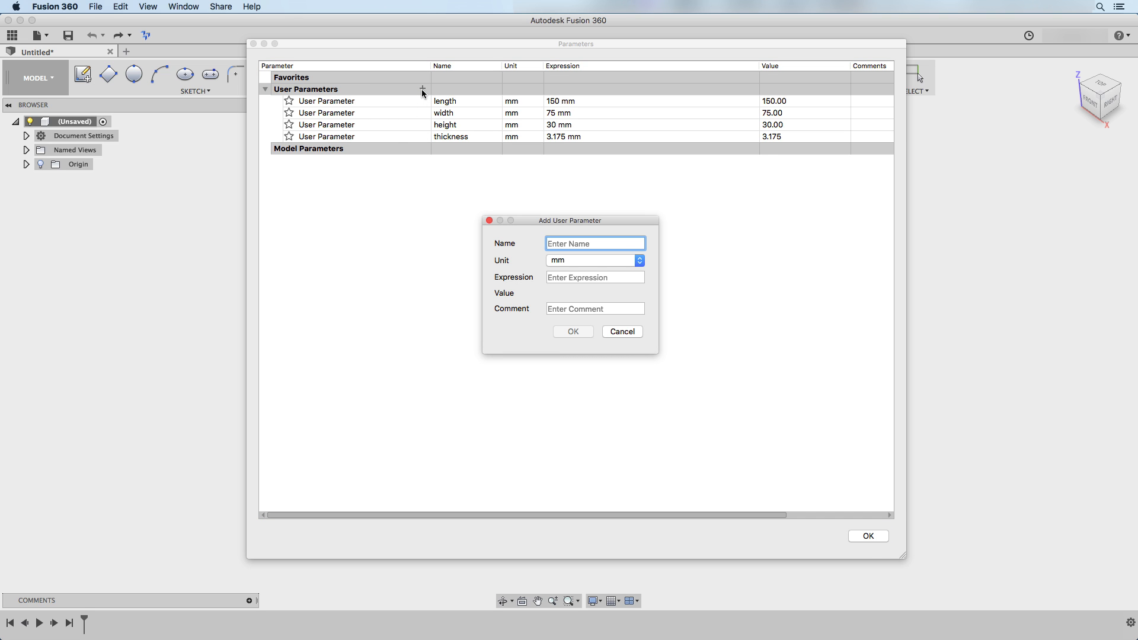
type("lfingers")
key("Tab")
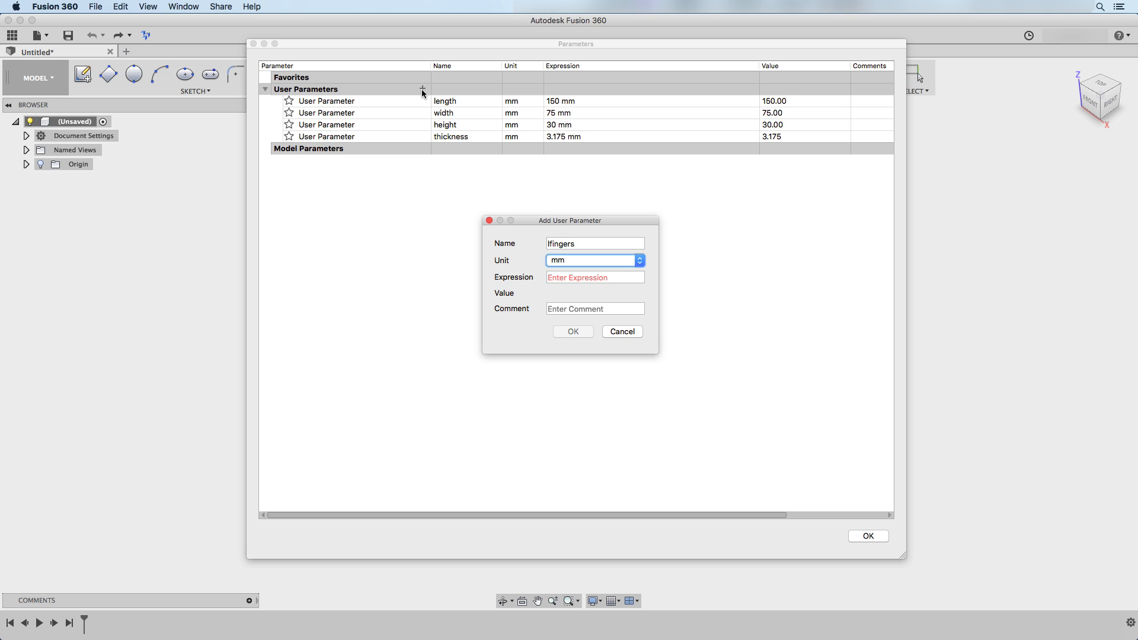
key("n")
key("o")
key("Tab")
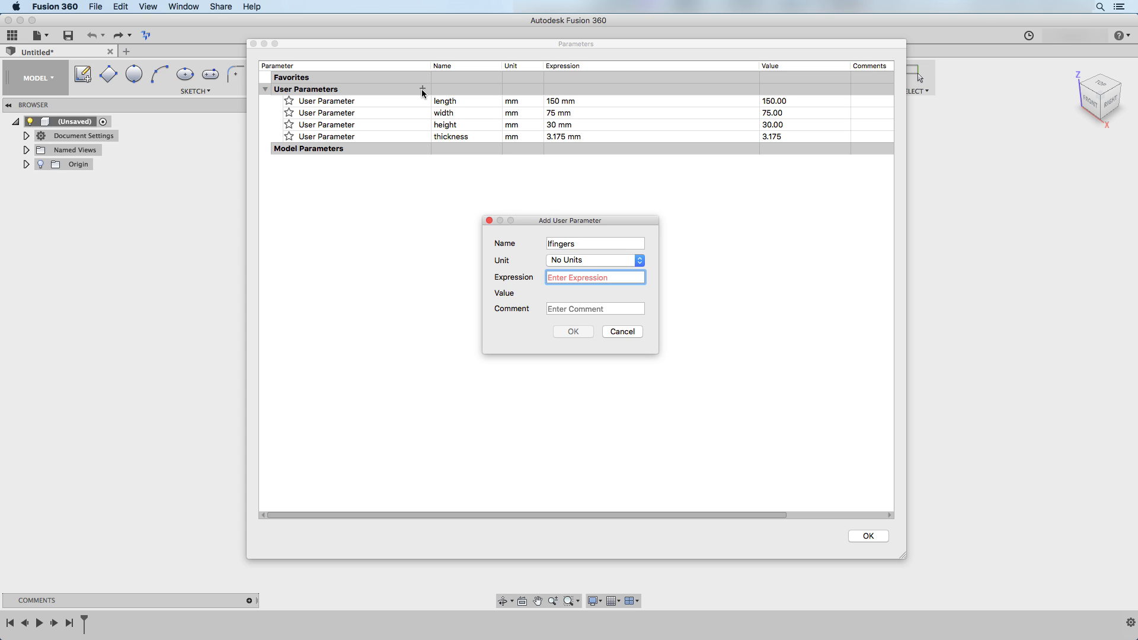
type("5")
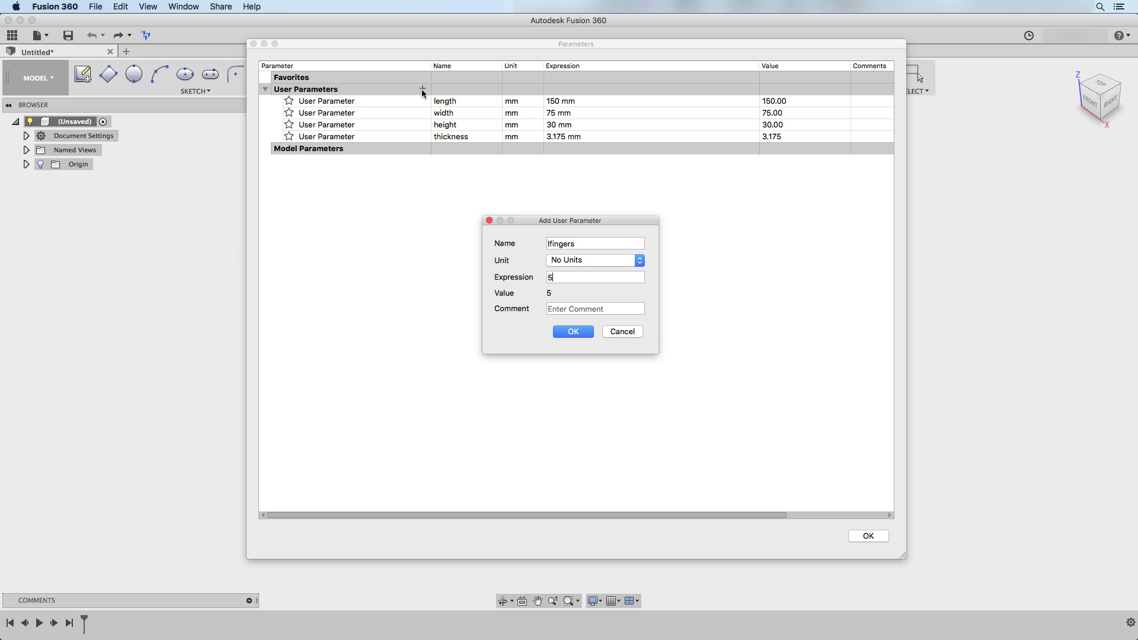
left_click(571, 333)
Add a user parameter named wfingers with No Units and the expression 3.
left_click(422, 89)
type("w")
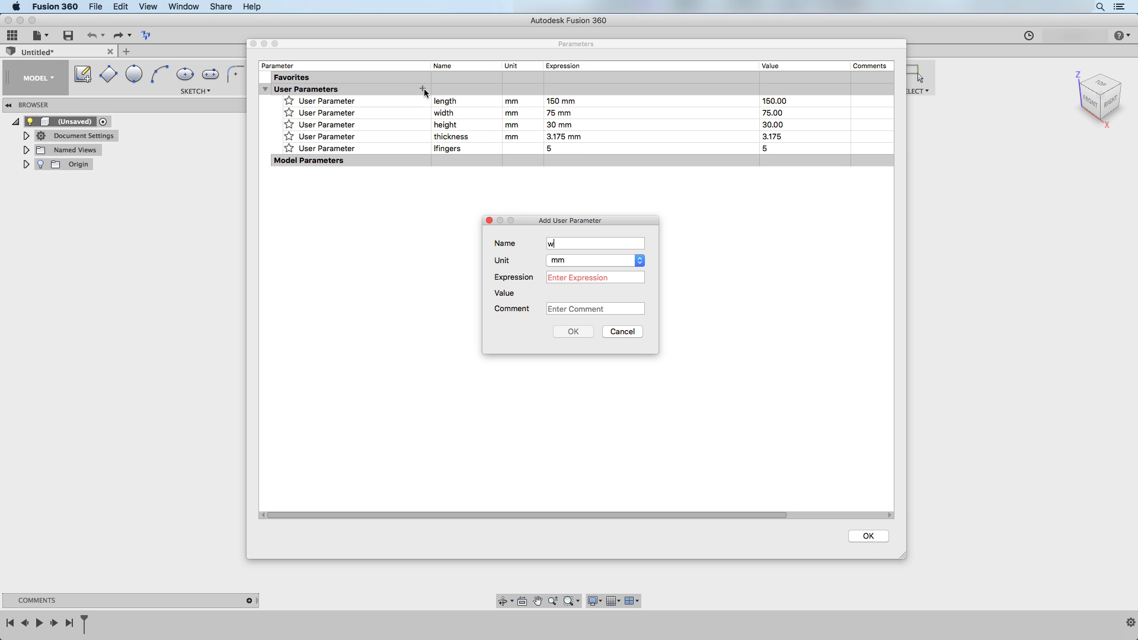
type("idth")
key("Tab")
key("shift+Tab")
type("no")
key("Tab")
type("3")
key("shift+Tab")
key("shift+Tab")
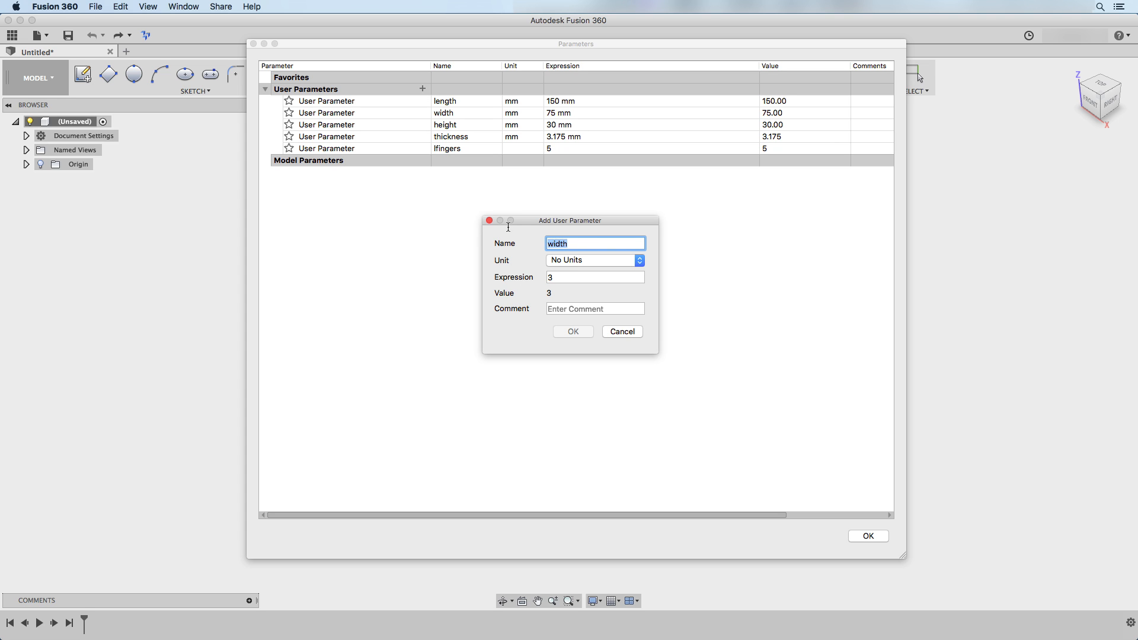
type("wfingers")
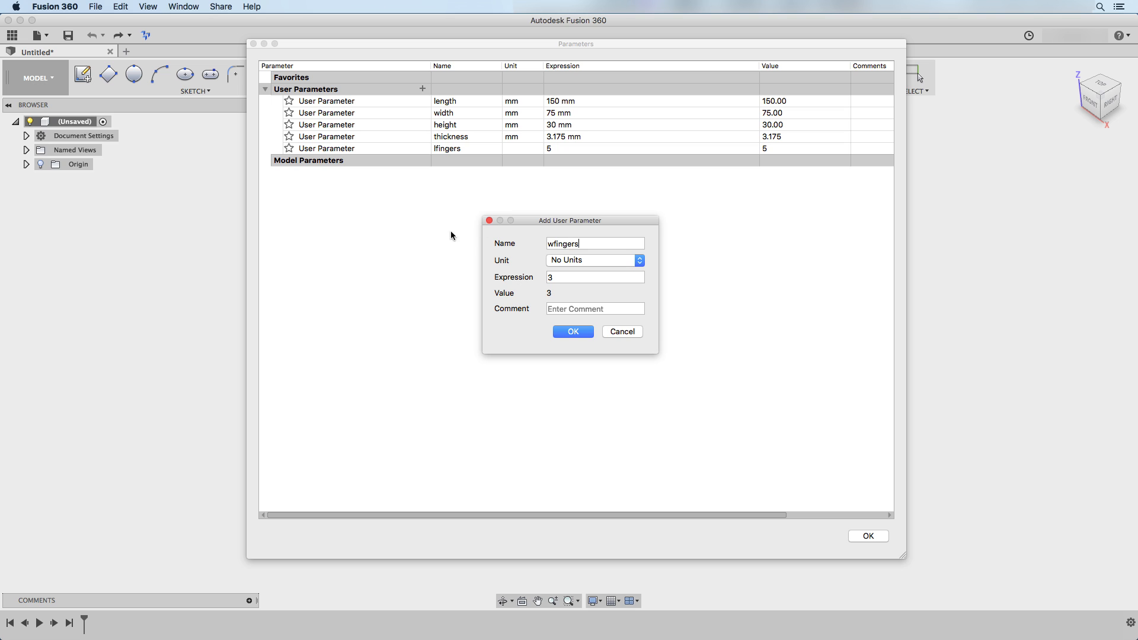
left_click(566, 329)
Add a user parameter named hfingers with No Units and the expression 2.
left_click(423, 89)
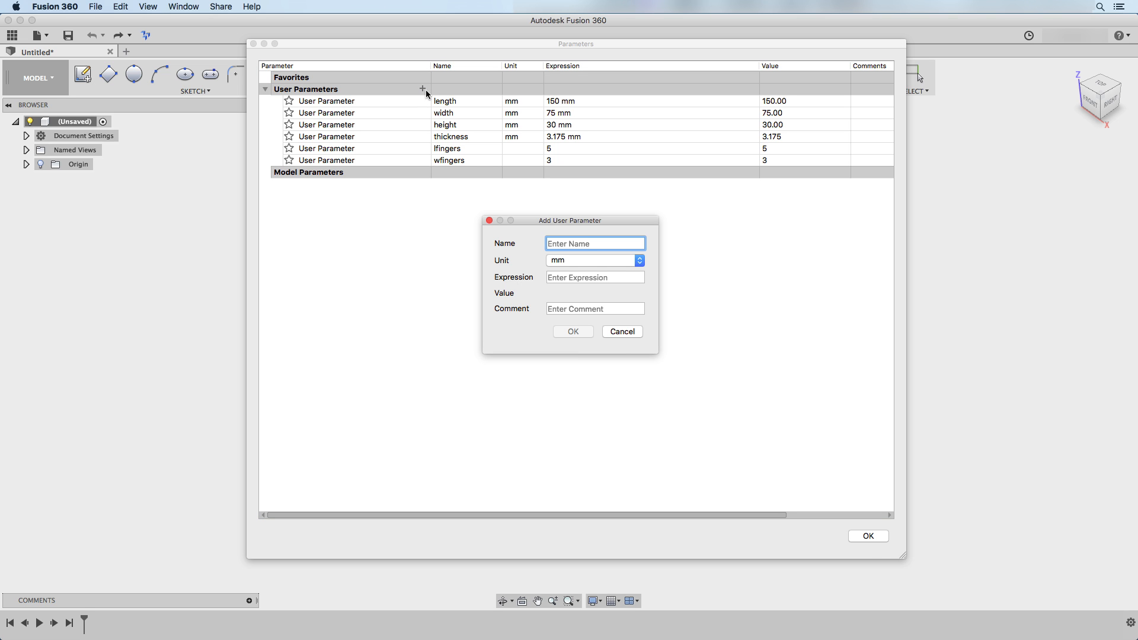
type("hfingers")
key("Tab")
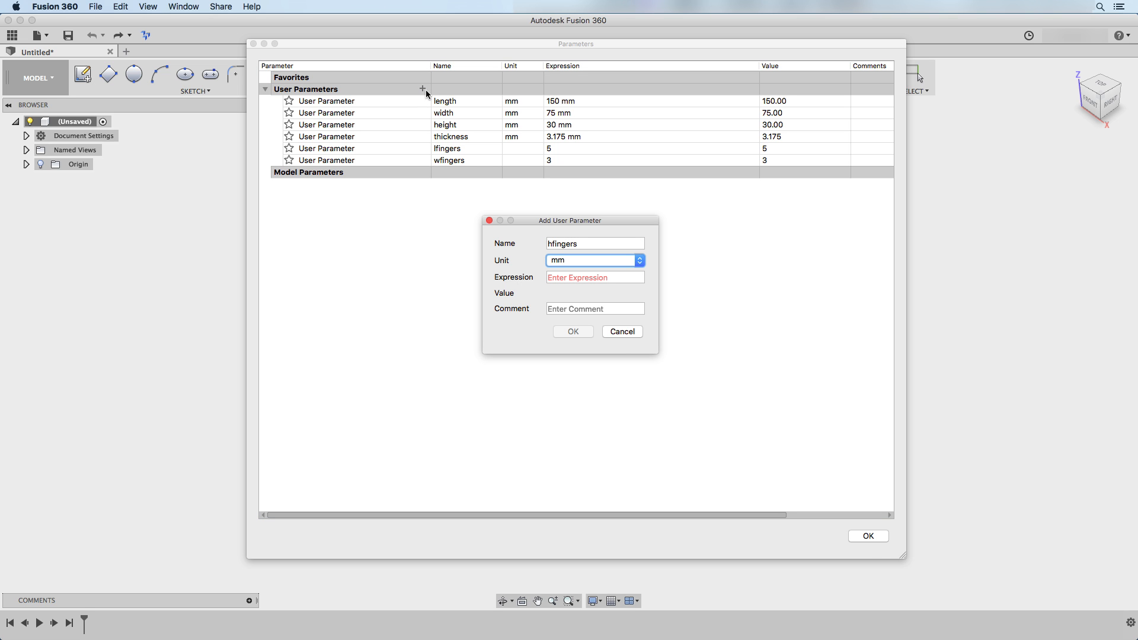
key("n")
key("Tab")
type("2")
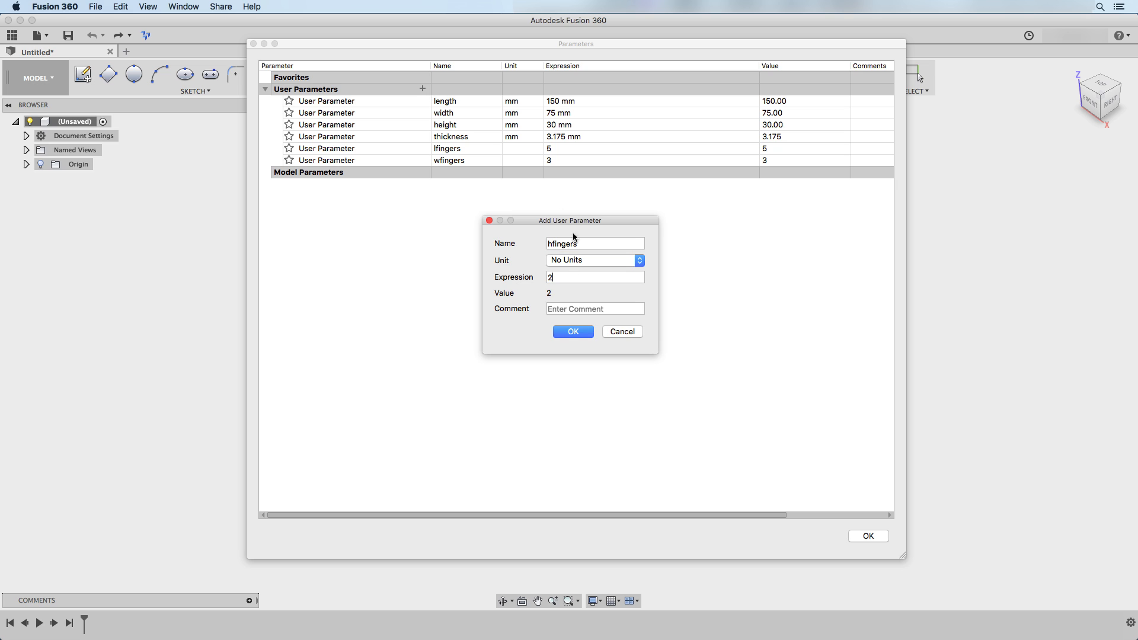
left_click(573, 332)
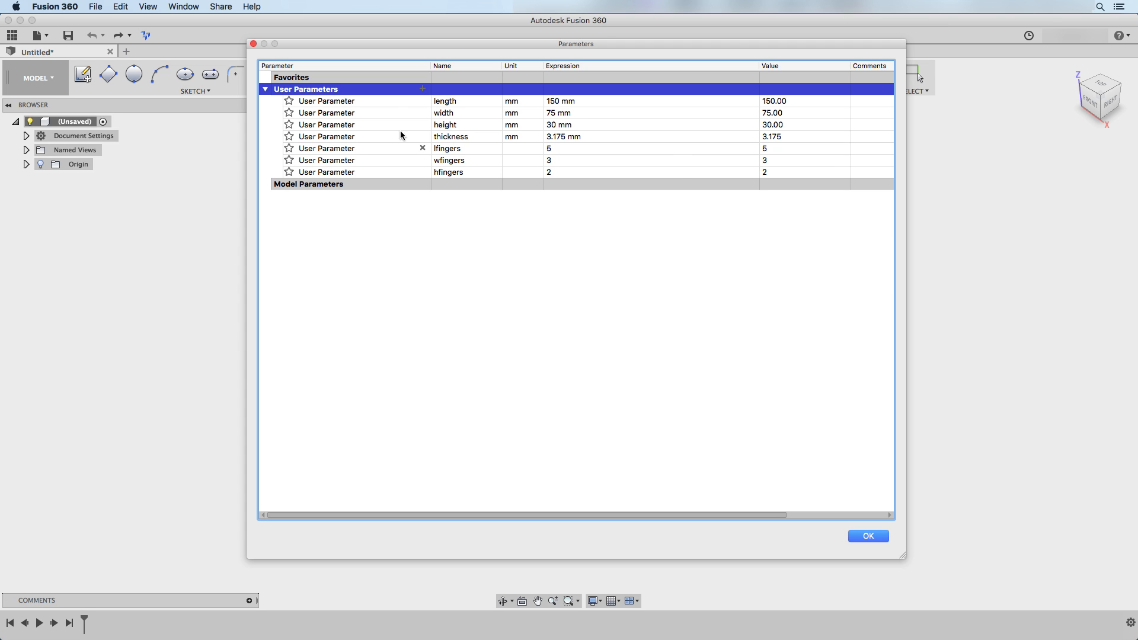
Add a user parameter named lfingerw in mm with the expression length/((lfingers*2)+1).
left_click(423, 89)
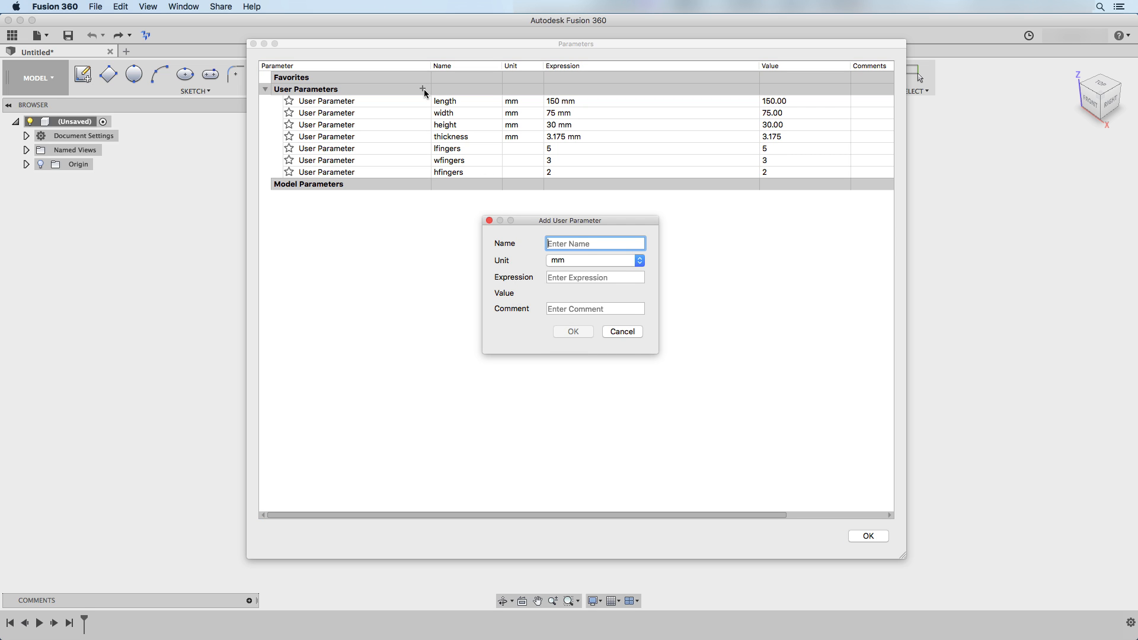
type("lf")
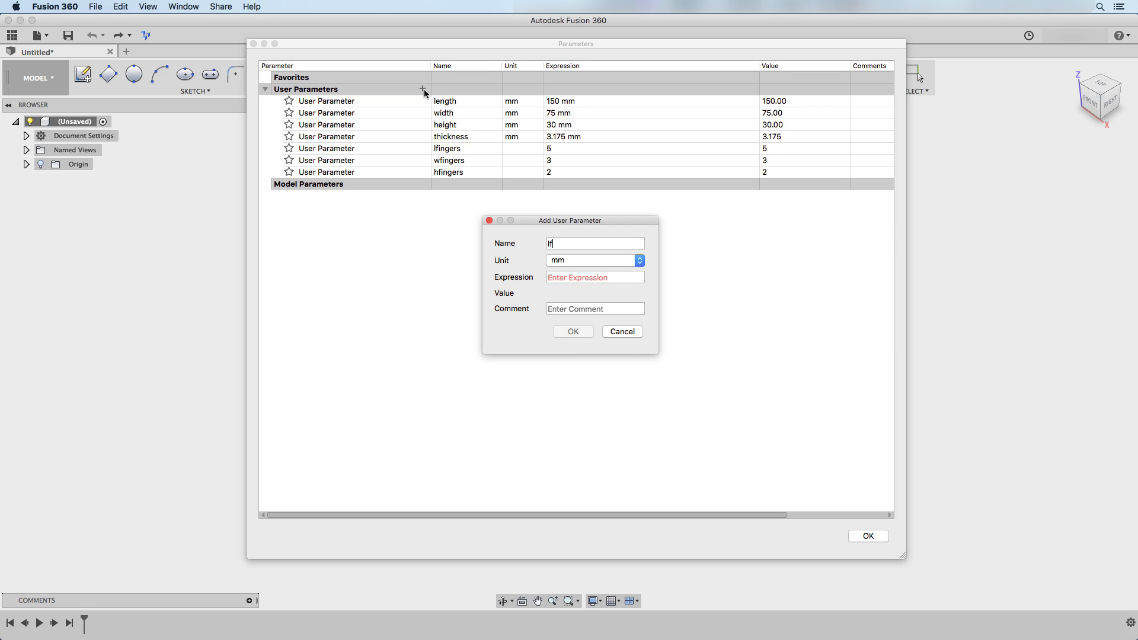
type("ingerw")
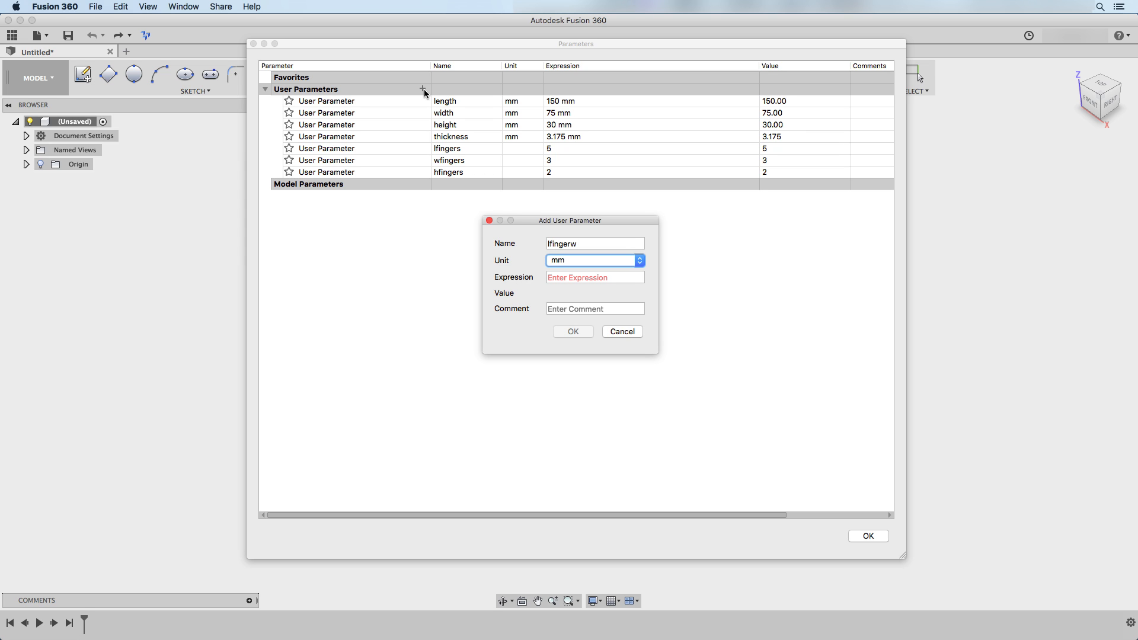
key("Tab")
type("leng")
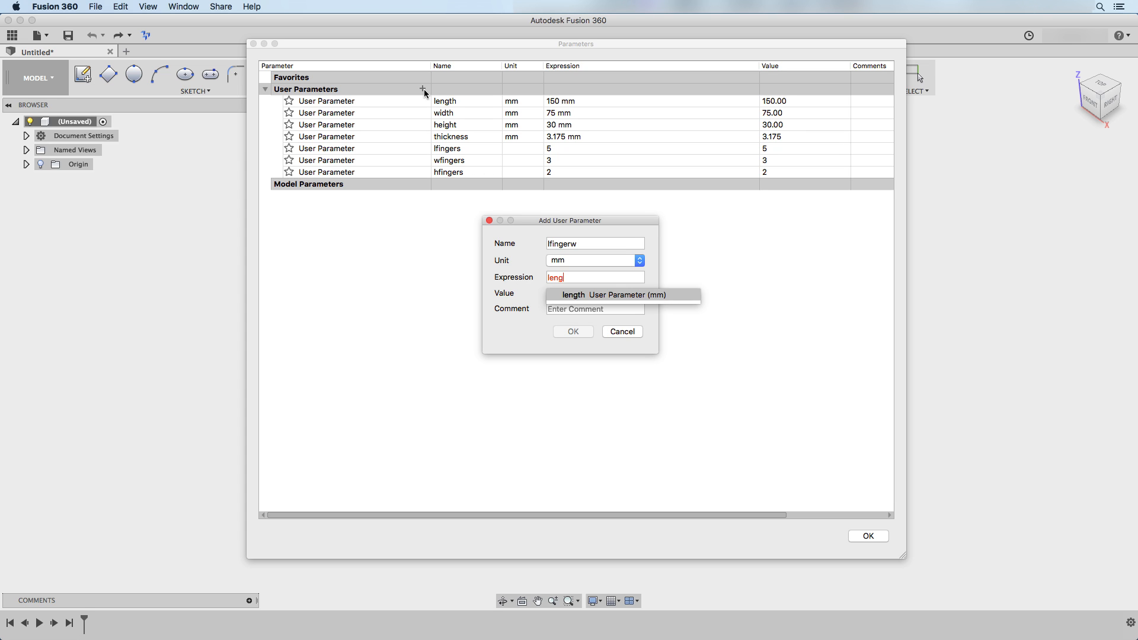
type("th / ( ( lfingers * 2 ")
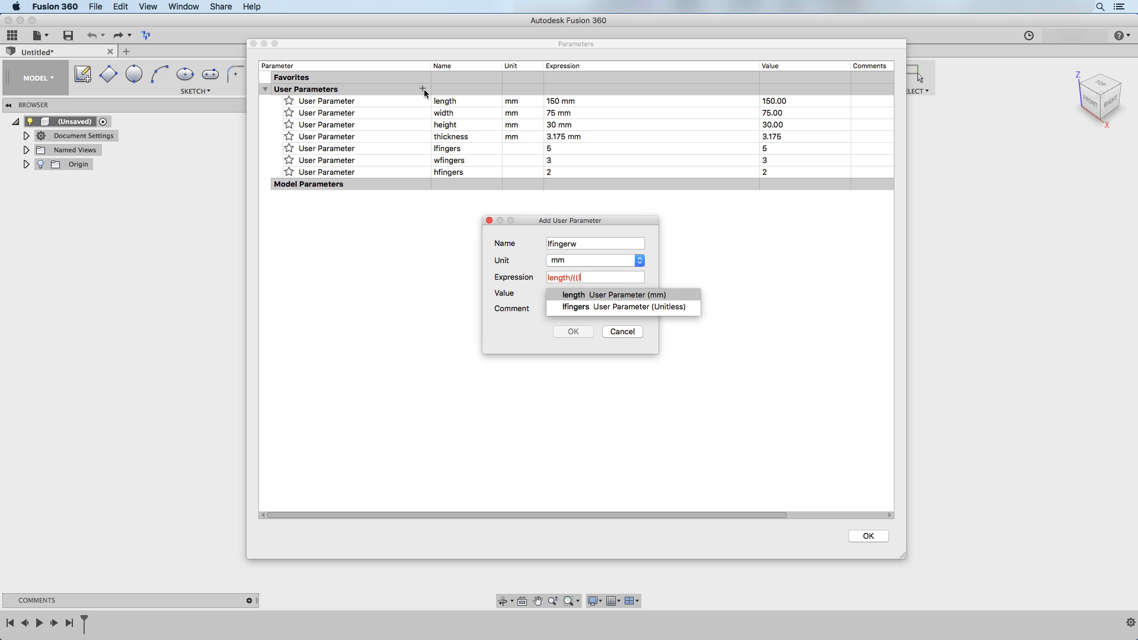
type(") + 1 ")
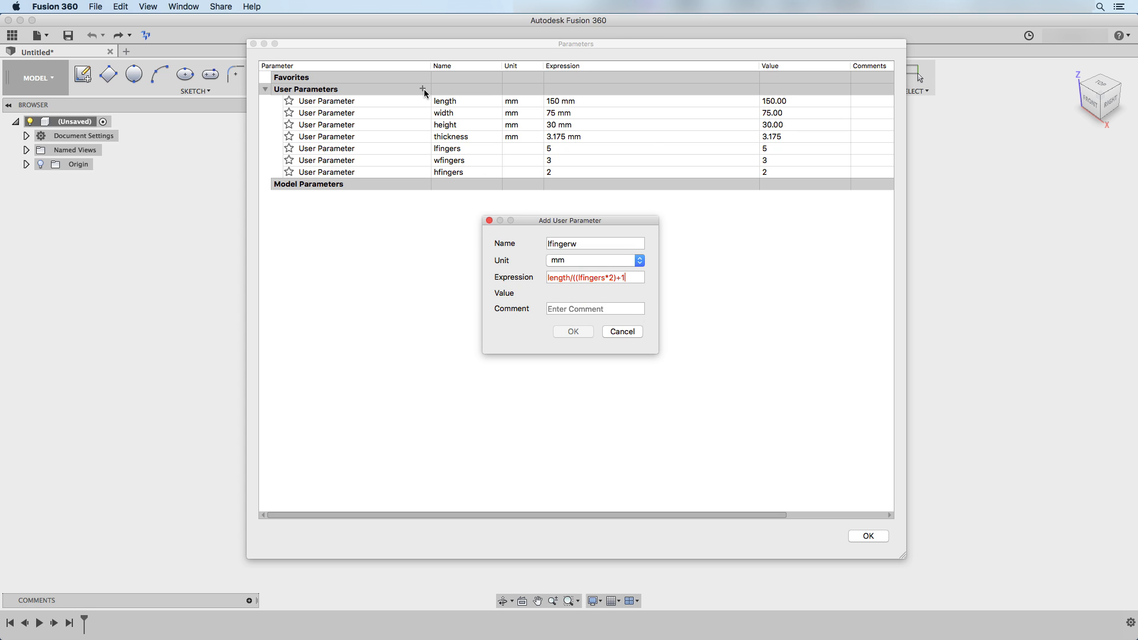
type(")")
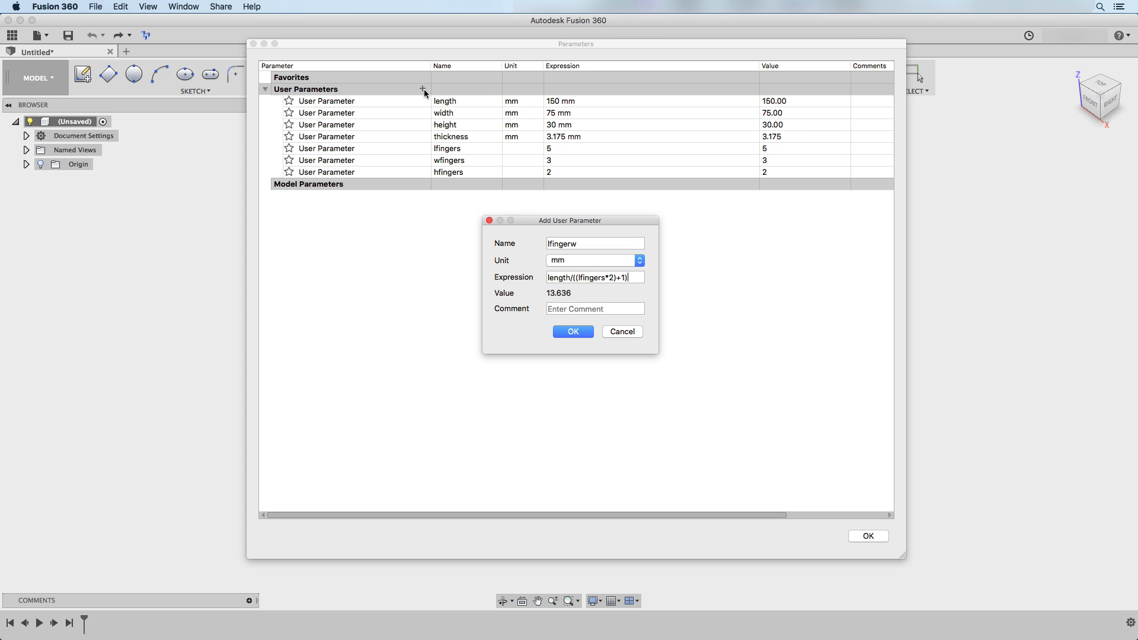
left_click(573, 332)
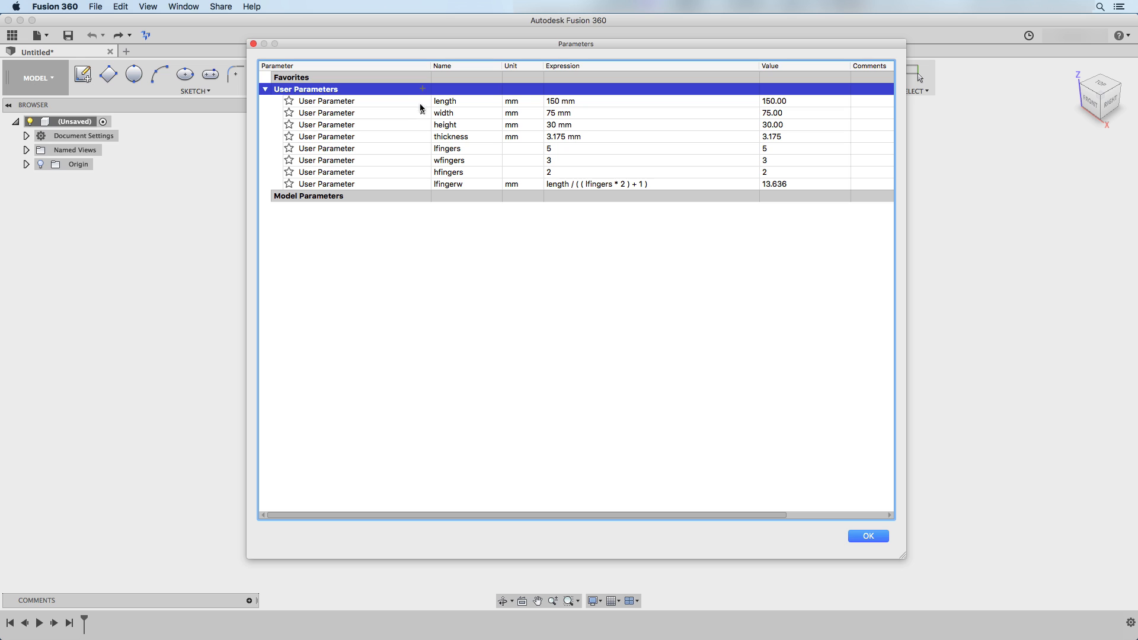
Add a user parameter named wfingerw in mm with the expression width/((wfingers*2)+1).
left_click(422, 89)
type("wfingerw")
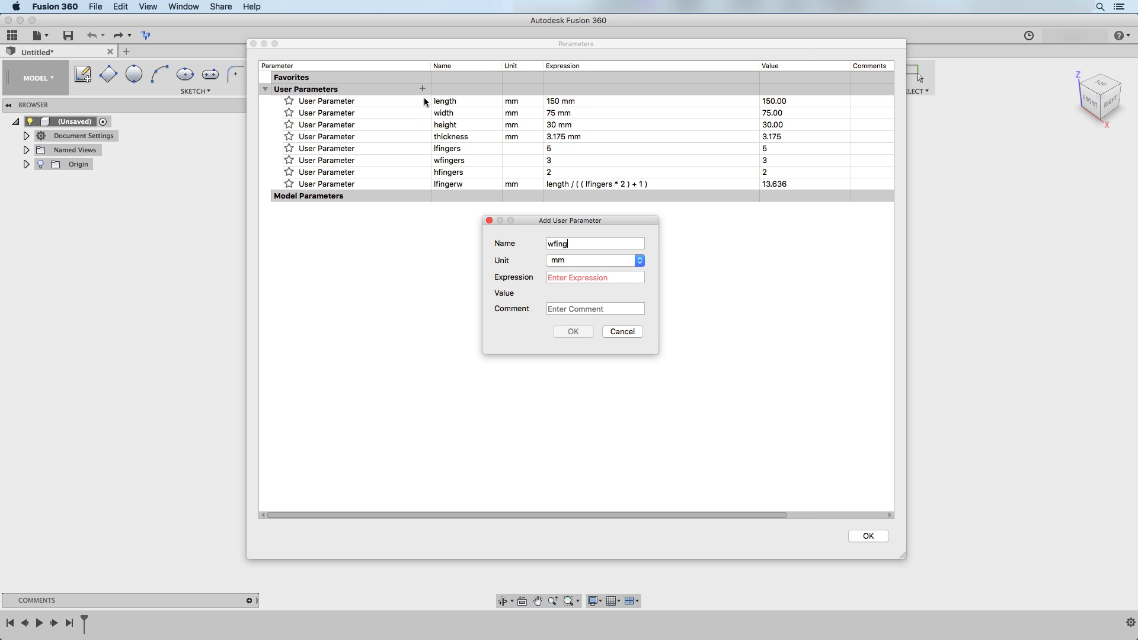
key("Tab")
key("Tab")
type("width/((win")
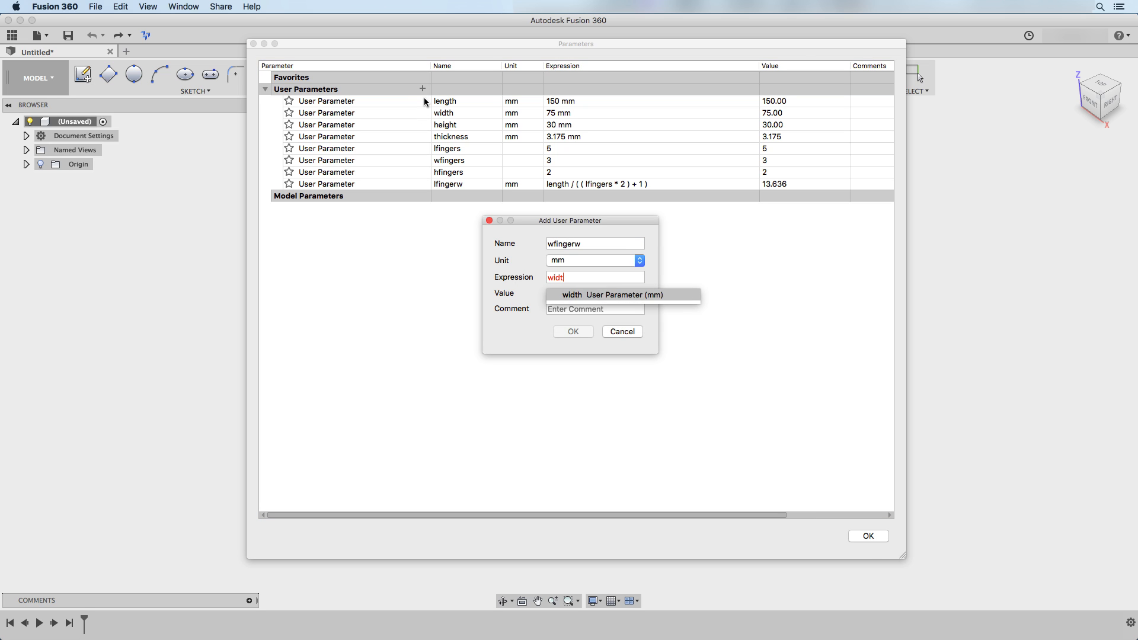
key("BackSpace")
key("BackSpace")
type("fin")
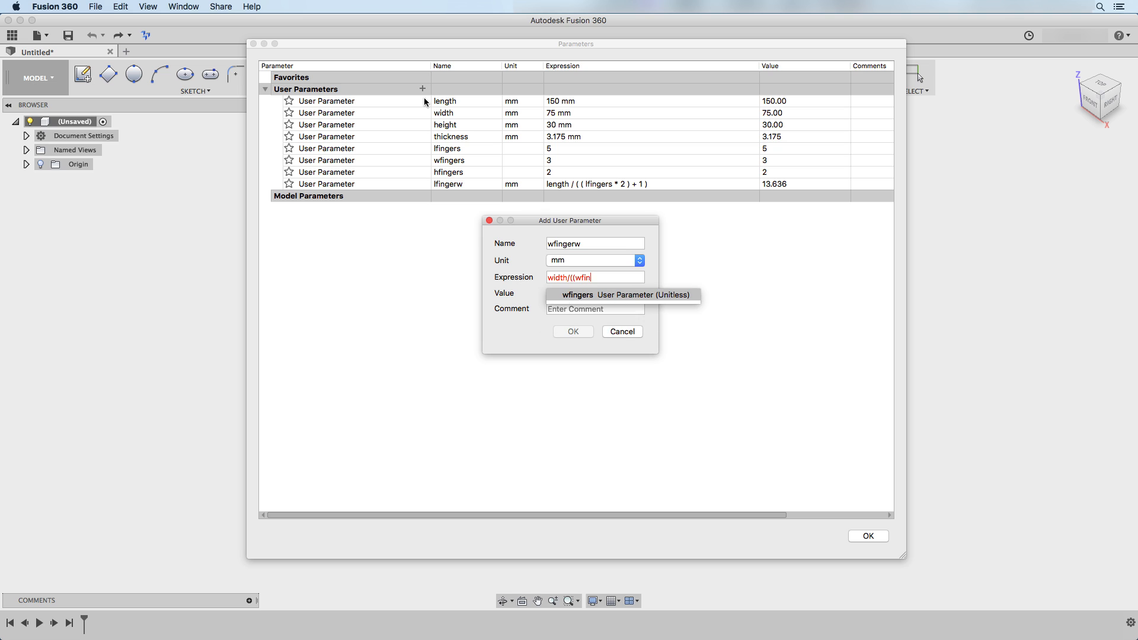
type("gers * 2 ) + 1 )")
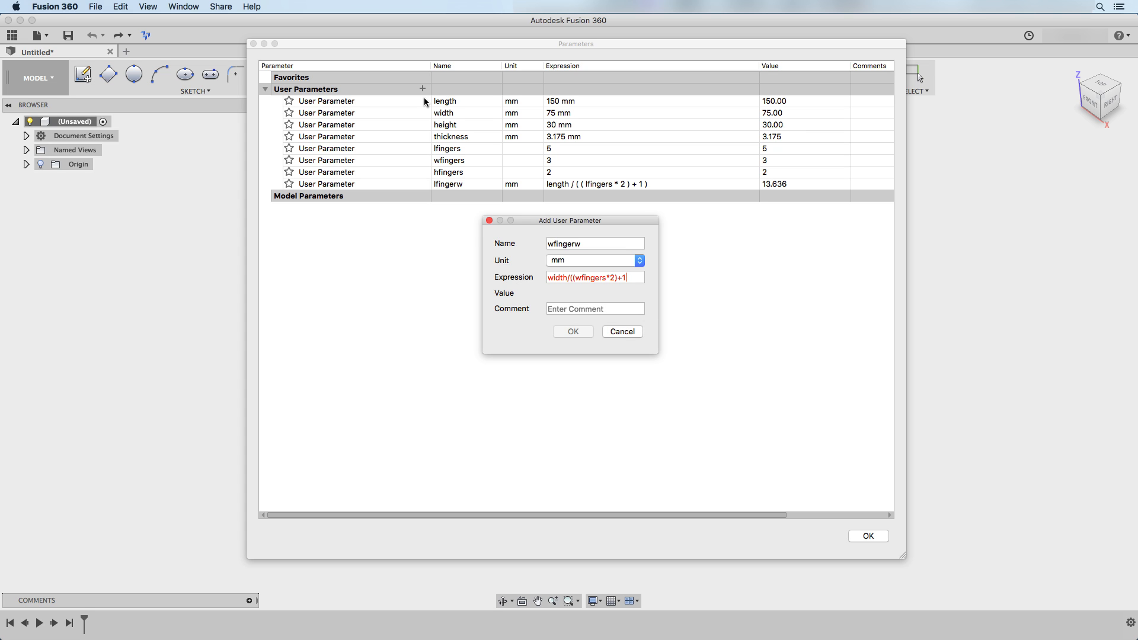
key("Return")
Add a user parameter named hfingerw in mm with the expression height/((hfingers*2)+1), and close the parameter list.
left_click(422, 89)
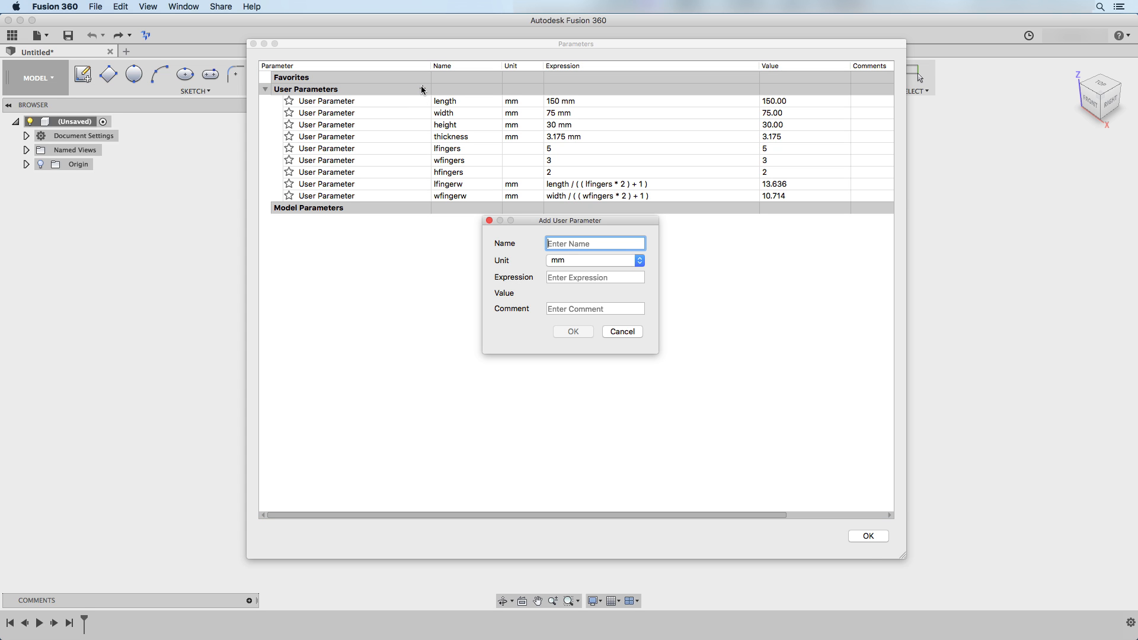
type("hfingerw")
key("Tab")
key("Tab")
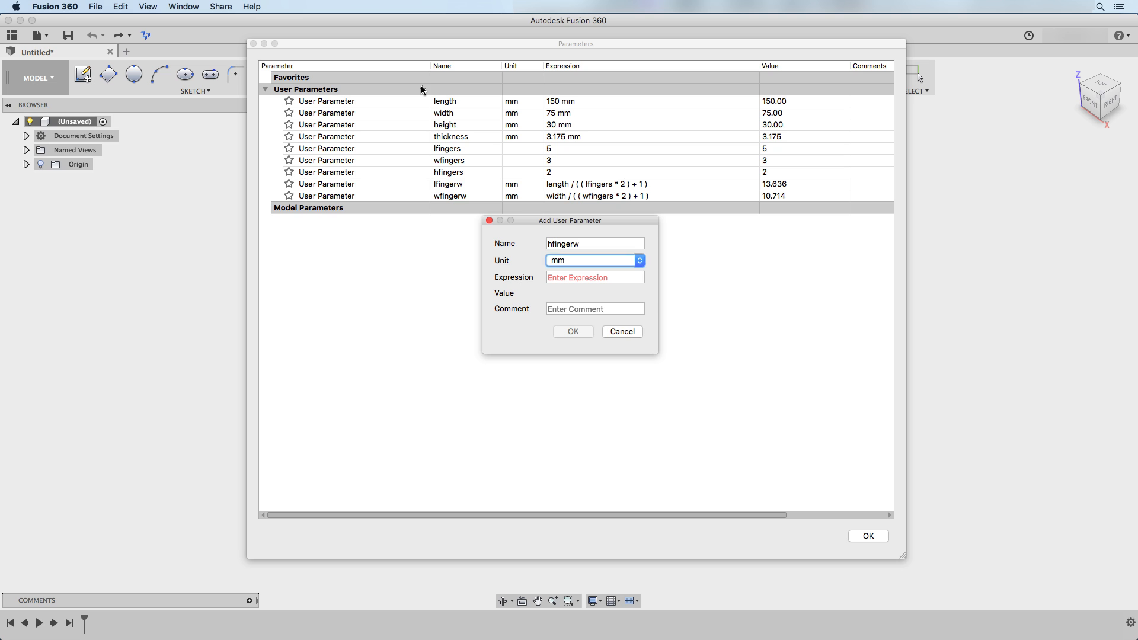
type("height / ( ( hfingers * 2 ")
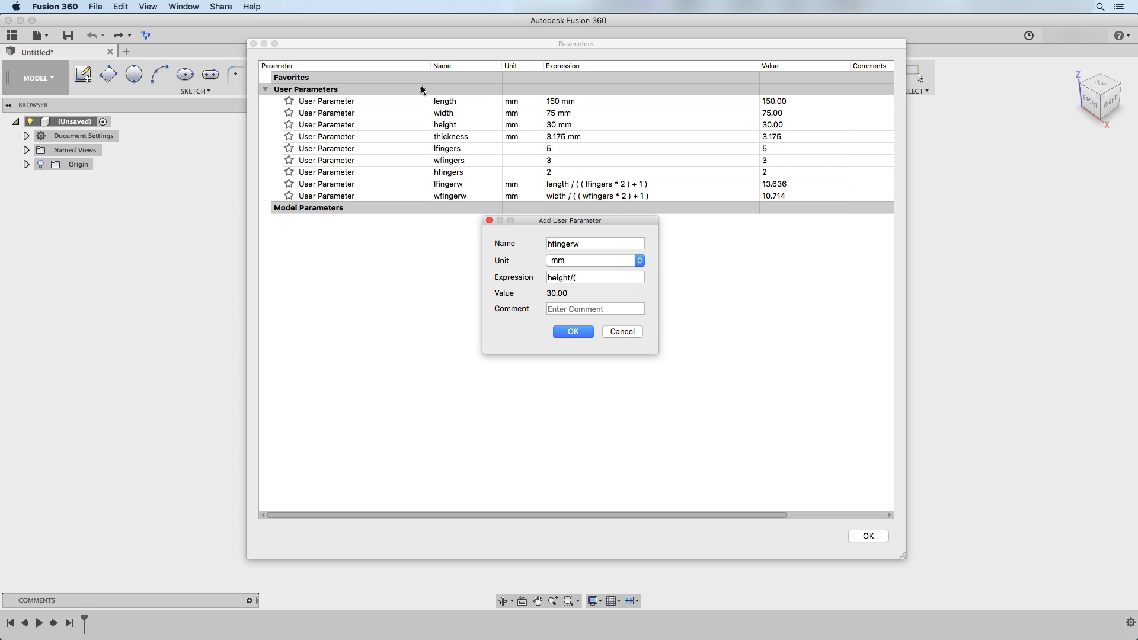
type(") + 1 )")
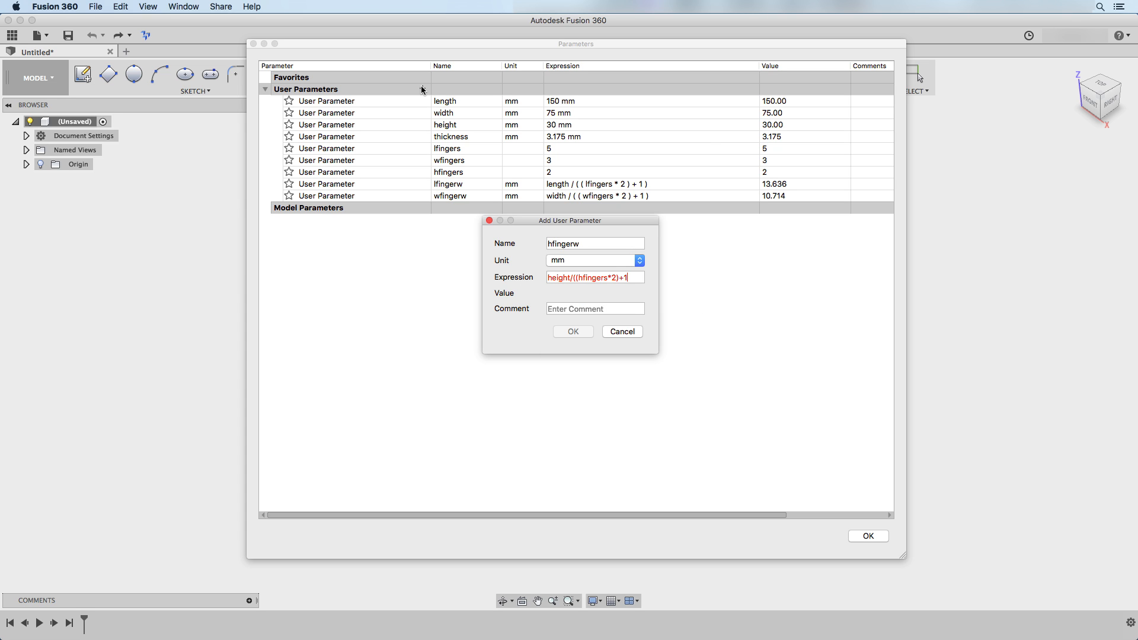
key("Return")
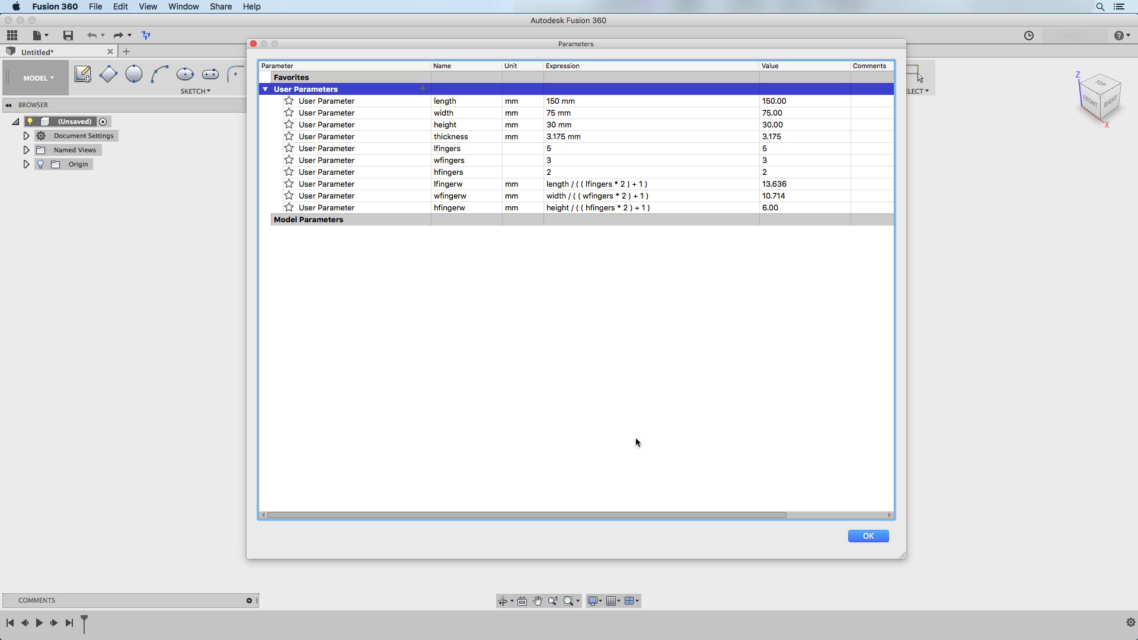
left_click(869, 537)
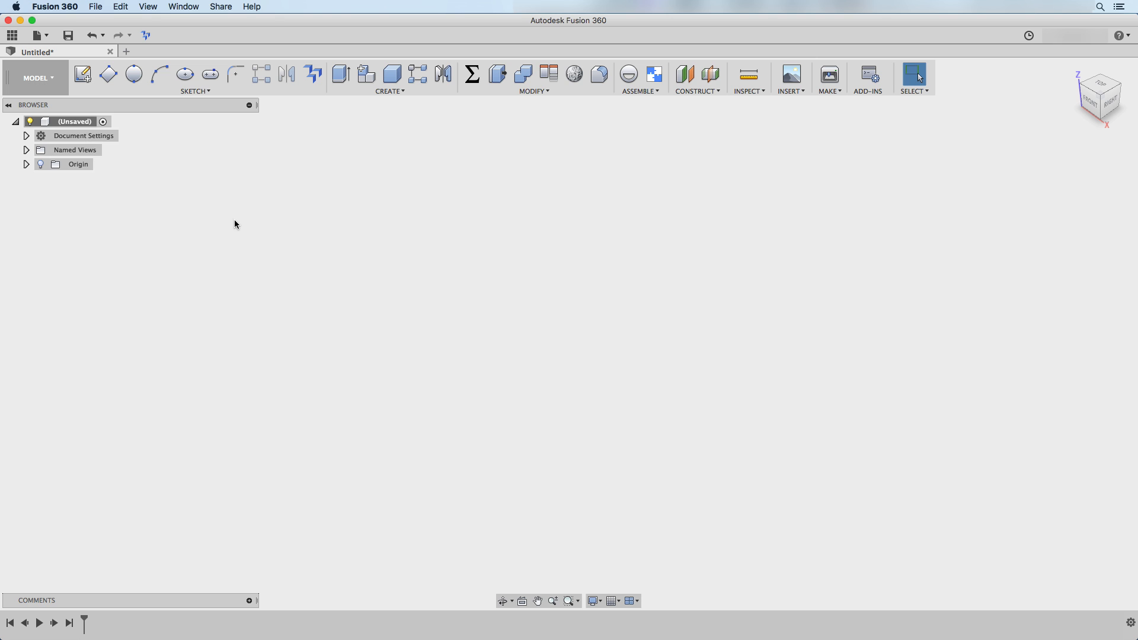
Sketch a rectangle from the origin on the horizontal ground plane, with its vertical side set to width and its horizontal side to length.
left_click(82, 74)
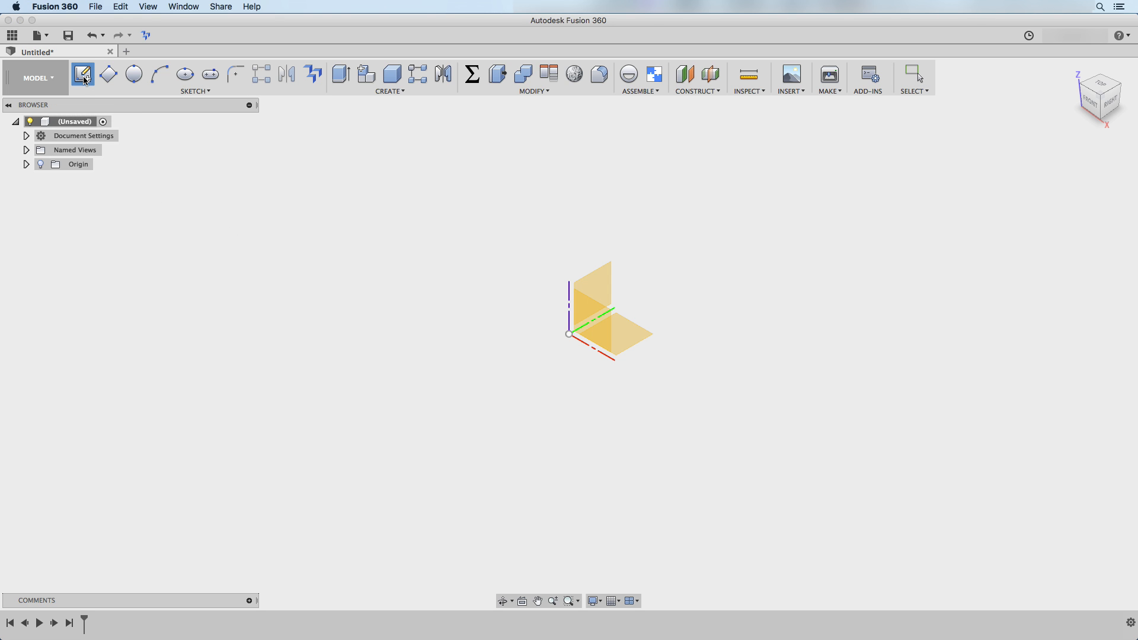
left_click(627, 329)
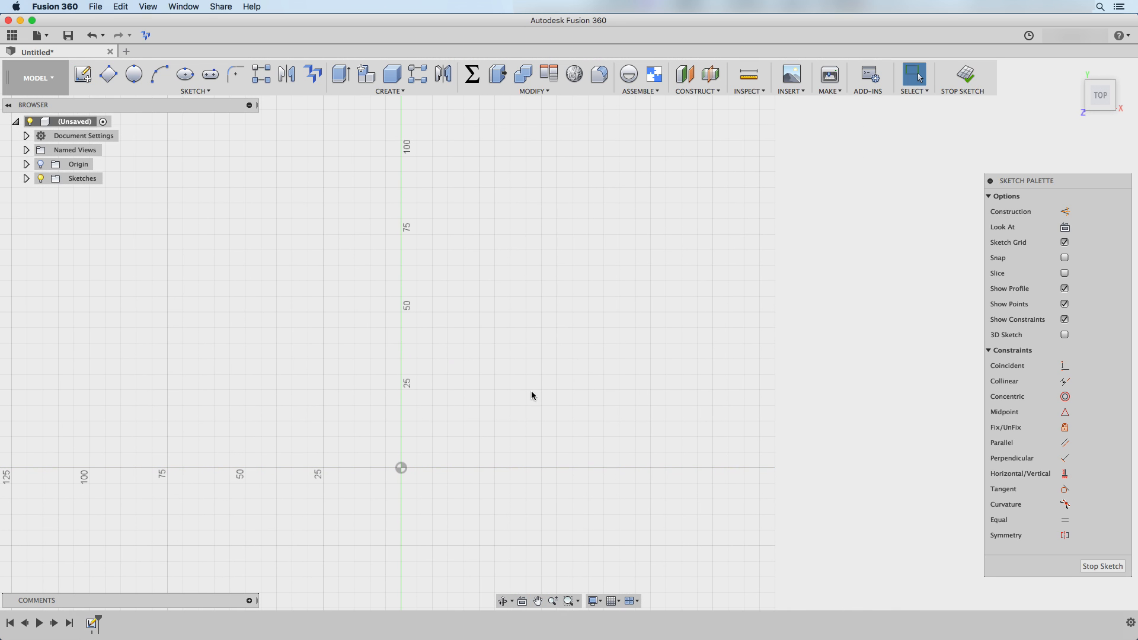
key("r")
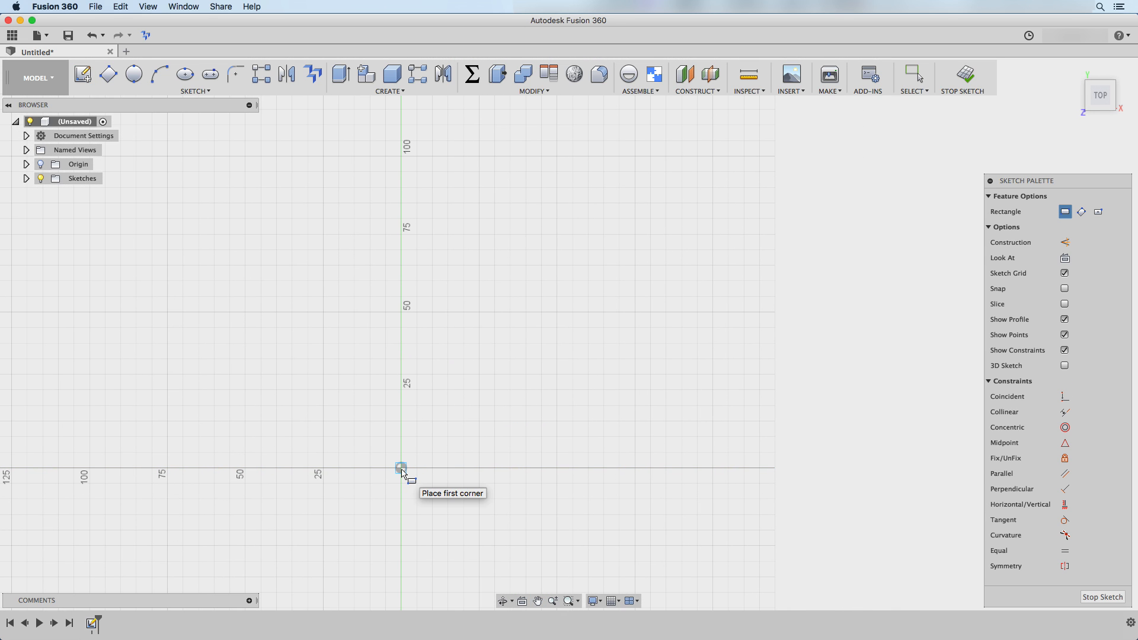
left_click(401, 469)
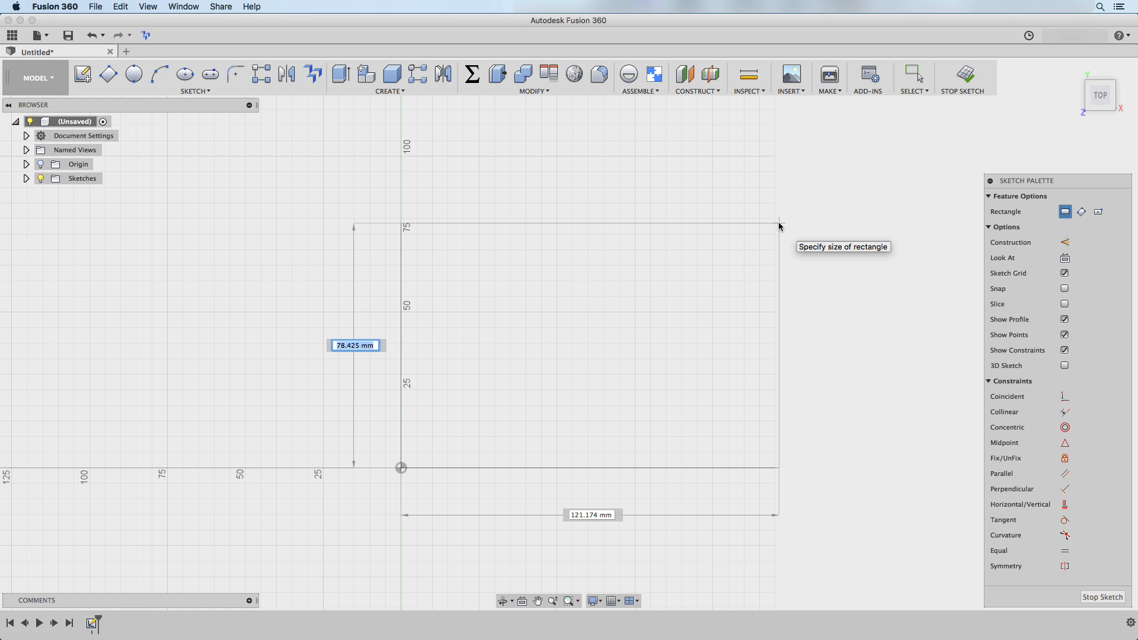
type("width")
key("Tab")
type("l")
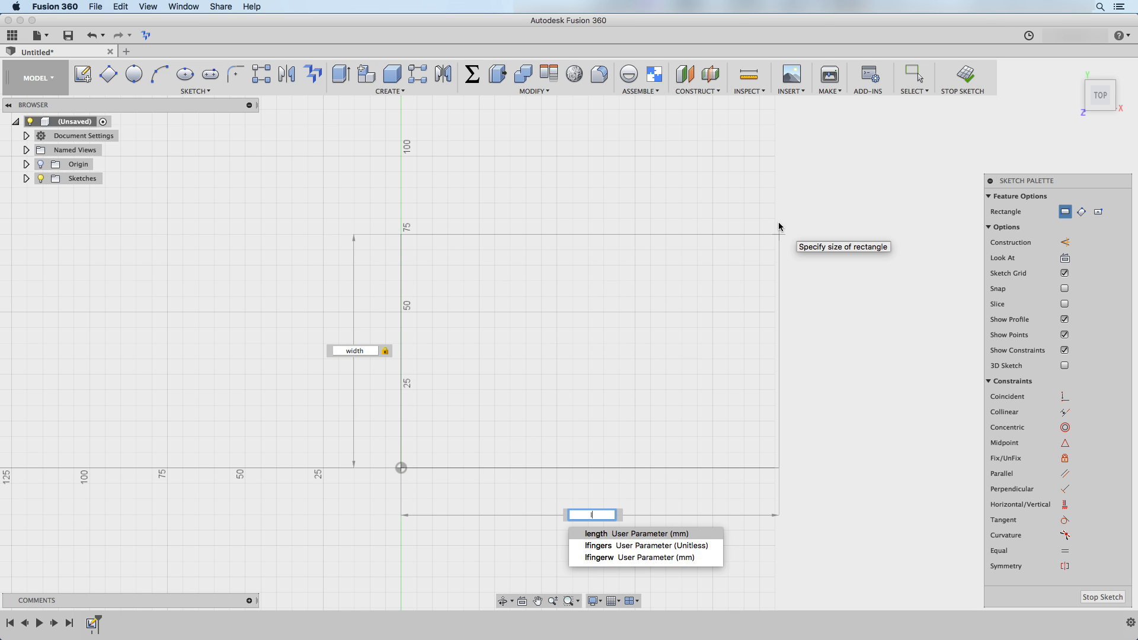
type("ength")
key("Return")
key("Return")
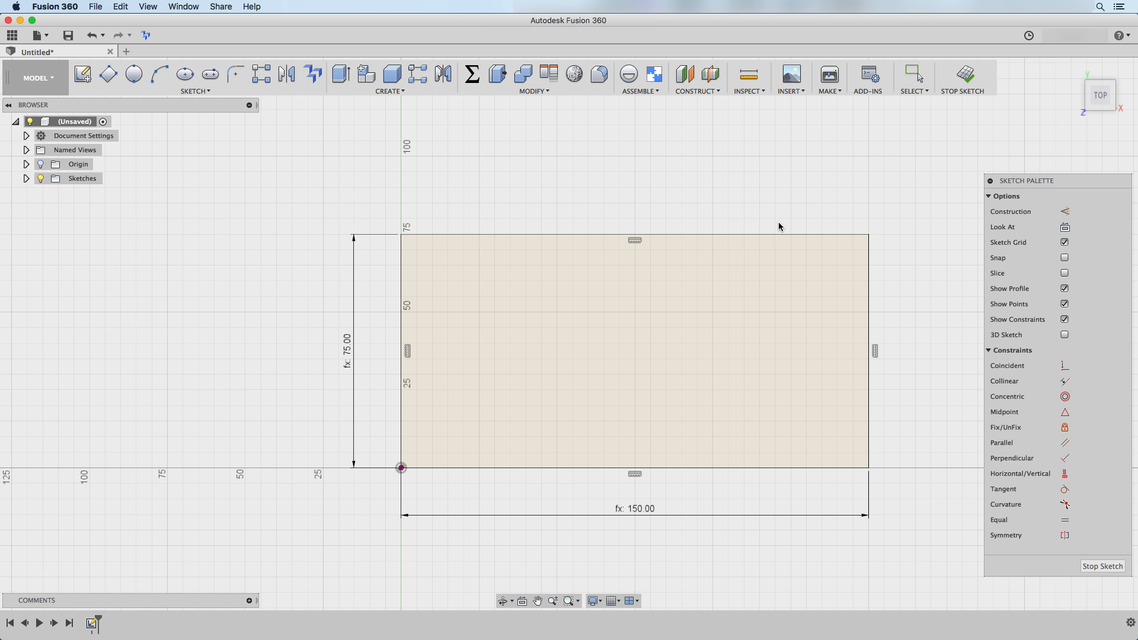
key("Escape")
Extrude the rectangle profile as a new body by the distance thickness.
mouse_move(779, 226)
middle_mouse_down("shift")
mouse_move(757, 175)
mouse_move(745, 183)
middle_mouse_up("shift")
key("e")
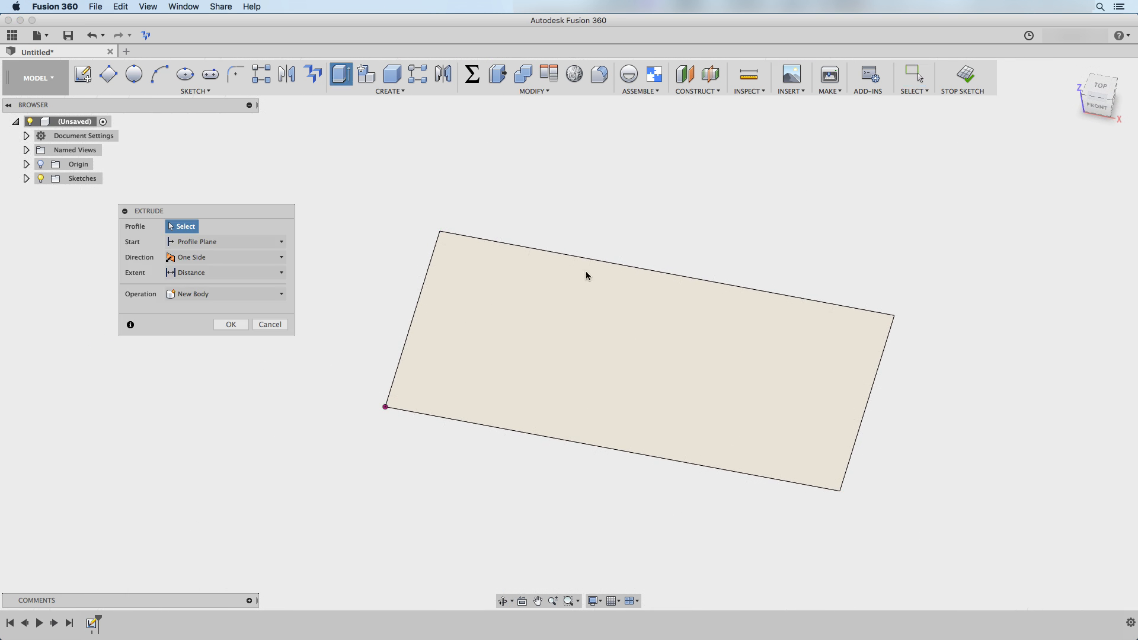
left_click(563, 331)
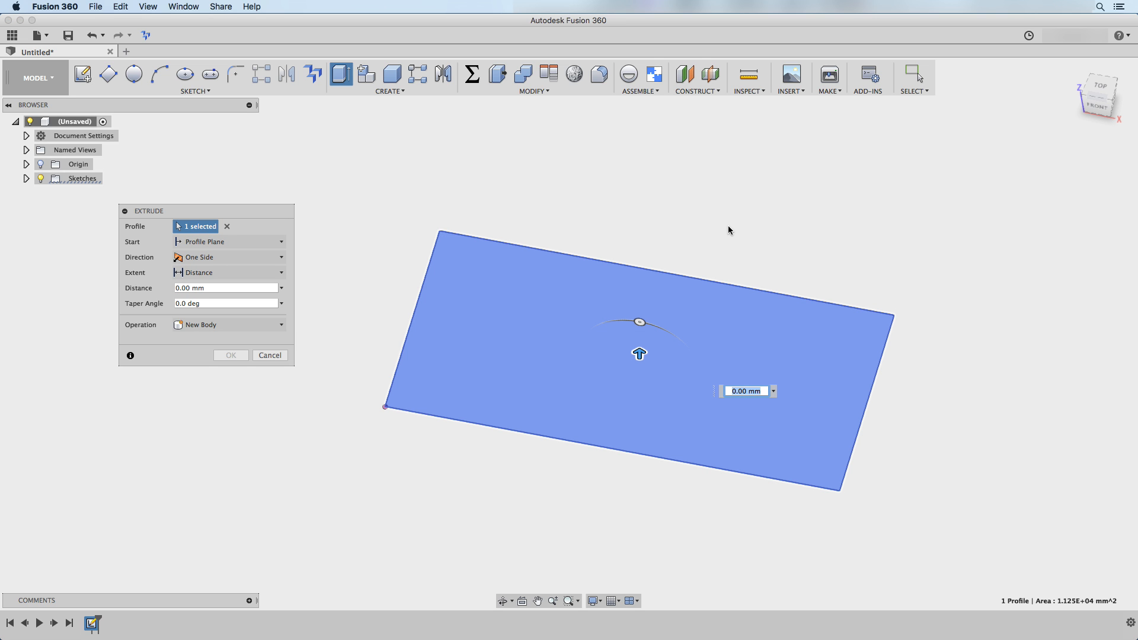
type("thickness")
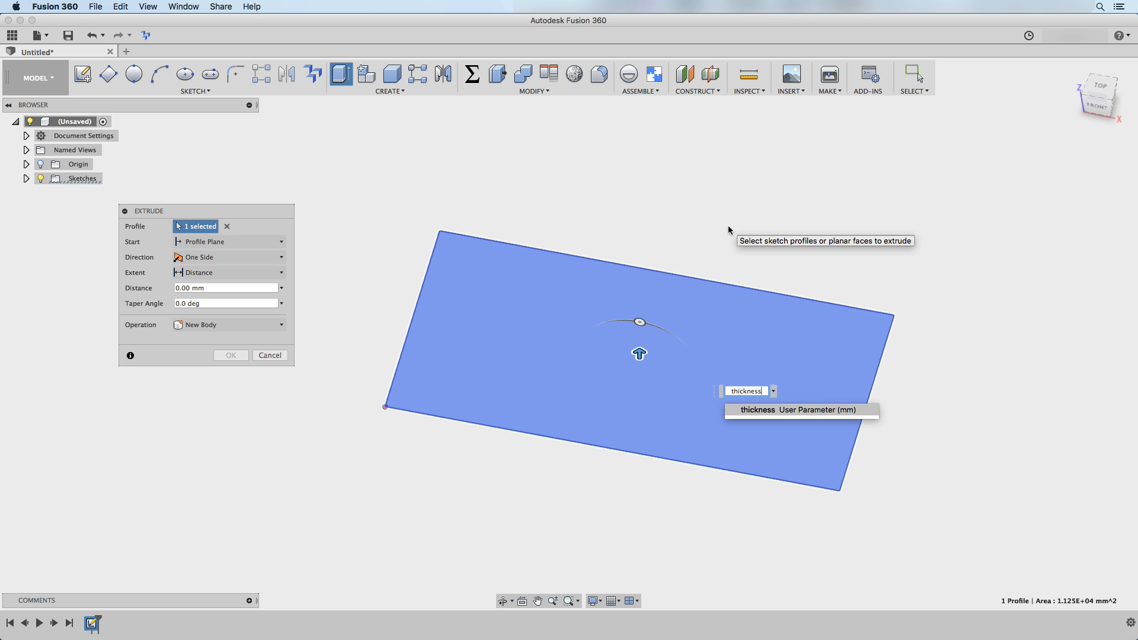
left_click(230, 356)
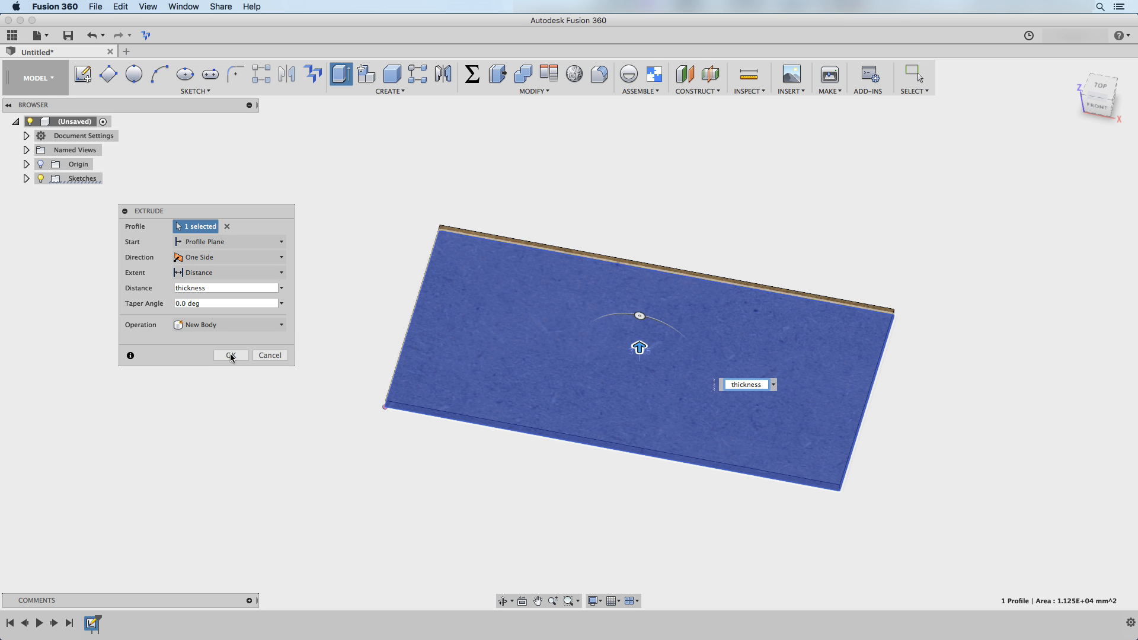
left_click(230, 356)
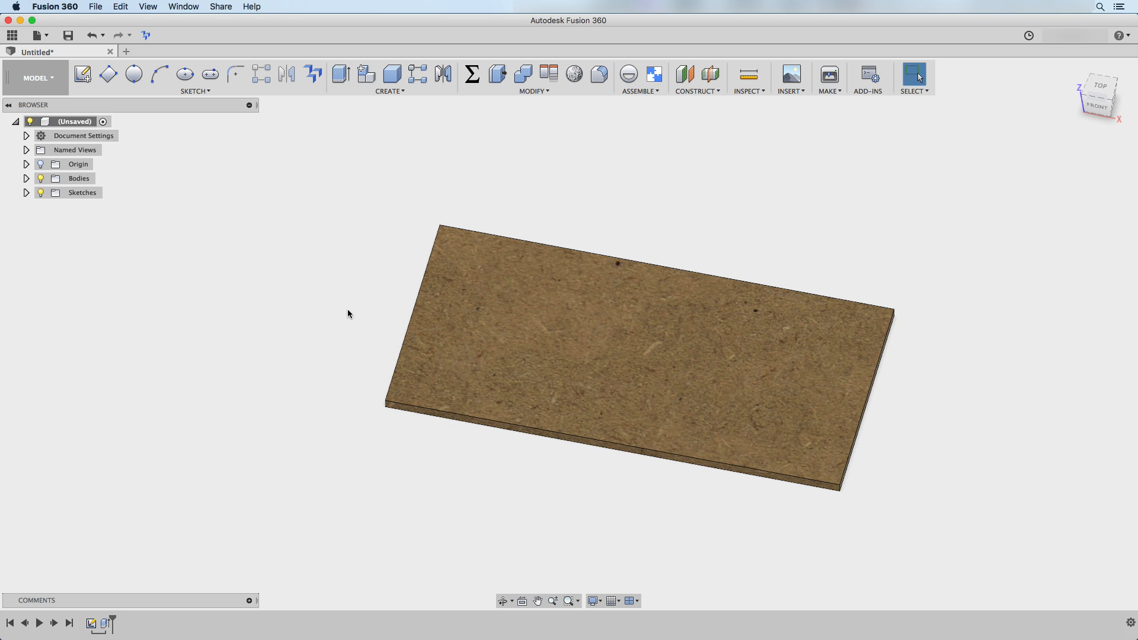
Rename the extruded body as Bottom Panel and its sketch as Bottom Panel Sketch.
middle_click_drag(347, 313, 330, 295, "shift")
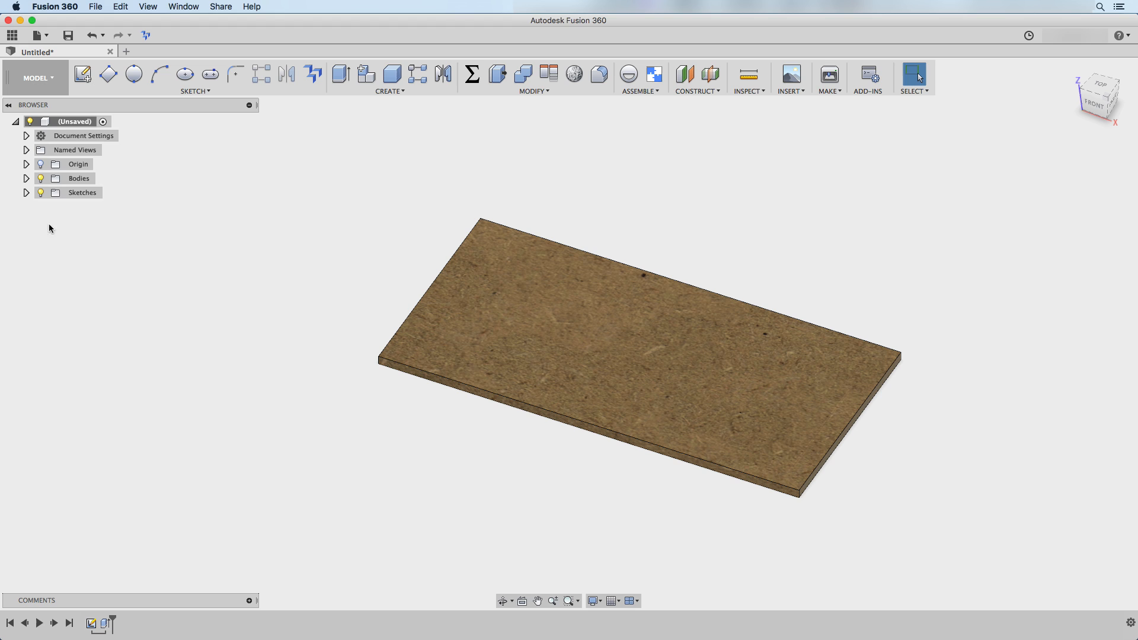
left_click(26, 179)
left_click(26, 207)
left_click(88, 193)
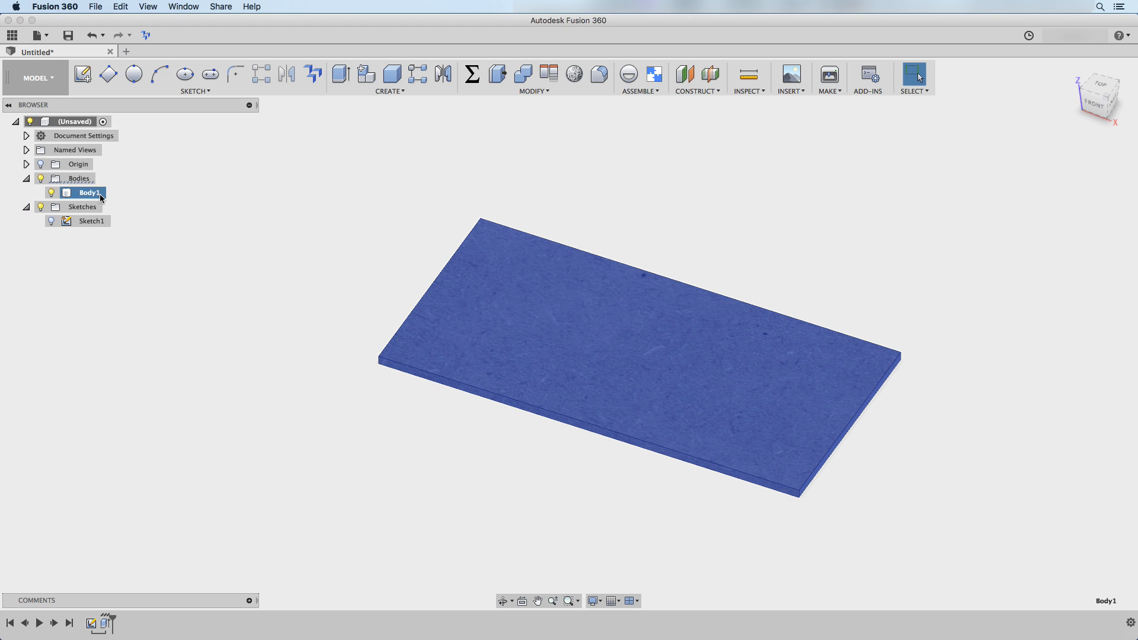
double_click(102, 198)
type("Bottom Panel")
key("Return")
double_click(92, 222)
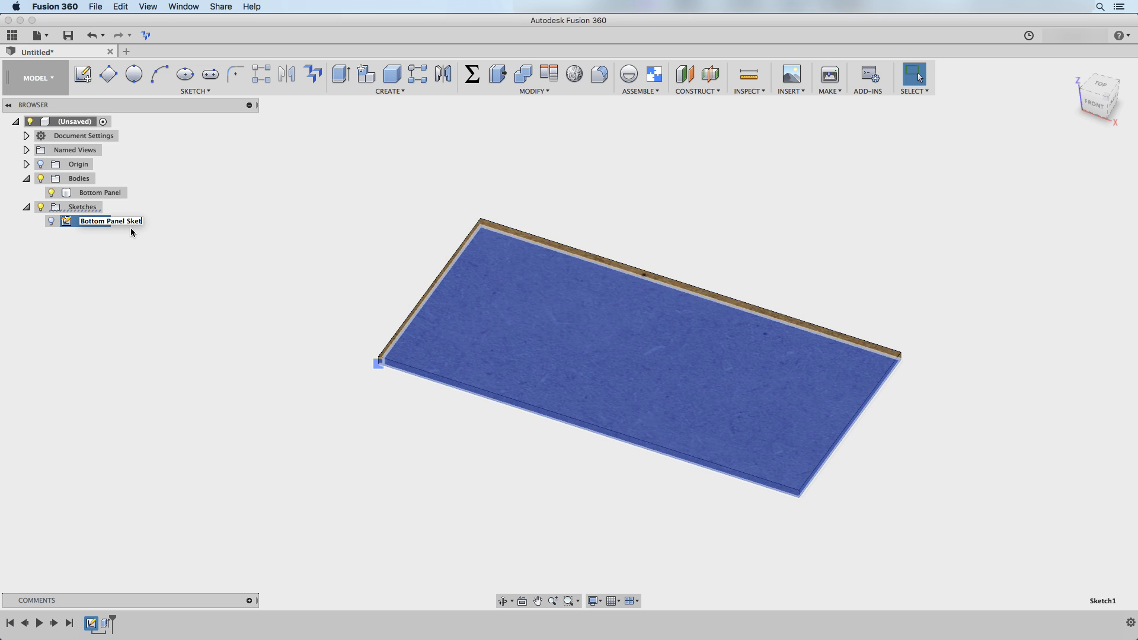
key("Return")
left_click(260, 277)
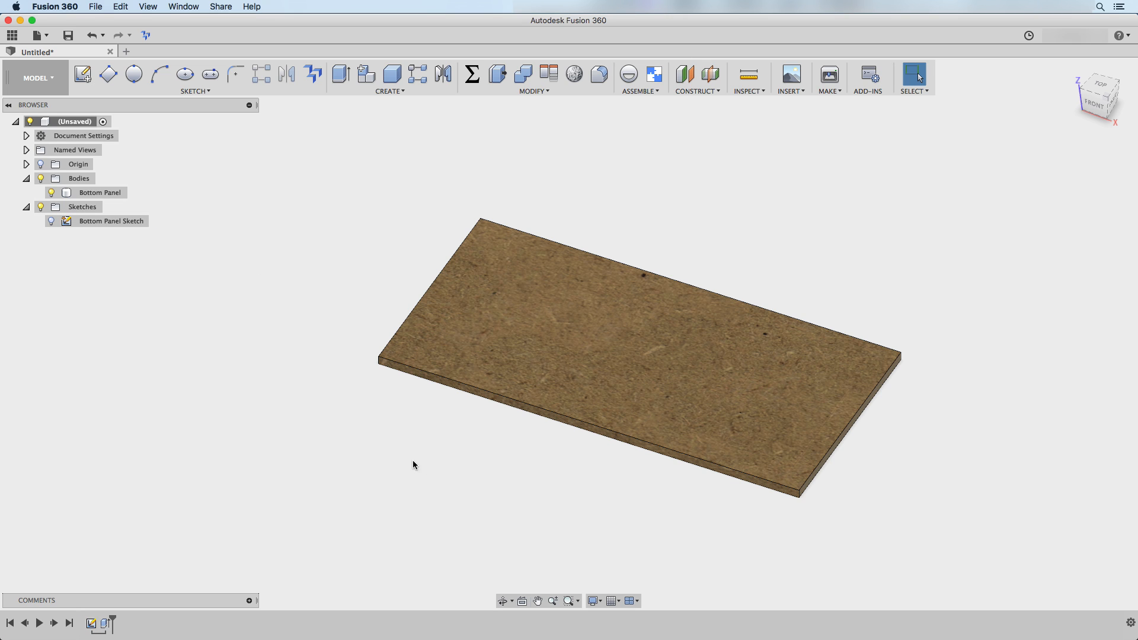
Start a new sketch on the long front edge face of the Bottom Panel.
middle_click_drag(414, 463, 355, 462)
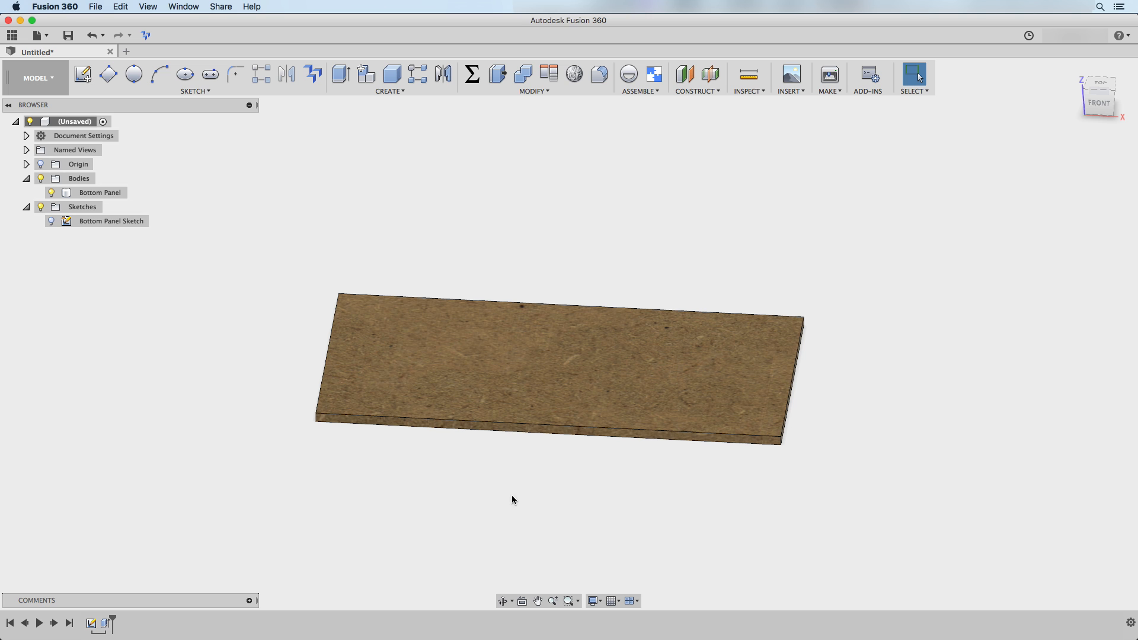
left_click(82, 74)
left_click(419, 421)
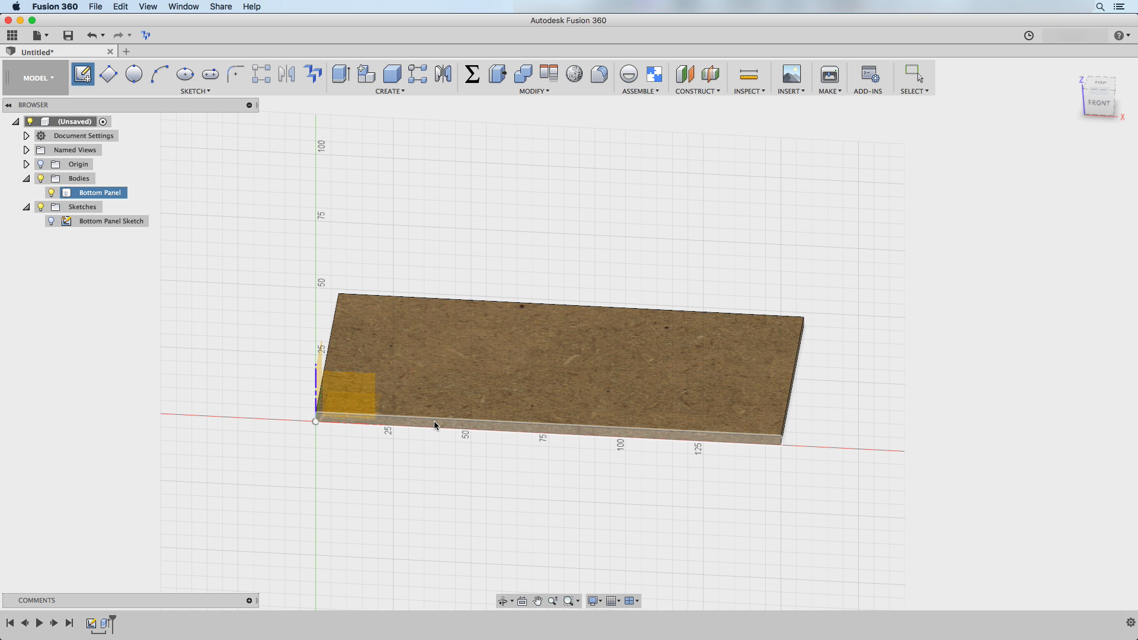
left_click(419, 422)
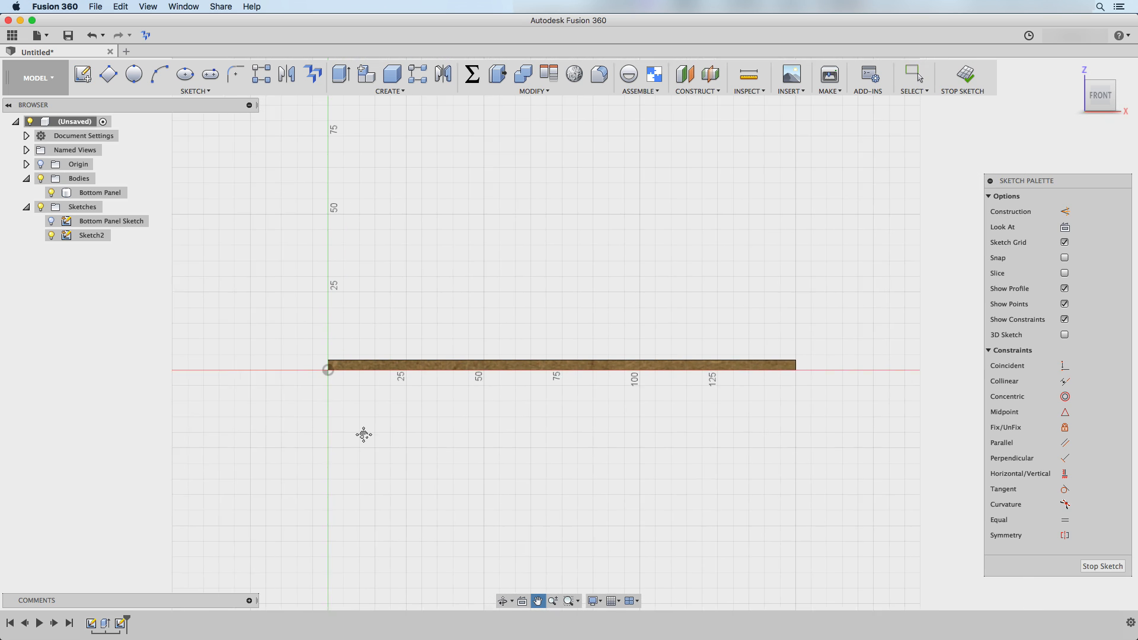
Draw a two-point rectangle spanning the panel's thickness from lower to upper edge, a short distance in from the origin corner.
scroll(351, 422, "up", 6)
mouse_move(363, 434)
middle_mouse_down()
mouse_move(349, 442)
mouse_move(368, 412)
mouse_move(327, 467)
middle_mouse_up()
scroll(327, 467, "up", 1)
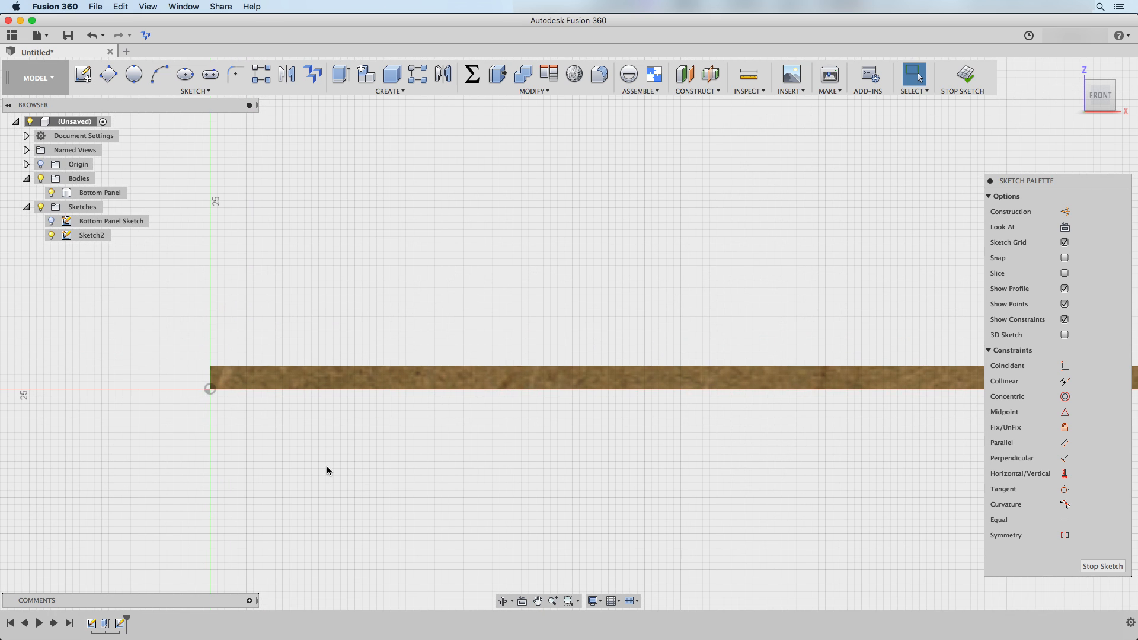
key("r")
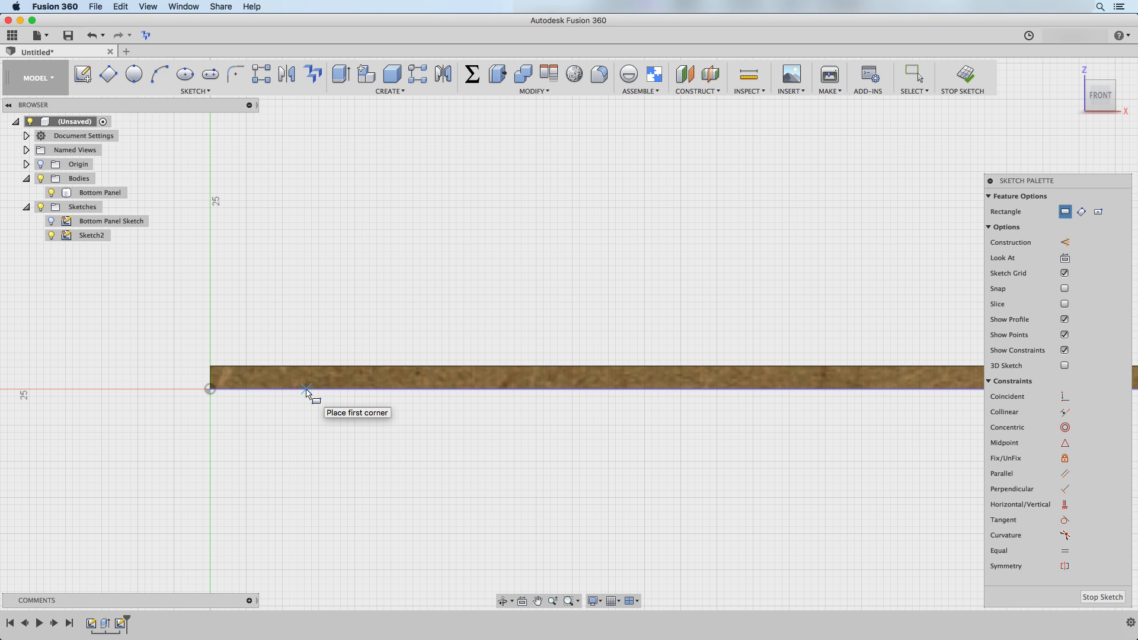
left_click(307, 390)
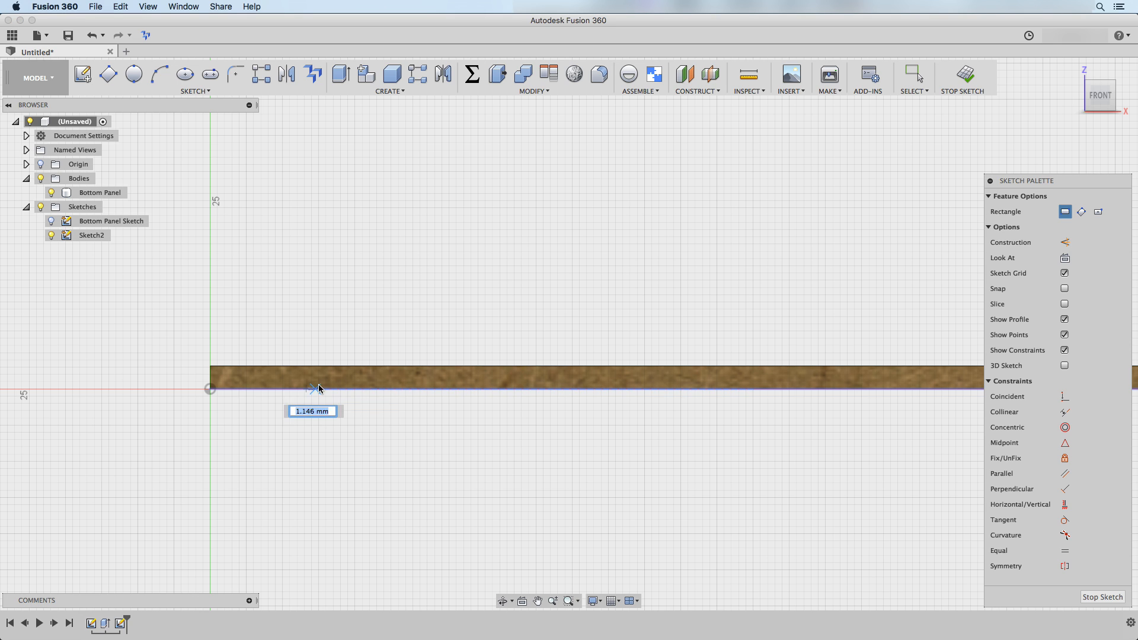
left_click(351, 367)
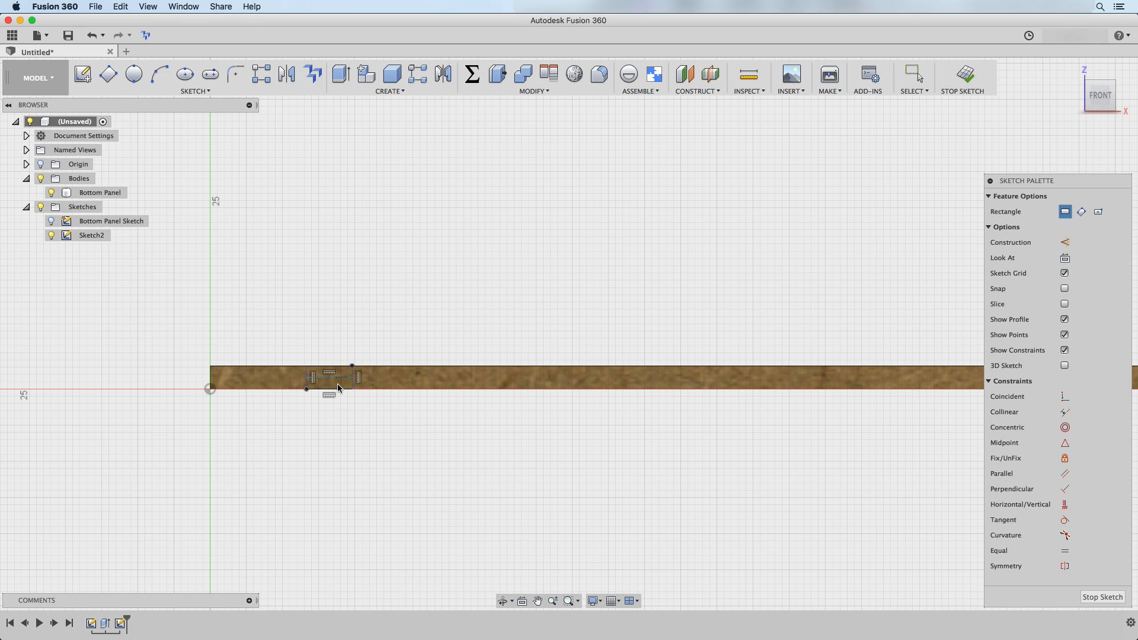
scroll(330, 355, "up", 3)
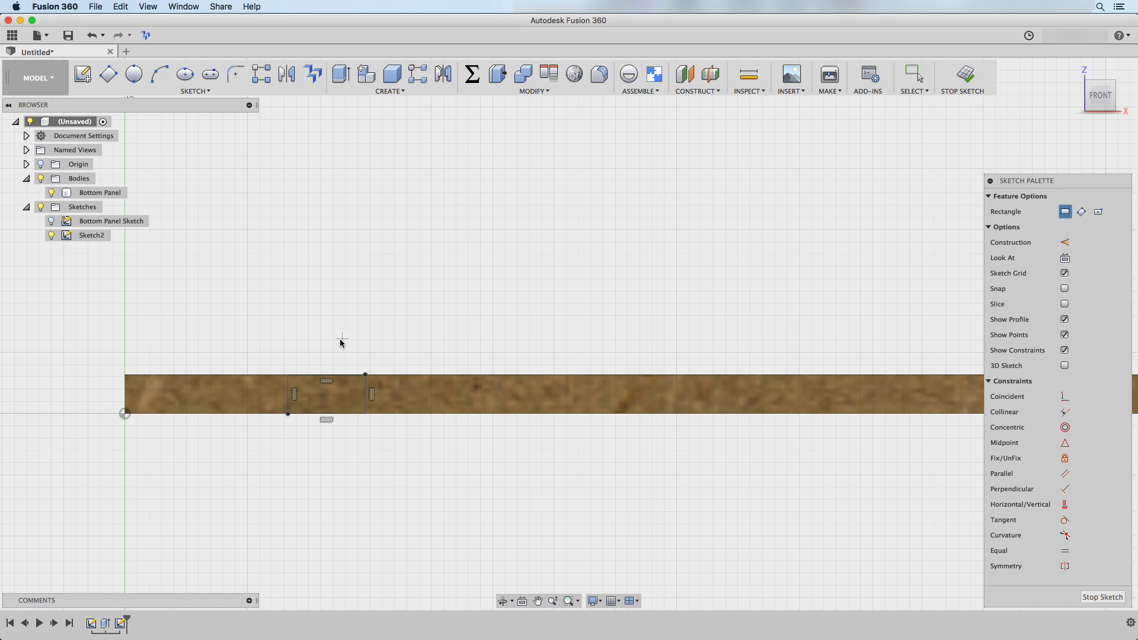
key("Escape")
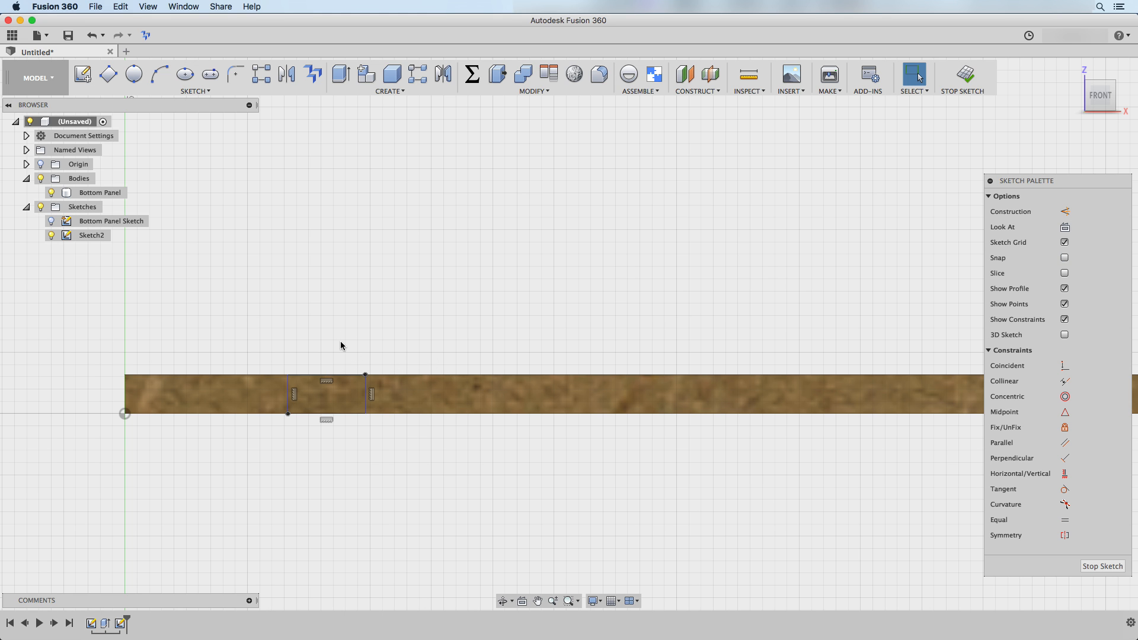
scroll(321, 337, "up", 2)
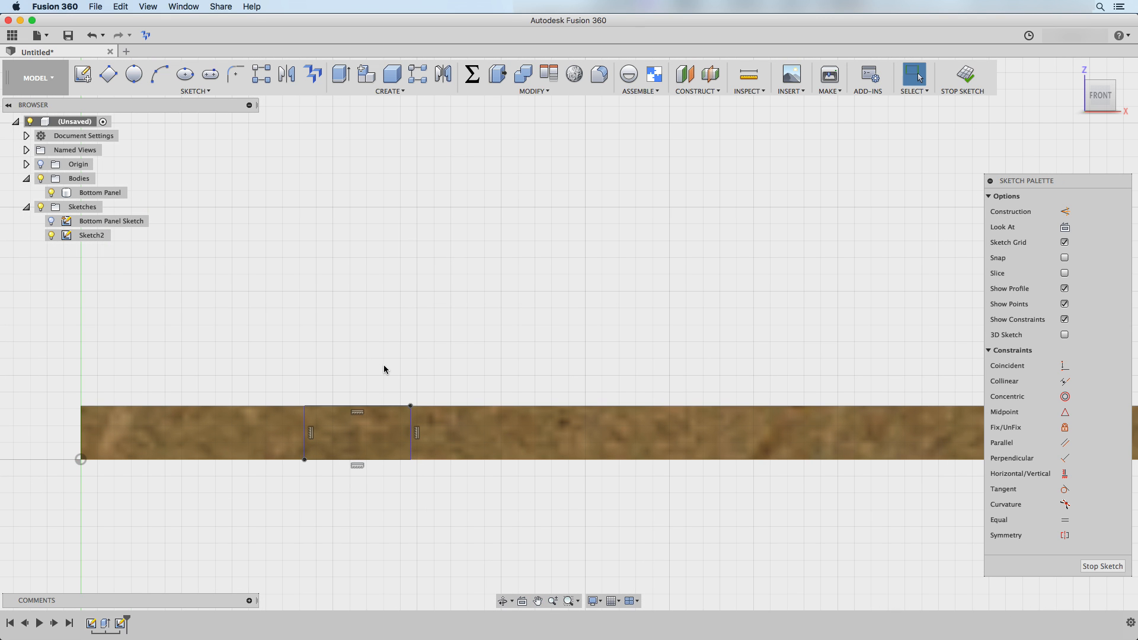
Dimension the cutout rectangle's width and set it to the lfingerw parameter.
key("d")
left_click(351, 407)
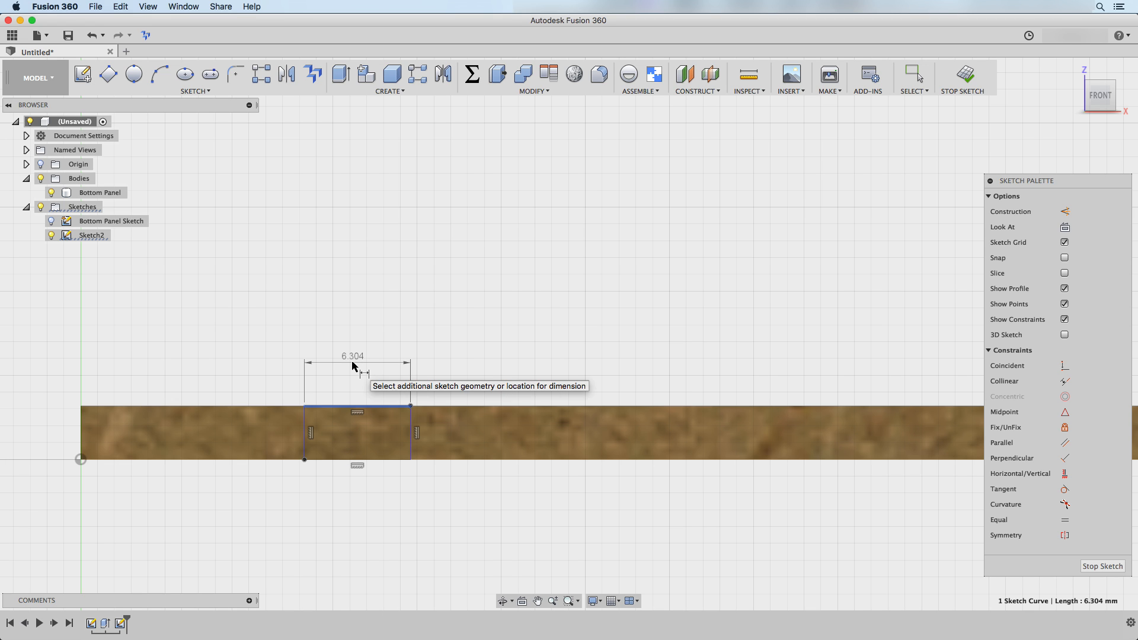
left_click(363, 361)
type("lf")
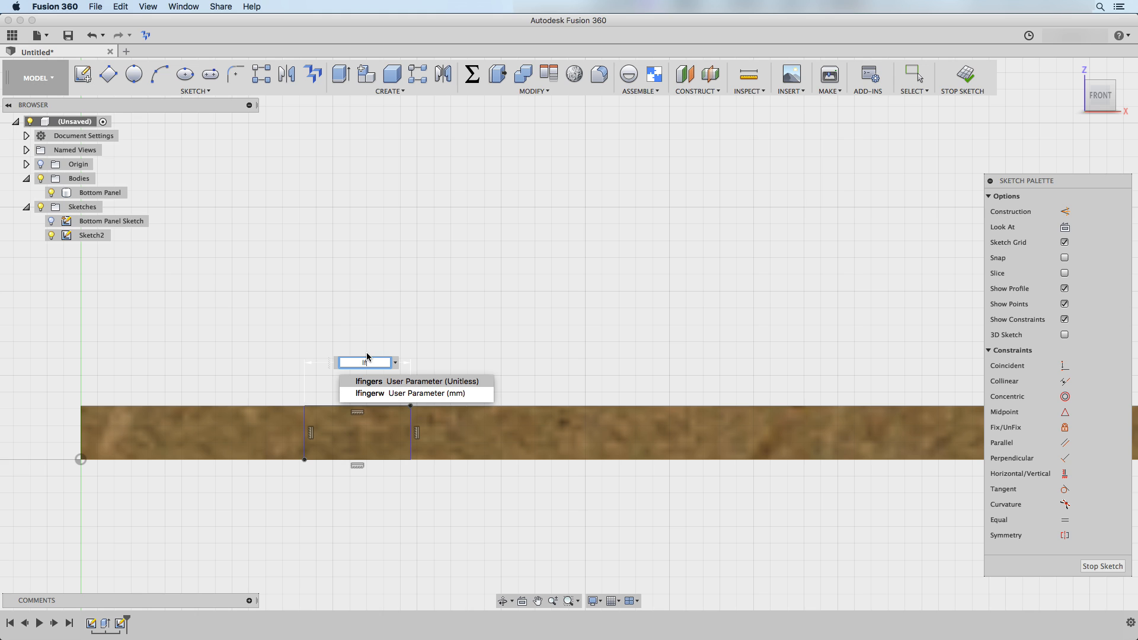
type("ingerw")
key("Return")
key("Return")
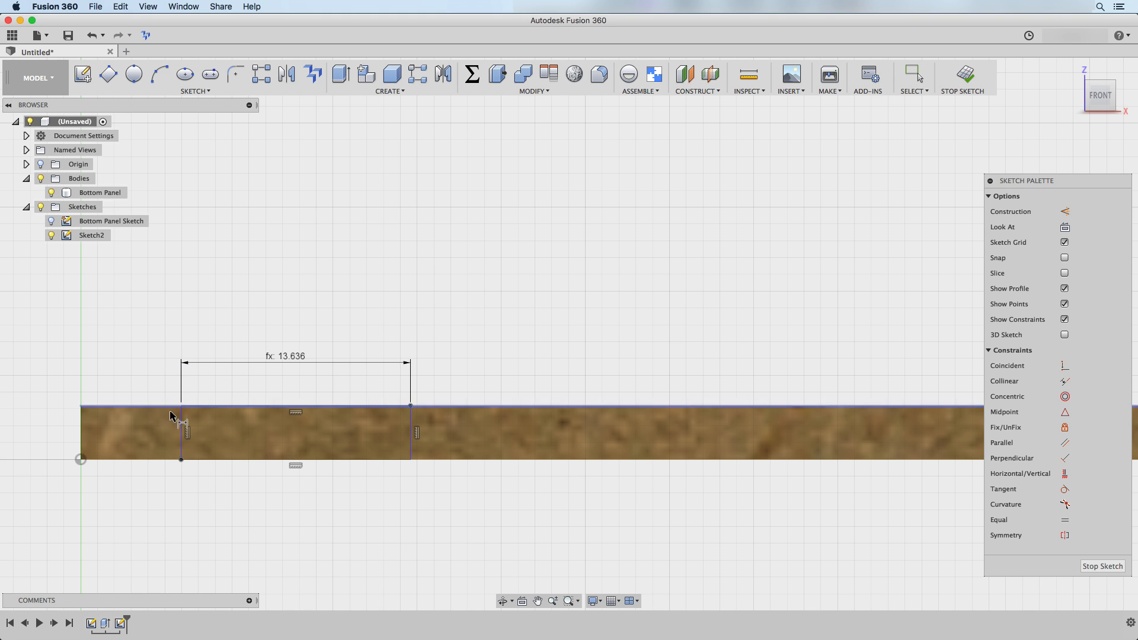
Dimension the distance from the panel's short edge at the origin to the rectangle's nearest side as lfingerw.
left_click(181, 442)
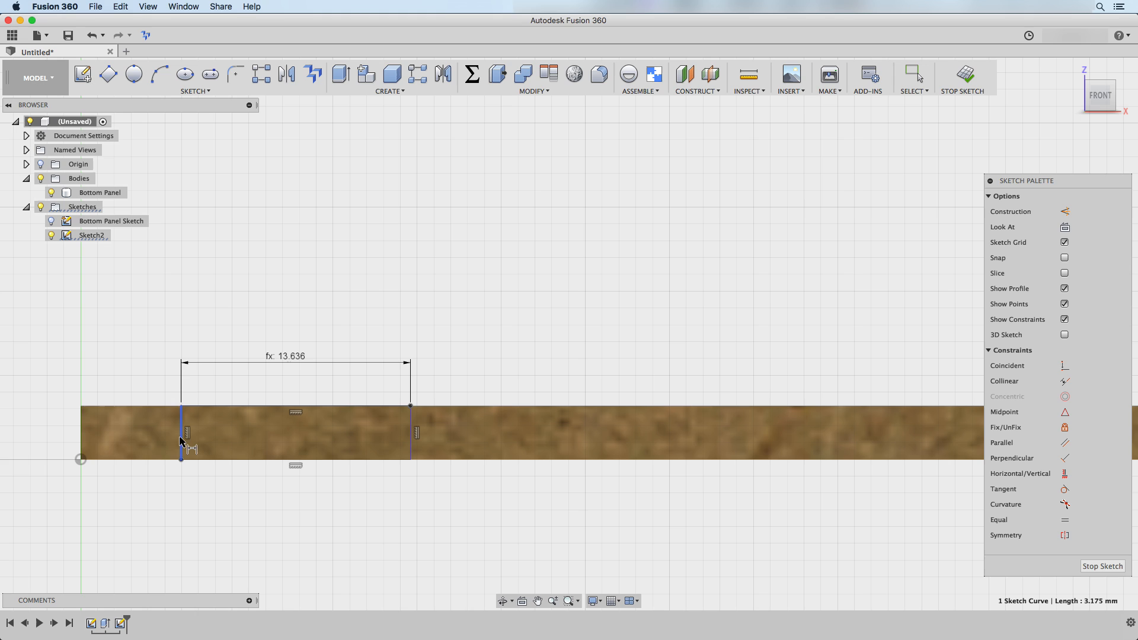
left_click(81, 433)
left_click(99, 359)
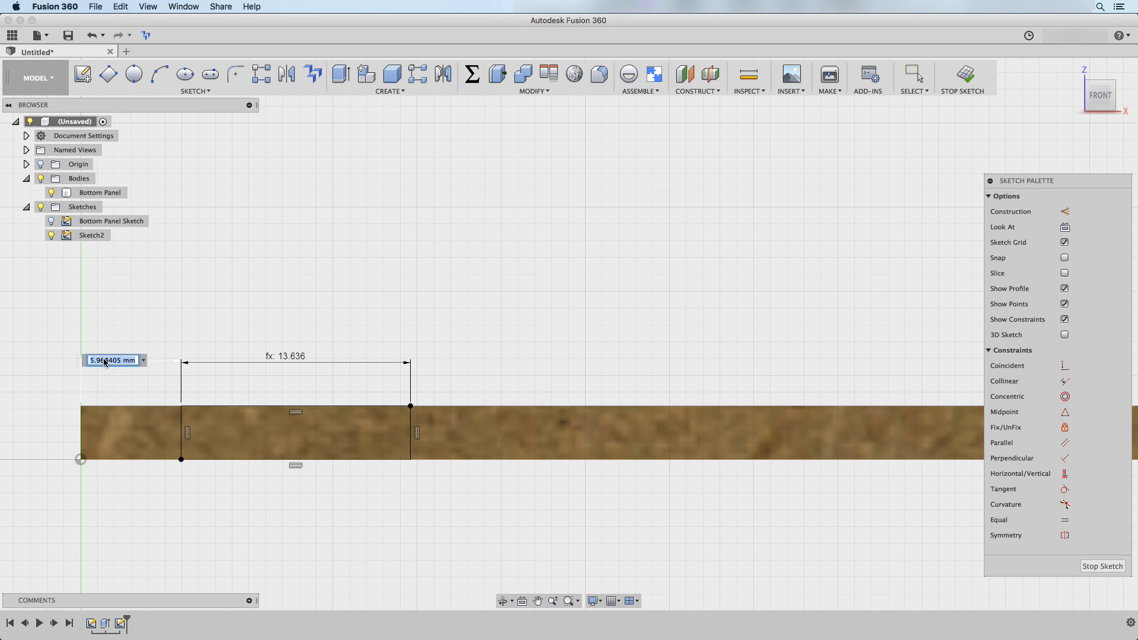
type("lf")
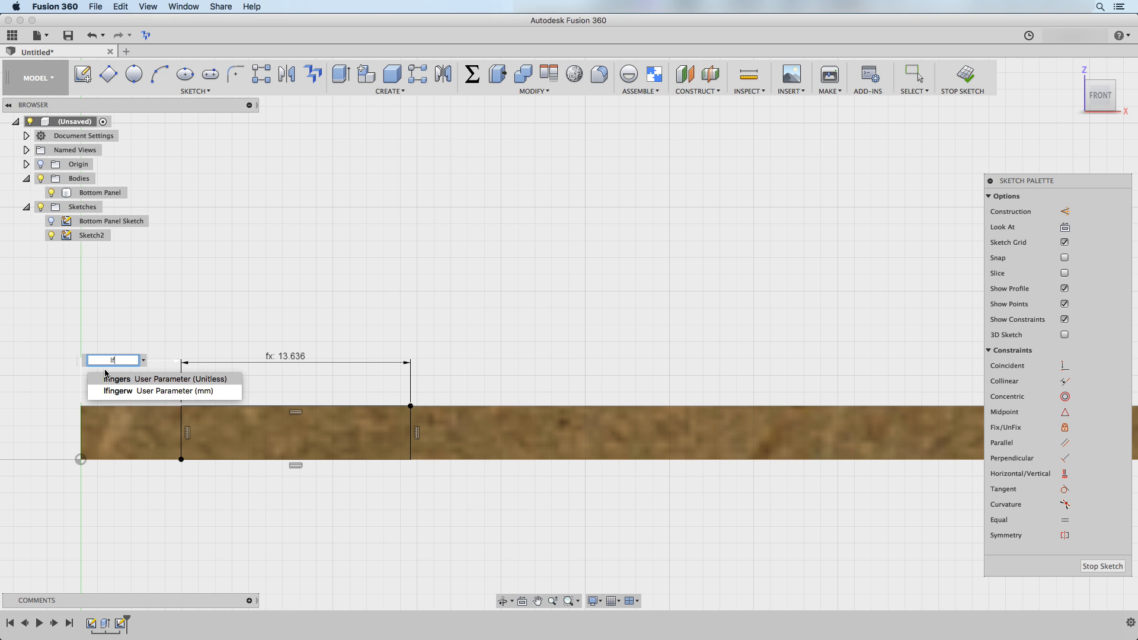
type("ingerw")
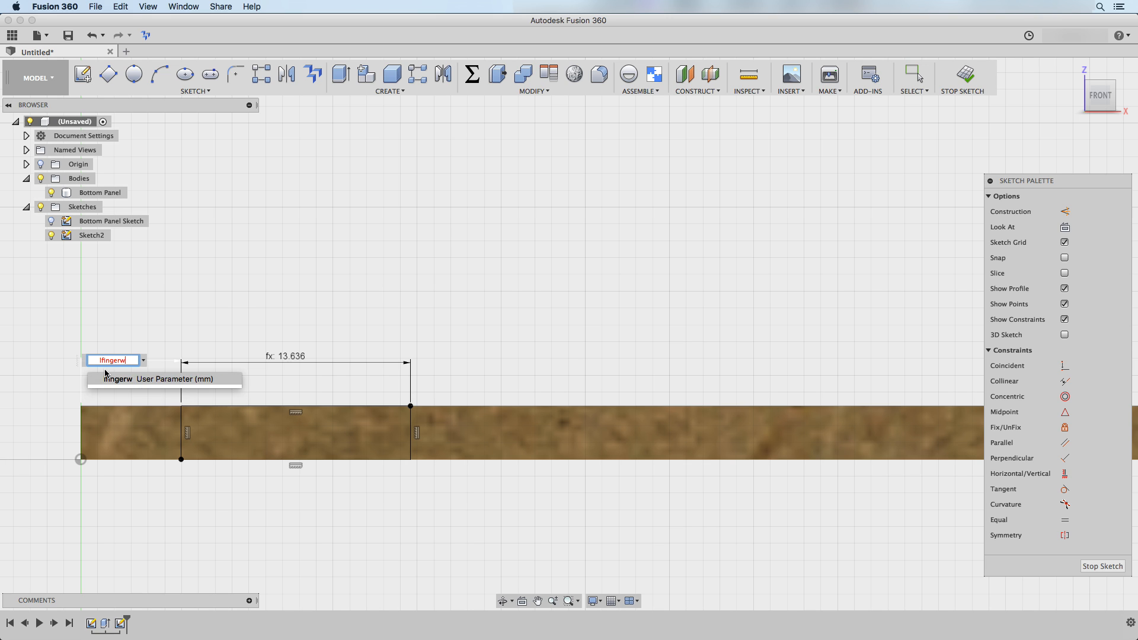
key("Return")
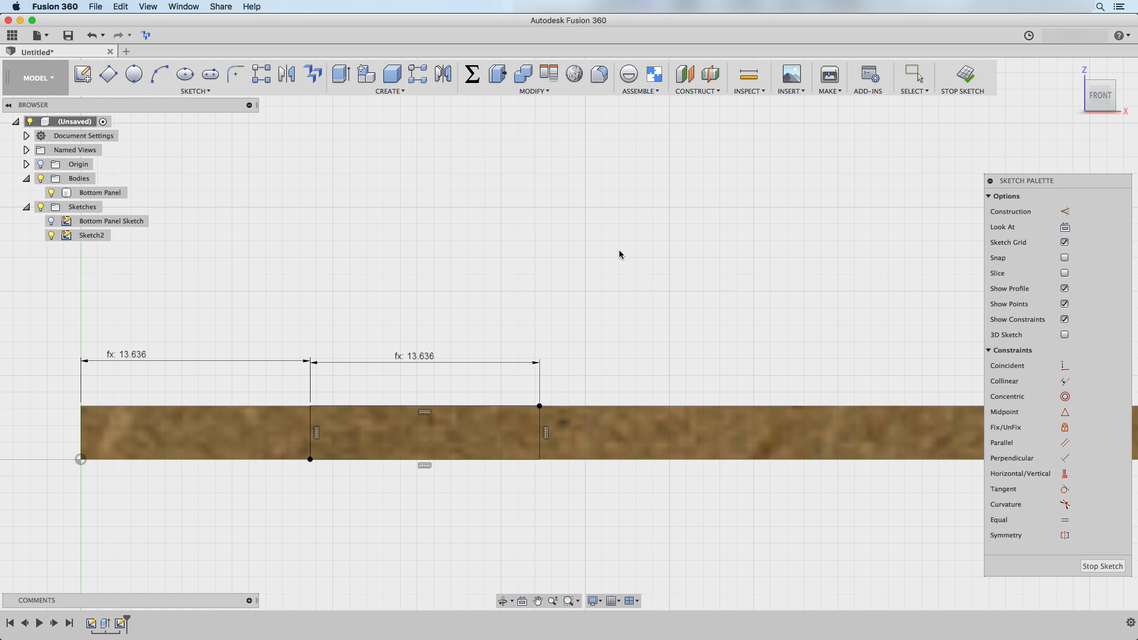
Start a rectangular sketch pattern of the rectangle's two short vertical sides, directed along the panel's long lower edge.
middle_click_drag(618, 254, 607, 258, "shift")
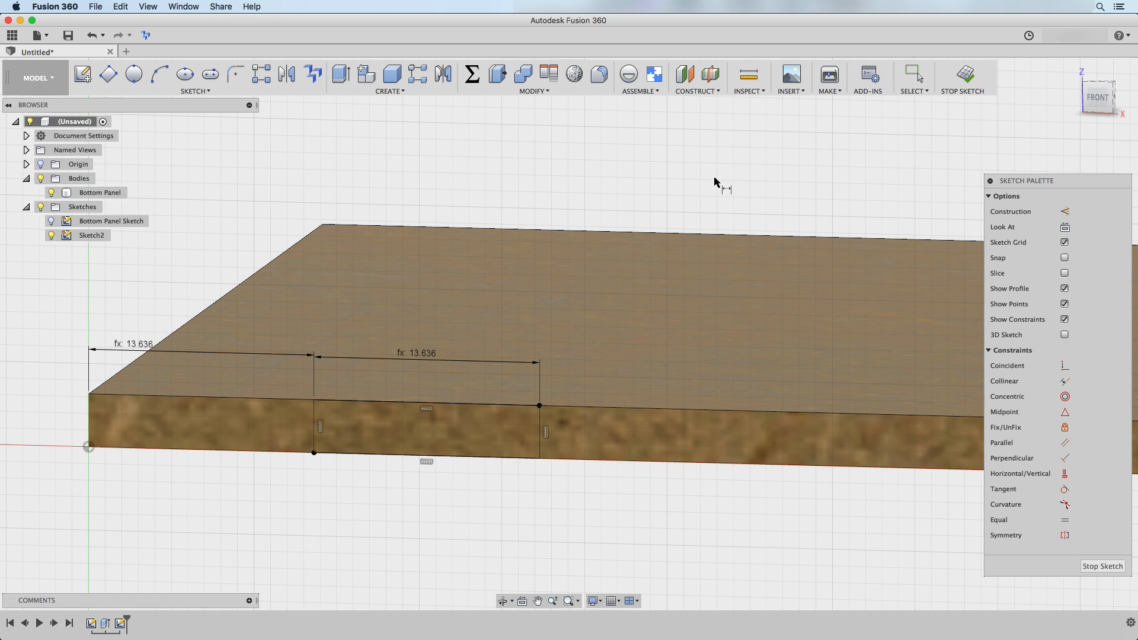
scroll(685, 166, "down", 3)
middle_click_drag(685, 166, 610, 165)
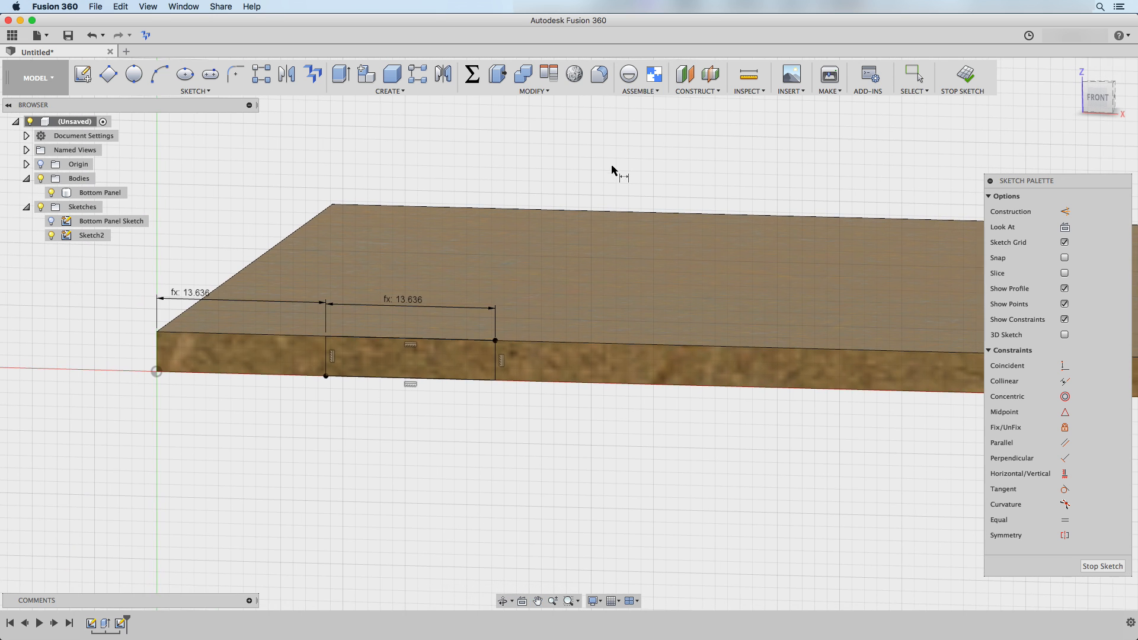
scroll(608, 164, "up", 3)
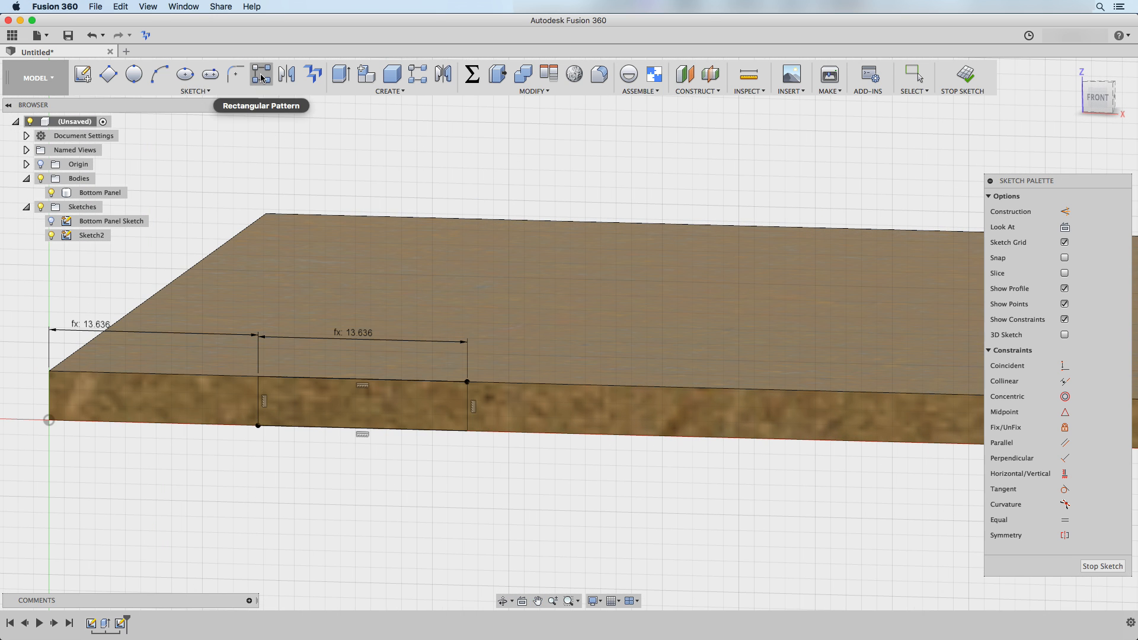
left_click(260, 73)
left_click_drag(219, 210, 121, 129)
left_click(259, 401)
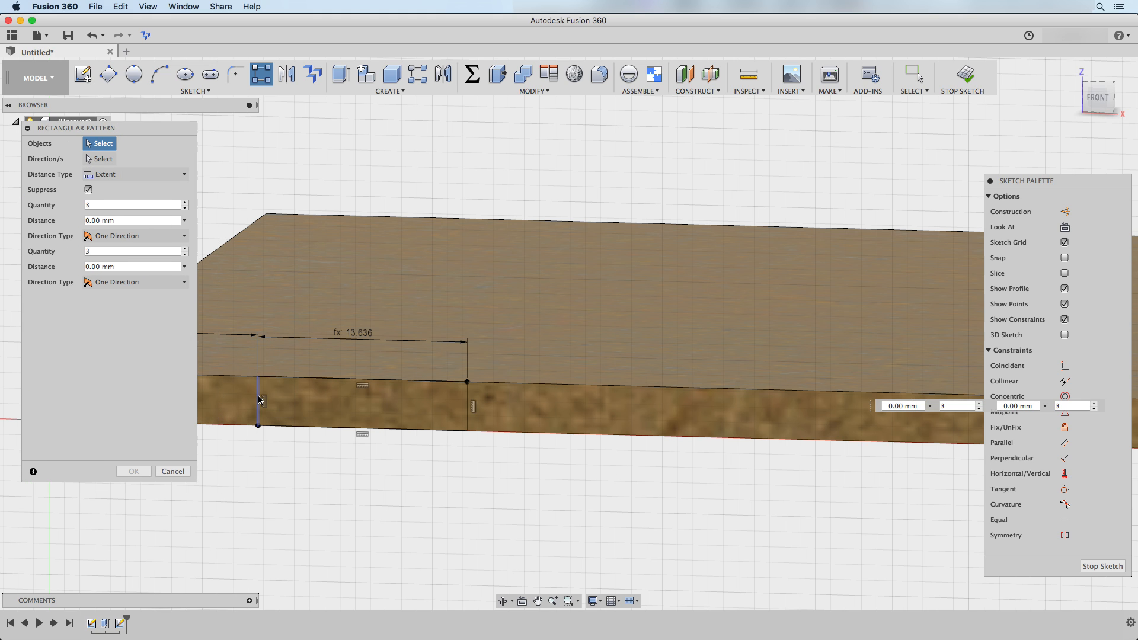
left_click(467, 414)
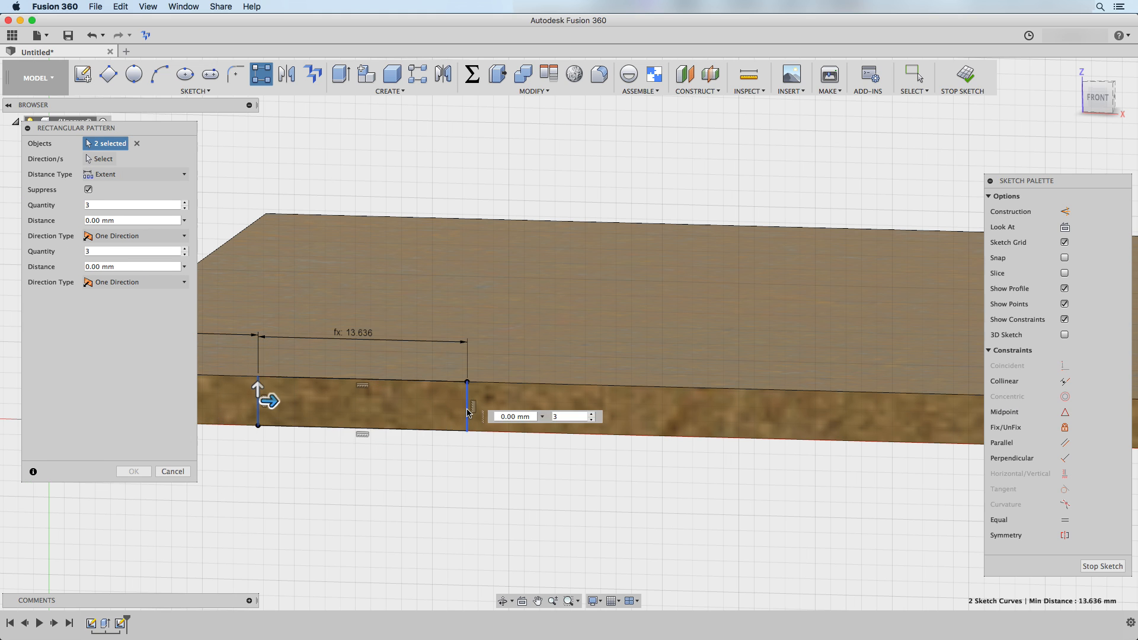
key("Tab")
scroll(446, 477, "down", 3)
middle_click_drag(472, 479, 335, 457)
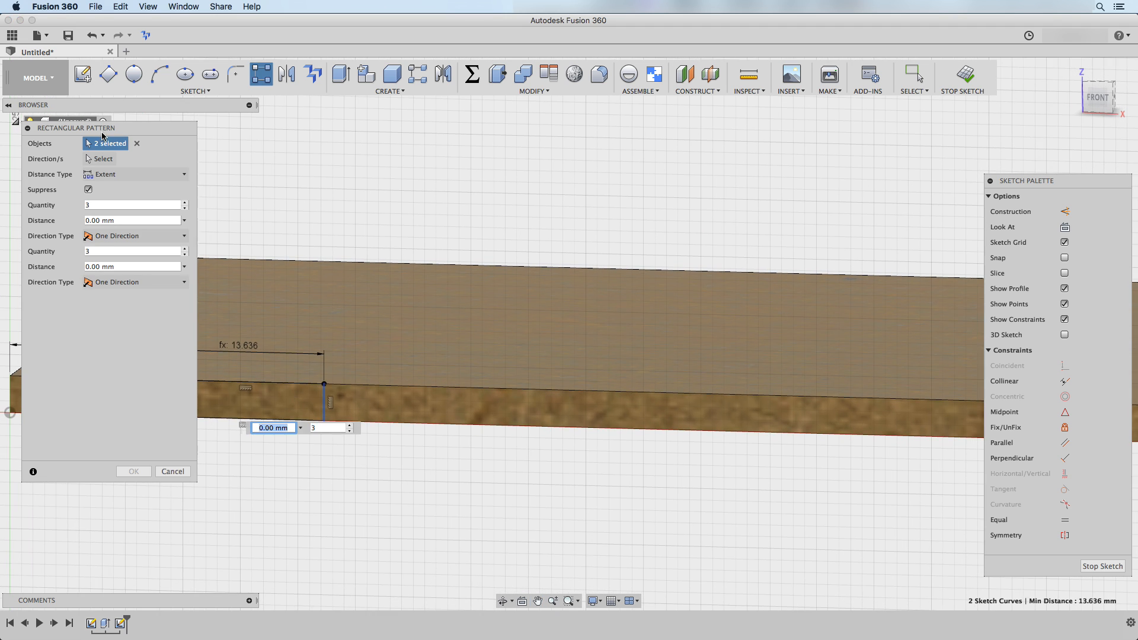
left_click(100, 159)
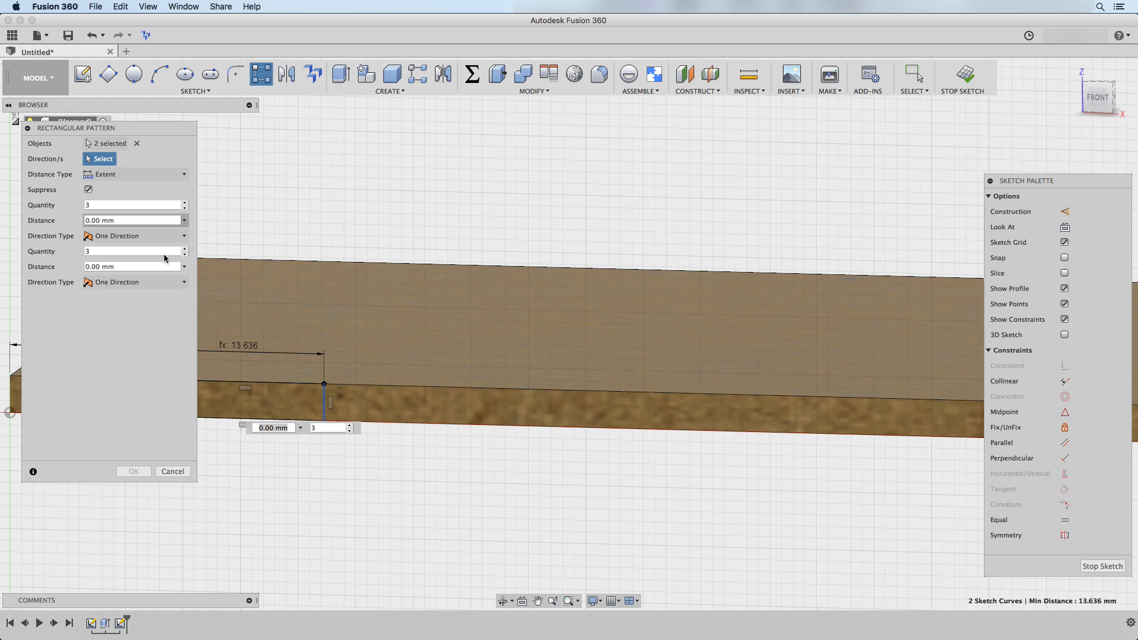
left_click(391, 422)
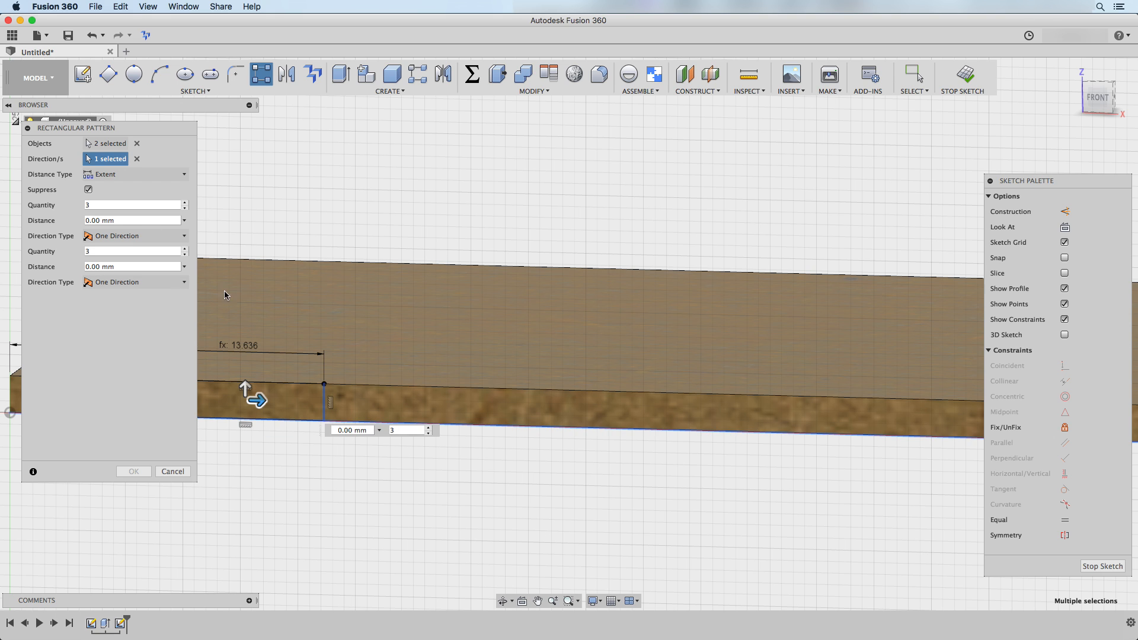
Set the pattern's first quantity to lfingers and its extent distance to length-lfingerw*3, and create the pattern.
left_click(116, 205)
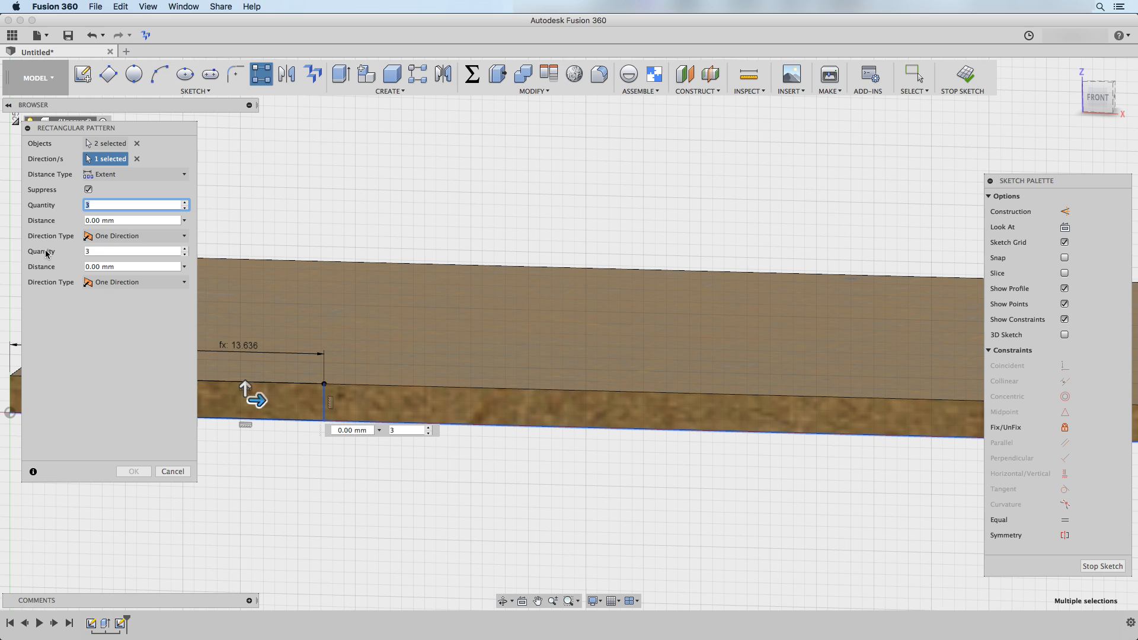
type("lfingers")
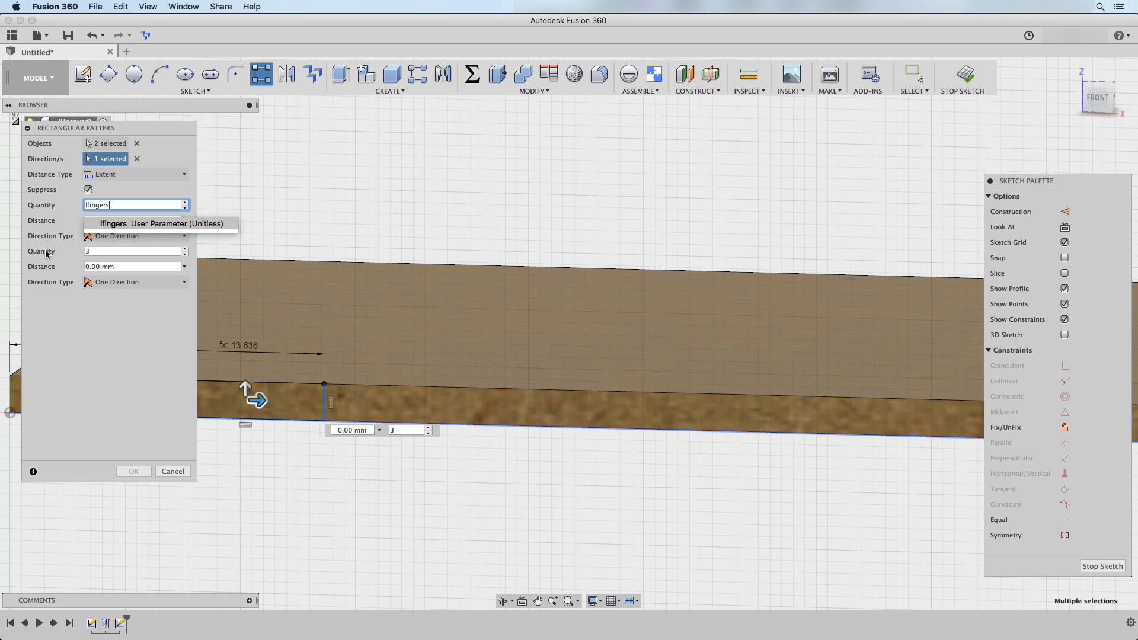
key("Tab")
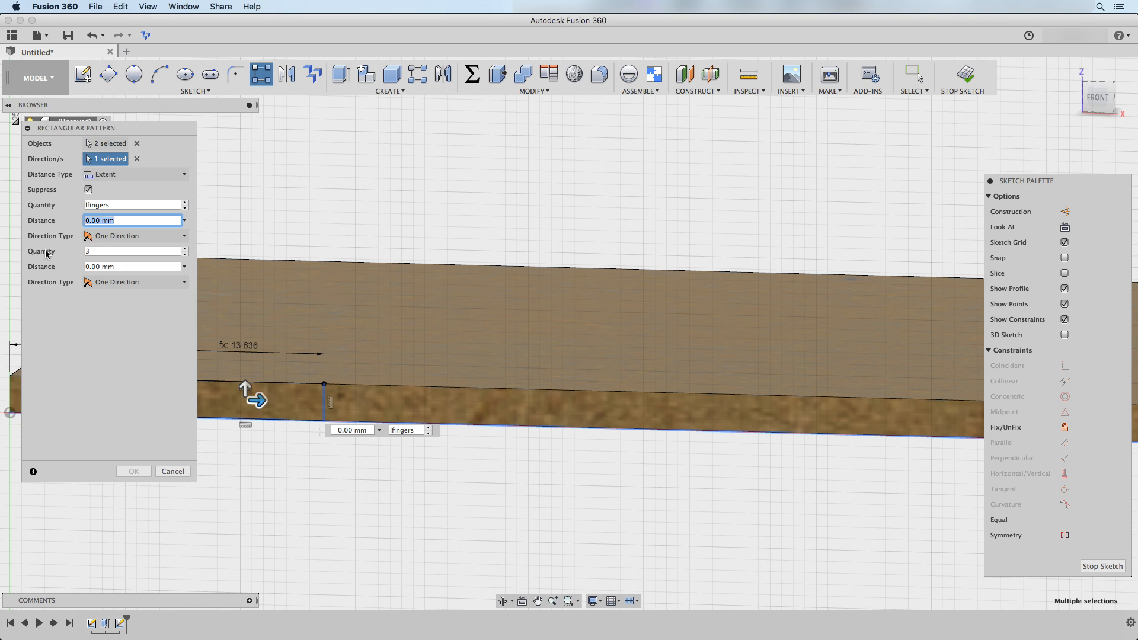
type("length")
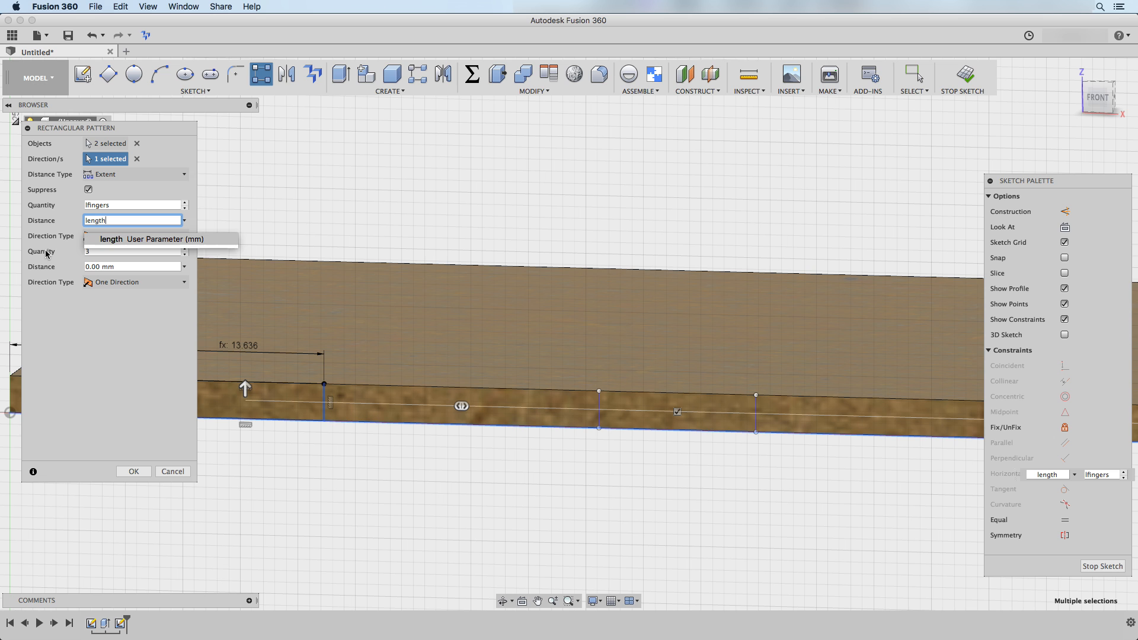
type("-")
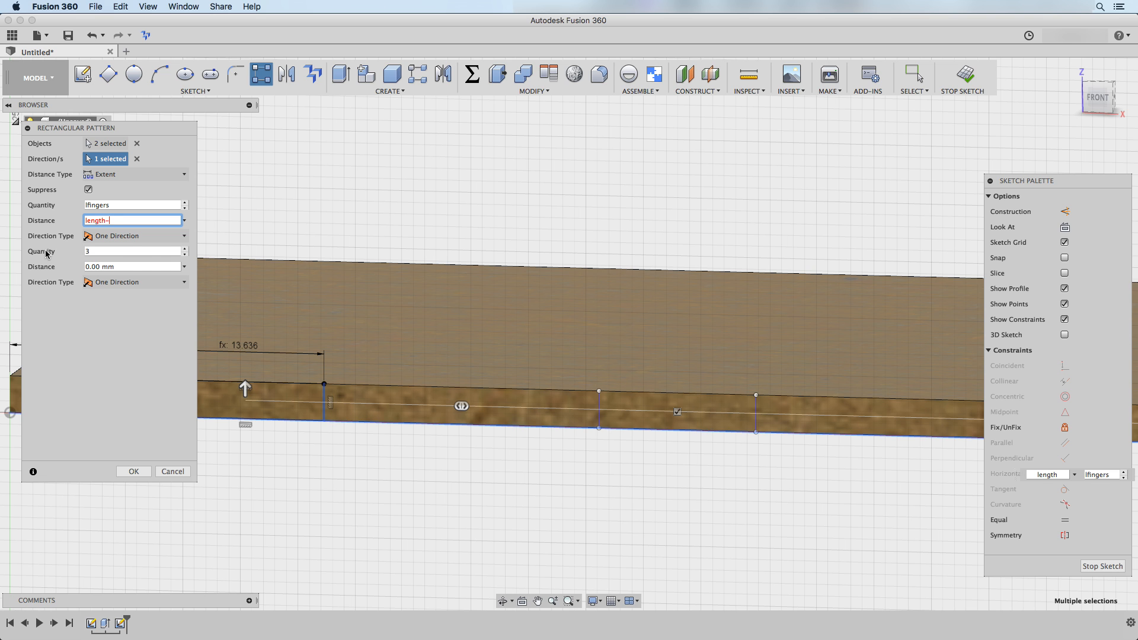
type("lfingerw*3")
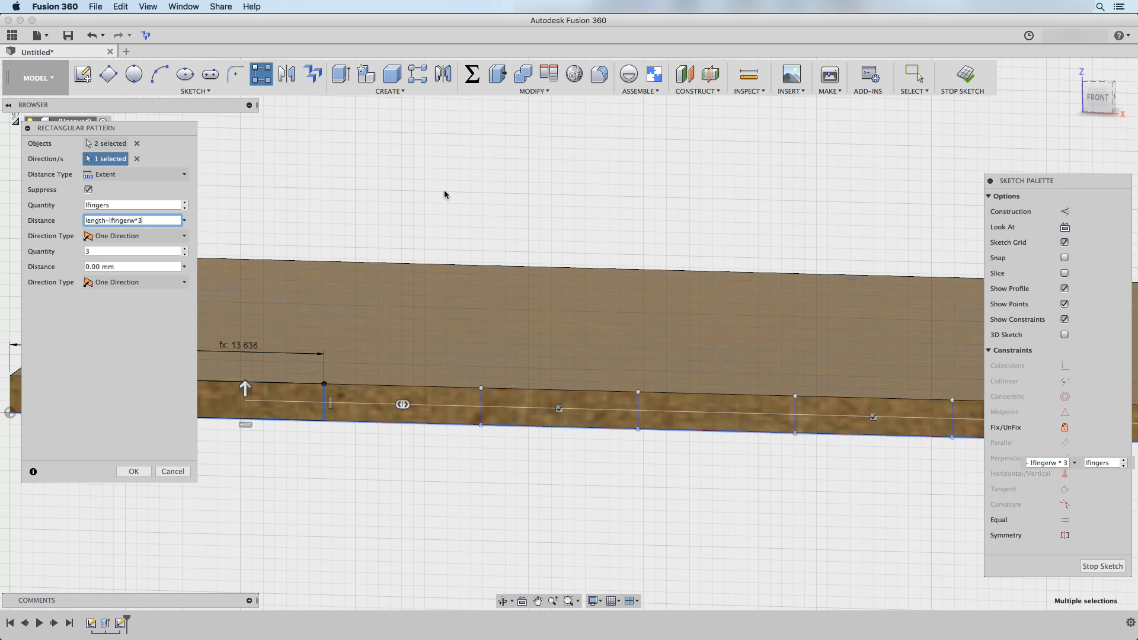
scroll(446, 192, "down", 3)
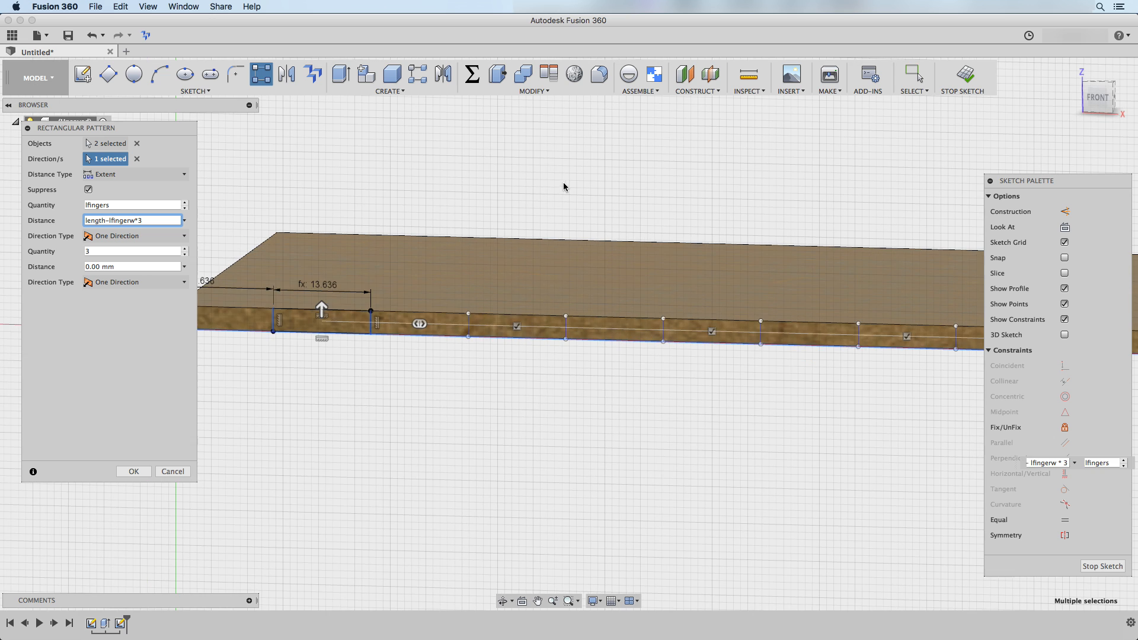
middle_click_drag(562, 185, 429, 179)
scroll(818, 379, "down", 5)
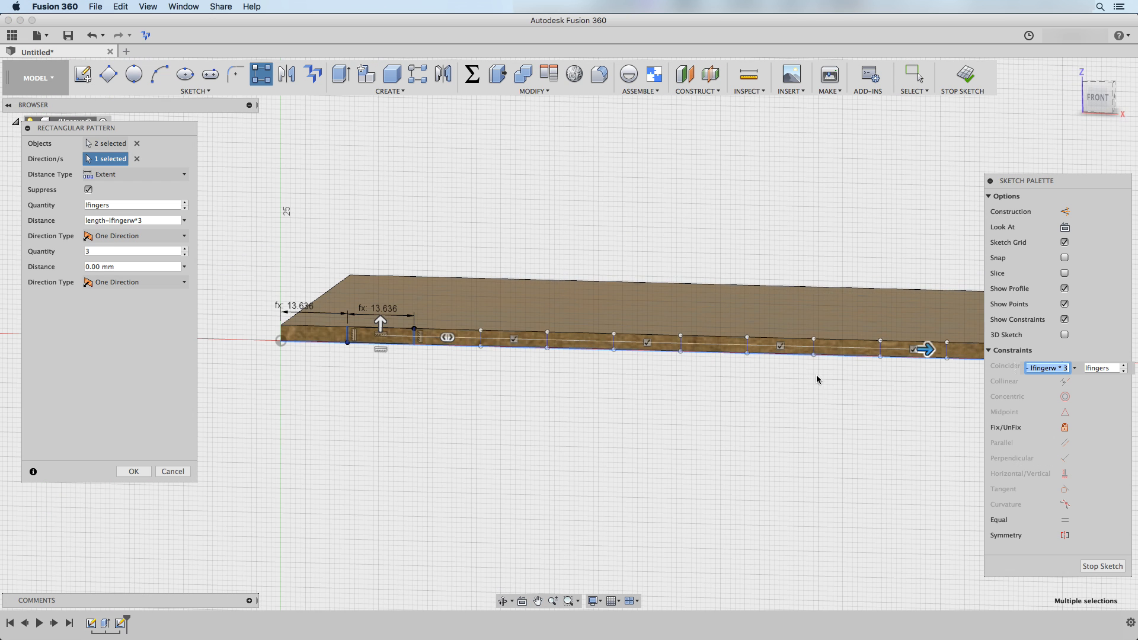
scroll(885, 410, "down", 2)
scroll(852, 388, "down", 1)
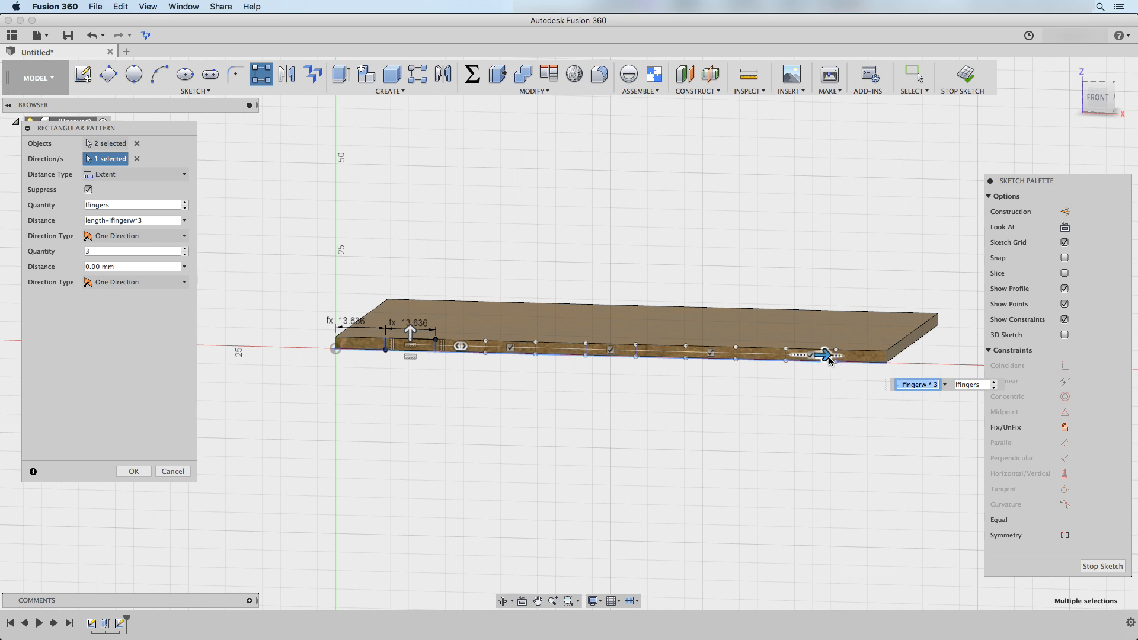
key("Tab")
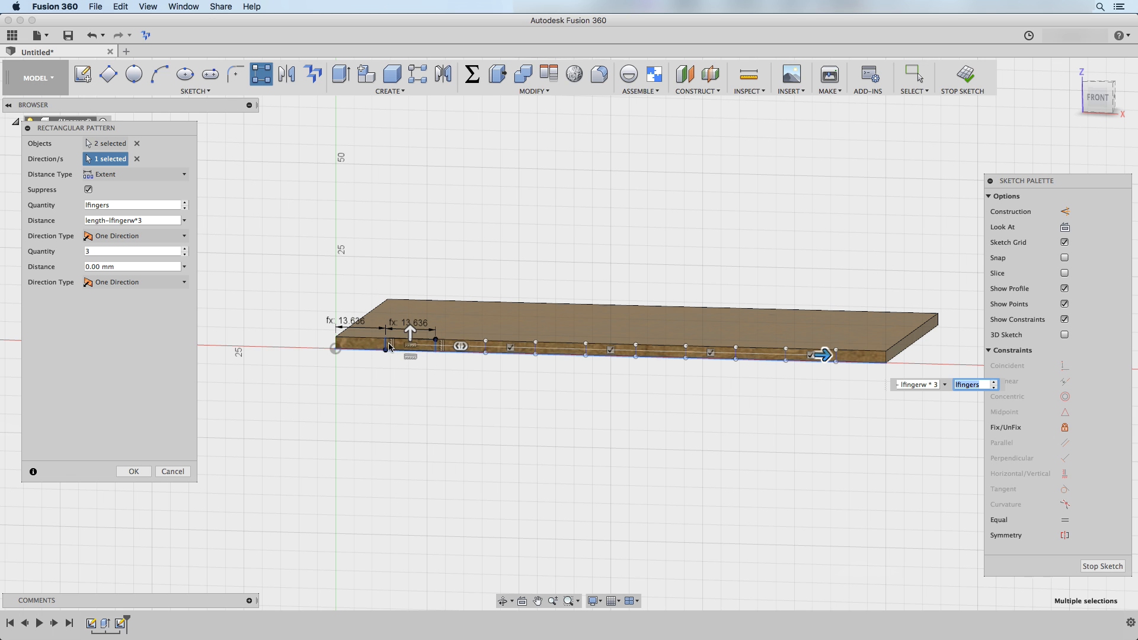
scroll(655, 385, "up", 3)
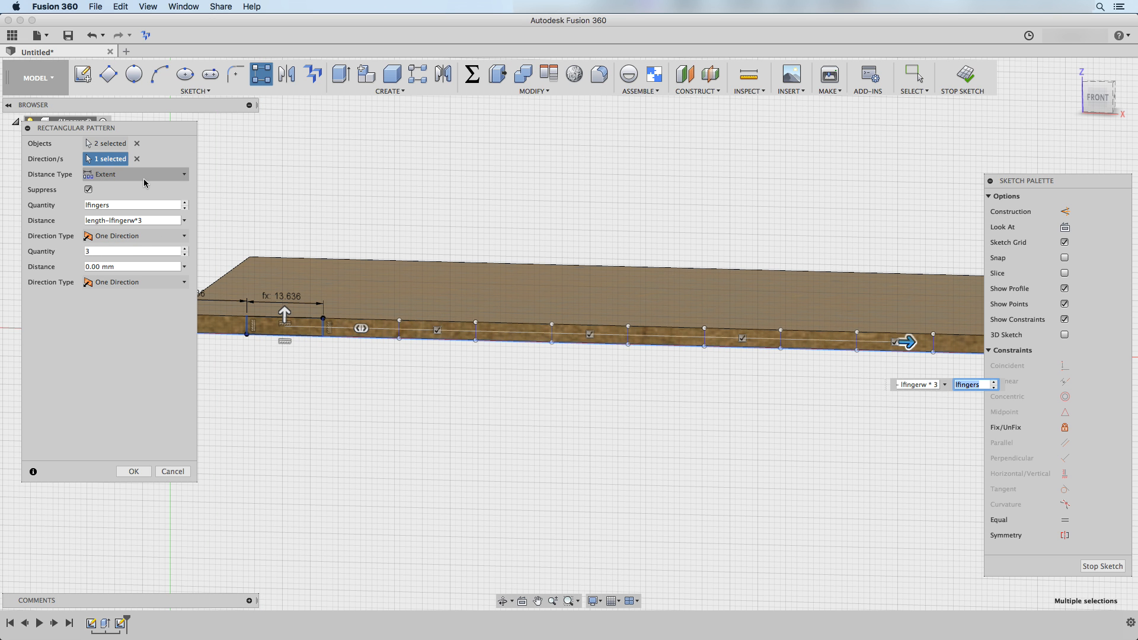
left_click(128, 472)
Extrude the five finger cutout profiles on the front edge as a cut with distance -thickness.
scroll(634, 398, "down", 3)
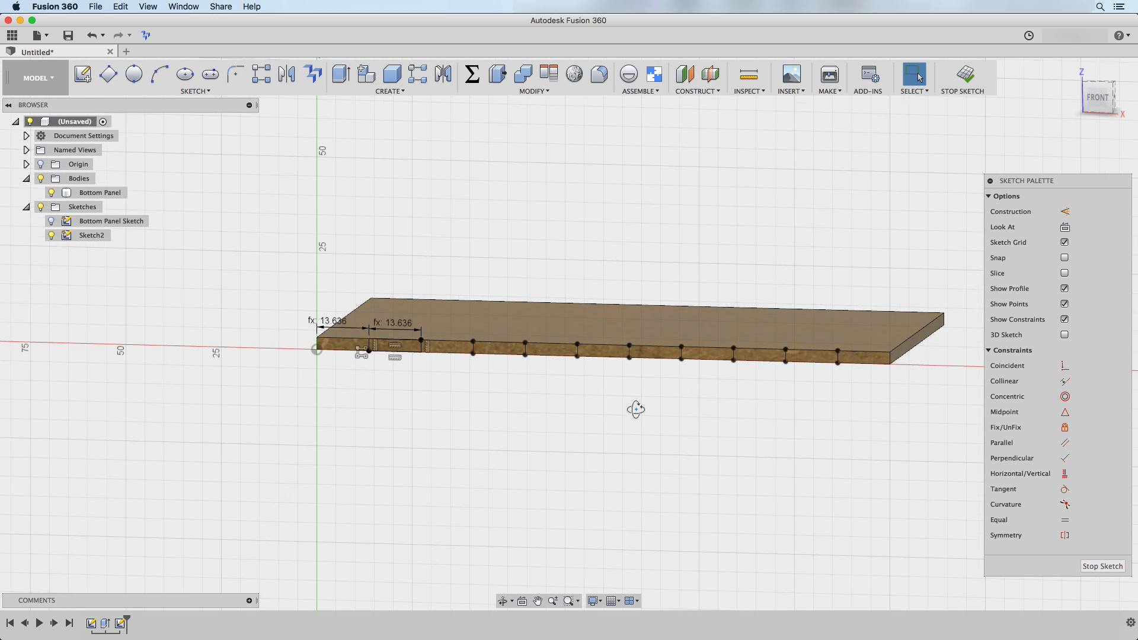
middle_click_drag(635, 406, 622, 414, "shift")
key("e")
left_click(375, 336)
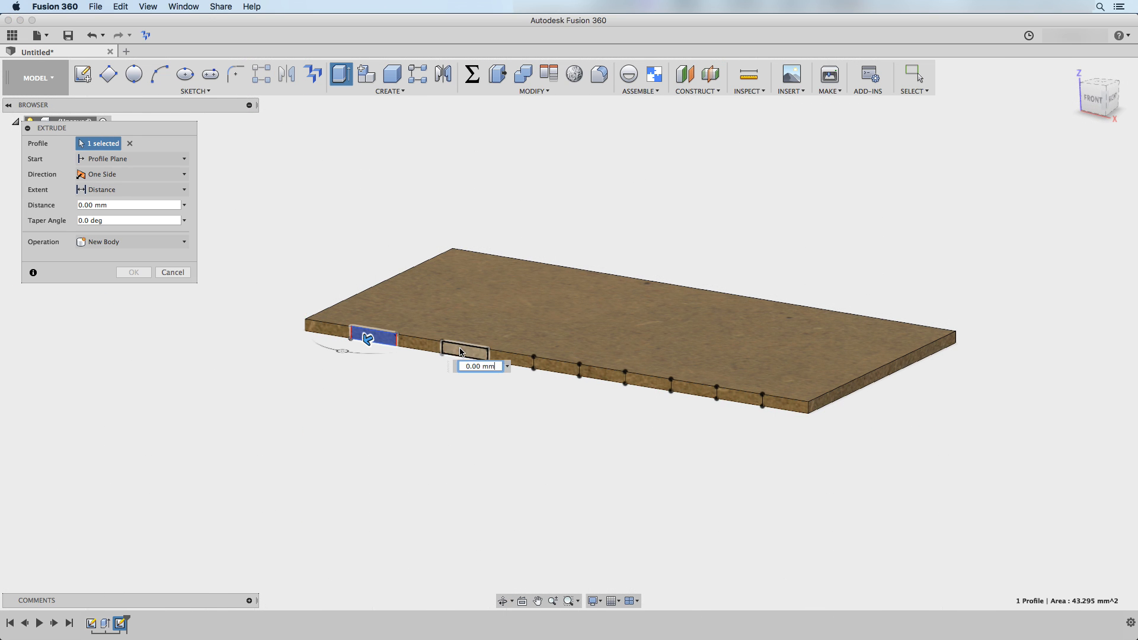
left_click(465, 350)
left_click(556, 365)
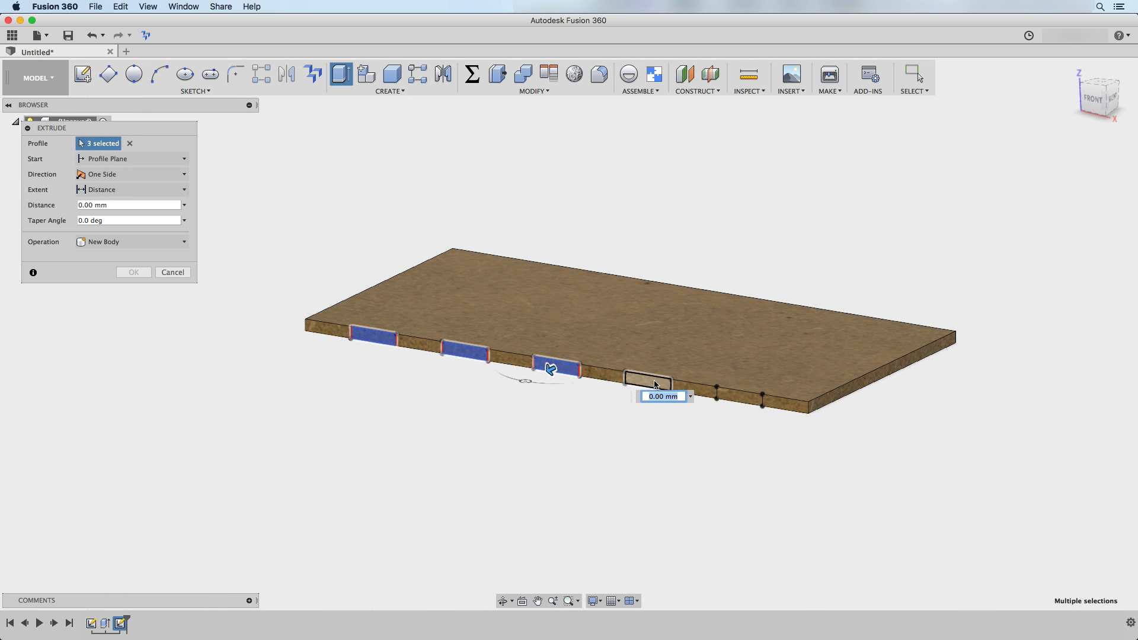
left_click(602, 374)
left_click(740, 396)
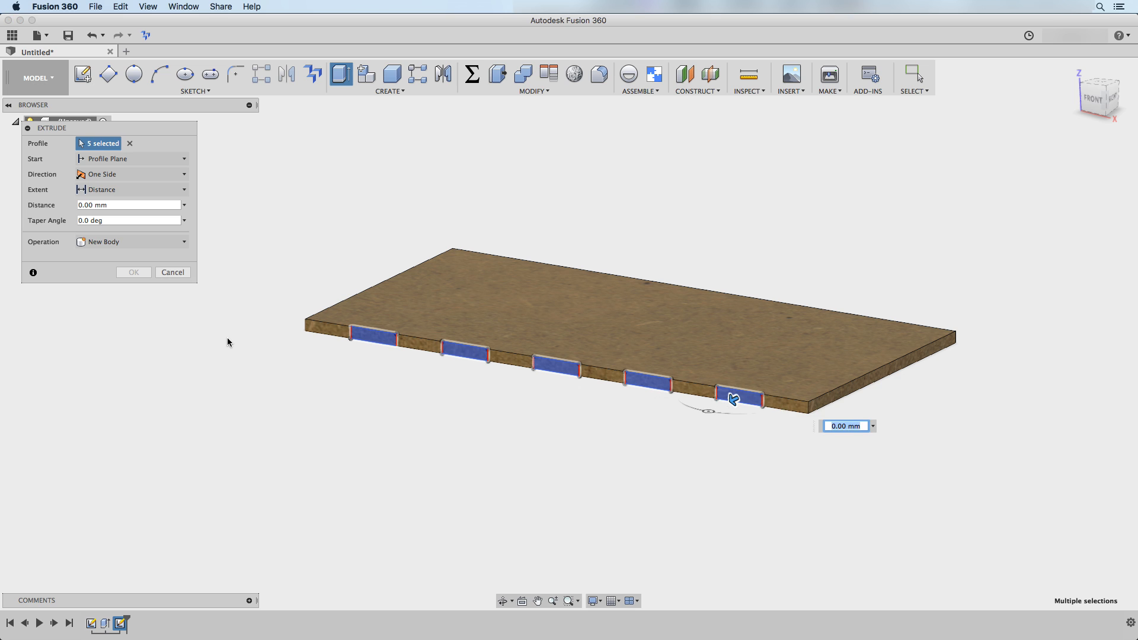
type("-thickness")
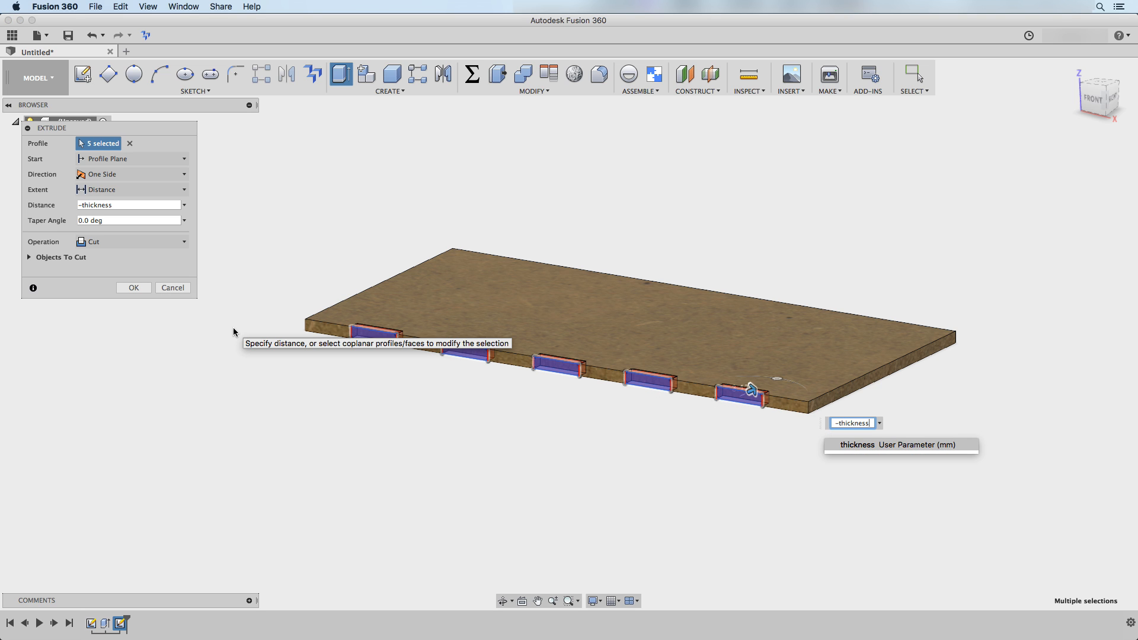
key("Return")
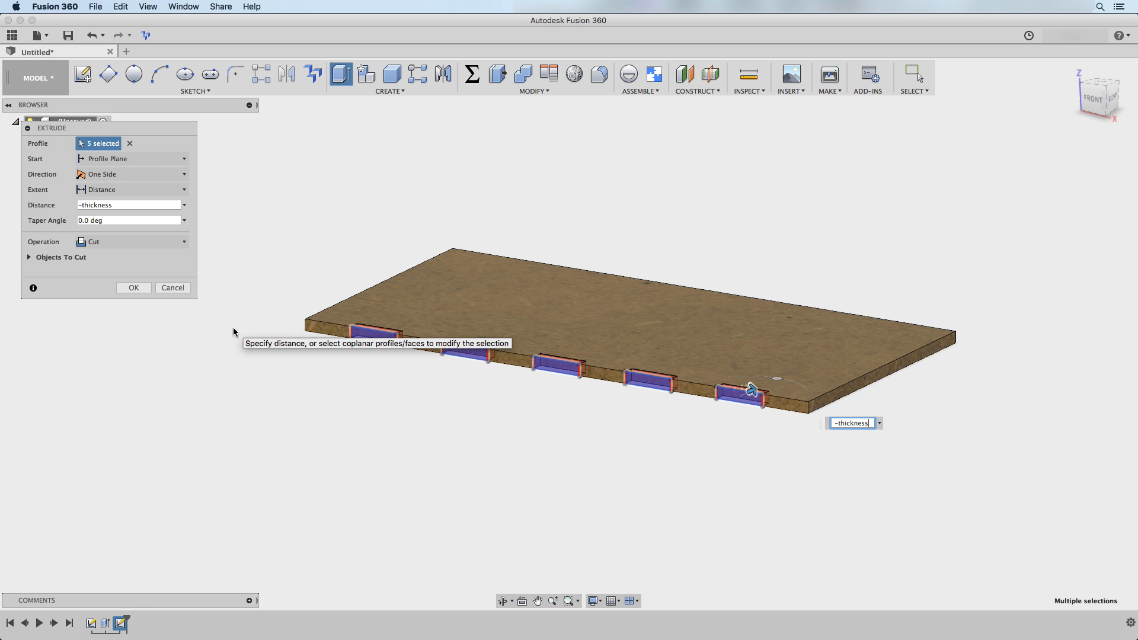
key("Return")
middle_click_drag(481, 437, 478, 448, "shift")
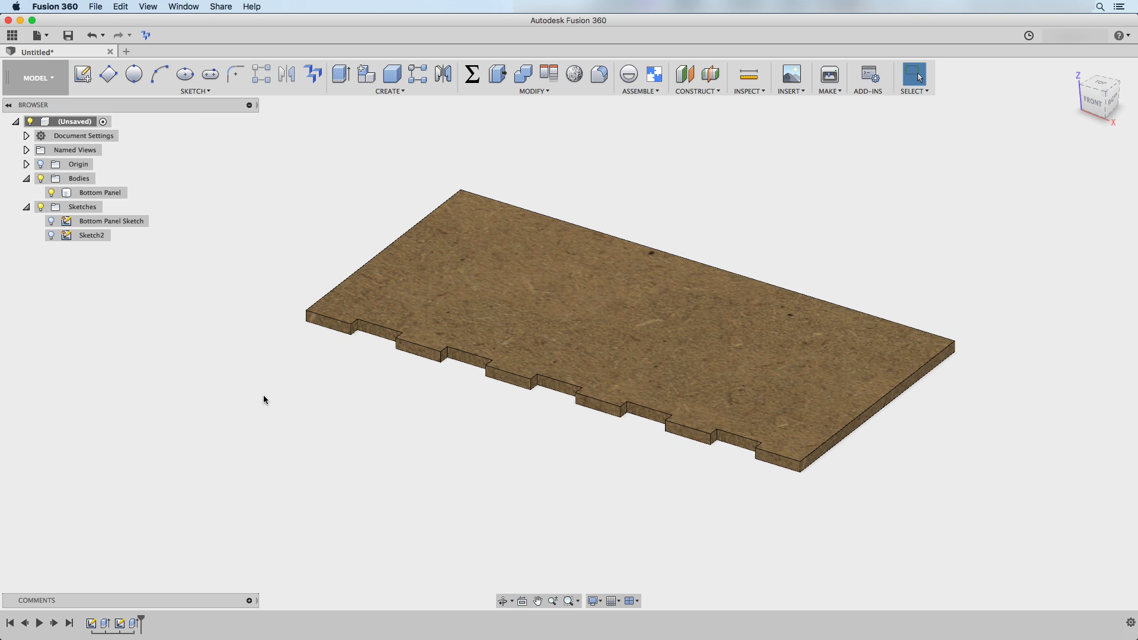
Set the user parameter lfingers to 10 and apply it to the model.
left_click(473, 74)
left_click(548, 149)
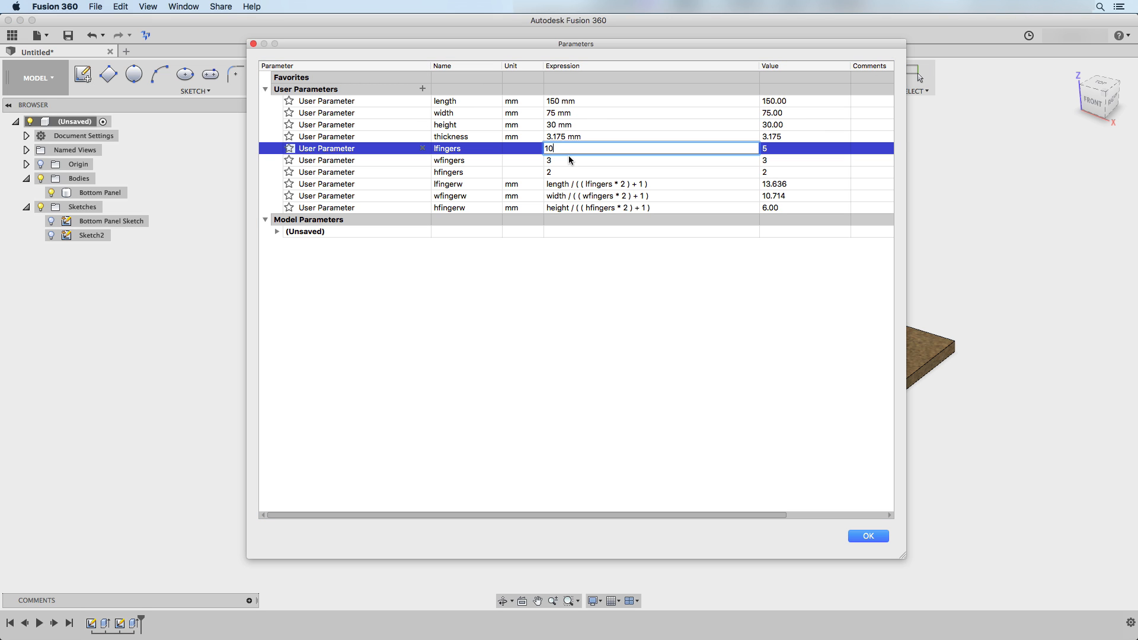
key("Return")
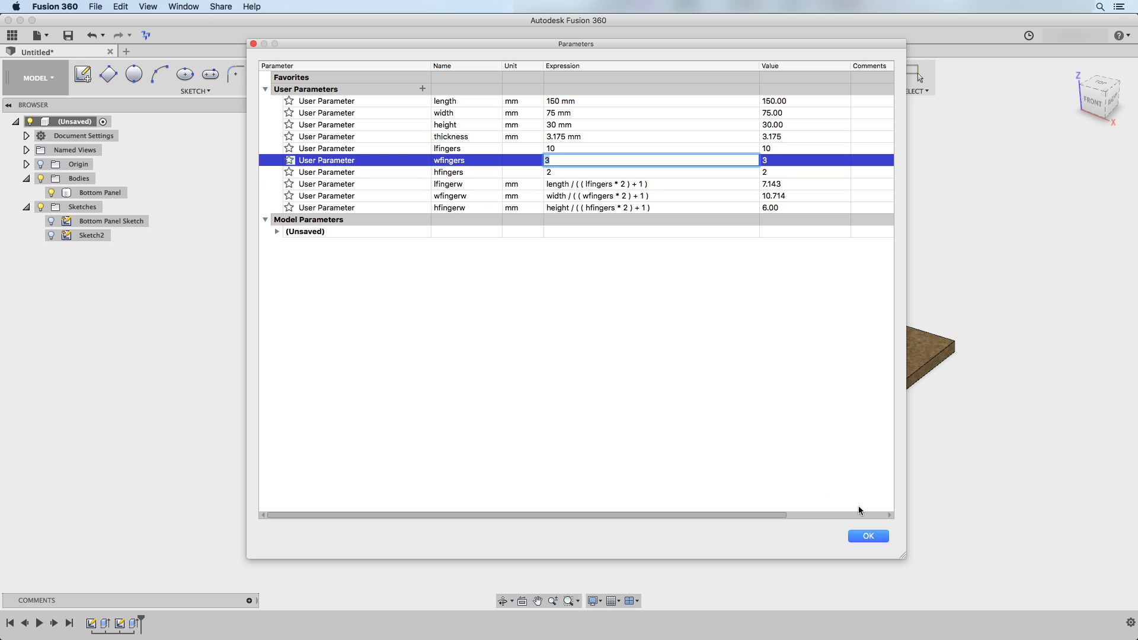
left_click(866, 536)
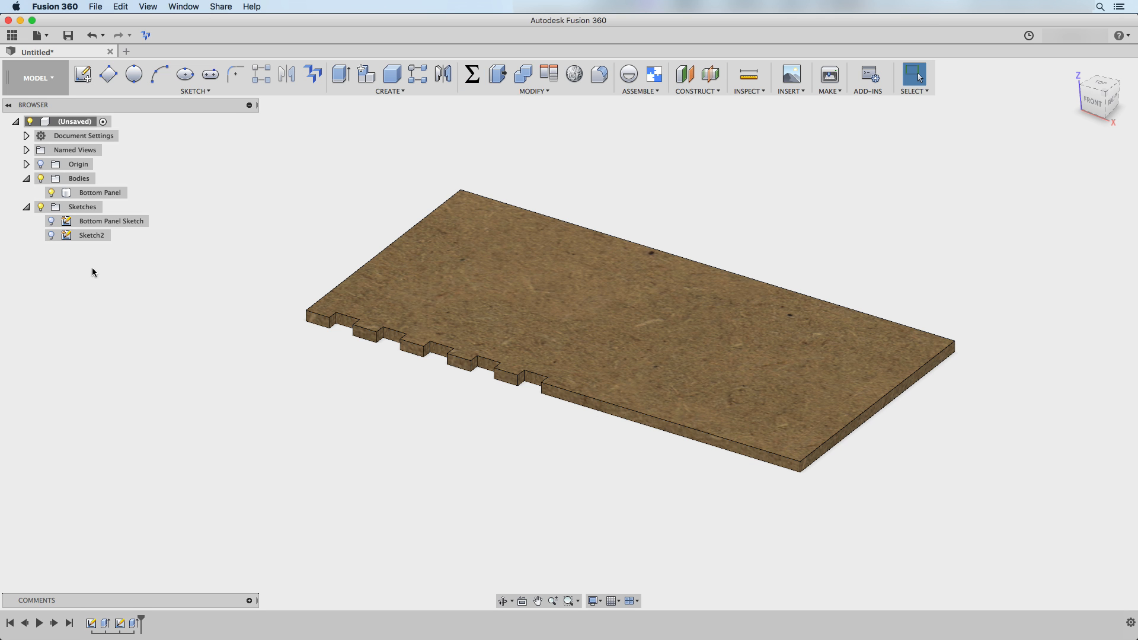
Try to add the five uncut finger profiles of Sketch2 to the existing extrude cut on the front edge.
left_click(51, 235)
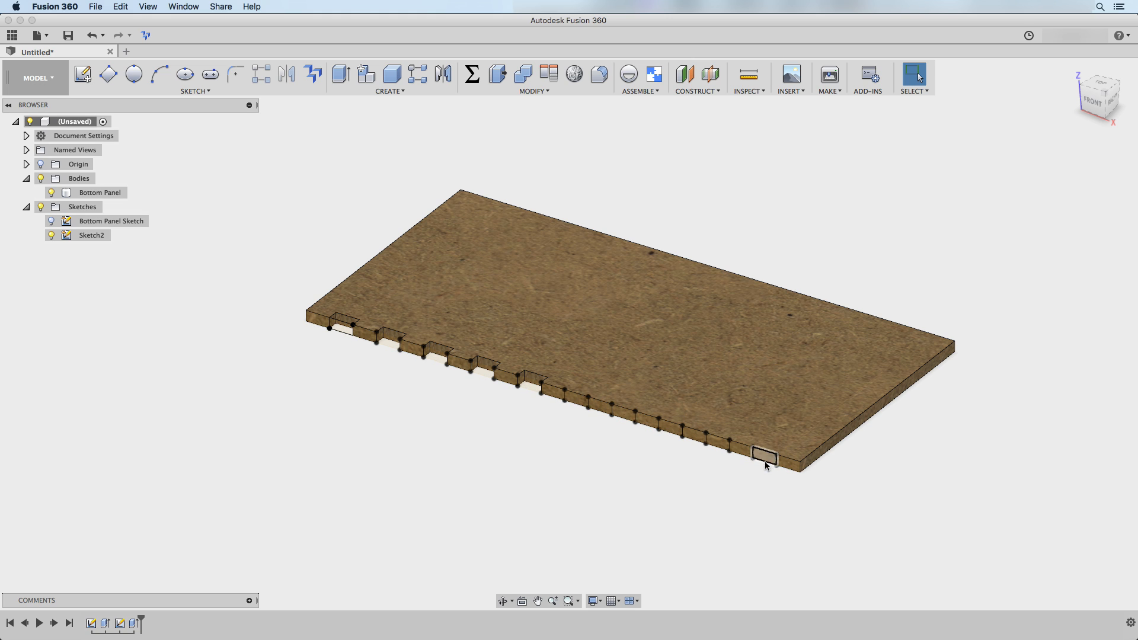
right_click(135, 629)
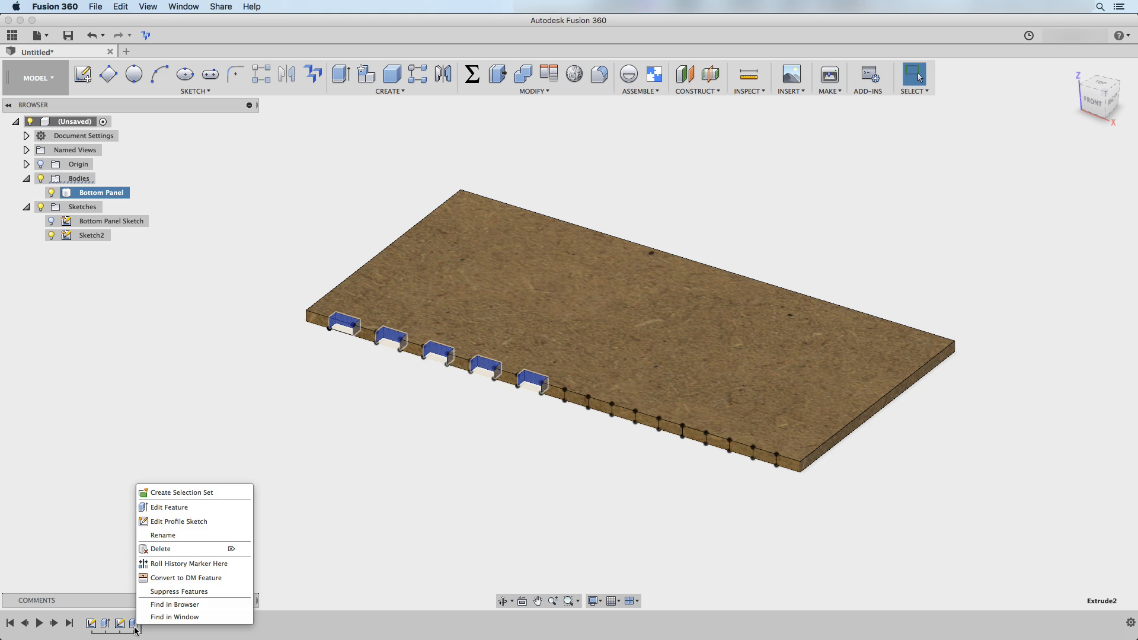
left_click(231, 508)
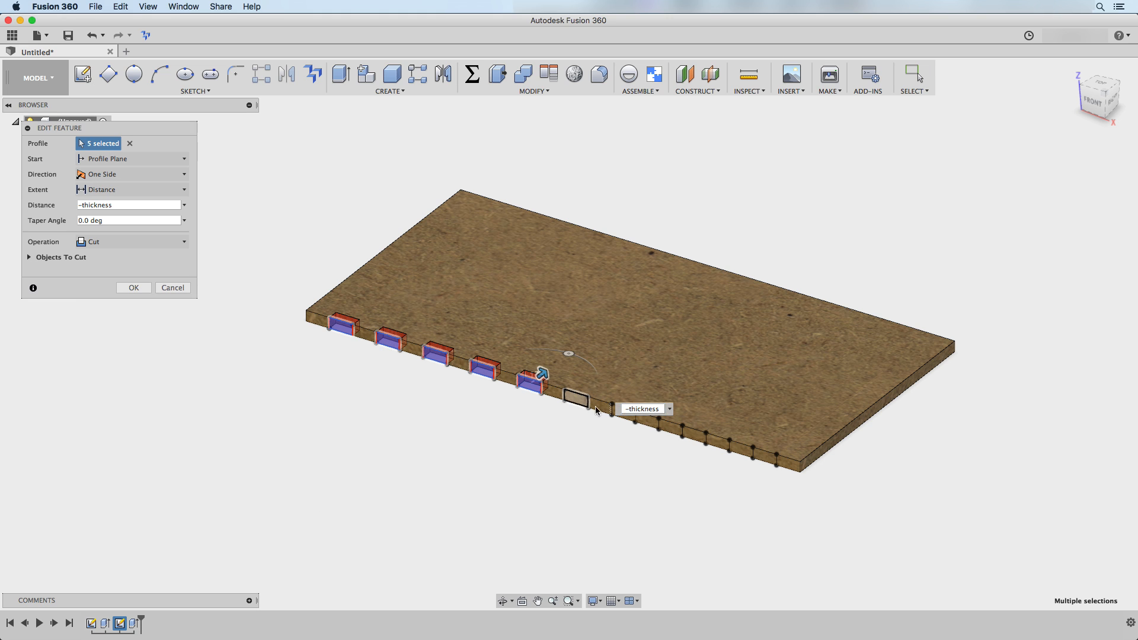
left_click(577, 398)
left_click(624, 410)
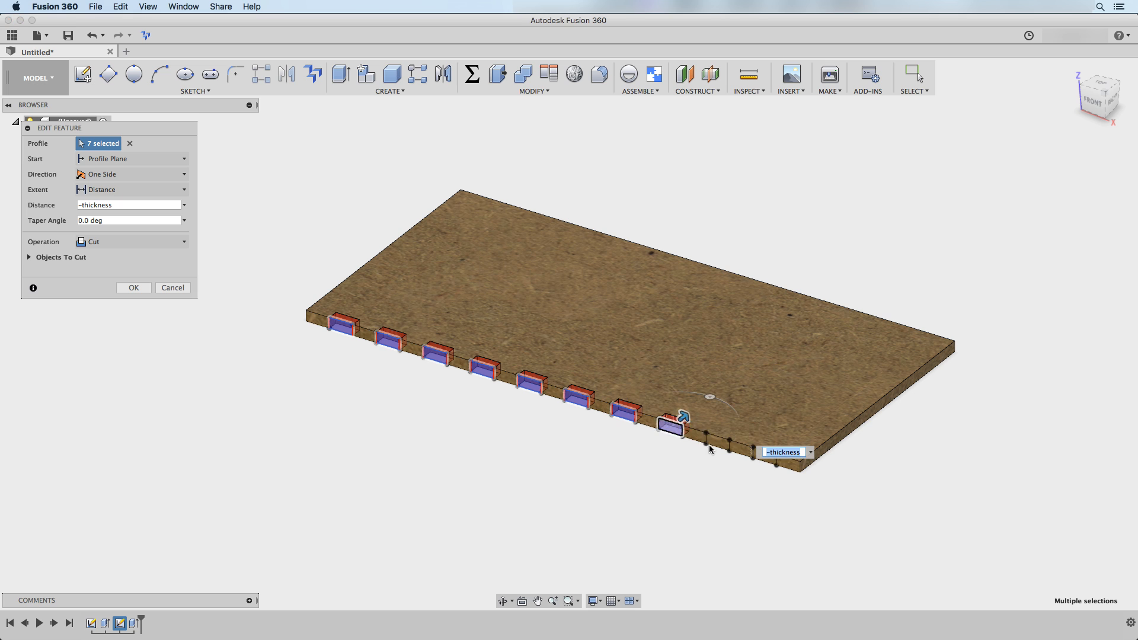
left_click(672, 426)
left_click(718, 439)
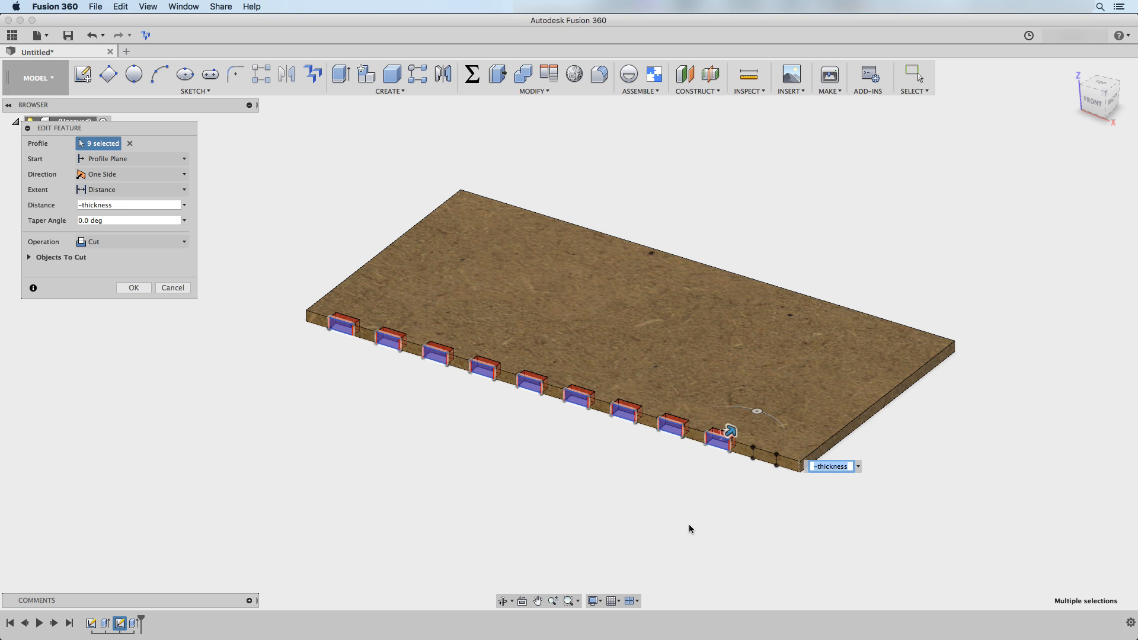
left_click(766, 456)
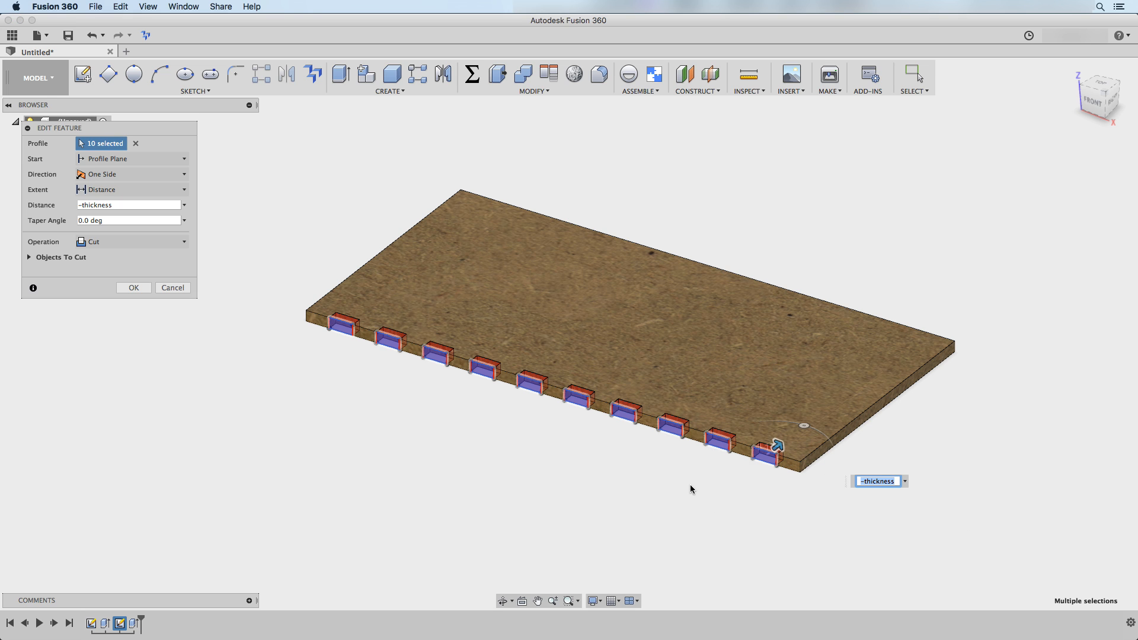
scroll(691, 485, "down", 2)
middle_click_drag(692, 484, 563, 497)
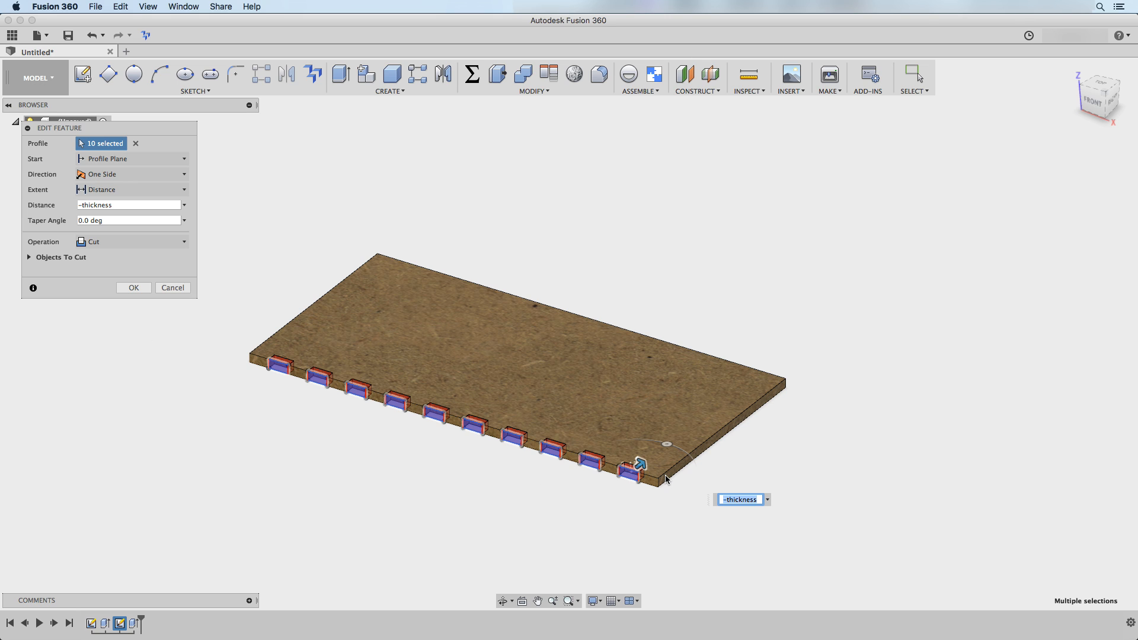
scroll(400, 491, "up", 1)
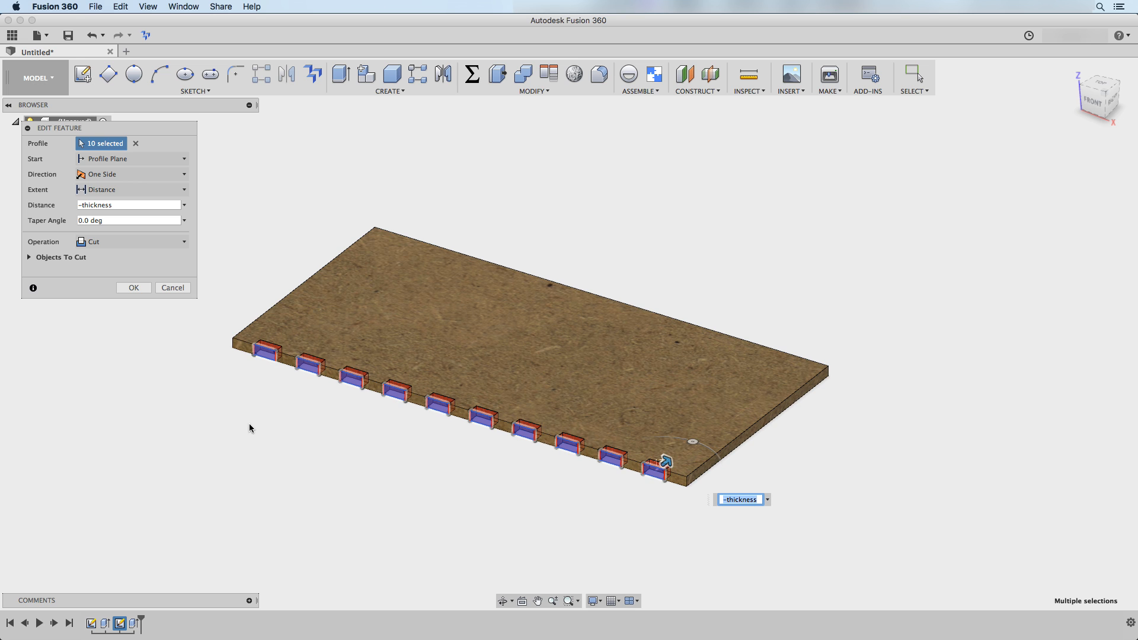
left_click(172, 289)
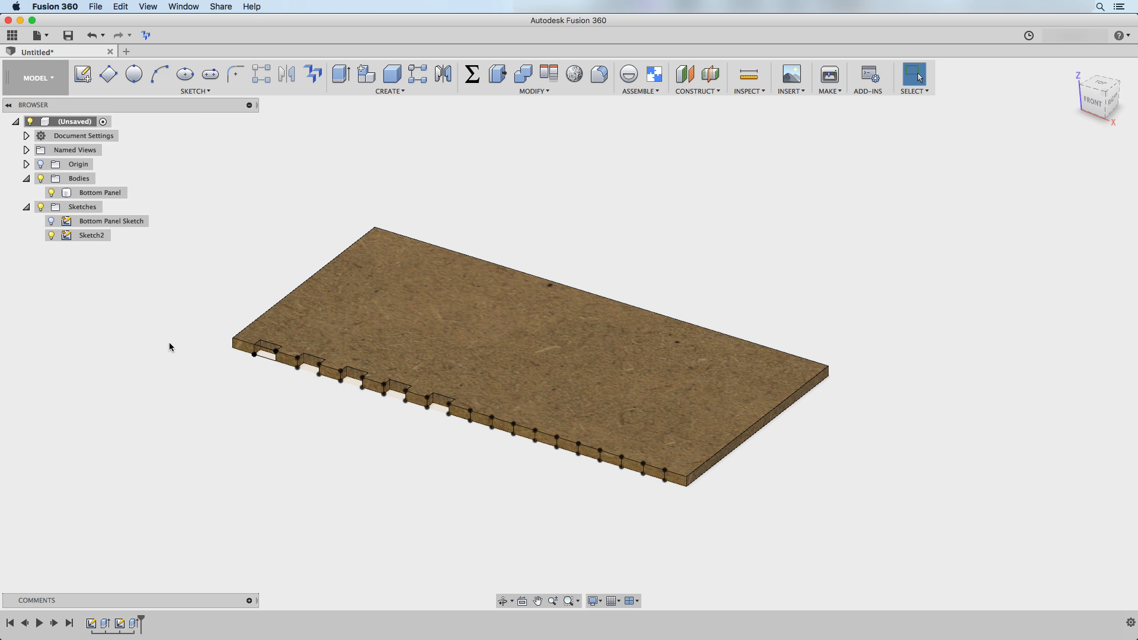
Undo the finger count change, the extrude cut and the sketch pattern, and finish the sketch with only the first finger rectangle.
key("super+z")
key("super+z")
key("super+z")
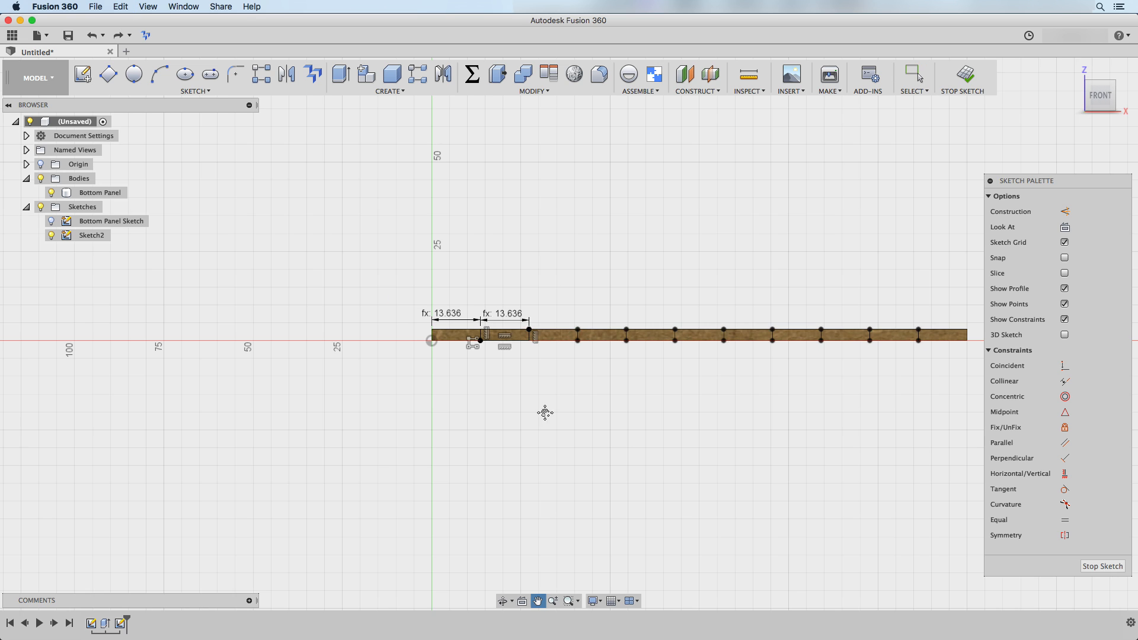
middle_click_drag(544, 412, 348, 444)
key("super+z")
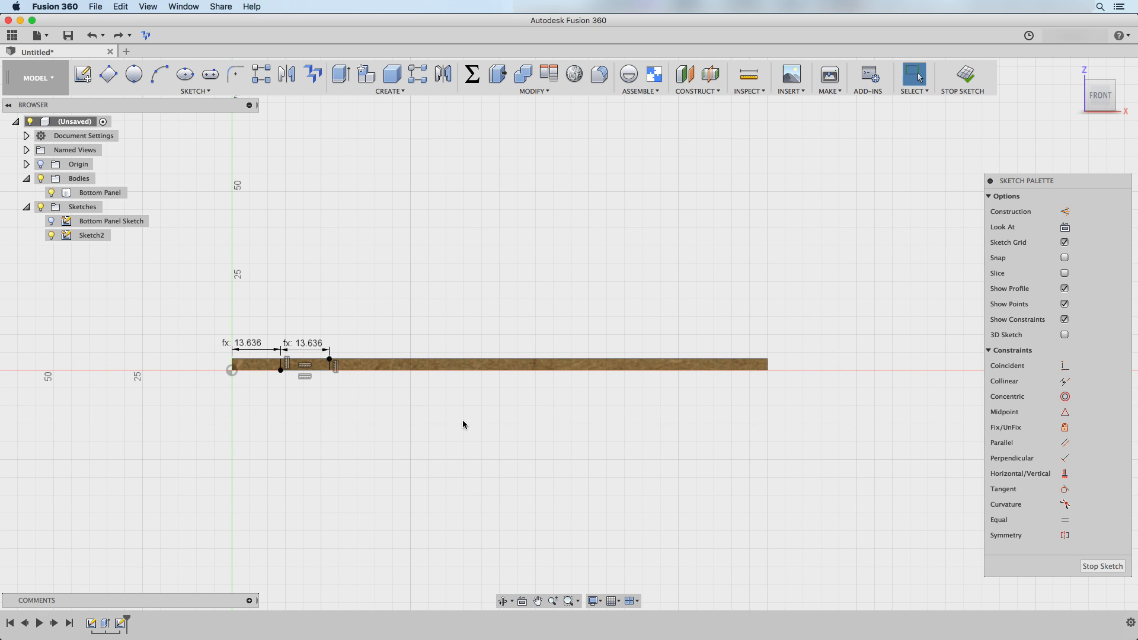
middle_click_drag(416, 414, 470, 457)
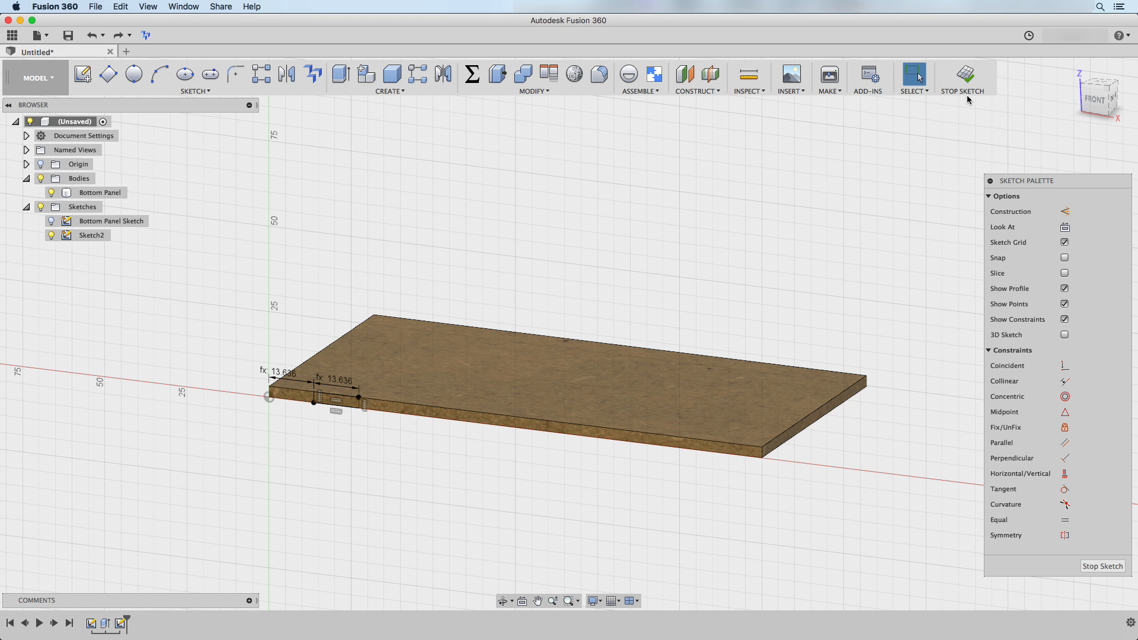
left_click(965, 75)
Extrude the single finger rectangle on the front edge as a cut with distance -thickness.
key("e")
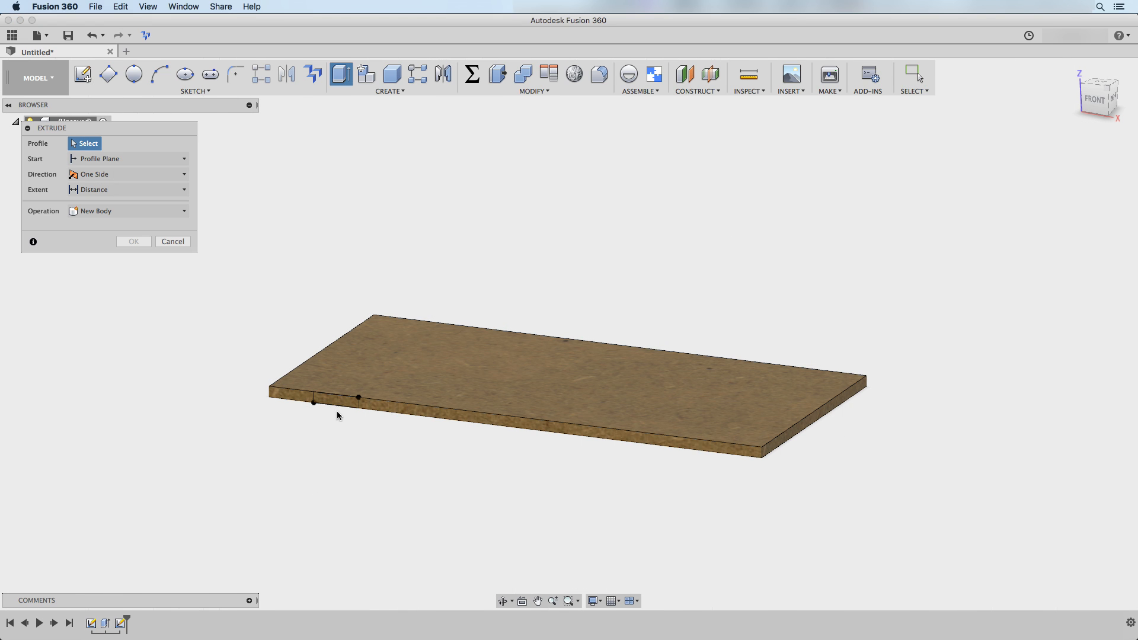
left_click(335, 402)
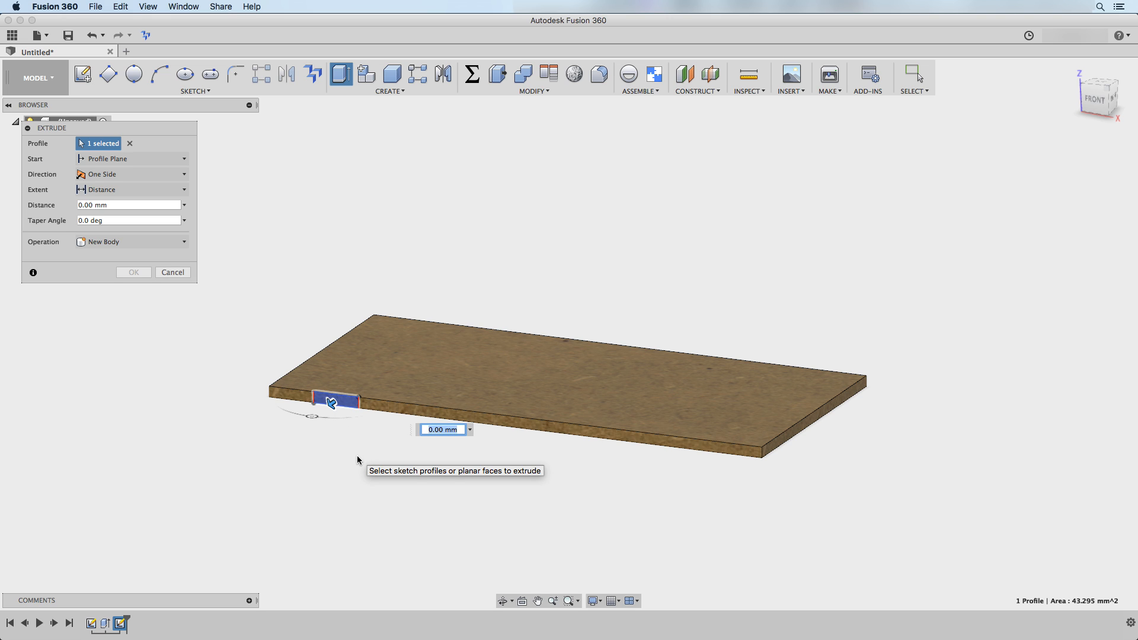
type("-thickness")
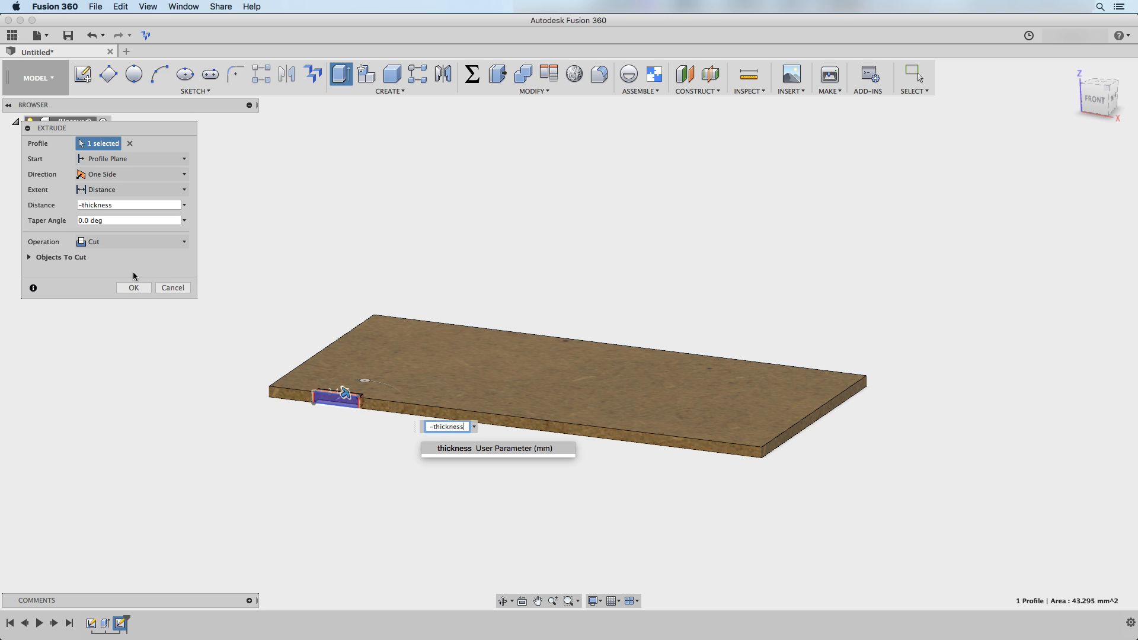
left_click(134, 288)
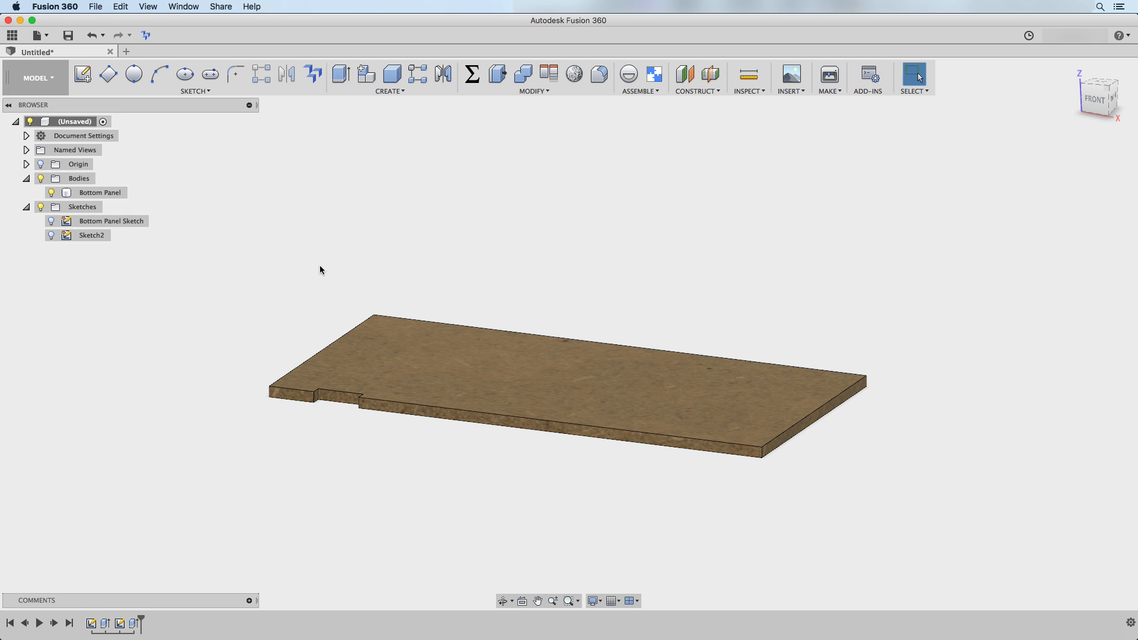
Start a rectangular feature pattern of the finger notch cut, directed along the panel's long front edge.
left_click_drag(360, 262, 350, 269)
key("Escape")
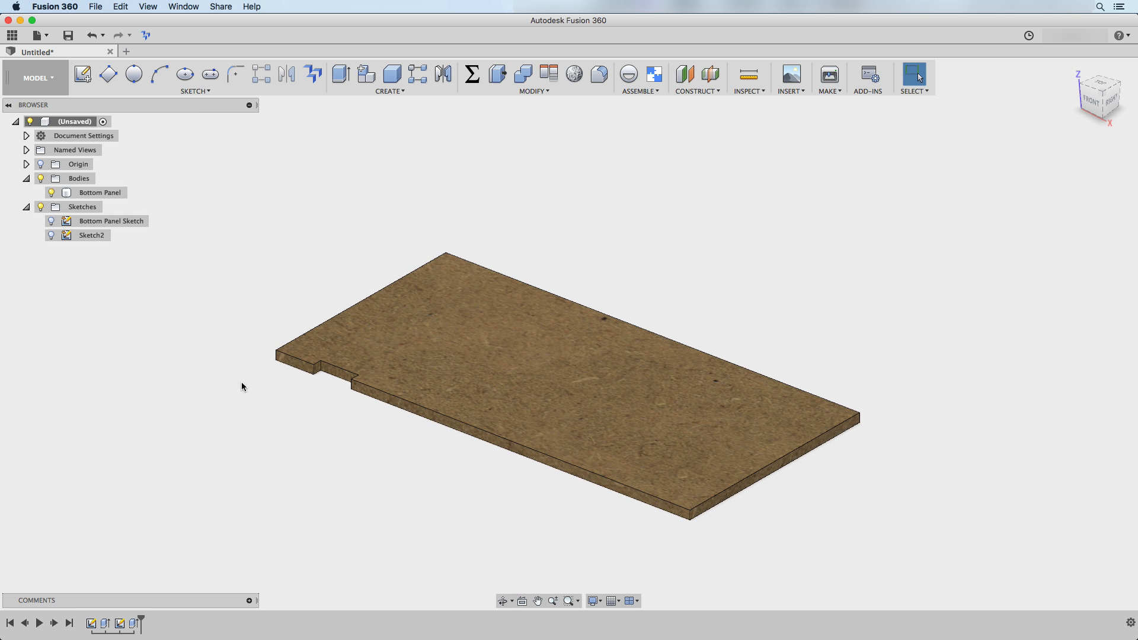
scroll(282, 422, "up", 6)
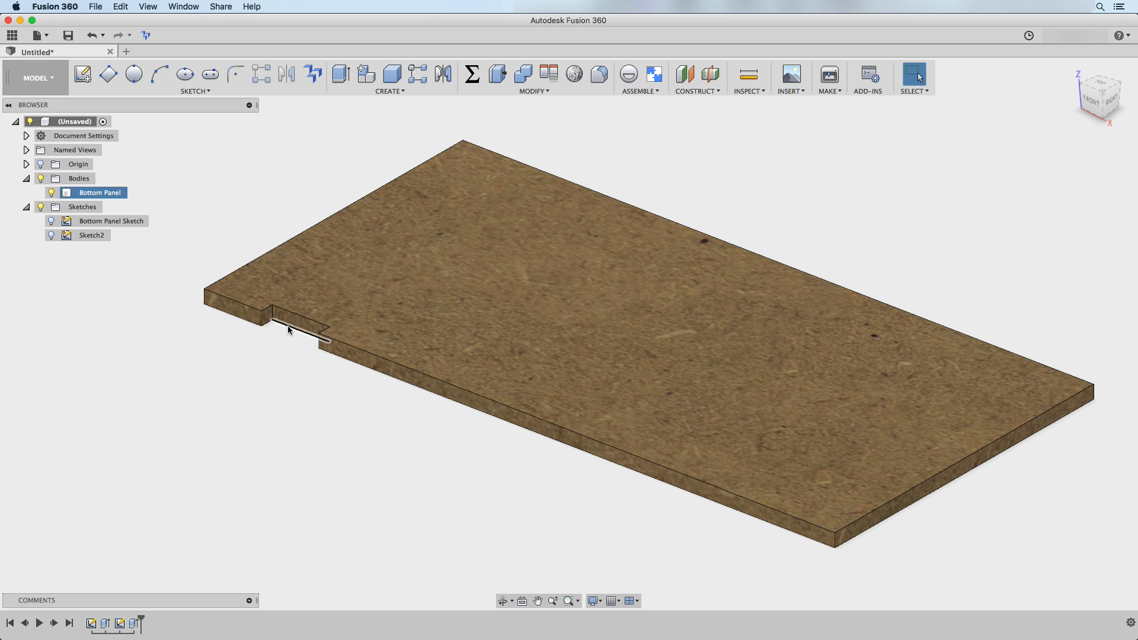
scroll(285, 388, "up", 1)
middle_click_drag(291, 391, 251, 448, "shift")
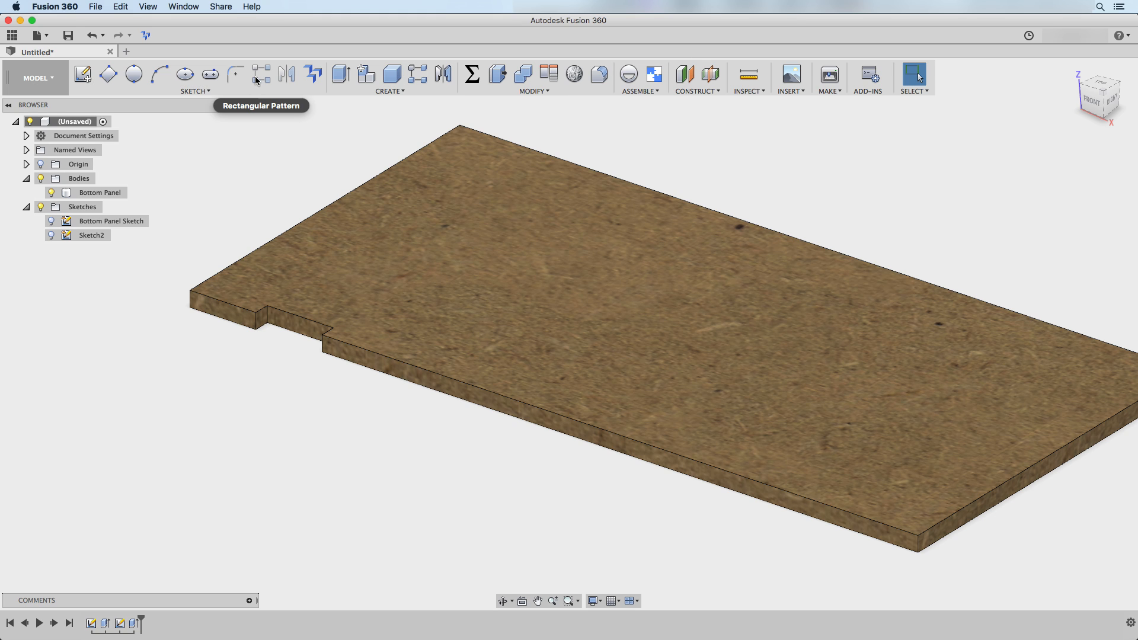
left_click(418, 75)
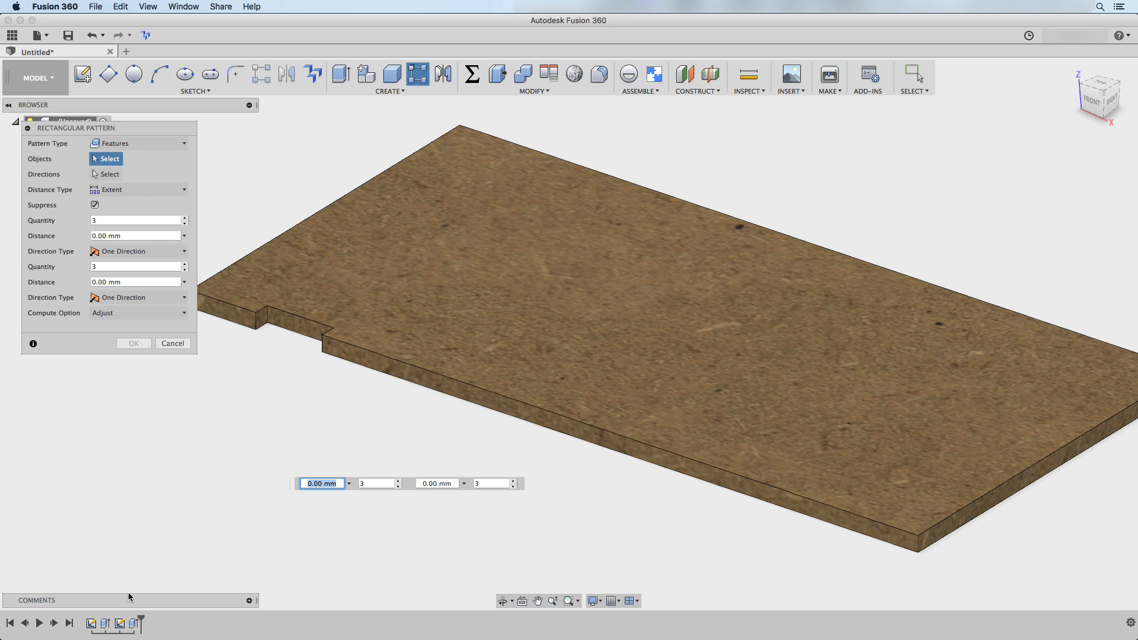
left_click(135, 630)
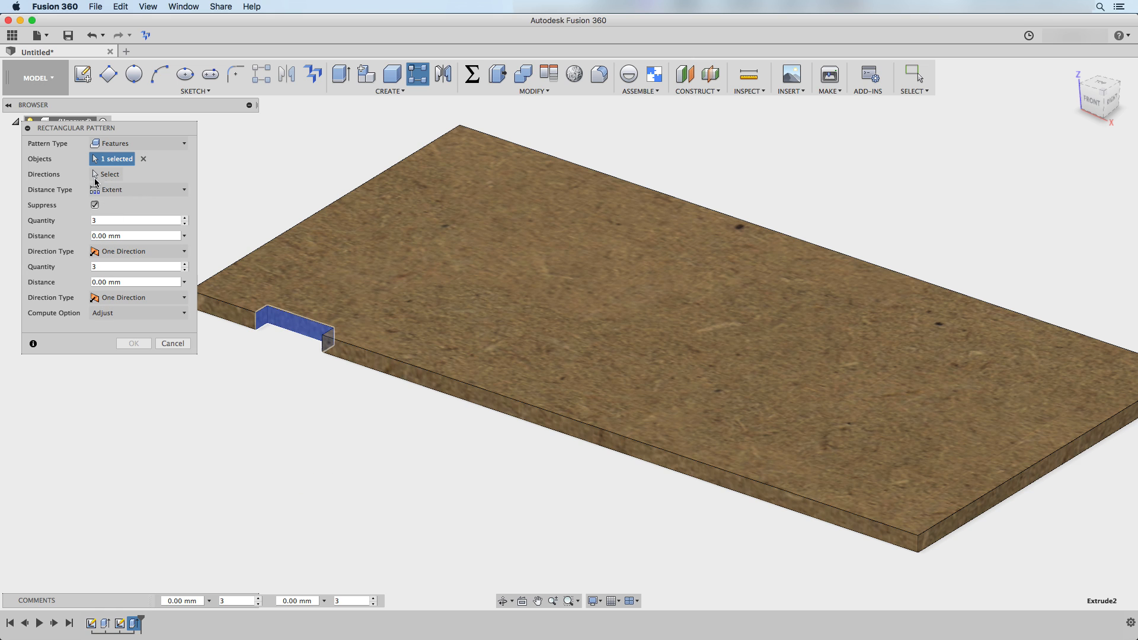
left_click(96, 176)
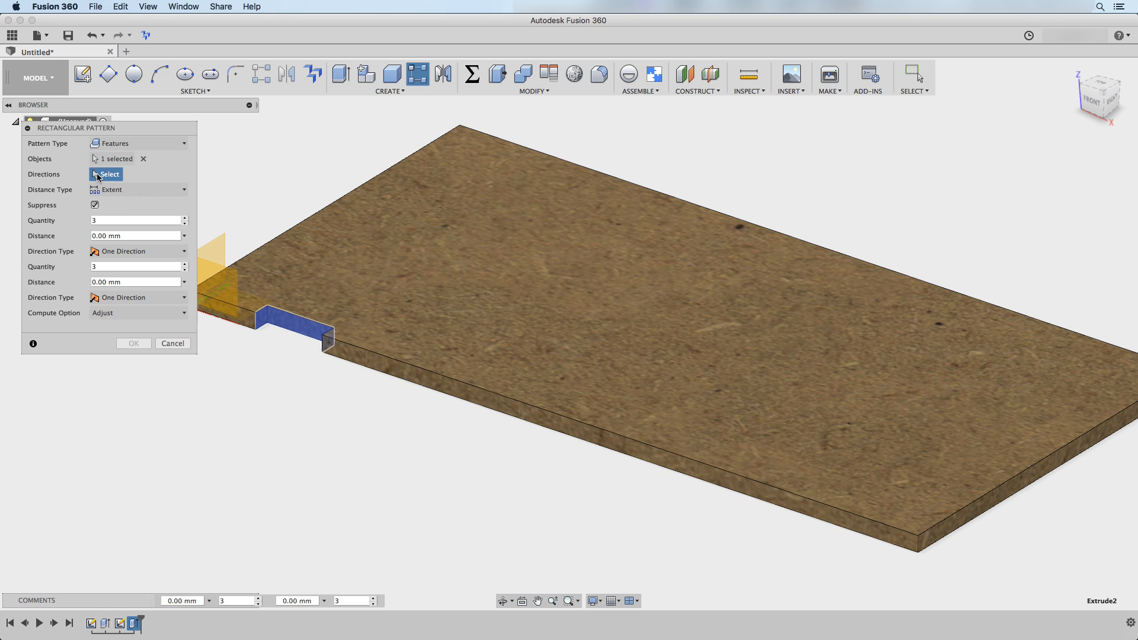
left_click(228, 324)
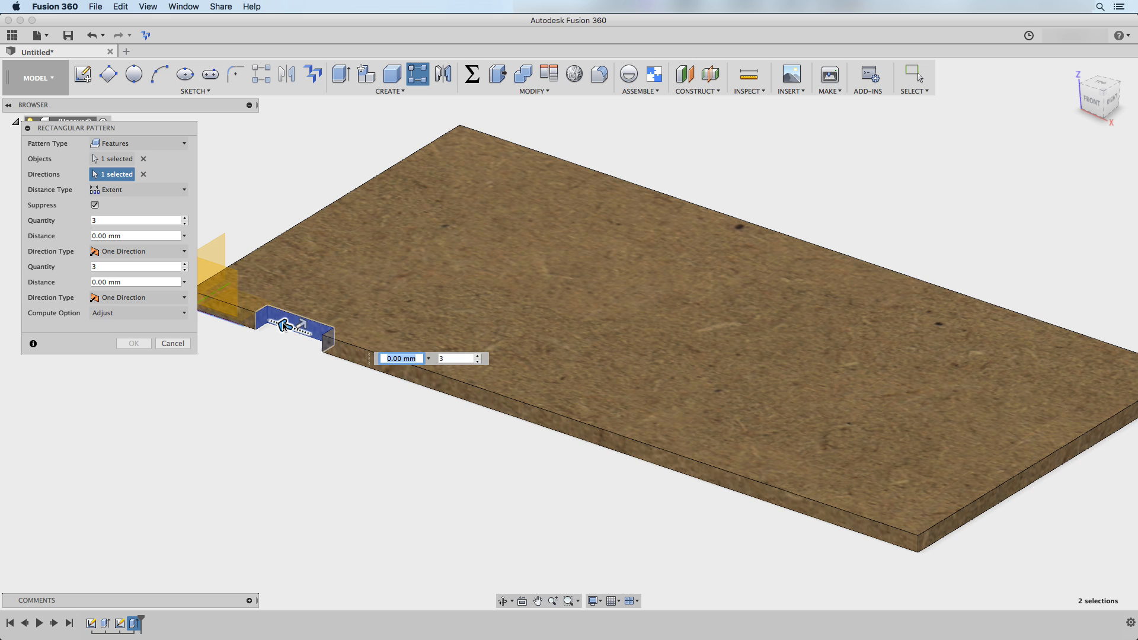
Set the pattern's first quantity to lfingers and its extent distance to -(length-(lfingerw*3)), and create the feature pattern.
key("Tab")
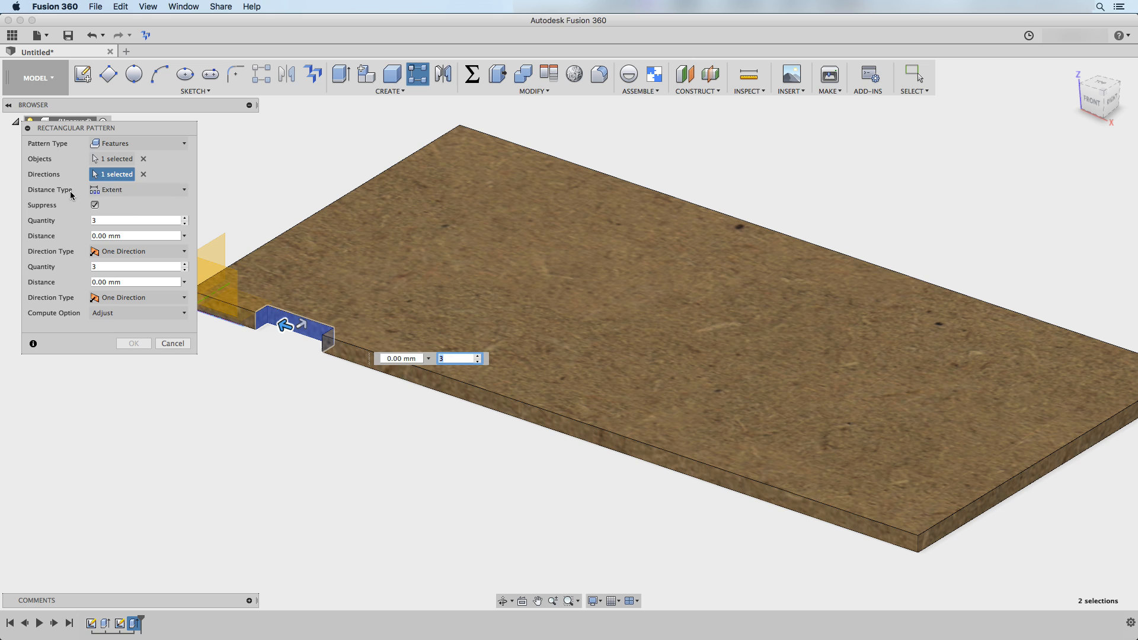
left_click(95, 221)
type("l")
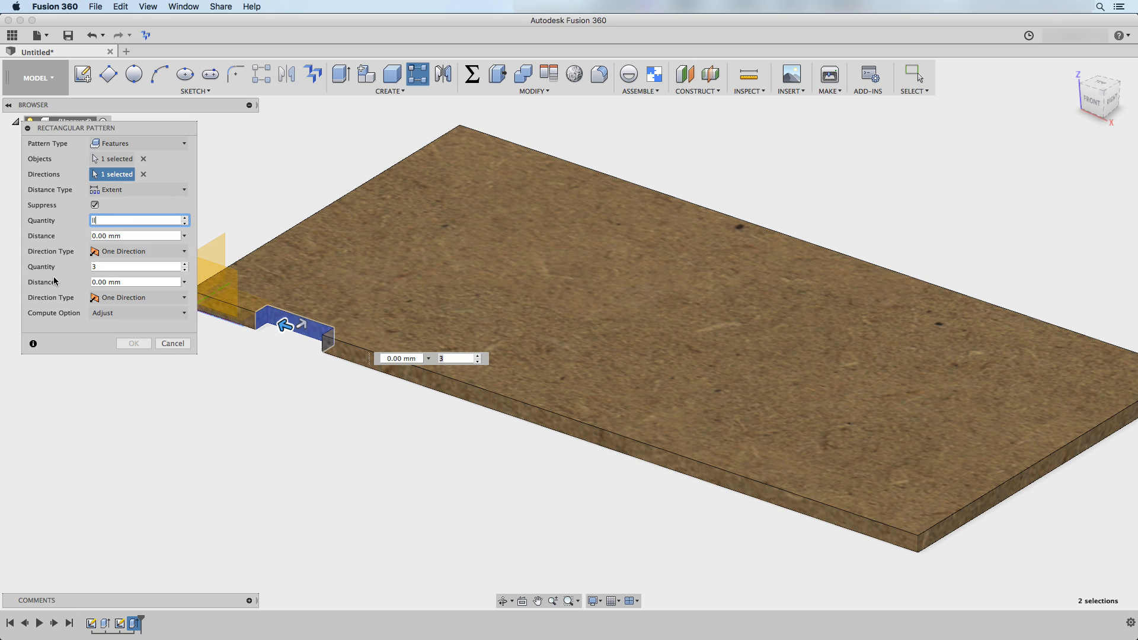
type("fingers")
key("Tab")
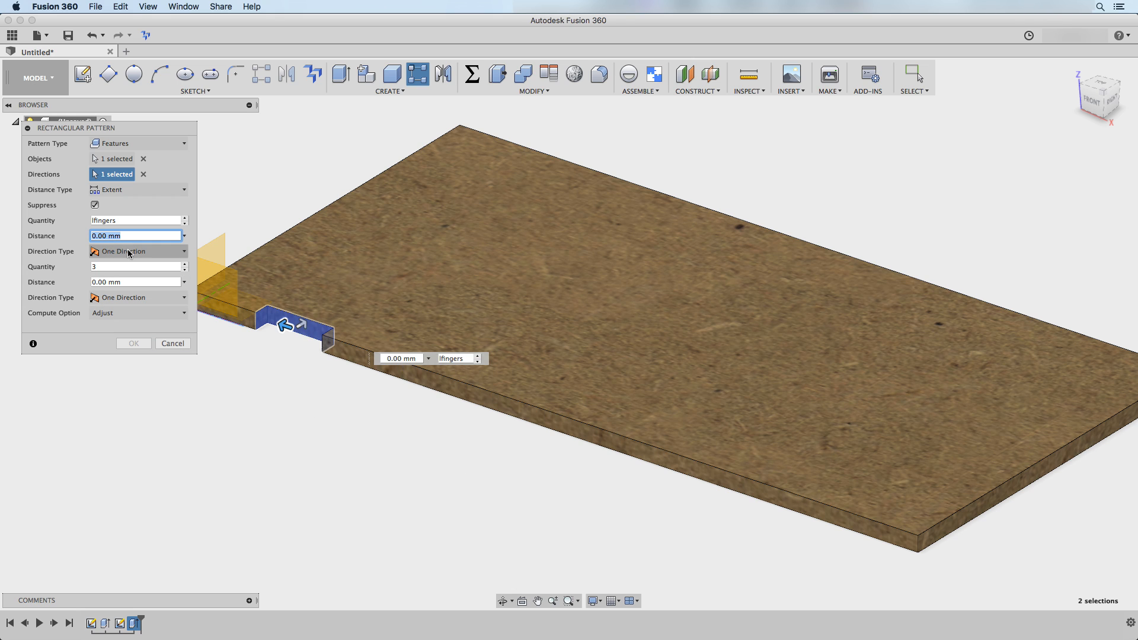
type("-(length")
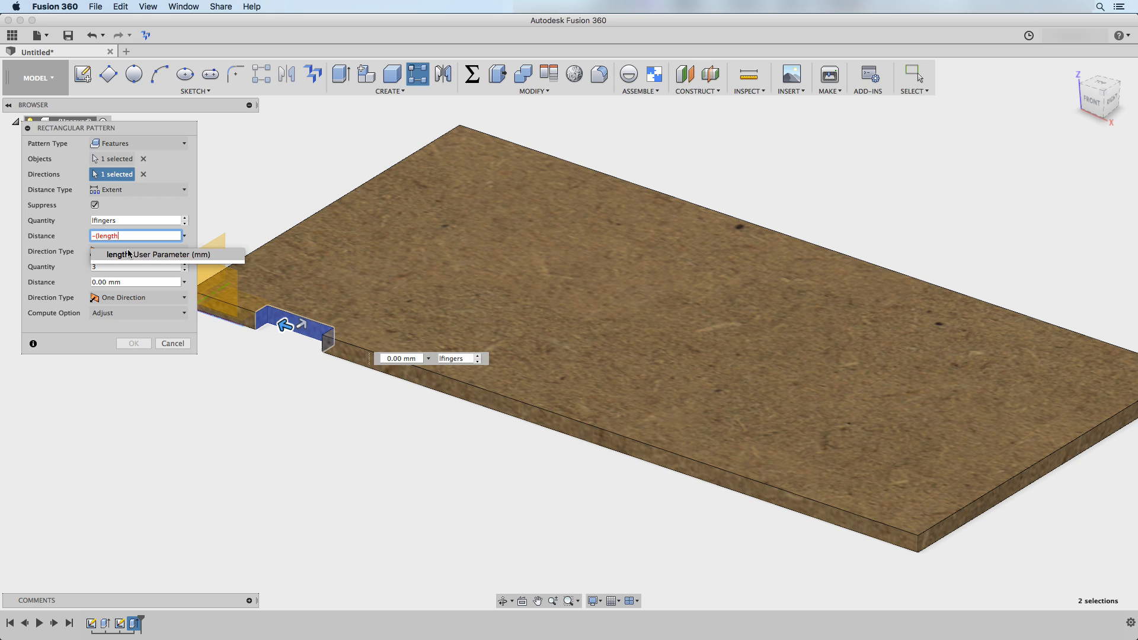
type("-")
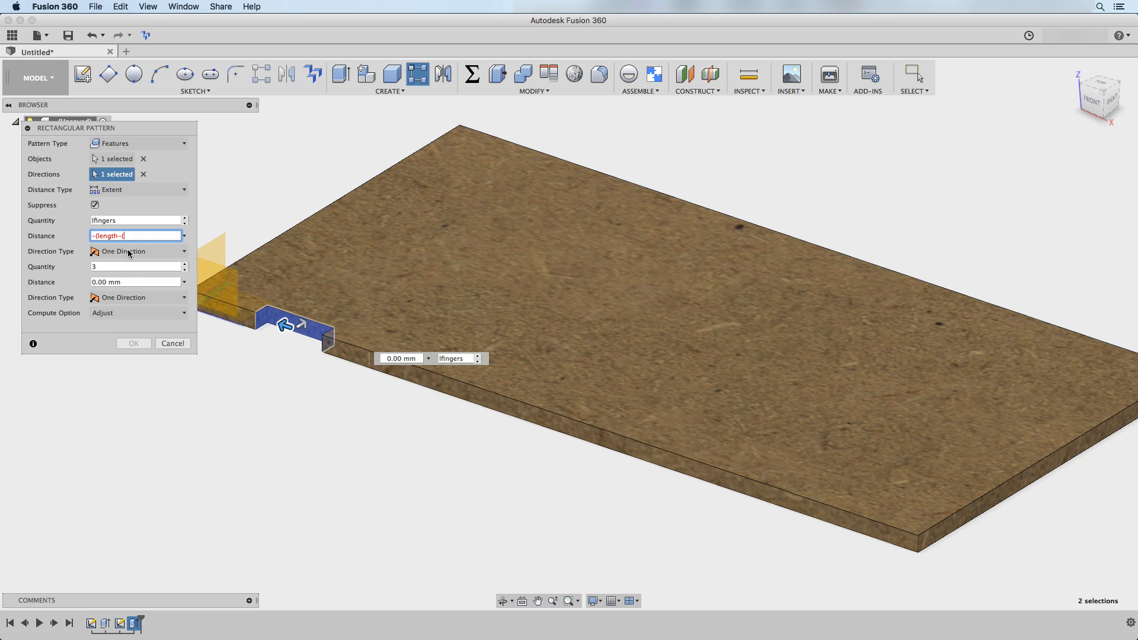
type("(lf")
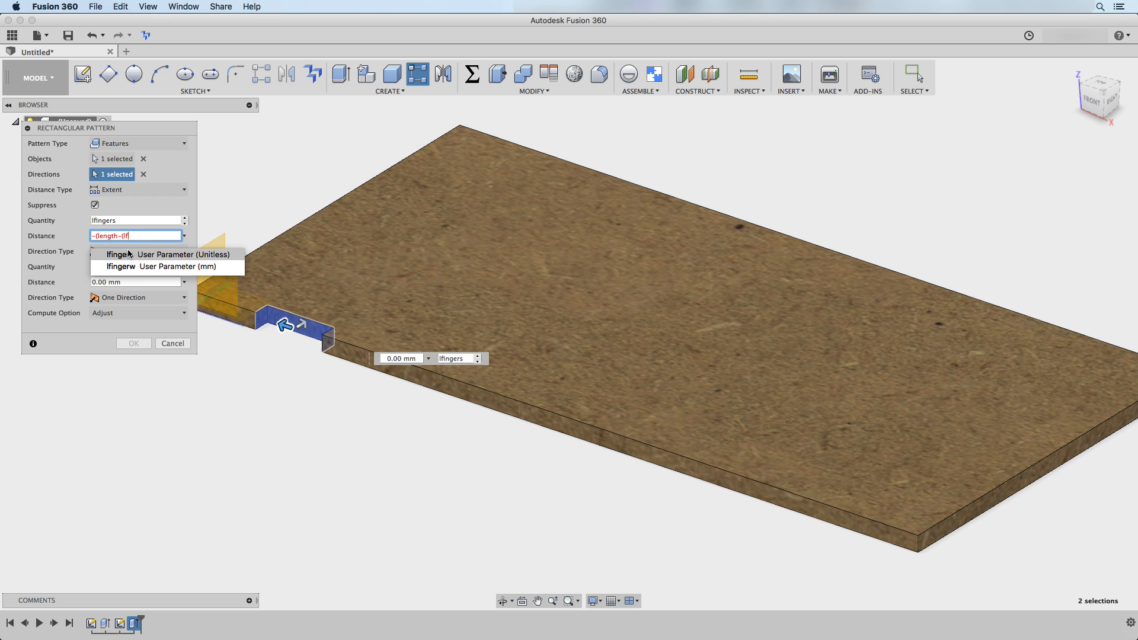
type("ingerw*3")
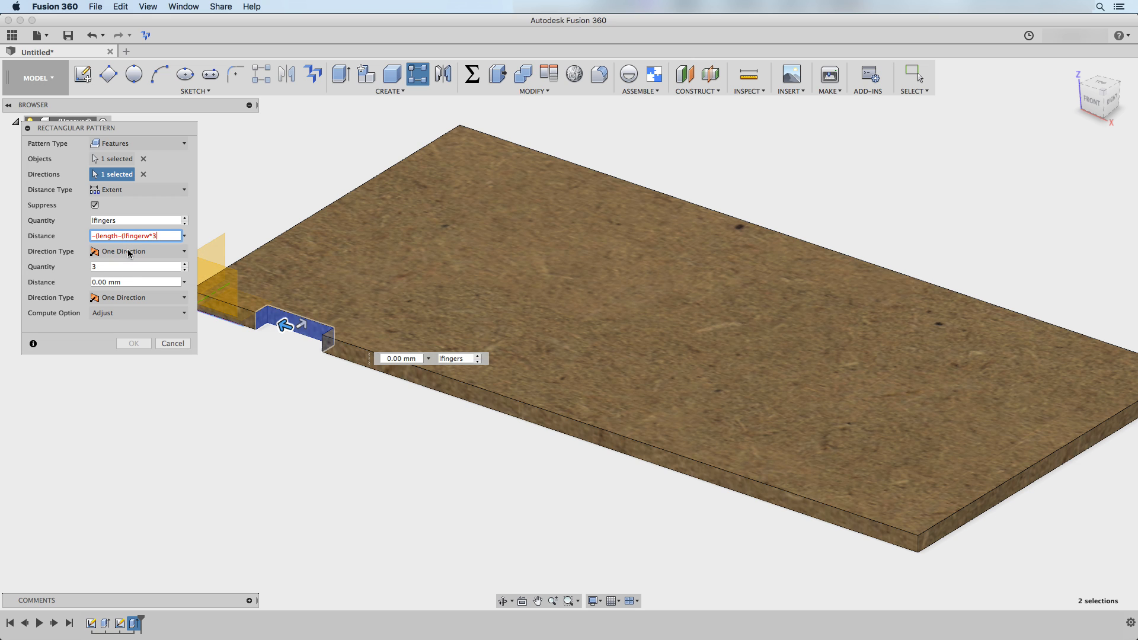
left_click(139, 345)
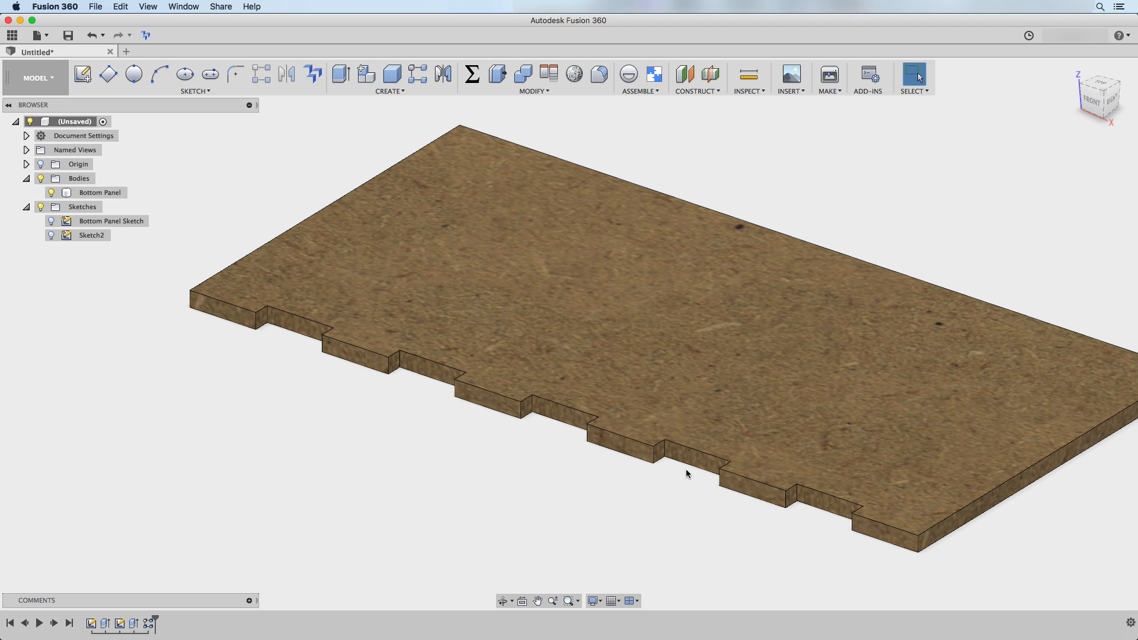
scroll(595, 521, "down", 3)
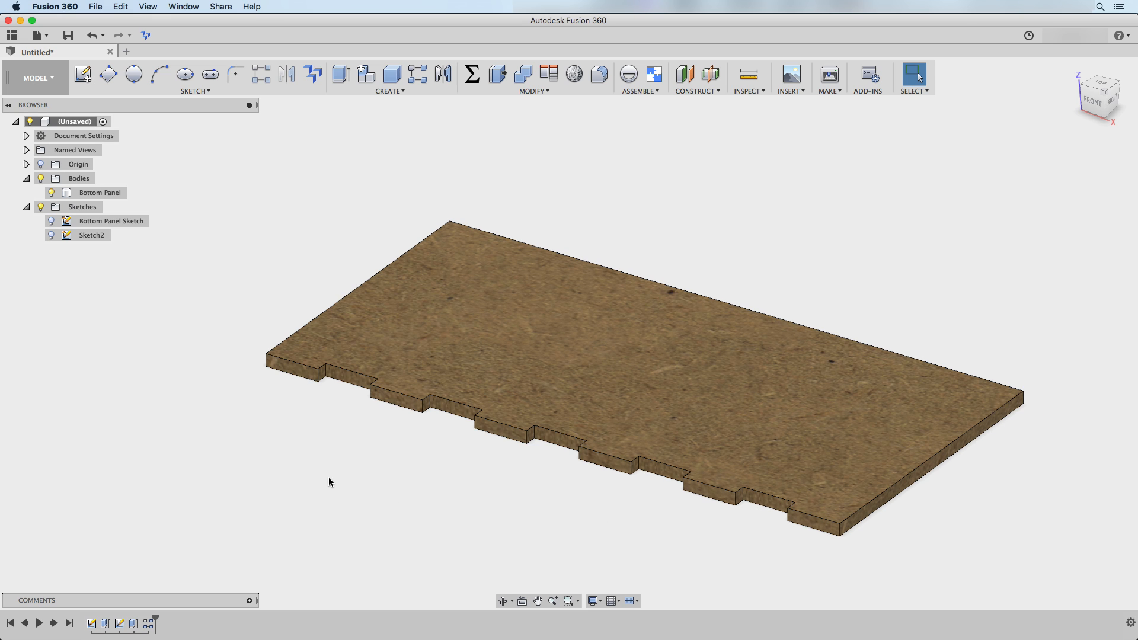
Rename the second sketch as Bottom Panel Front Fingers Sketch.
double_click(90, 237)
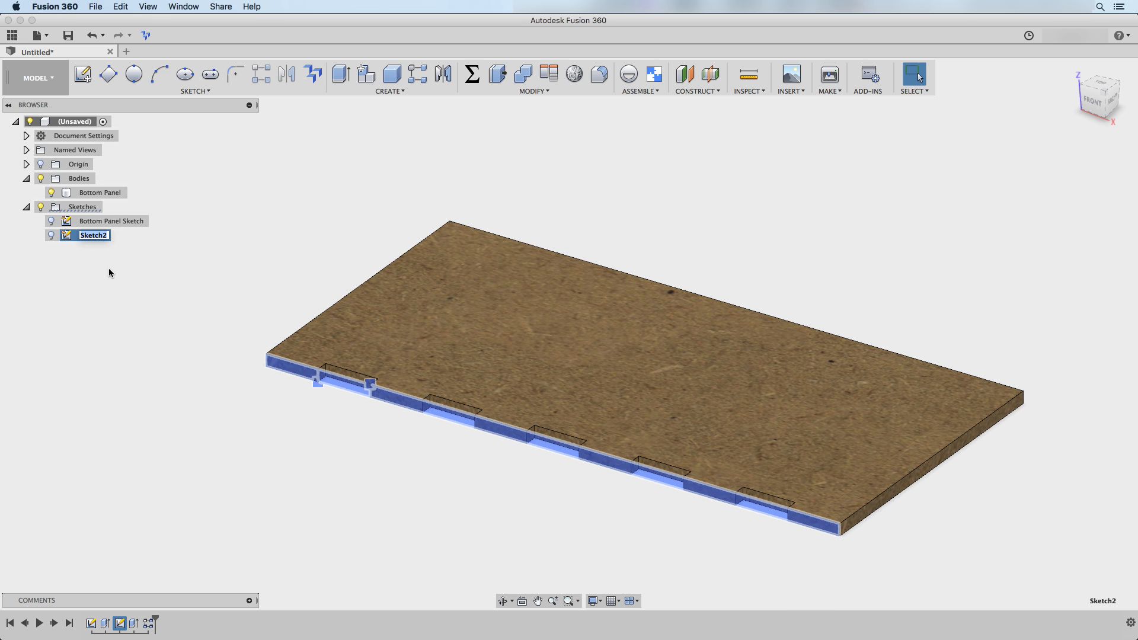
type("Bottom Panel Front Finger")
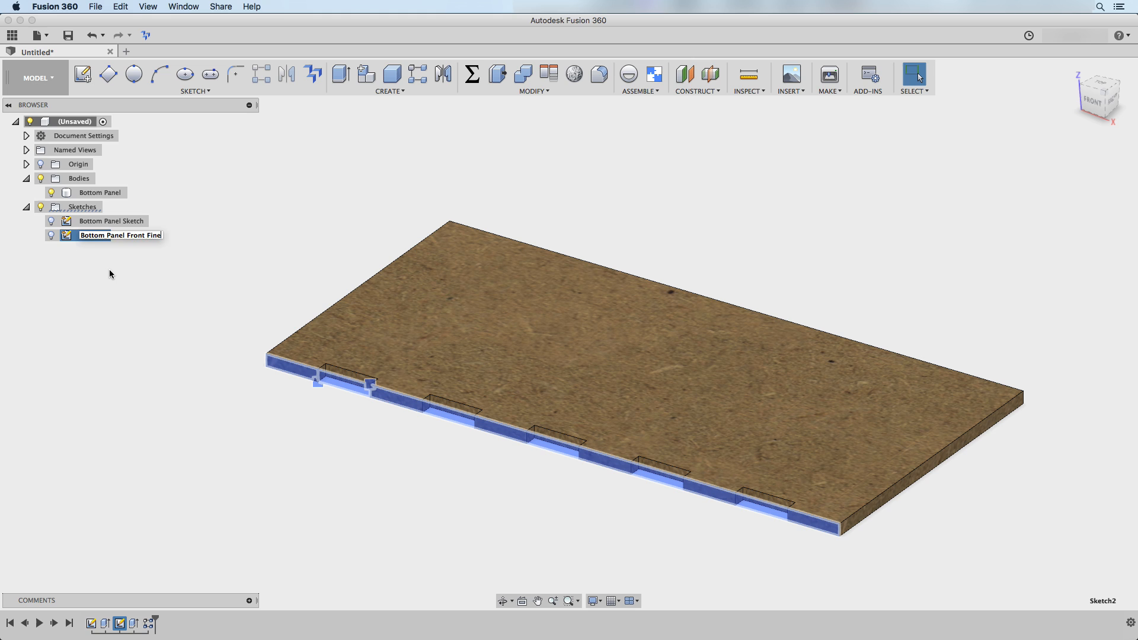
type("s Sketch")
key("Return")
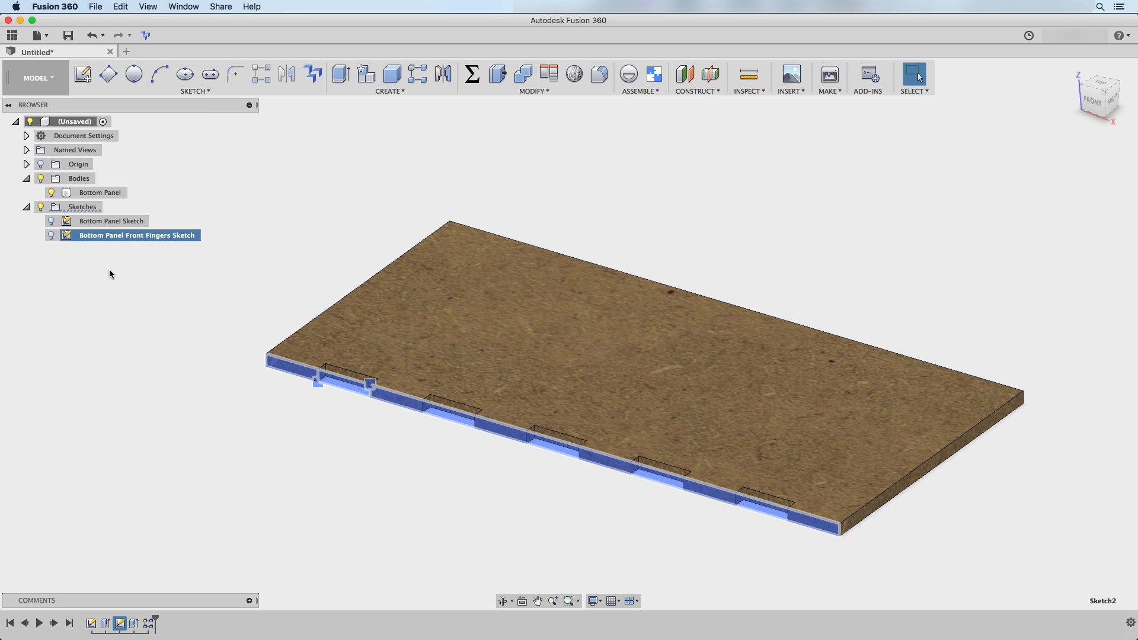
left_click(312, 417)
scroll(403, 462, "down", 1)
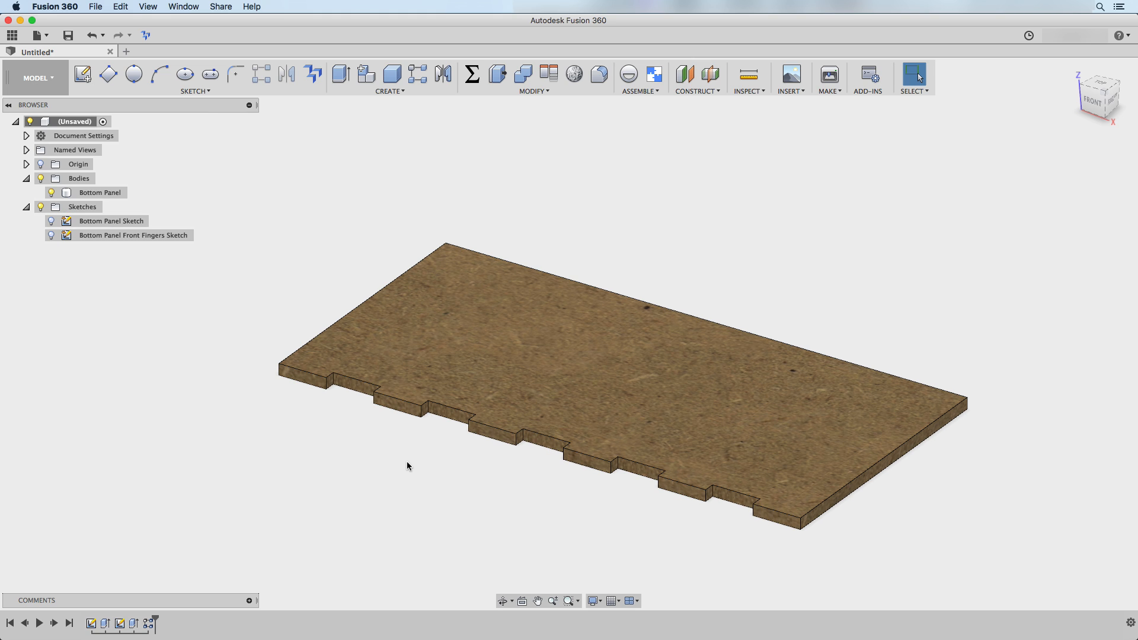
Sketch a three-point rectangle on the front origin plane, spanning the bottom panel's full front edge from the origin, with its height set to the parameter height.
middle_click_drag(345, 481, 368, 503, "shift")
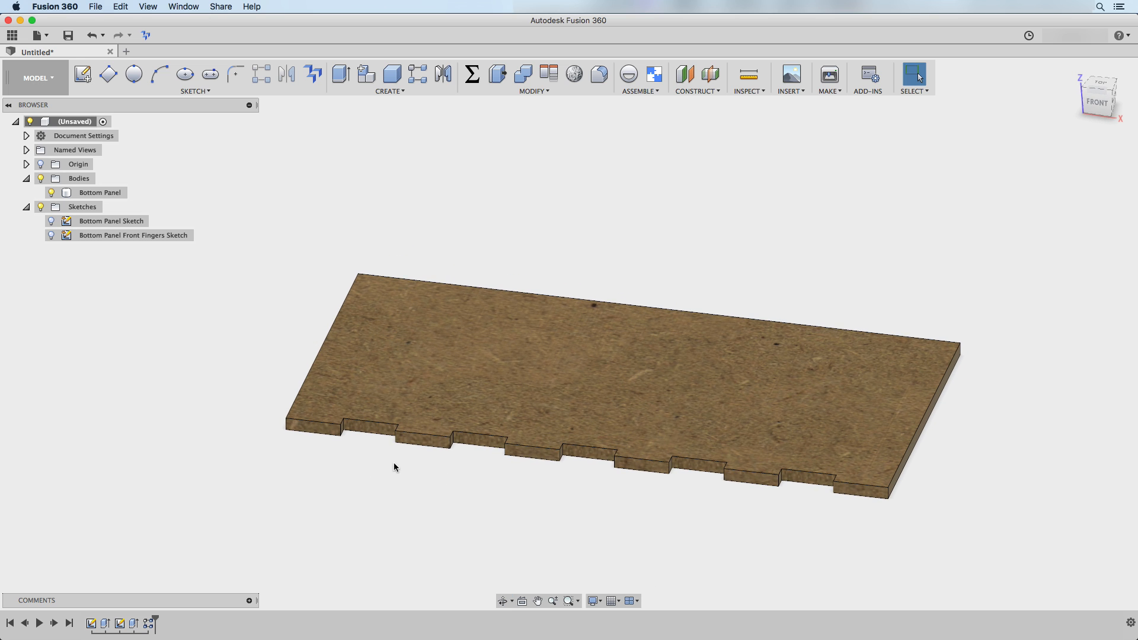
left_click(82, 74)
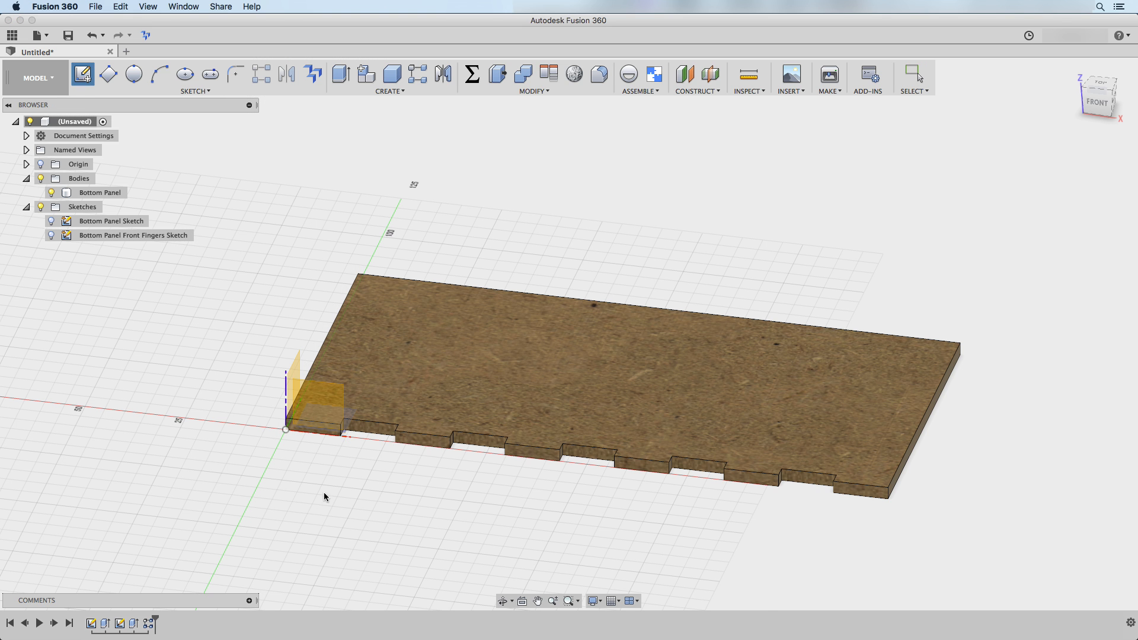
left_click(327, 402)
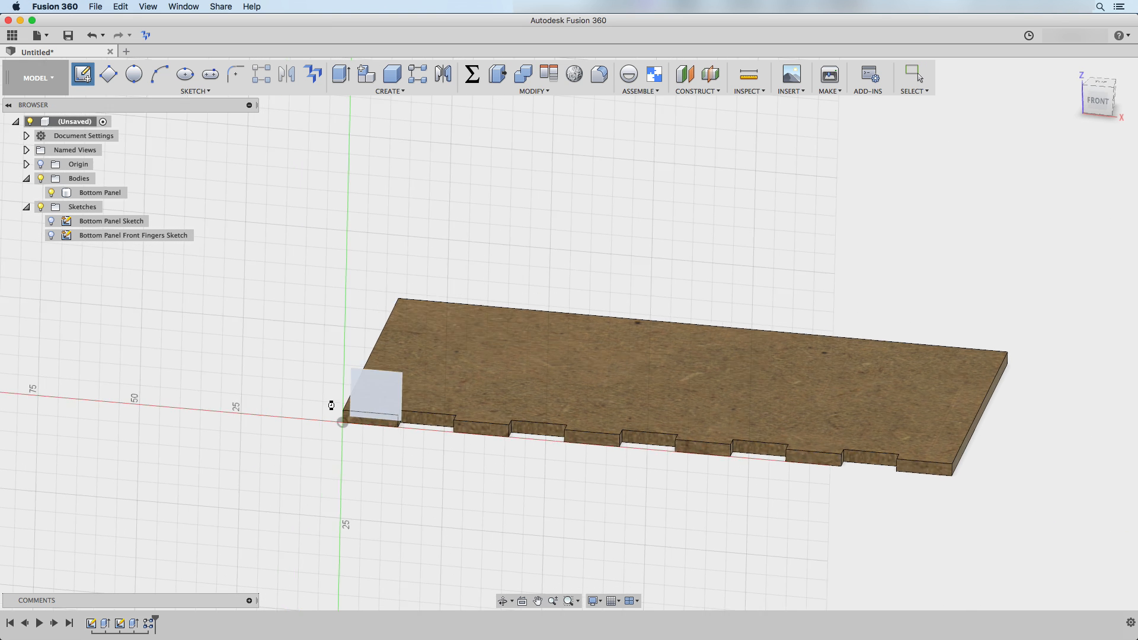
left_click_drag(462, 477, 447, 498)
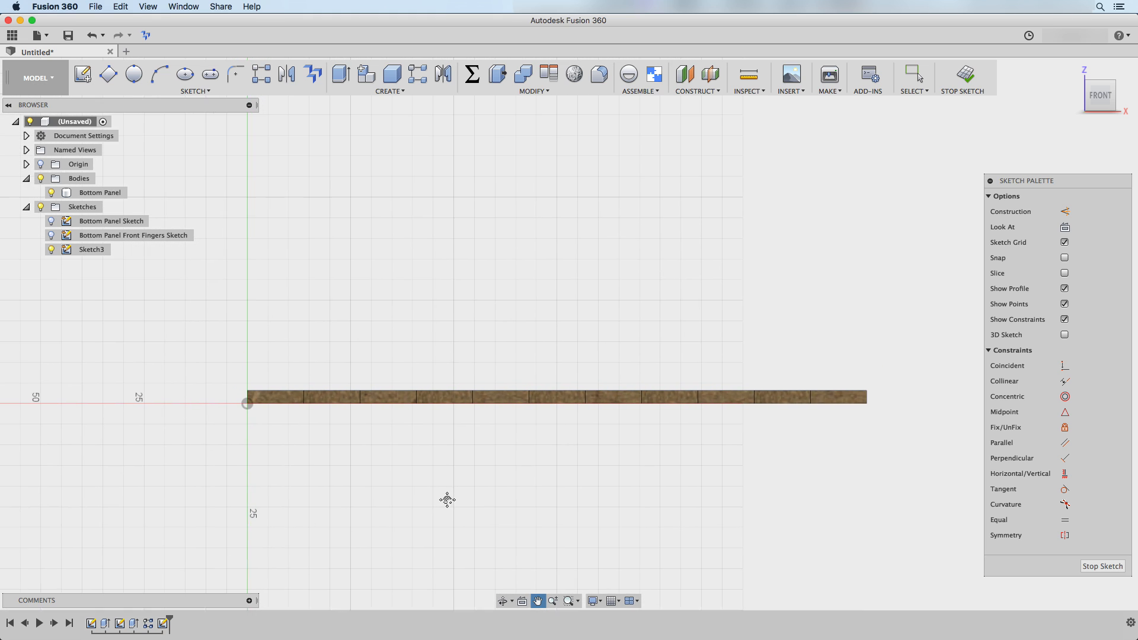
key("Escape")
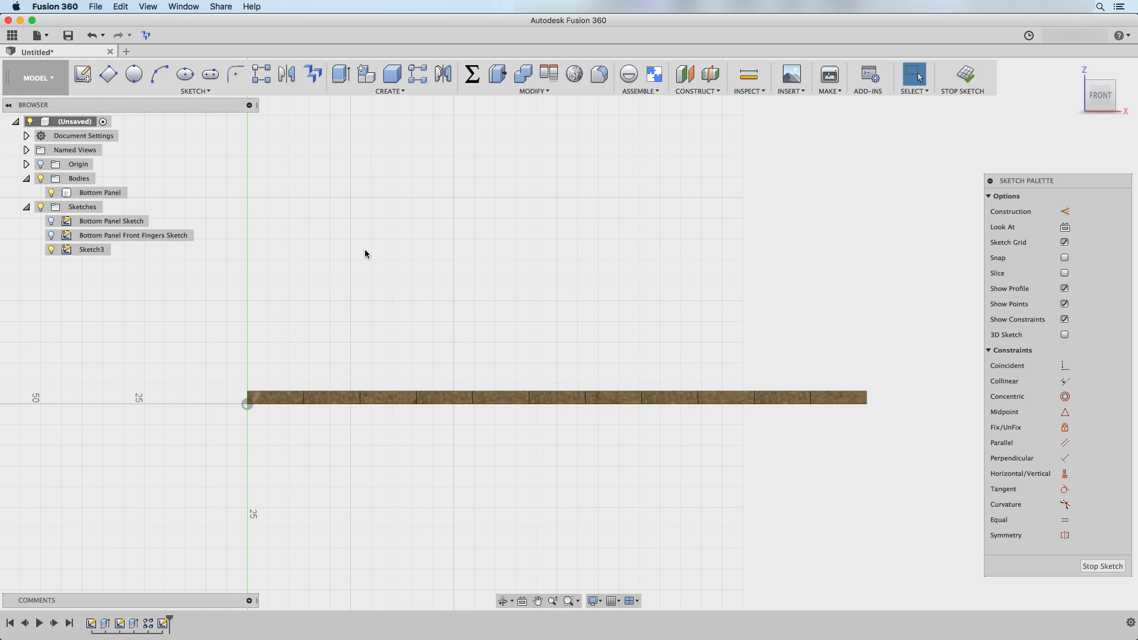
left_click(110, 75)
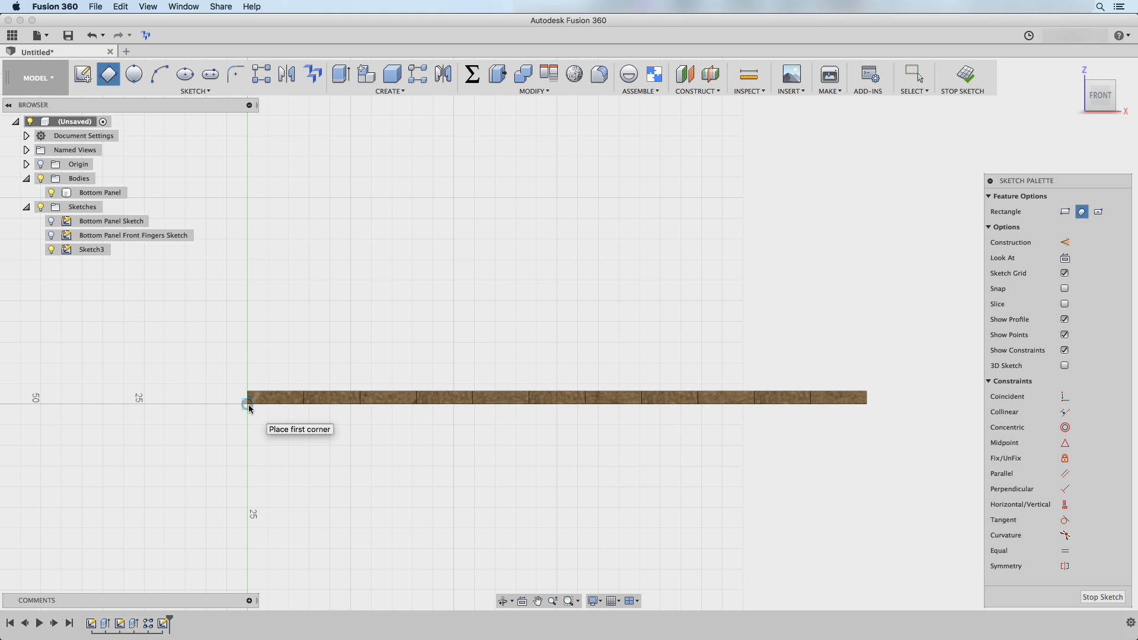
left_click(248, 407)
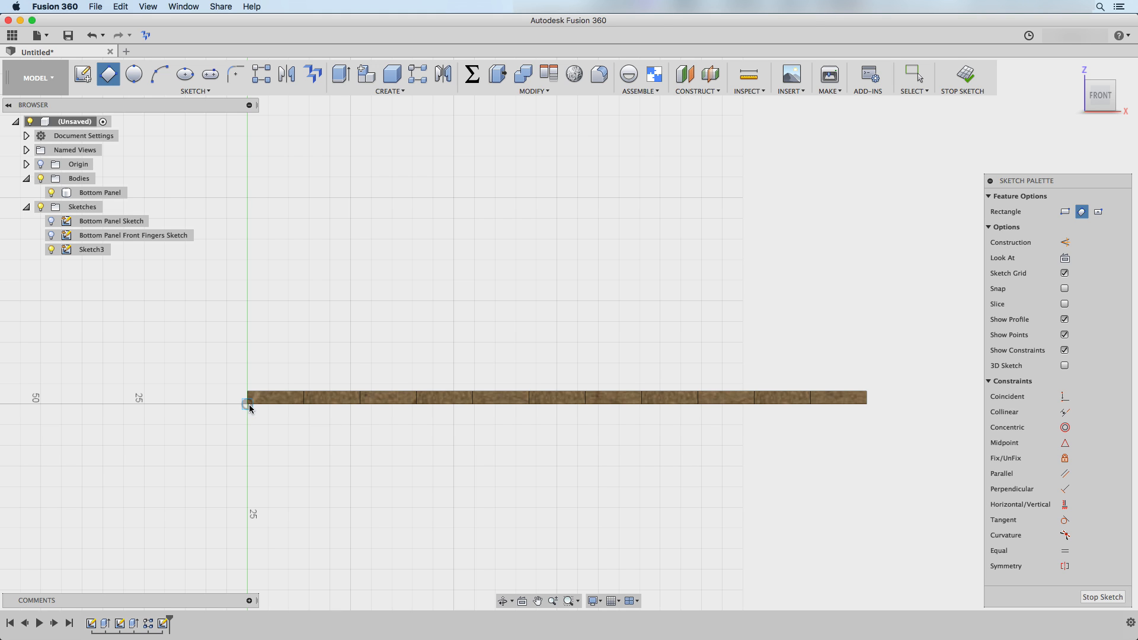
left_click(866, 407)
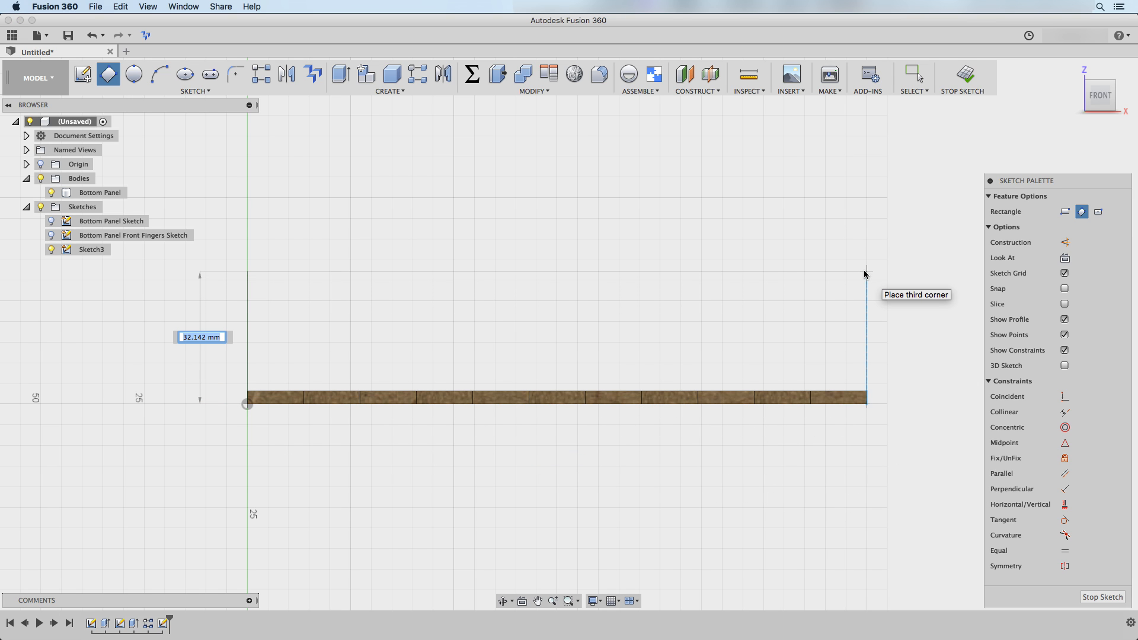
type("height")
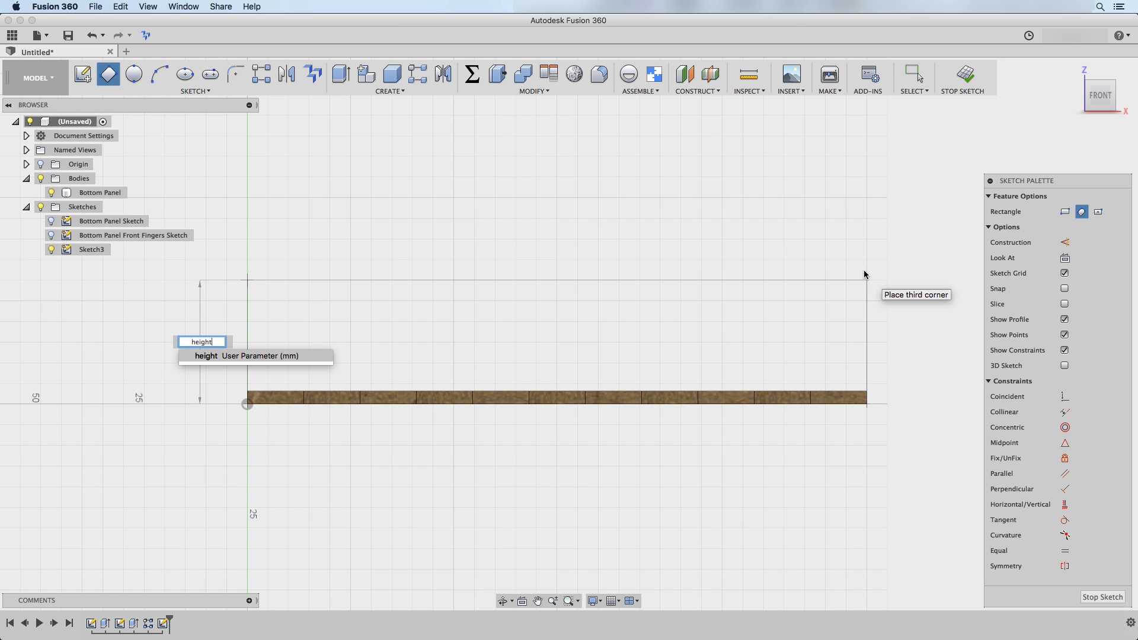
key("Return")
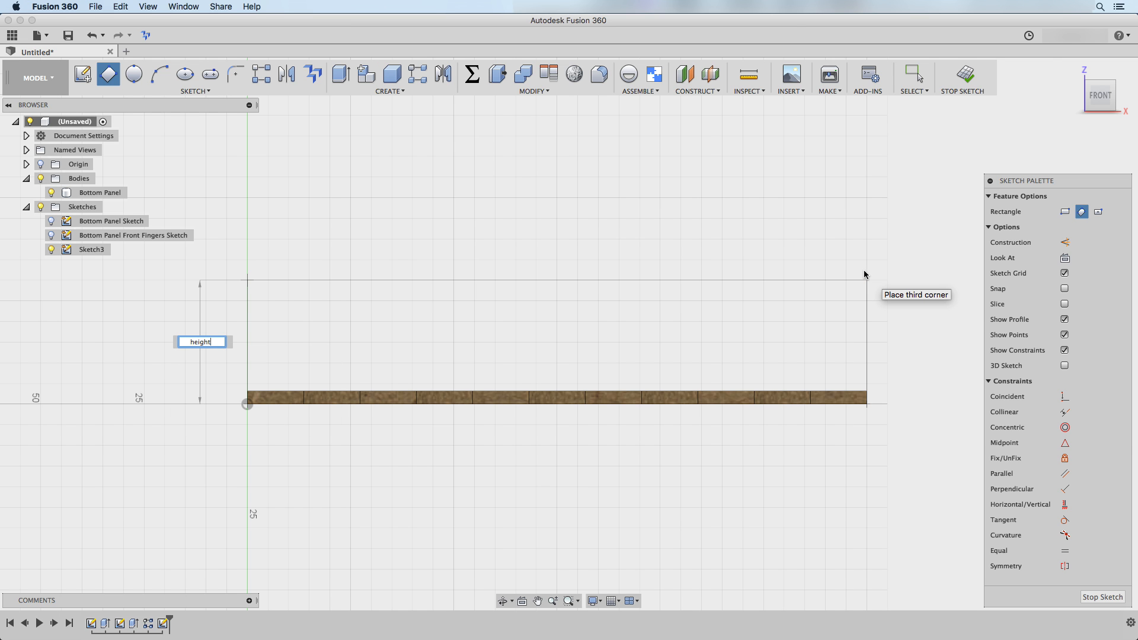
key("Tab")
key("Return")
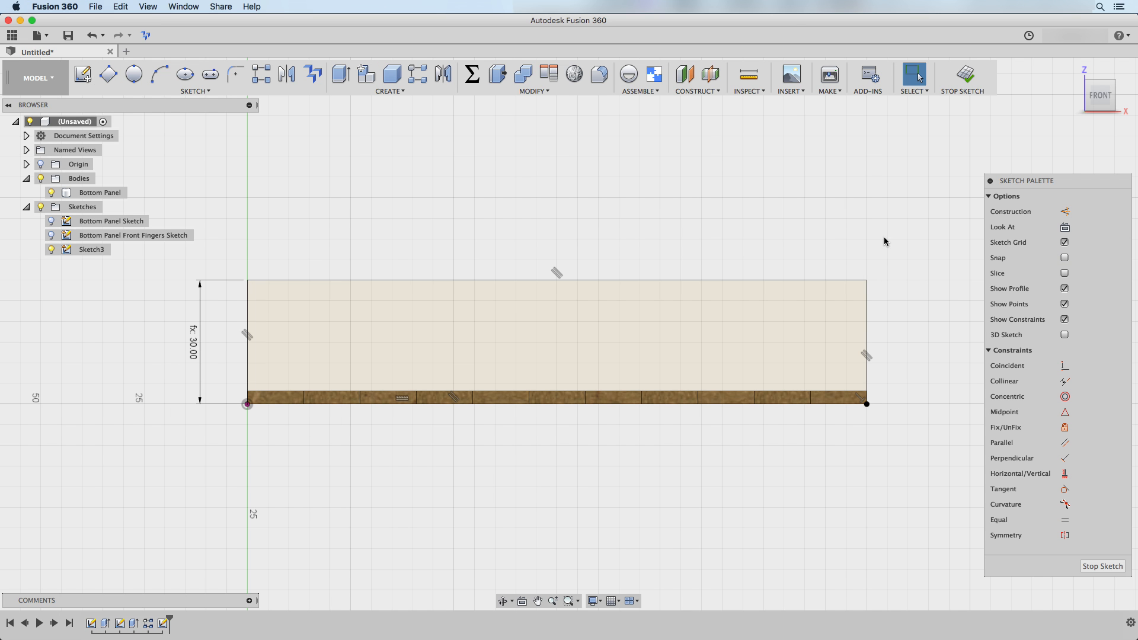
Extrude the front rectangle profile by the distance thickness as a new body.
middle_click_drag(883, 239, 832, 247, "shift")
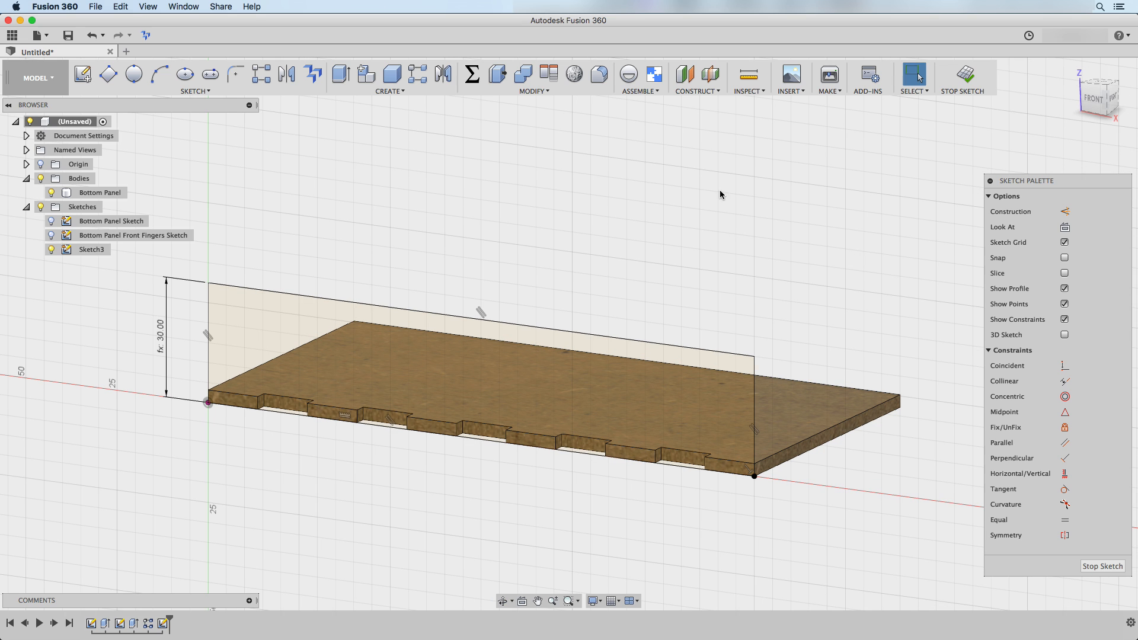
key("e")
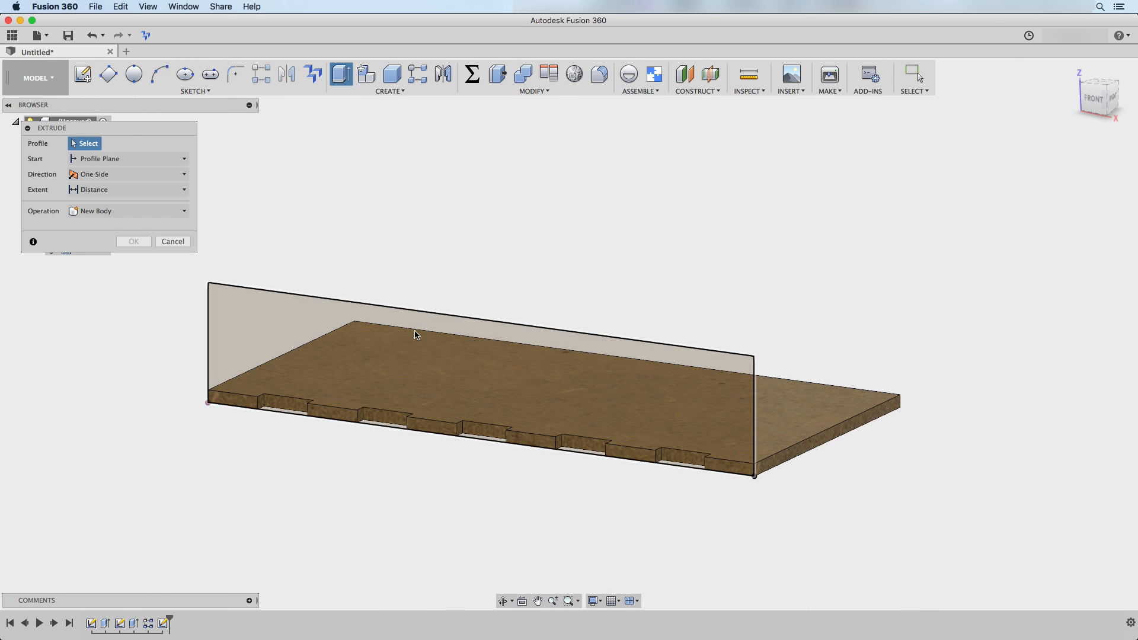
left_click(414, 322)
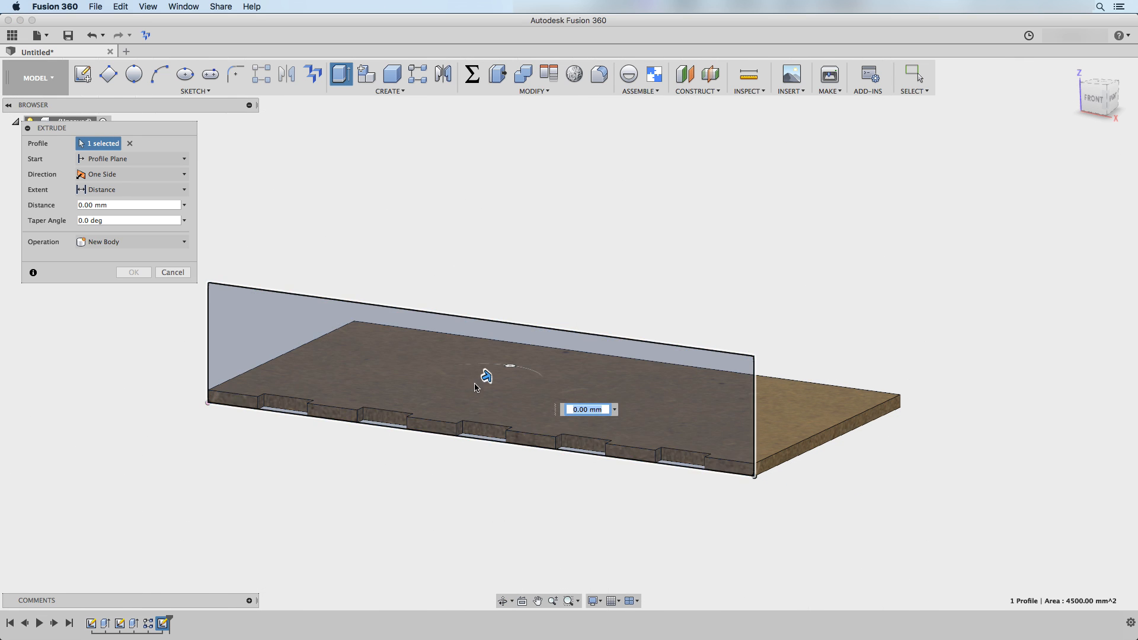
type("thickness")
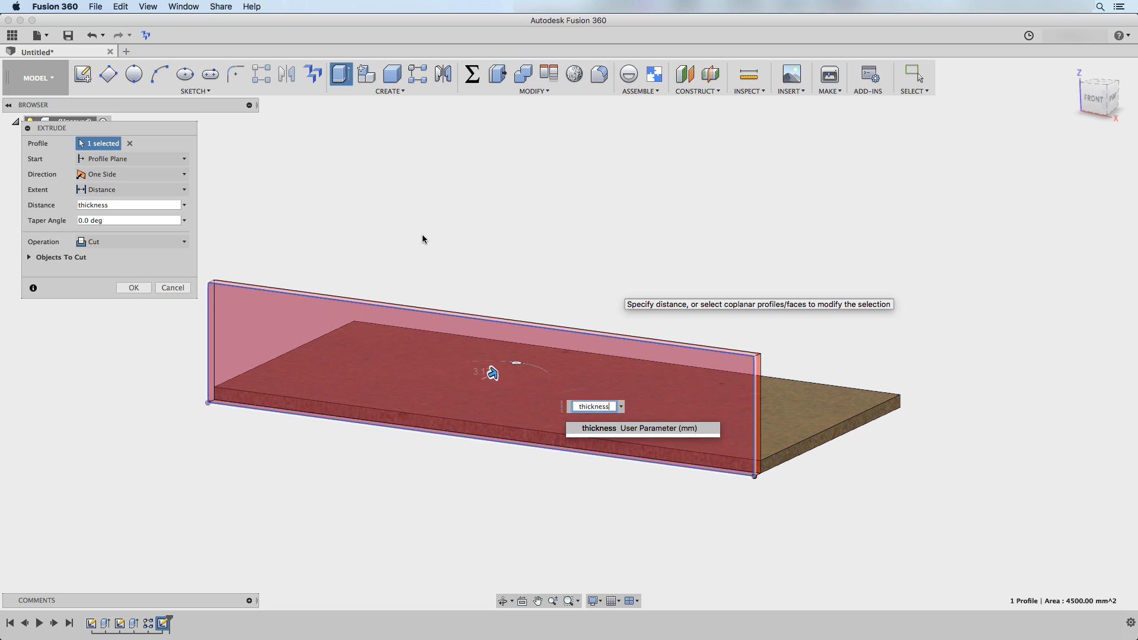
left_click(93, 243)
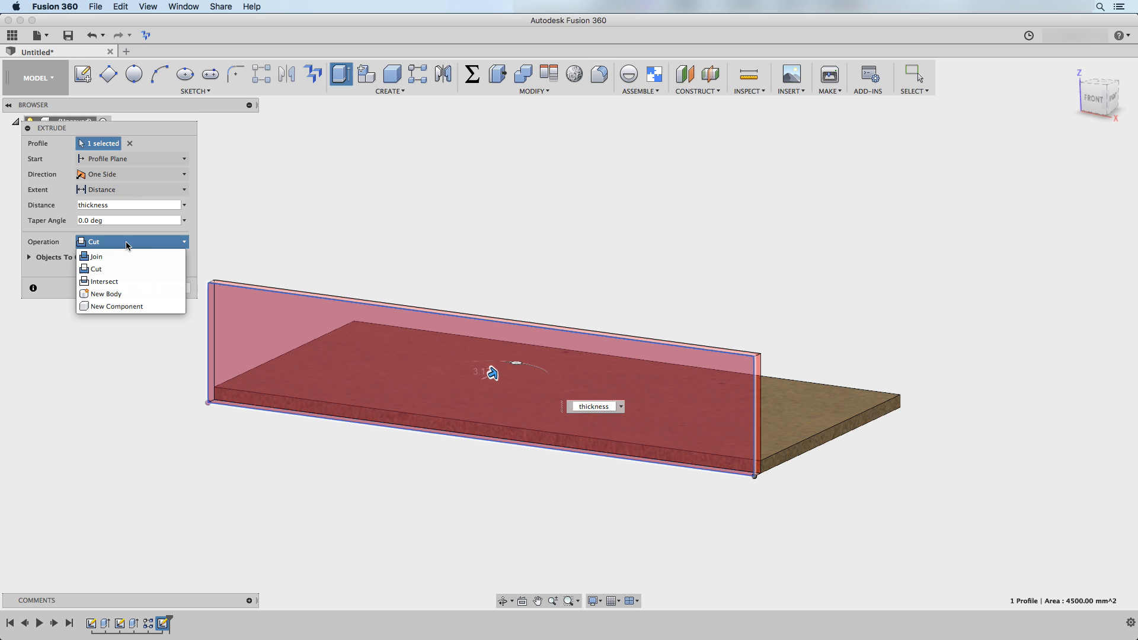
left_click(112, 293)
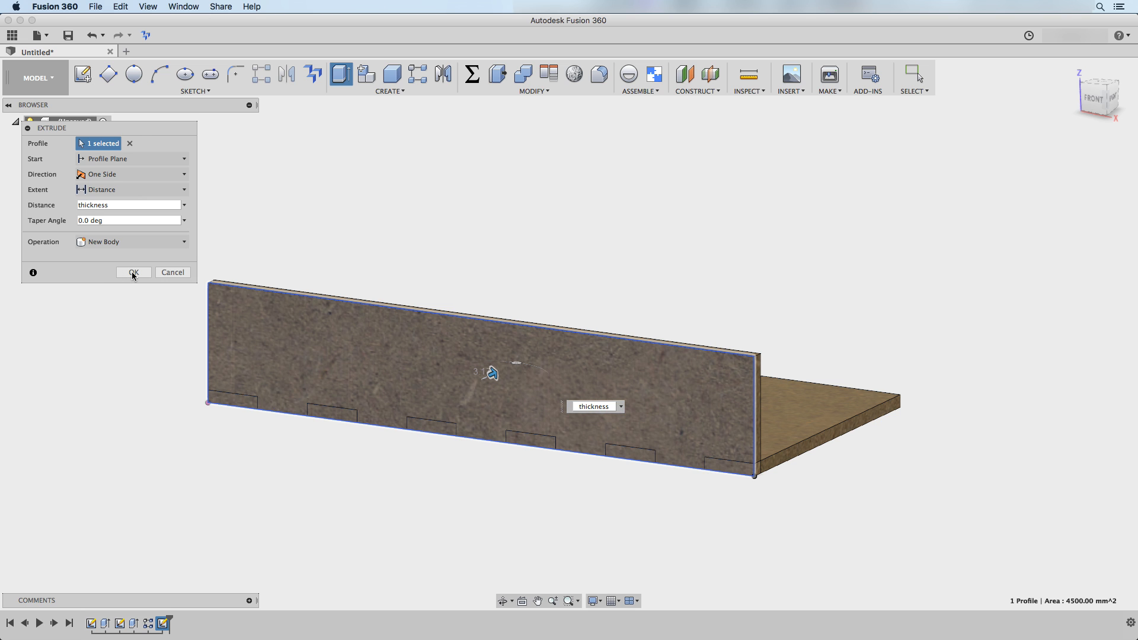
left_click(132, 271)
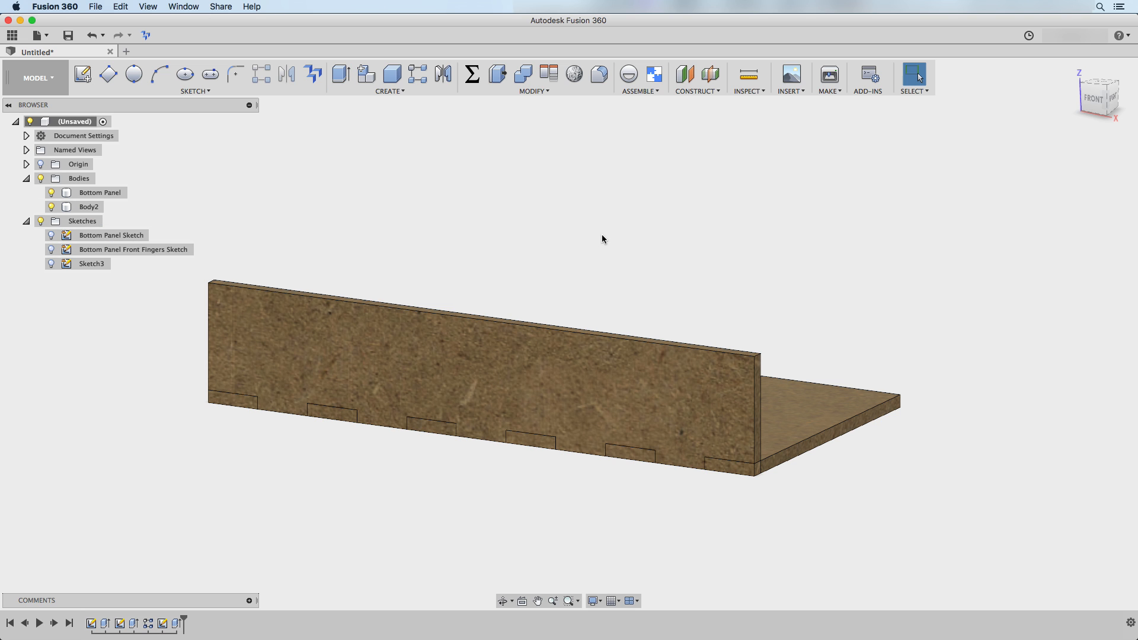
Rename the new body as Front Panel and its sketch as Front Panel Sketch.
middle_click_drag(610, 241, 603, 244, "shift")
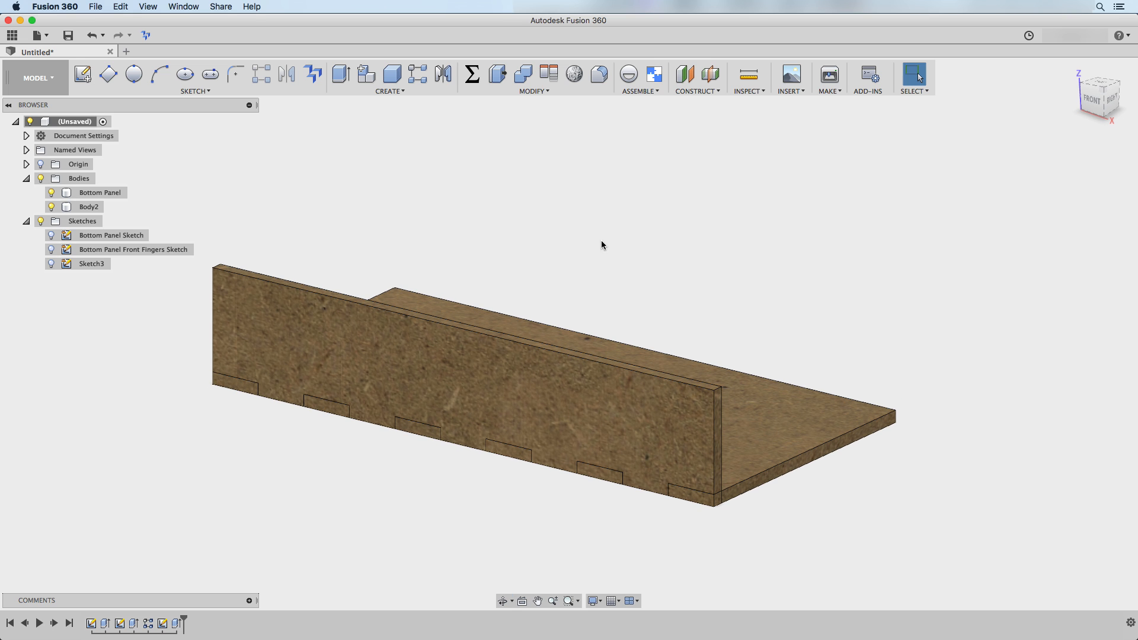
left_click(90, 208)
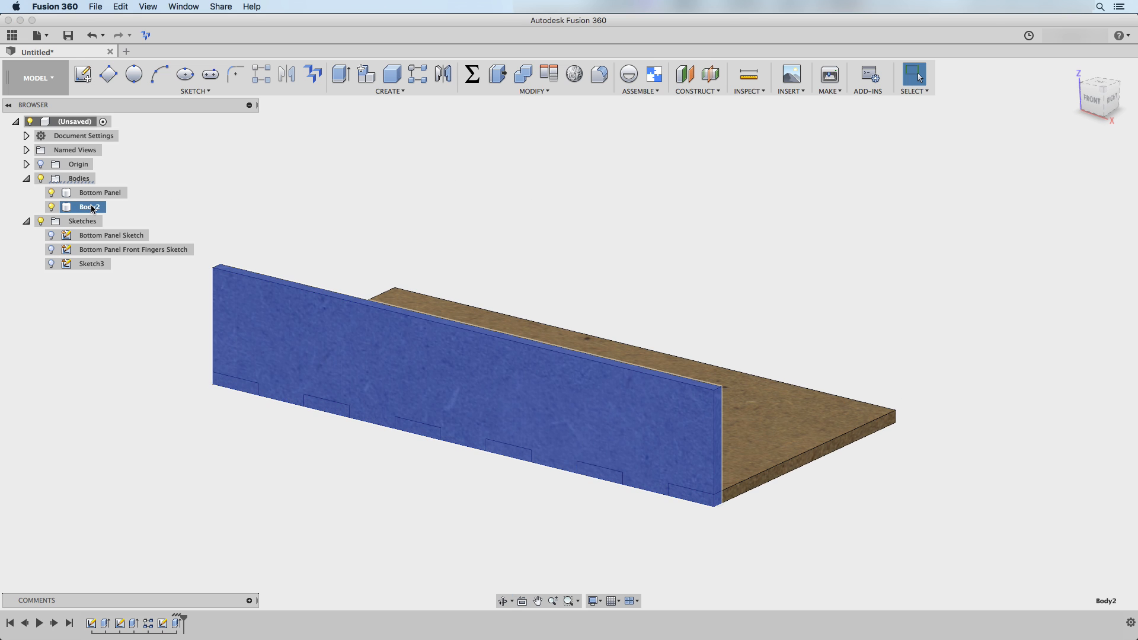
type("Front Panel")
key("Return")
double_click(107, 263)
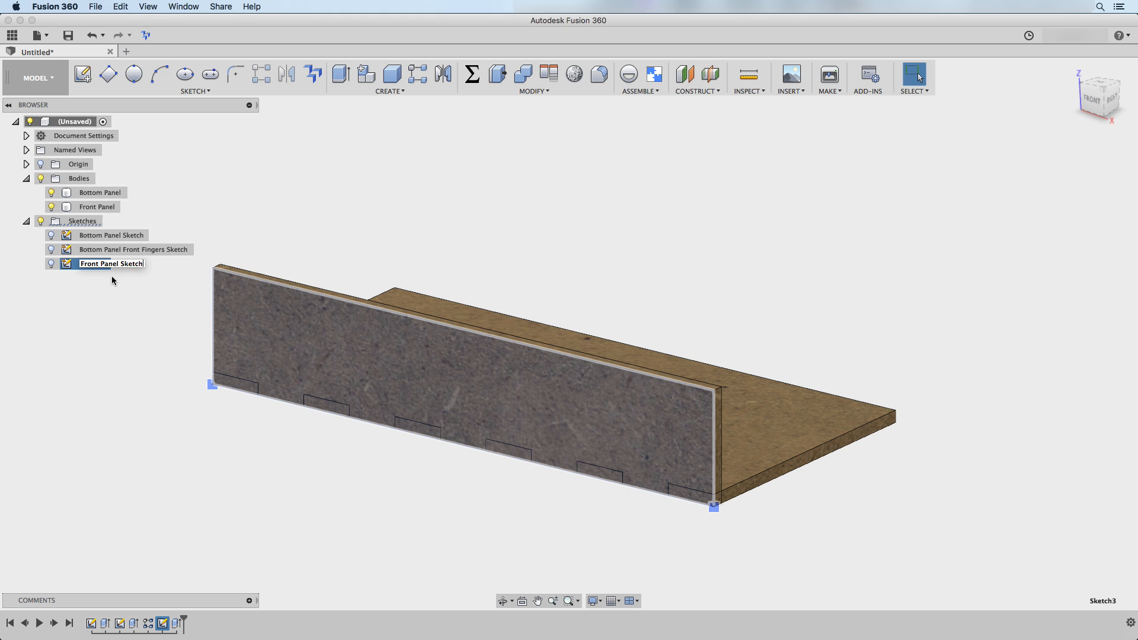
key("Return")
left_click(496, 231)
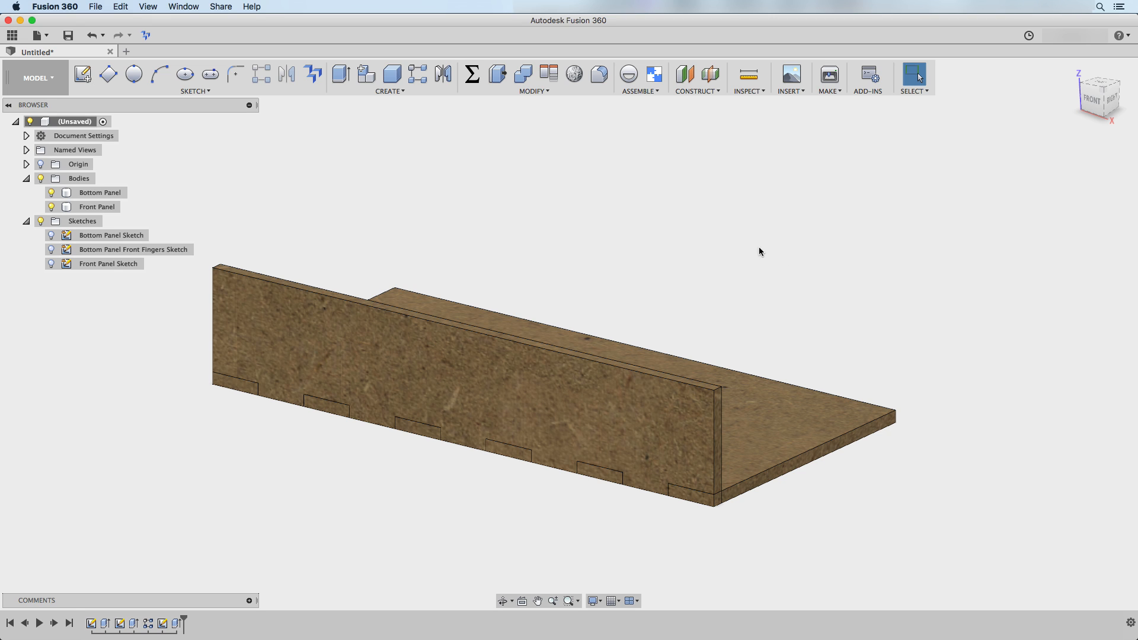
left_click(522, 401)
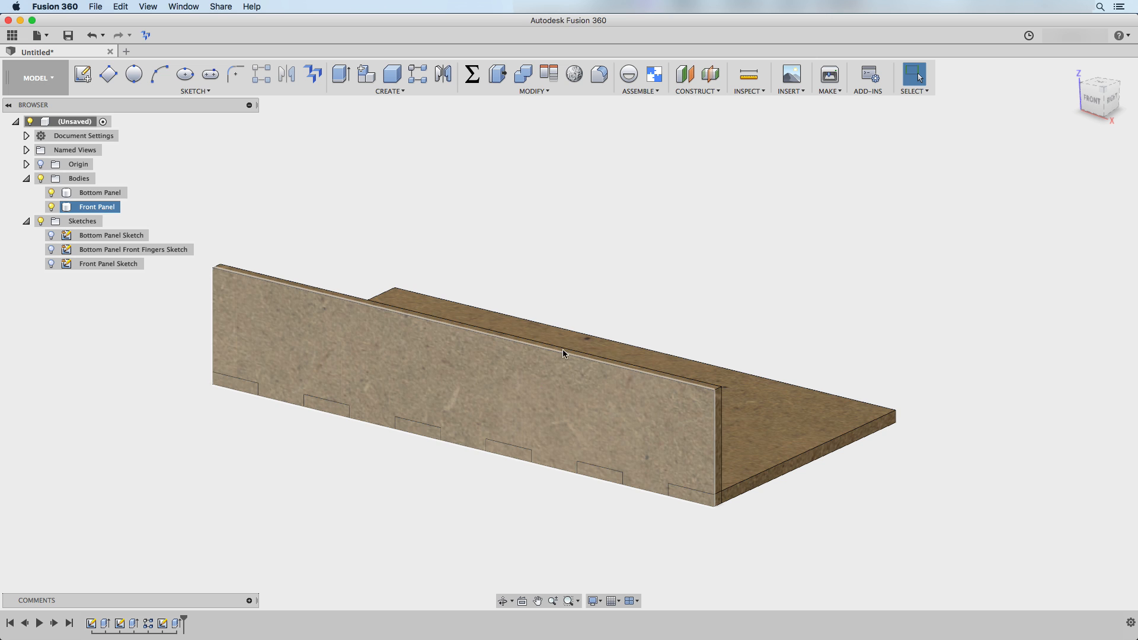
left_click(639, 280)
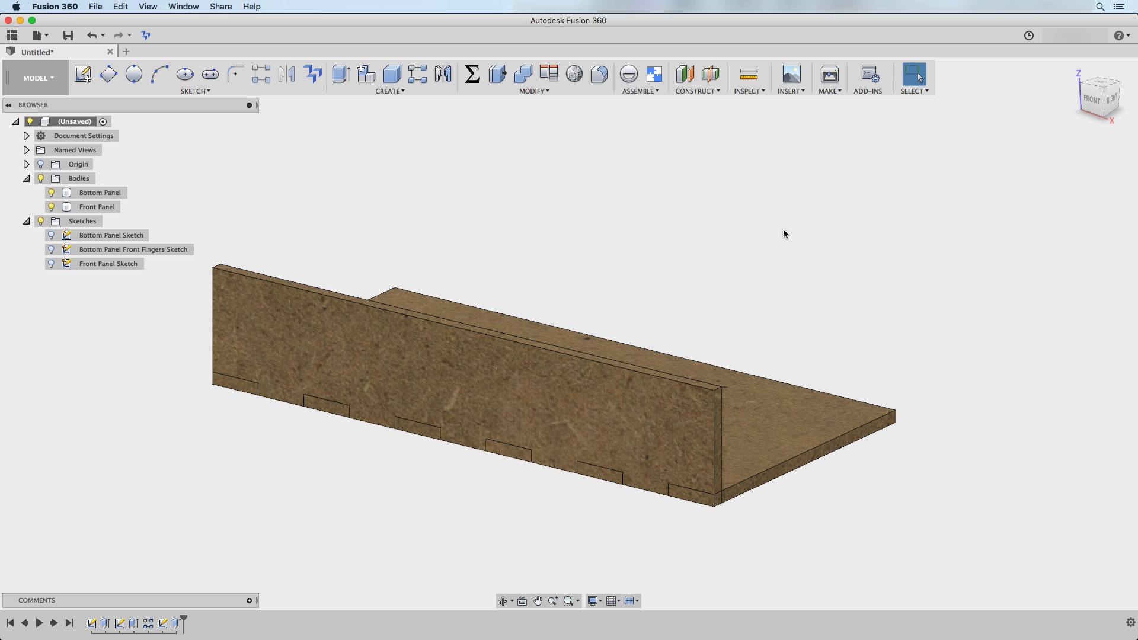
Apply the MDF Board appearance by face to the front panel's outer and inner faces and the bottom panel's top and underside.
key("a")
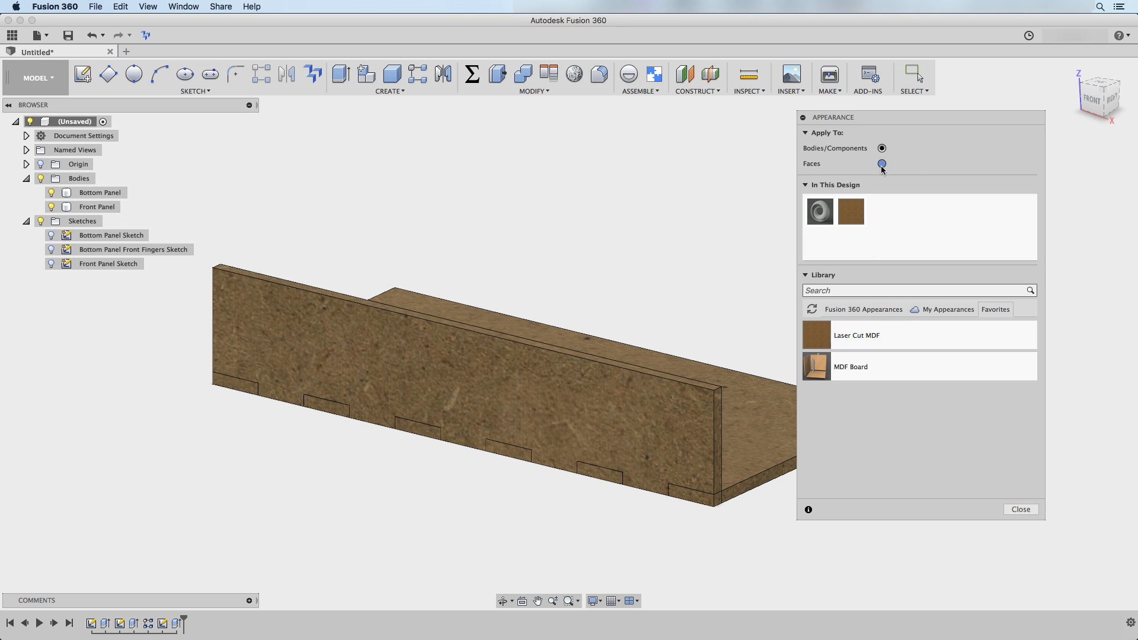
left_click(882, 164)
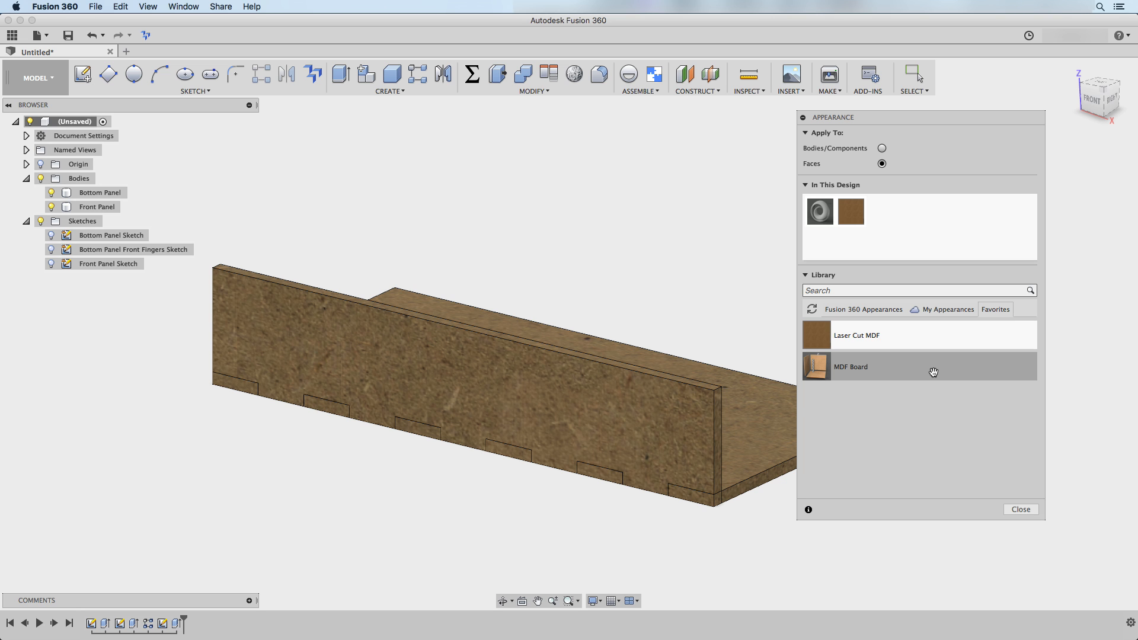
left_click_drag(934, 371, 627, 409)
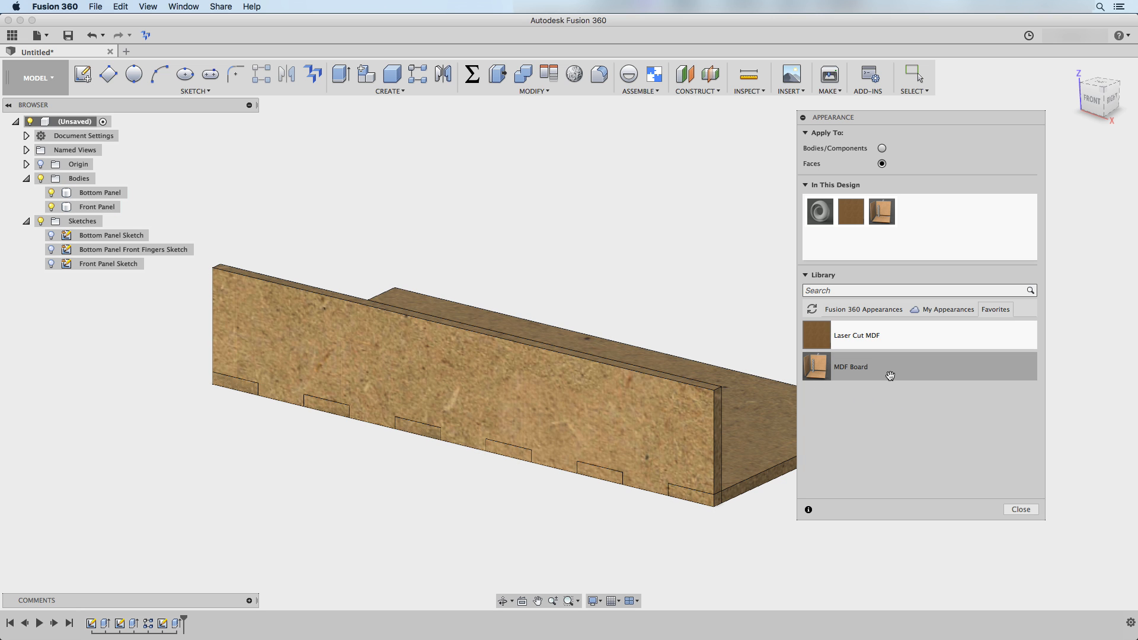
left_click_drag(890, 374, 754, 389)
middle_click_drag(744, 322, 641, 326, "shift")
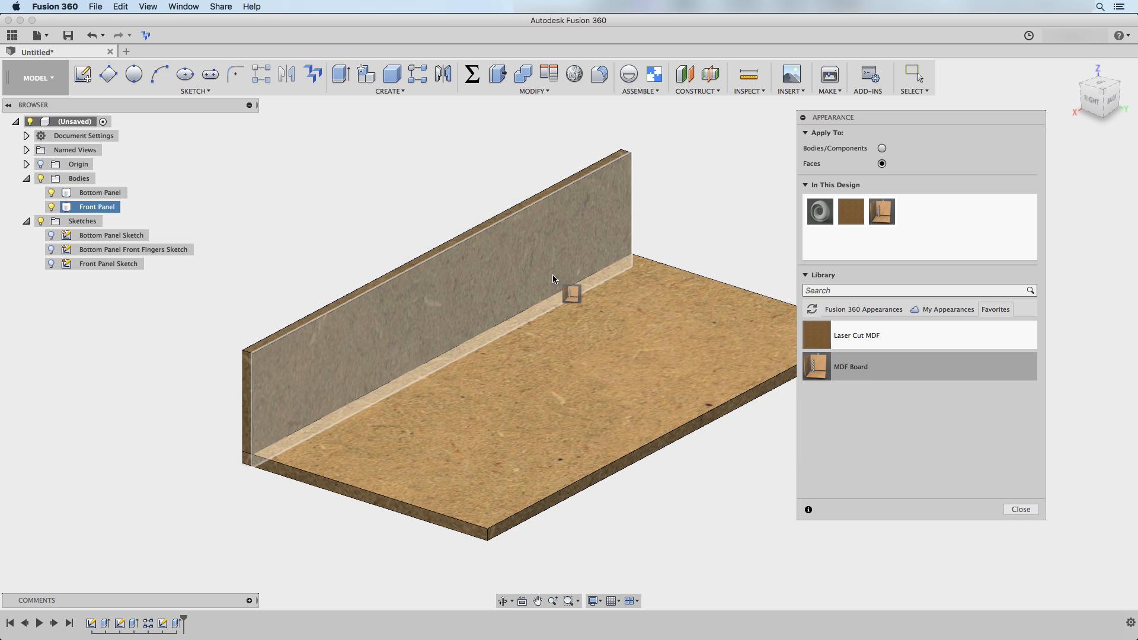
middle_click_drag(660, 246, 682, 155, "shift")
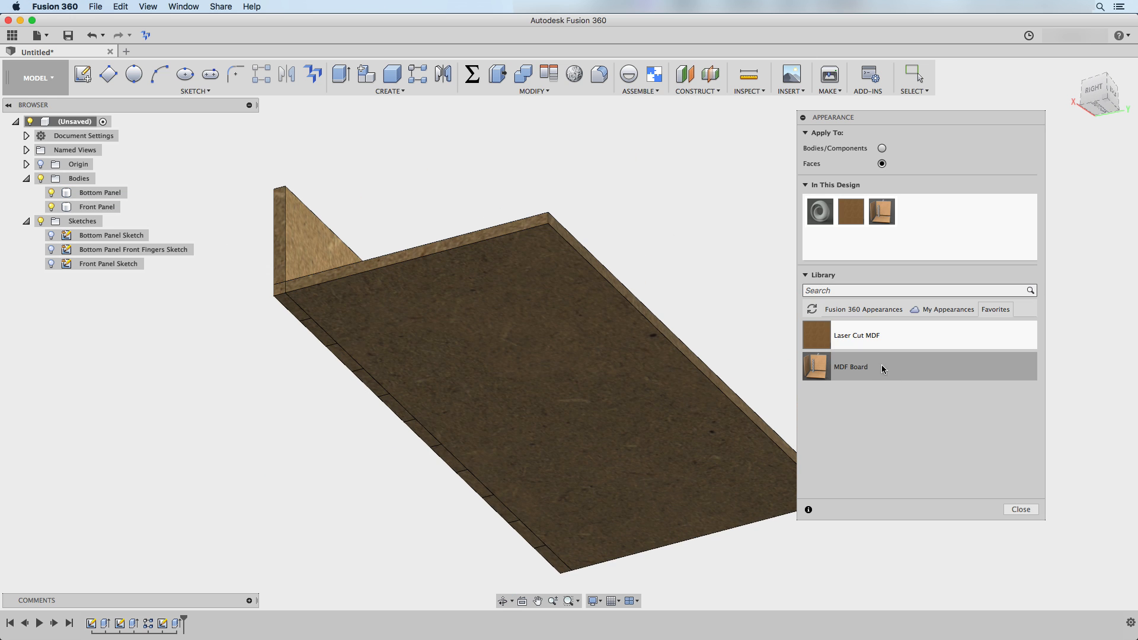
left_click_drag(883, 369, 600, 355)
middle_click_drag(643, 234, 705, 252, "shift")
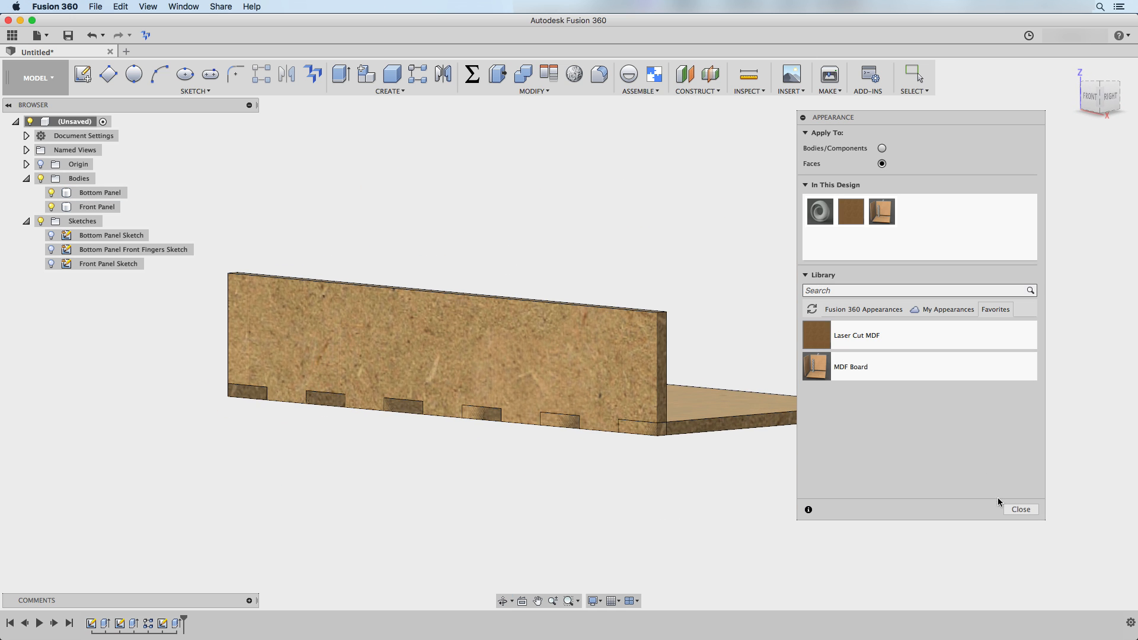
left_click(1018, 509)
scroll(505, 443, "up", 3)
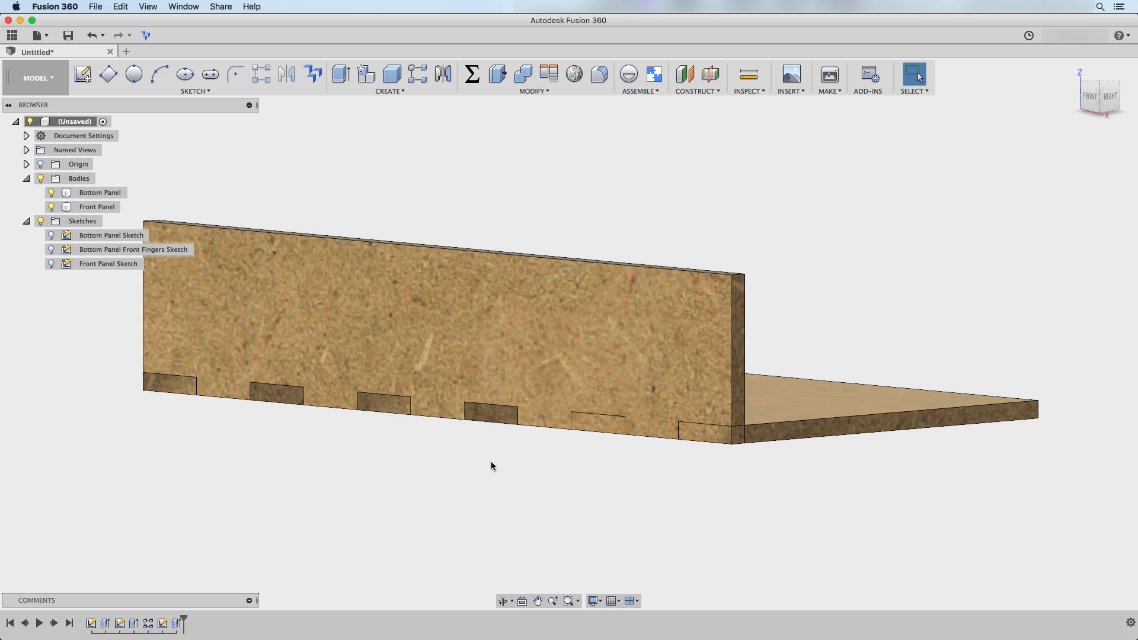
Examine where the front panel overlaps the fingers along the bottom panel's front edge.
left_click(716, 442)
left_click(722, 453)
scroll(726, 463, "down", 2)
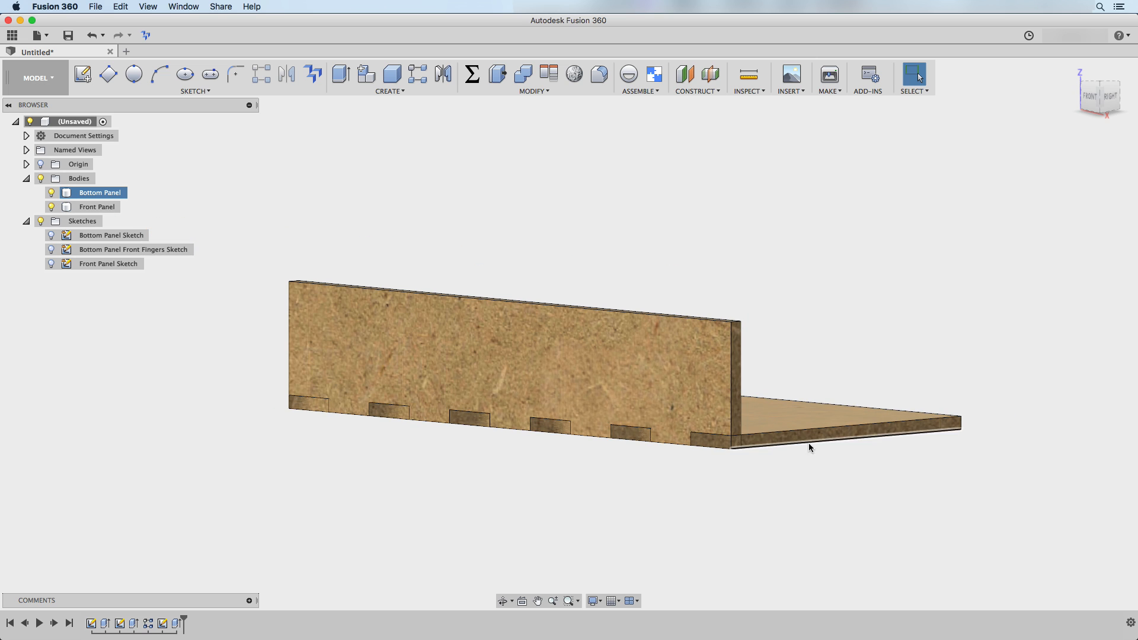
left_click(719, 443)
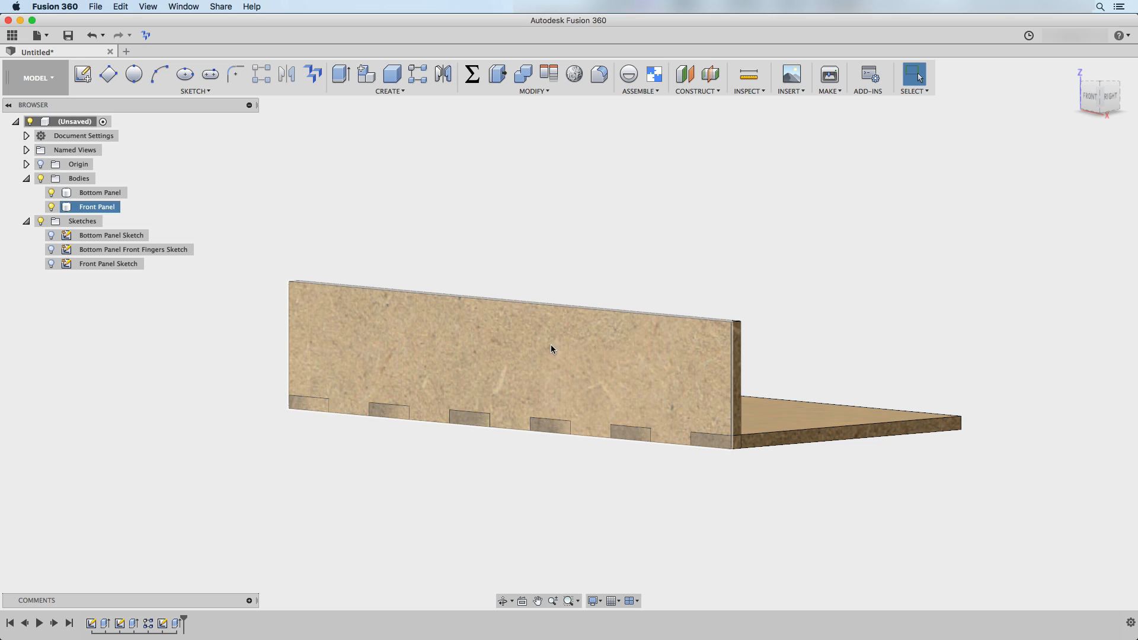
left_click(582, 460)
mouse_move(648, 500)
middle_mouse_down("shift")
mouse_move(643, 470)
mouse_move(678, 443)
mouse_move(719, 441)
mouse_move(653, 485)
mouse_move(652, 508)
mouse_move(670, 514)
mouse_move(655, 516)
middle_mouse_up("shift")
scroll(516, 496, "up", 2)
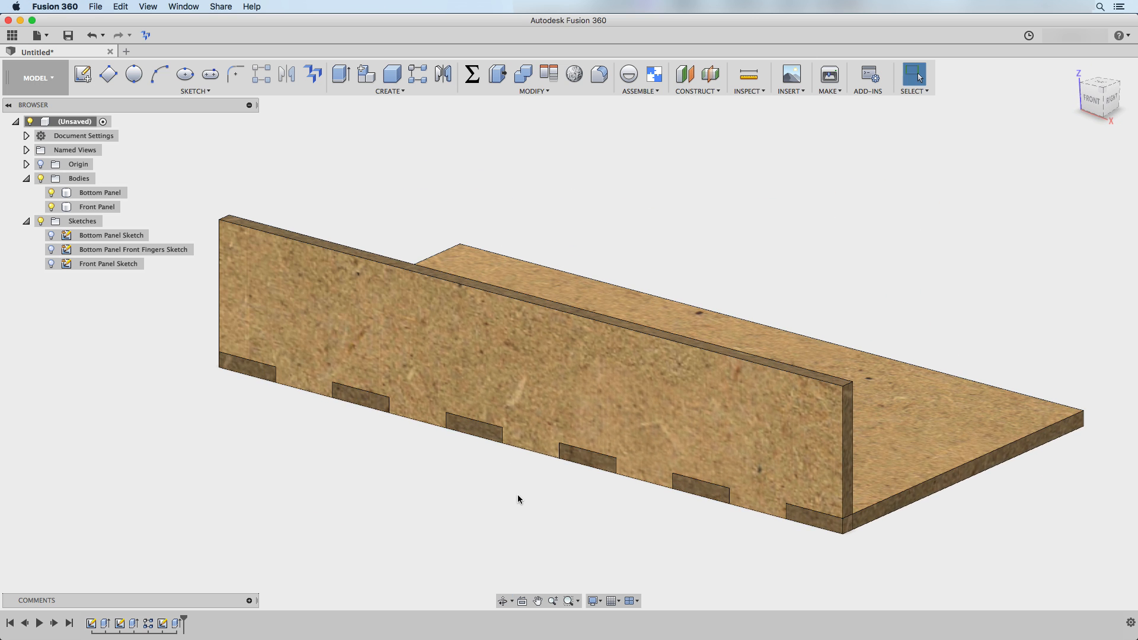
middle_click_drag(517, 499, 480, 492)
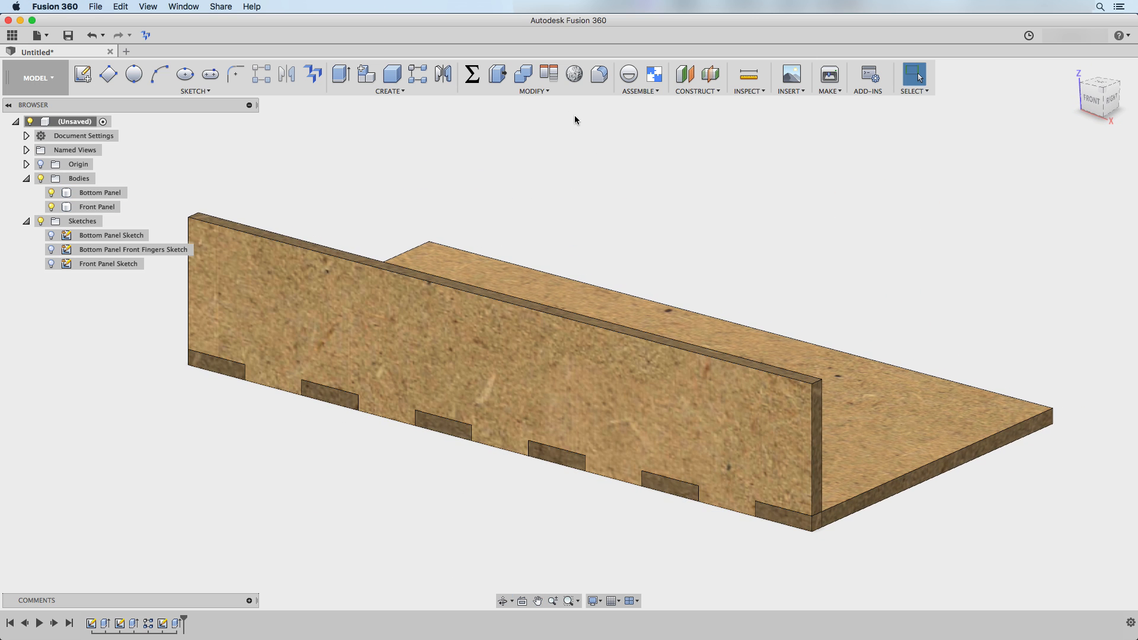
Combine with the Cut operation, using the front panel as target and the bottom panel as tool body, with Keep Tools enabled.
left_click(525, 77)
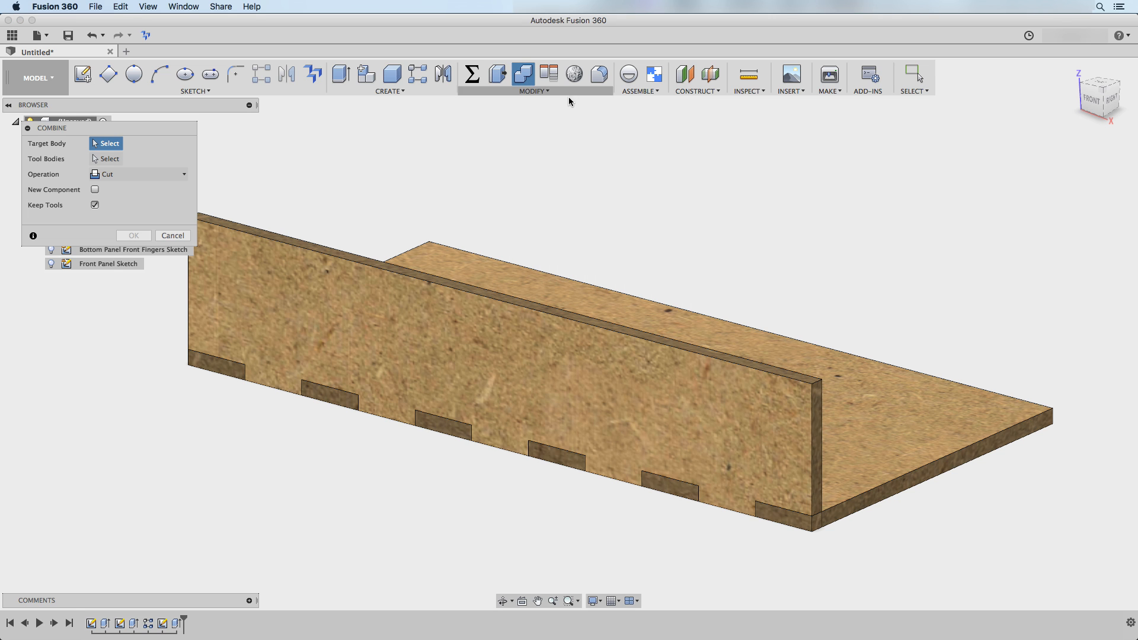
left_click(408, 347)
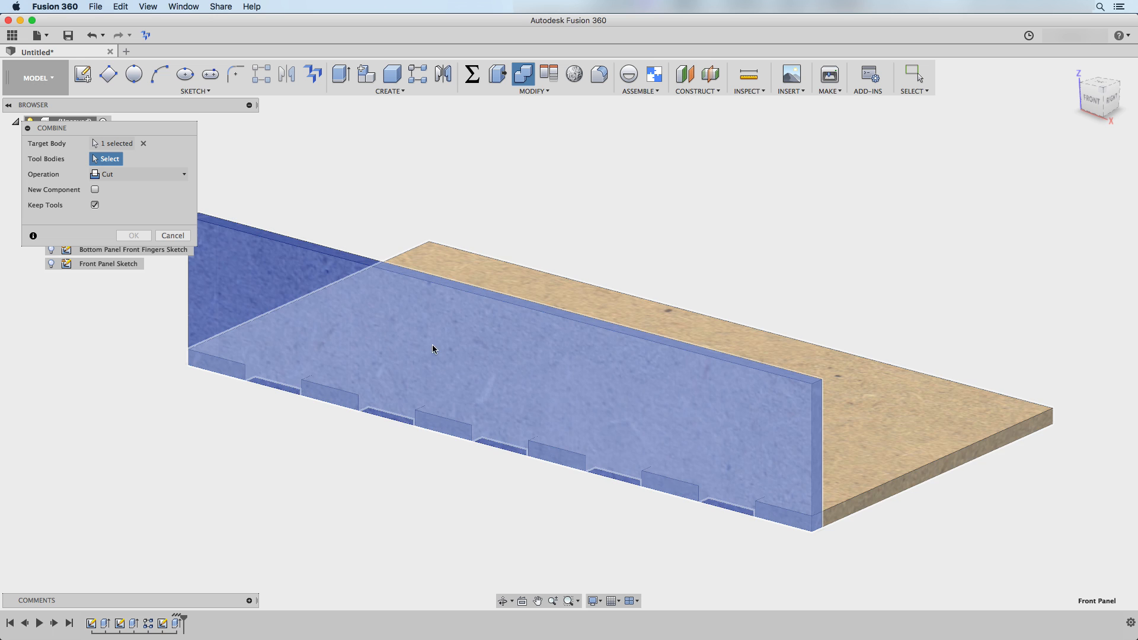
left_click(563, 291)
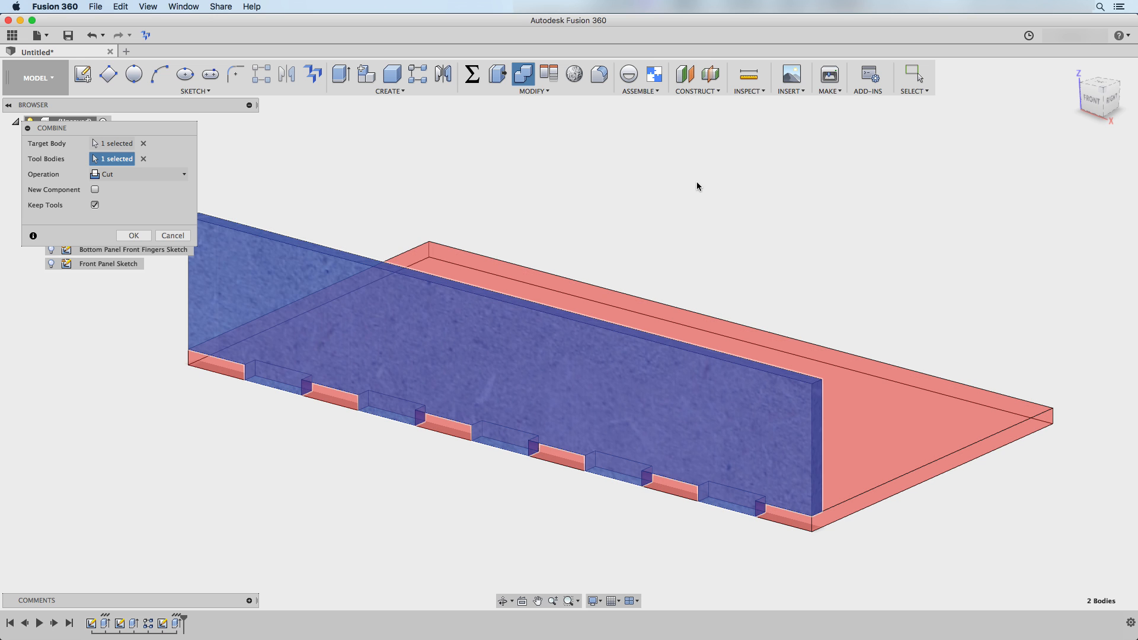
left_click(184, 178)
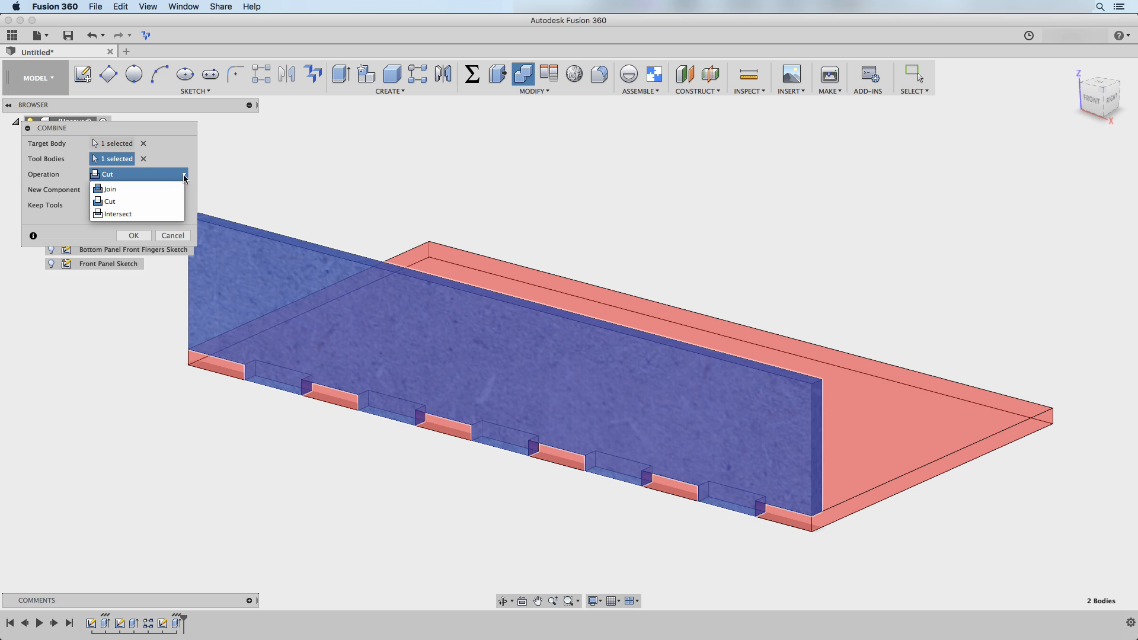
left_click(184, 178)
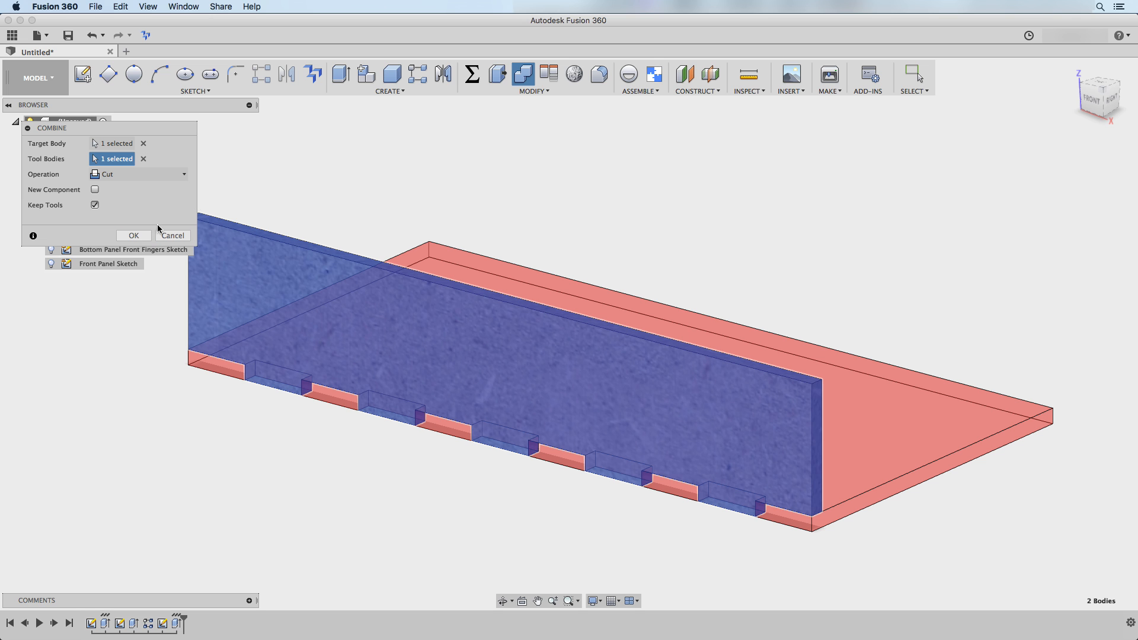
left_click(134, 236)
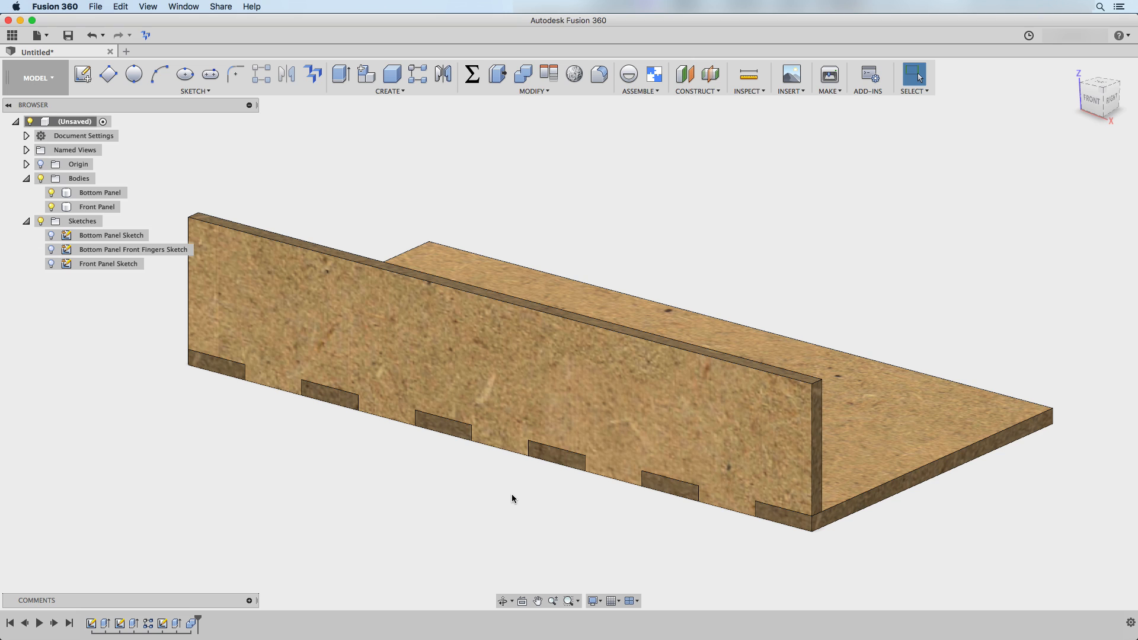
Sketch a two-point rectangle about 6.4 mm tall across the full thickness of the front panel's left end face, above the bottom panel.
mouse_move(512, 495)
middle_mouse_down("shift")
mouse_move(544, 433)
mouse_move(507, 488)
middle_mouse_up("shift")
left_click(460, 382)
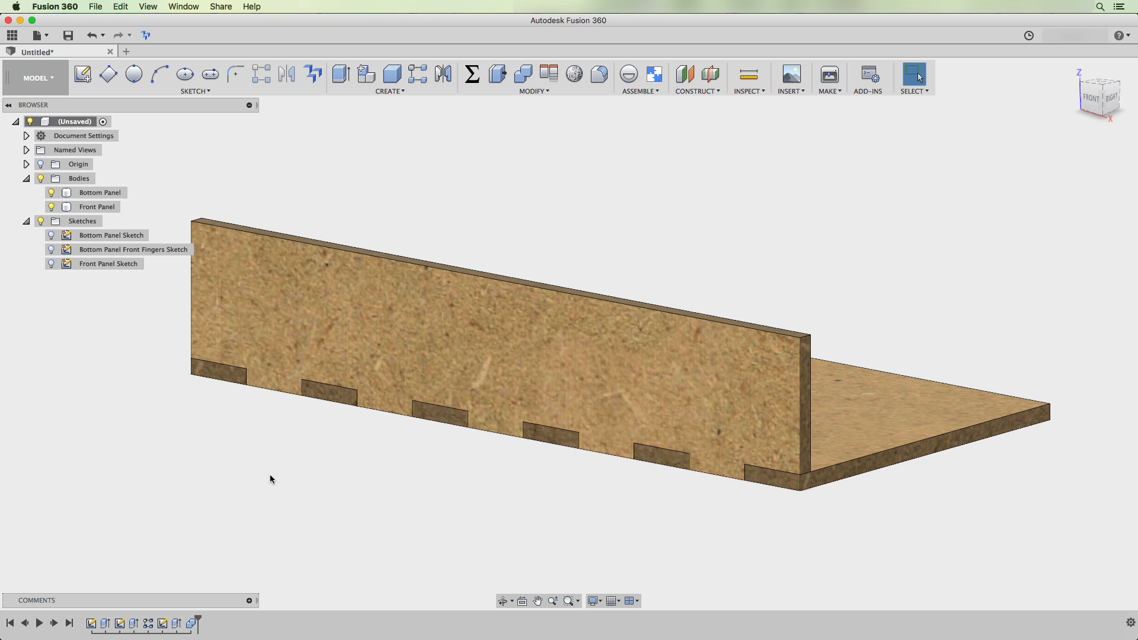
middle_click_drag(203, 449, 277, 442, "shift")
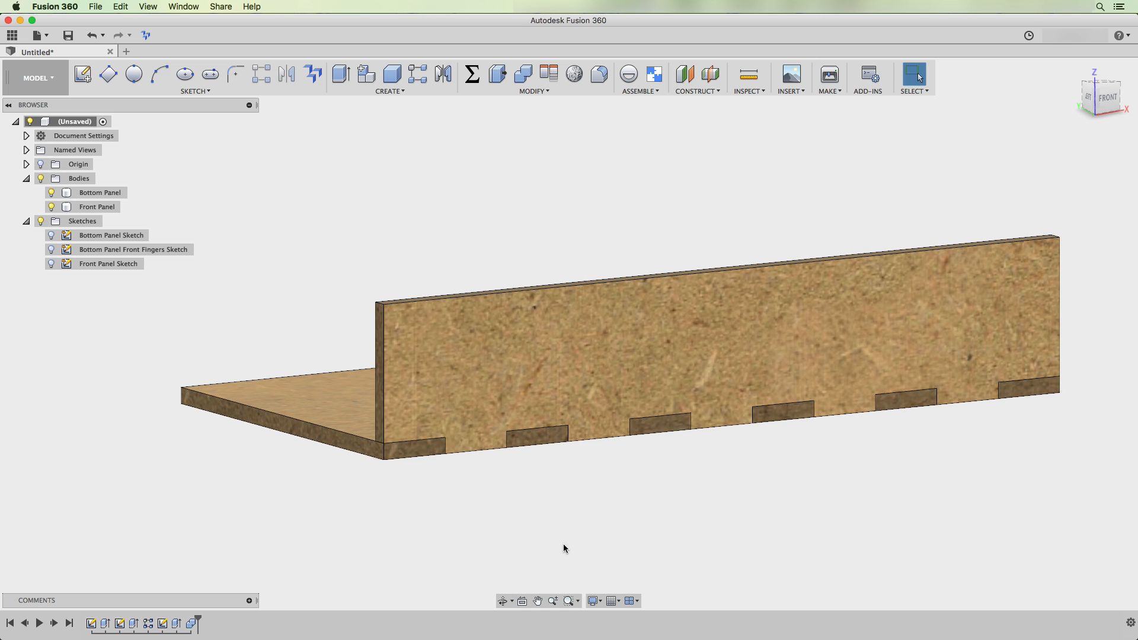
left_click(564, 375)
left_click(82, 74)
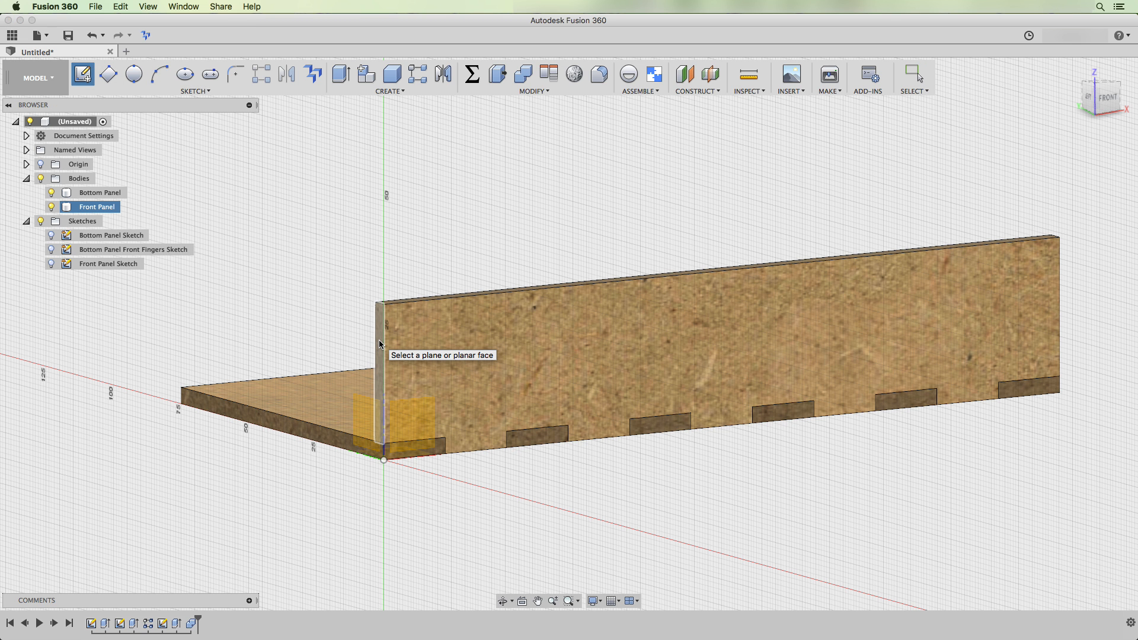
left_click(380, 344)
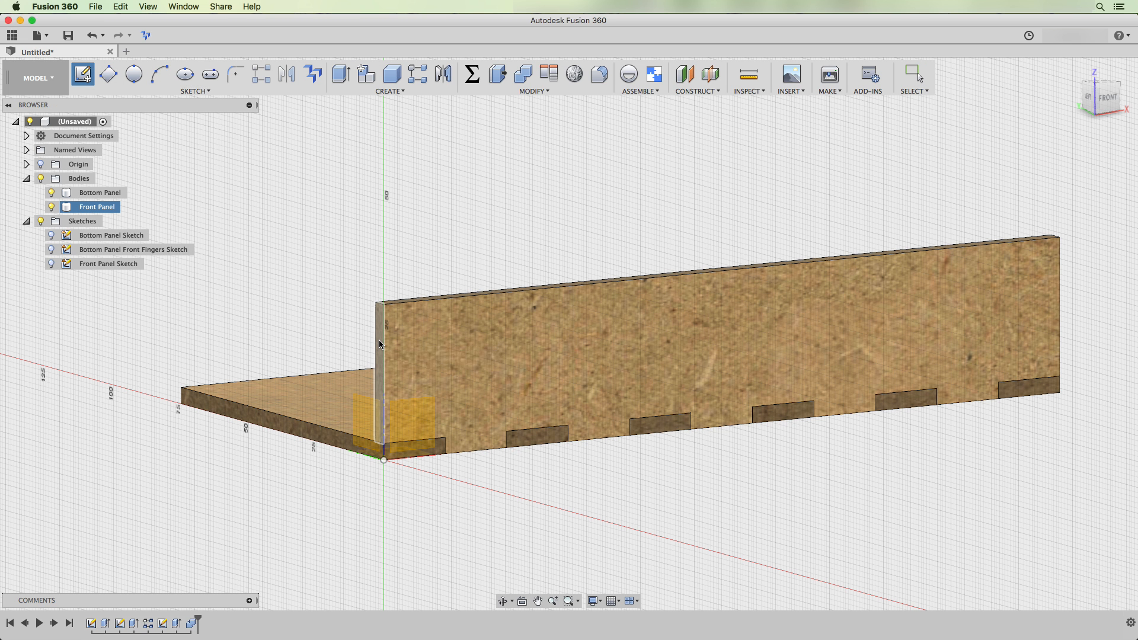
scroll(586, 478, "up", 5)
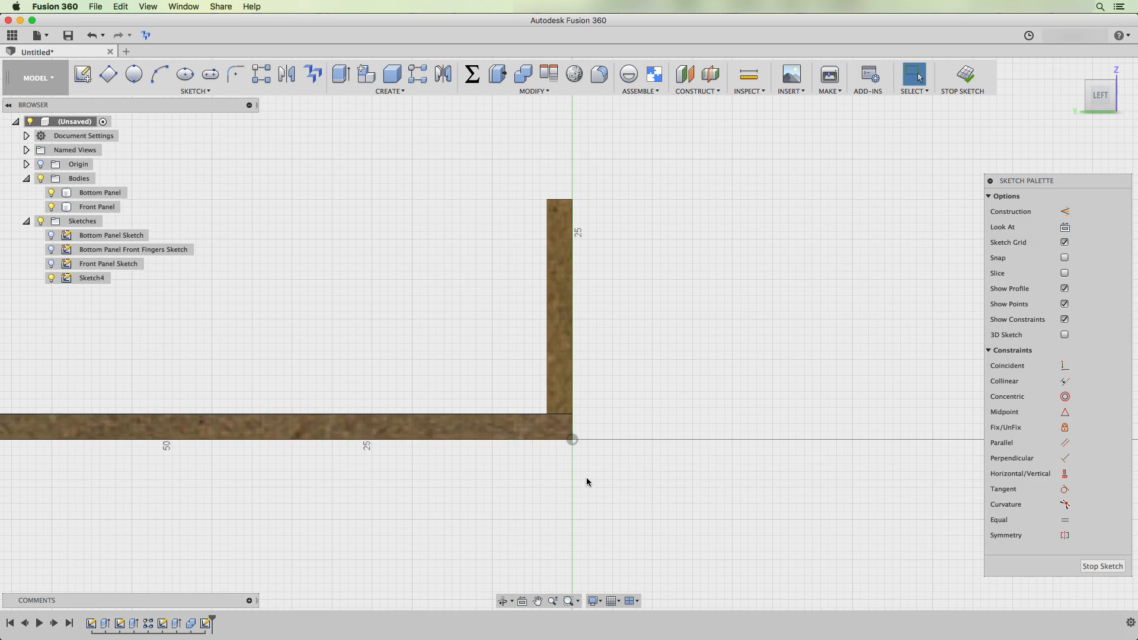
middle_click_drag(599, 471, 689, 524)
key("r")
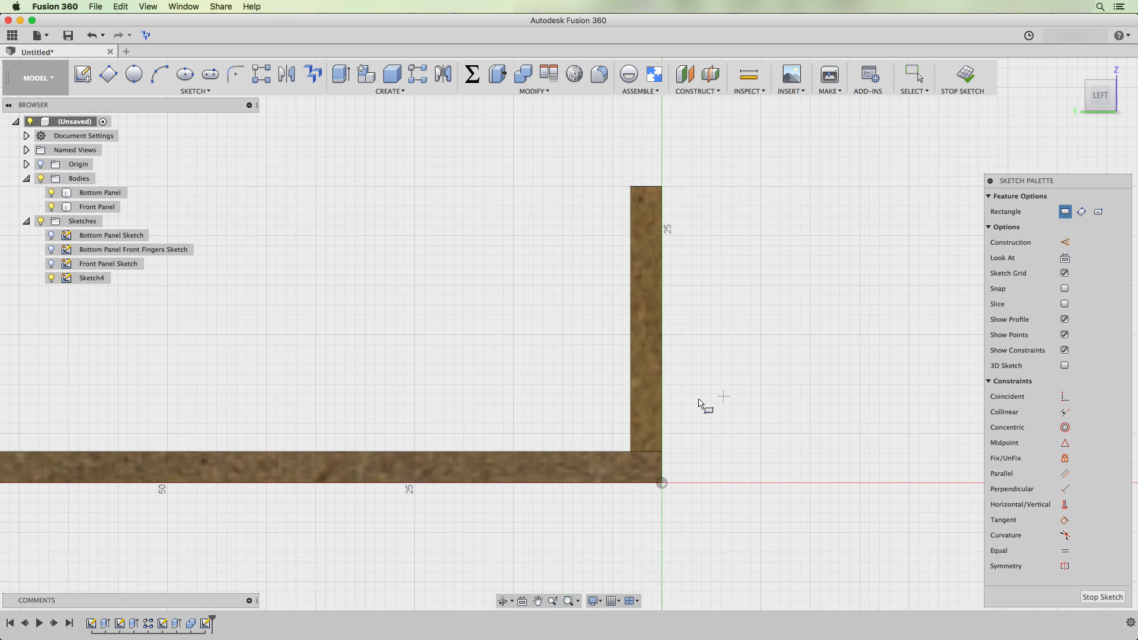
left_click(664, 420)
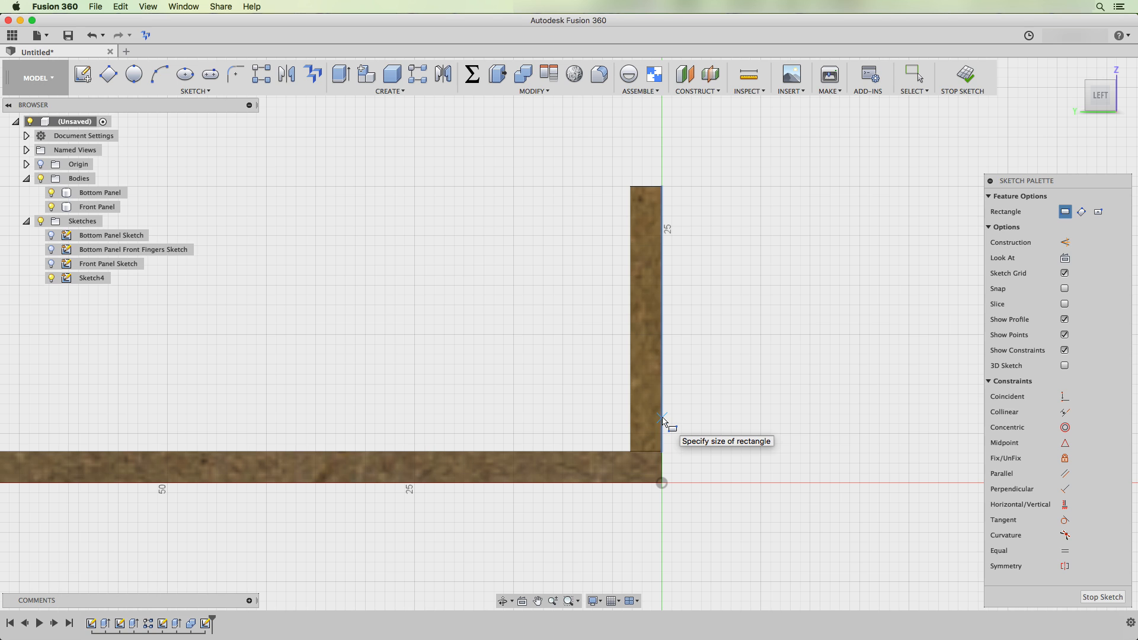
left_click(631, 355)
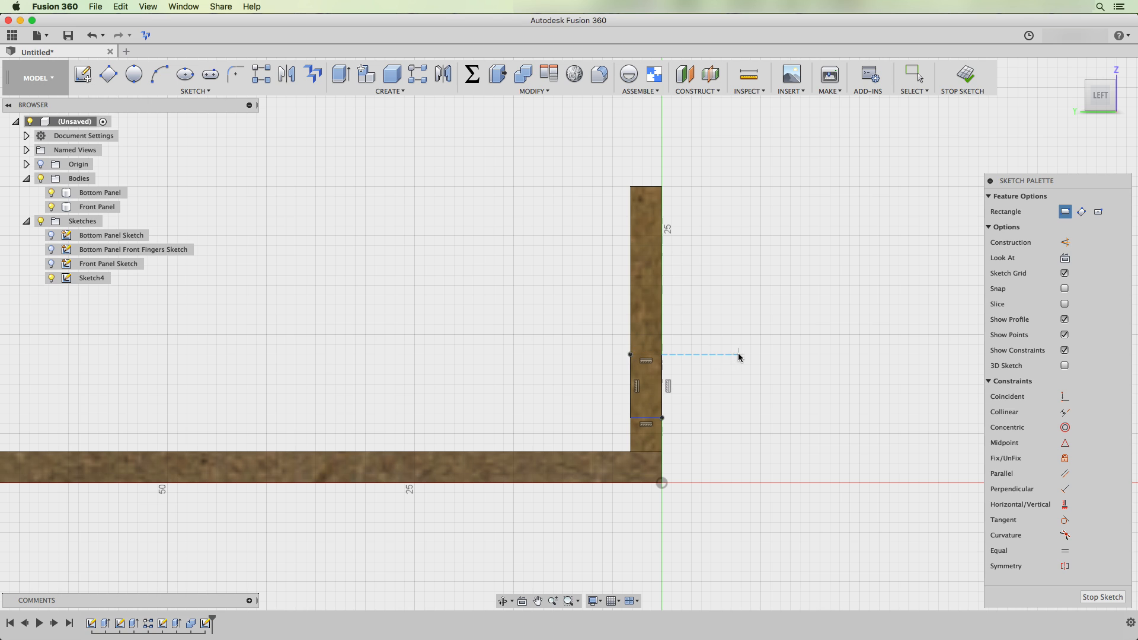
key("Escape")
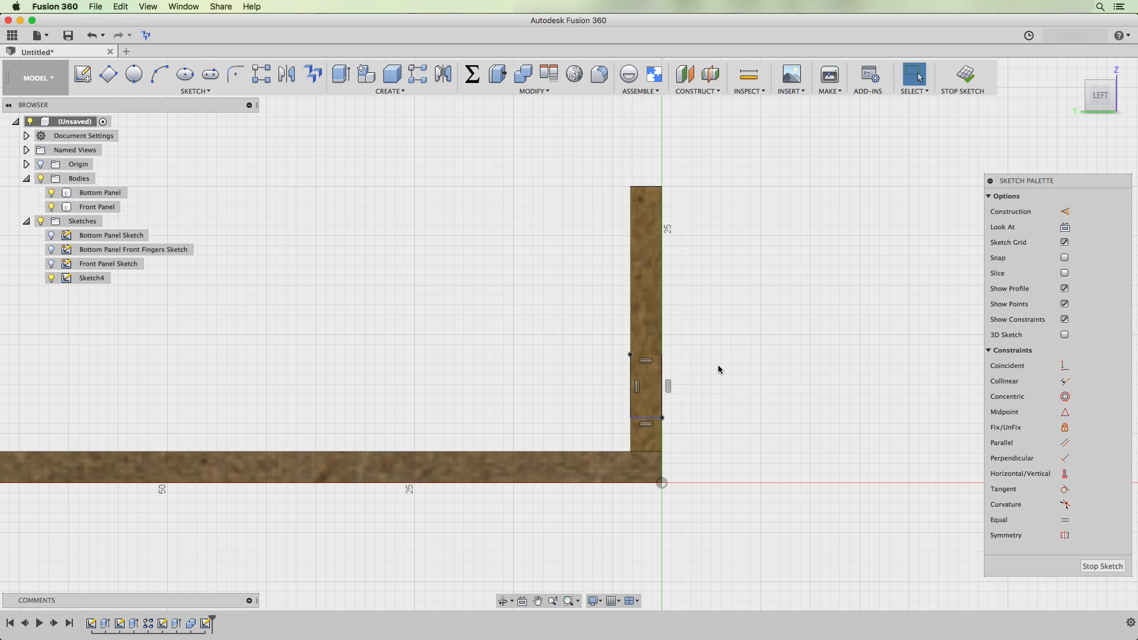
Dimension the rectangle's height on the end face with the parameter hfingerw.
key("d")
left_click(662, 377)
left_click(691, 383)
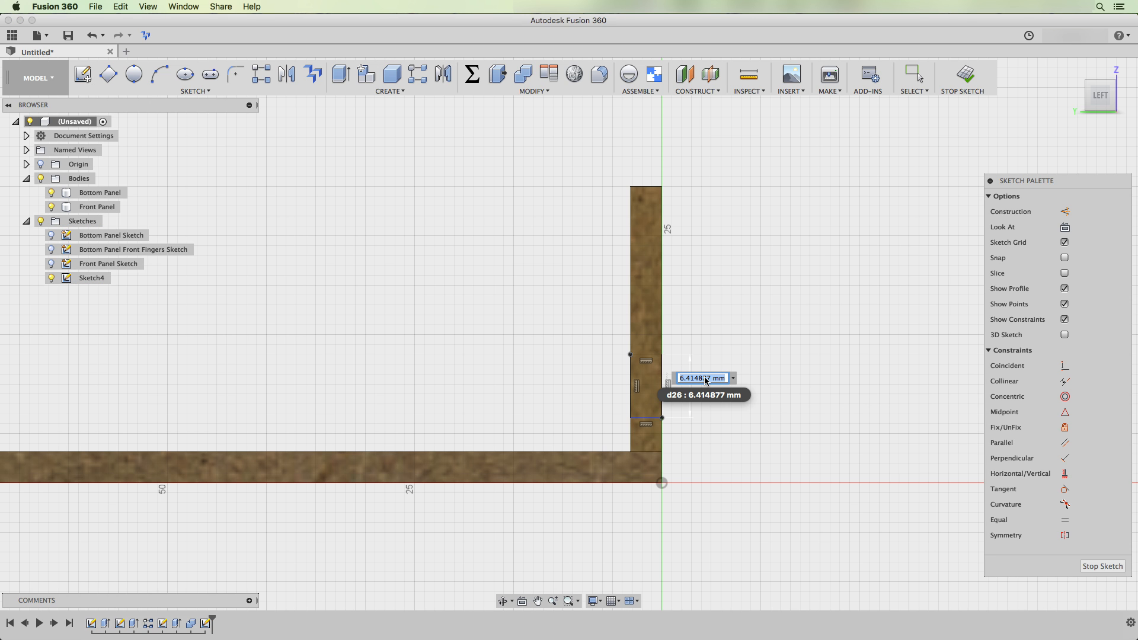
type("hf")
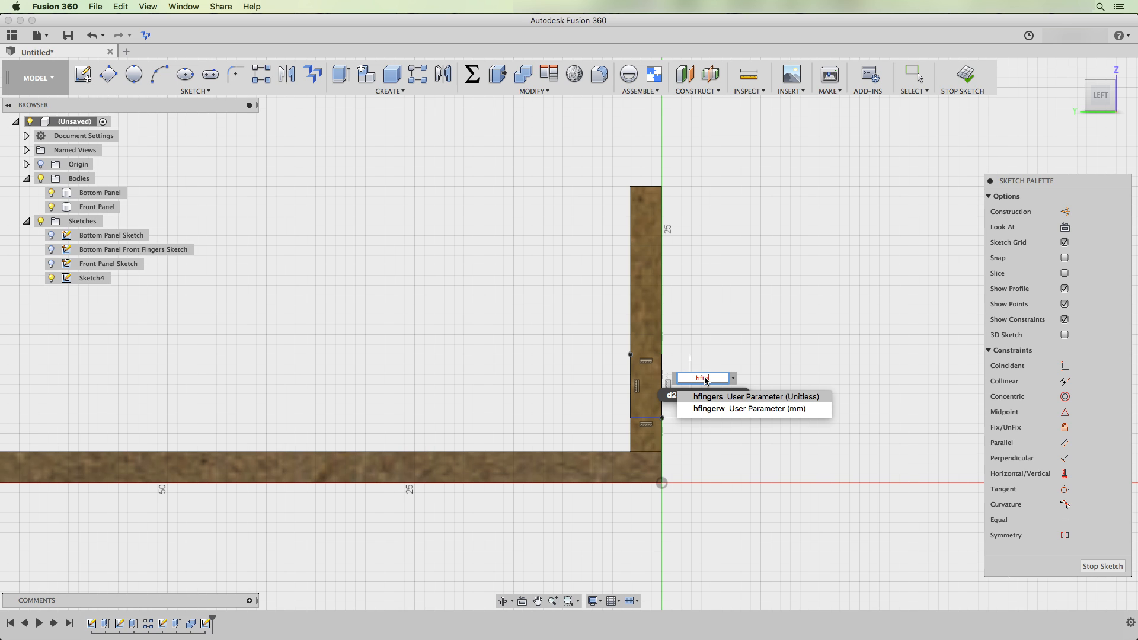
type("ingerw")
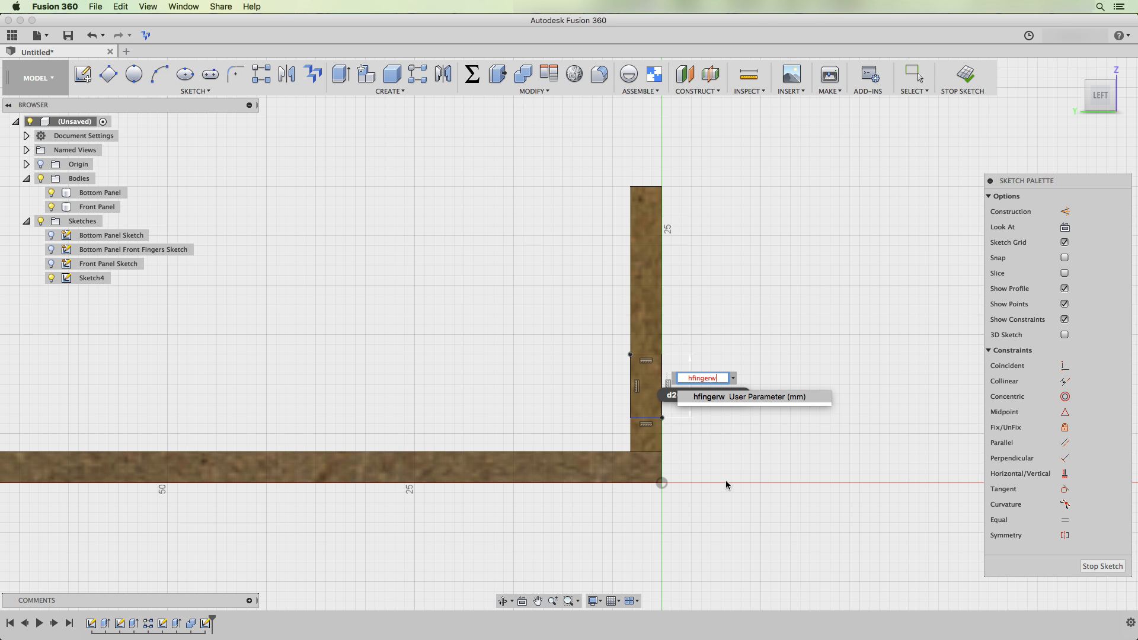
key("Return")
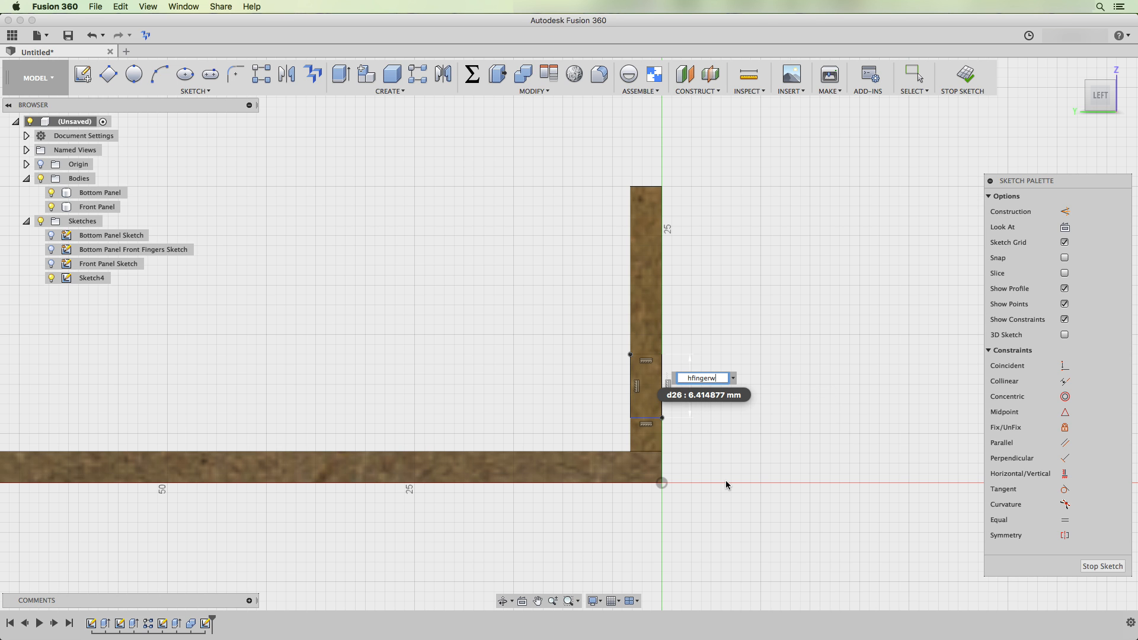
key("Return")
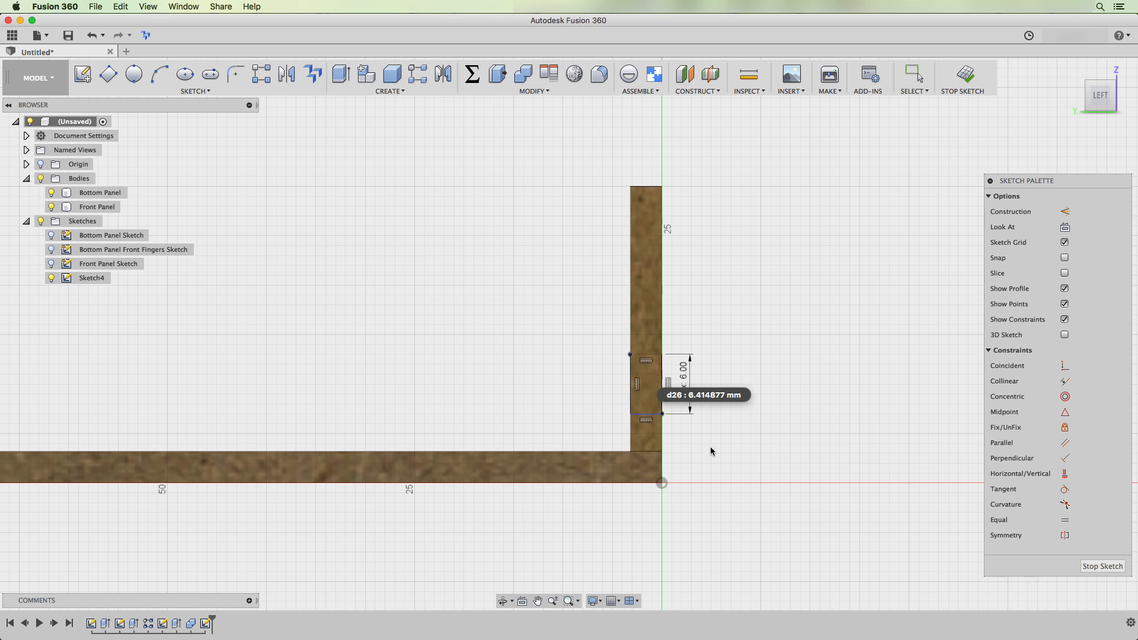
Dimension the rectangle's lower edge from the bottom panel's underside edge with the parameter hfingerw, and finish the sketch.
left_click(648, 419)
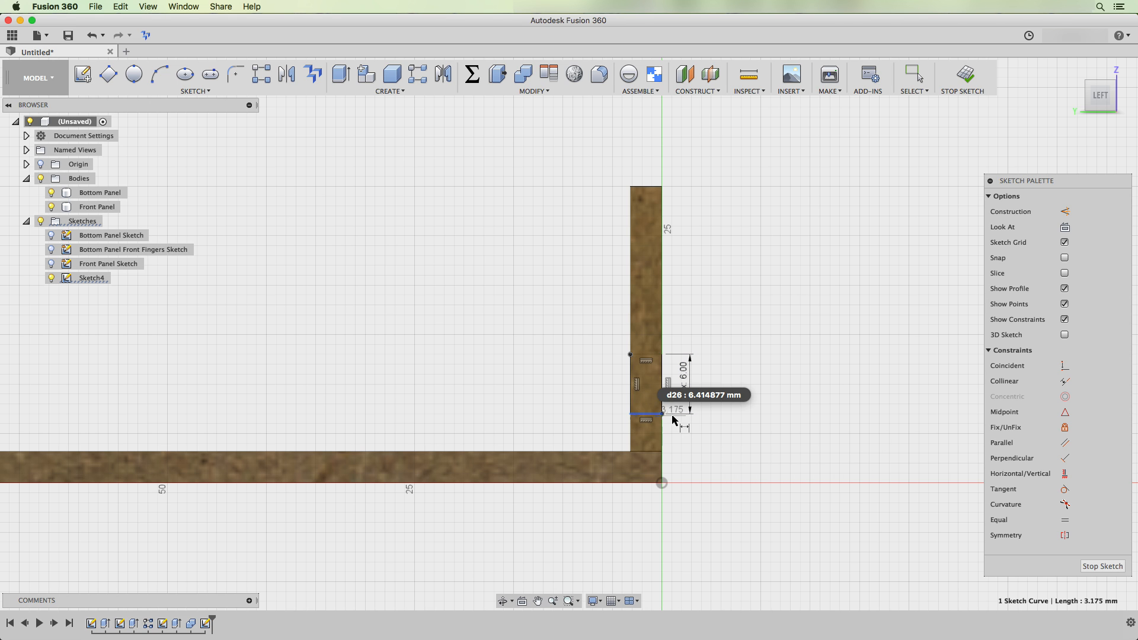
left_click(652, 482)
left_click(692, 495)
type("hfingerw")
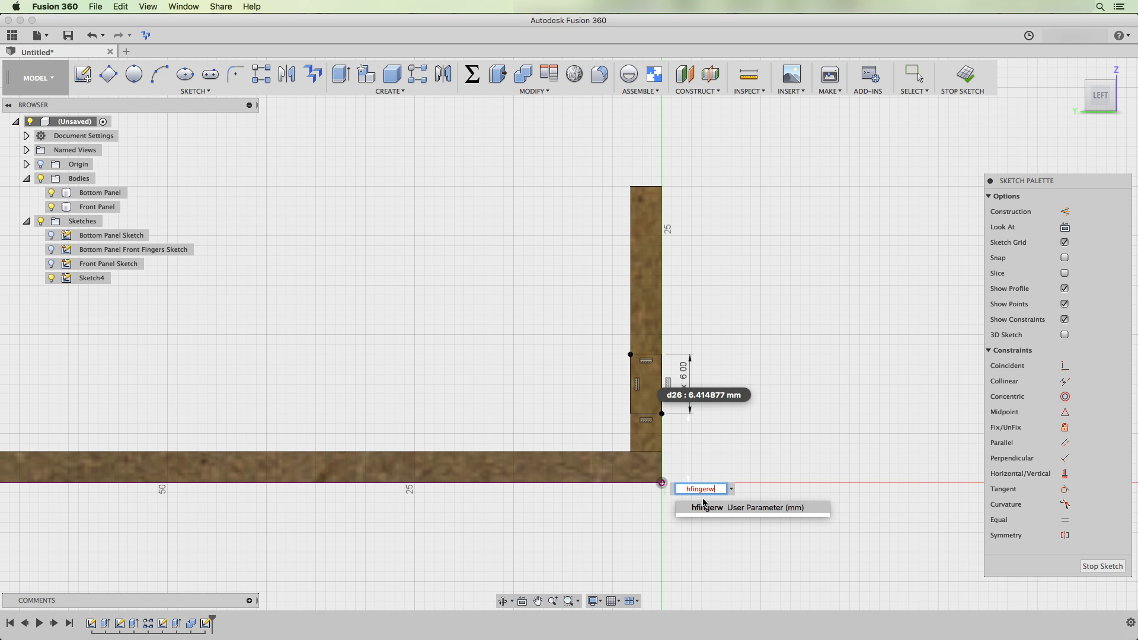
key("Return")
key("Return")
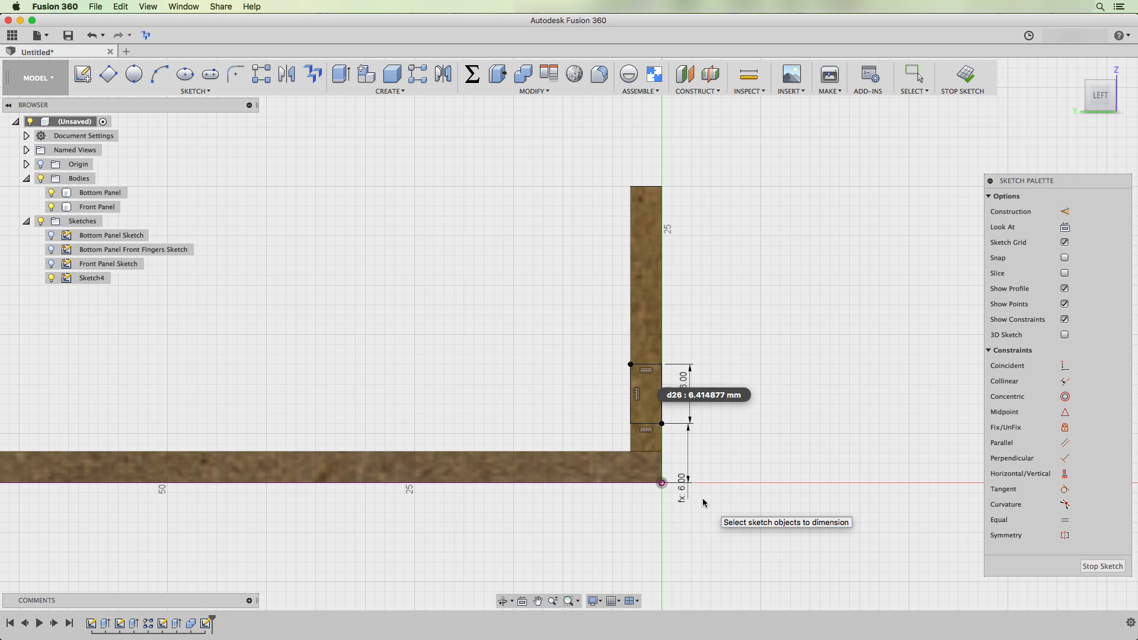
left_click(966, 76)
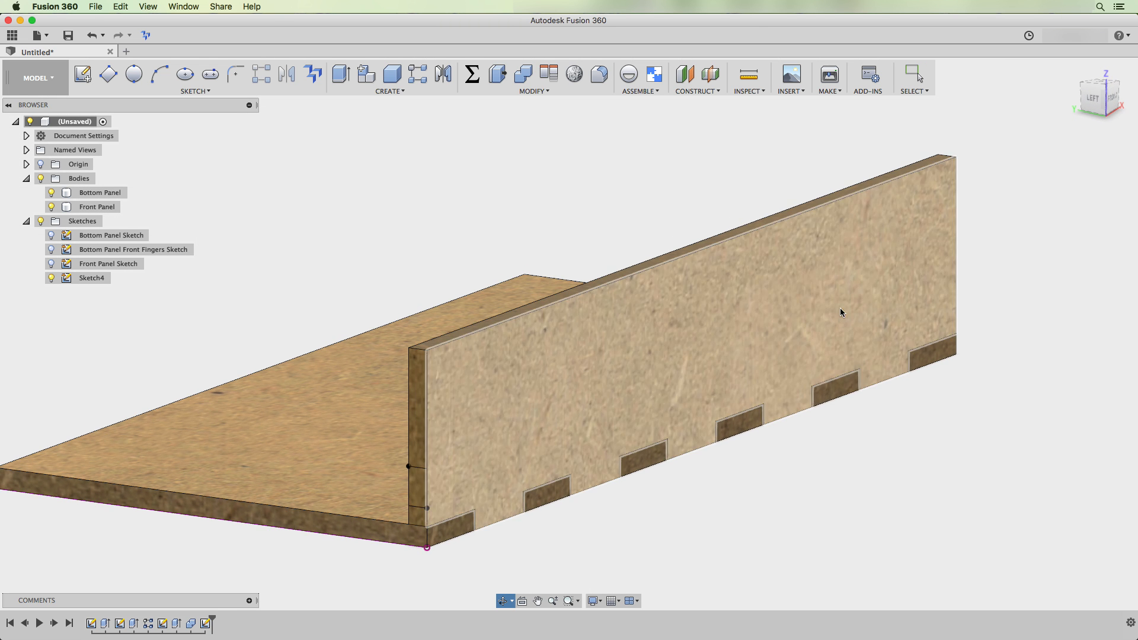
Extrude the end-face rectangle by -thickness as a cut, forming a notch in the front panel's left end.
key("e")
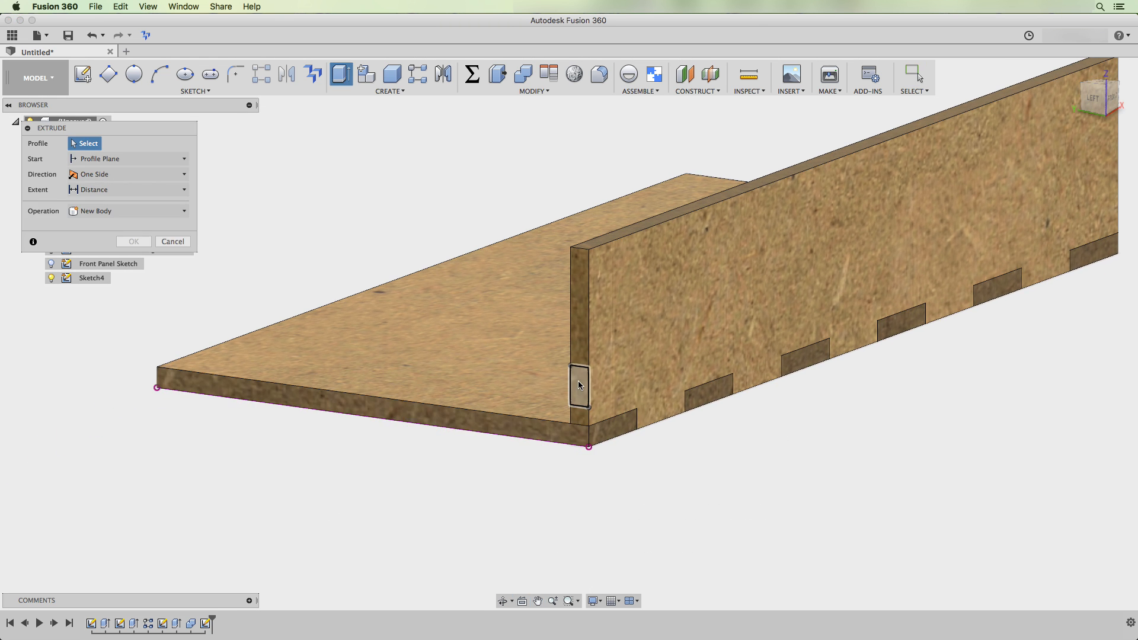
left_click(578, 382)
type("-t")
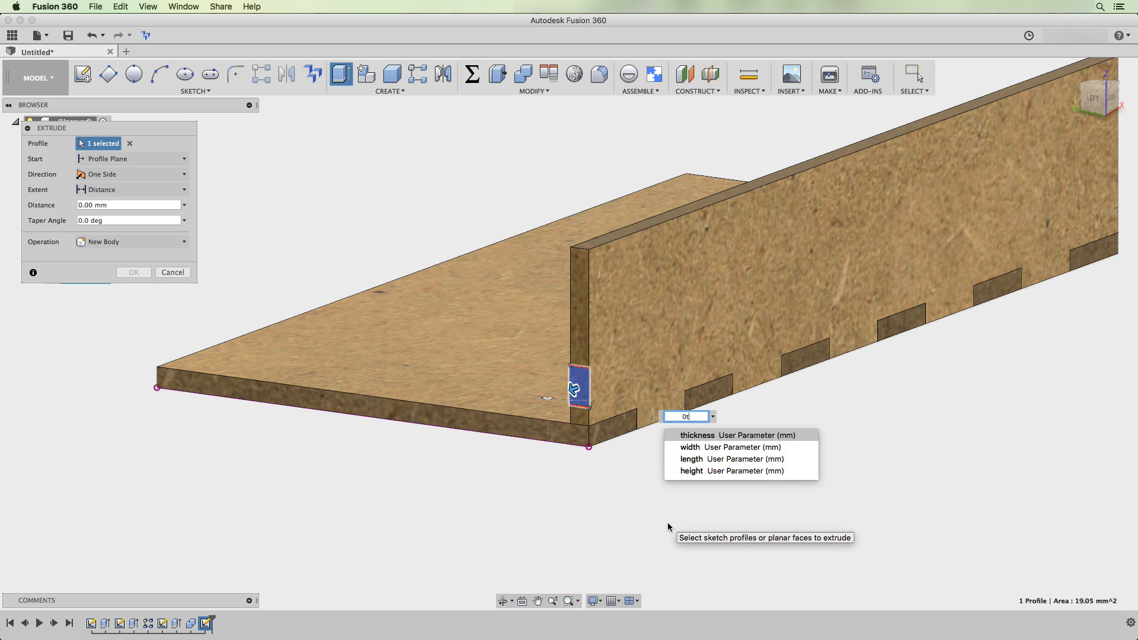
key("BackSpace")
key("BackSpace")
type("0")
key("BackSpace")
type("-thickness")
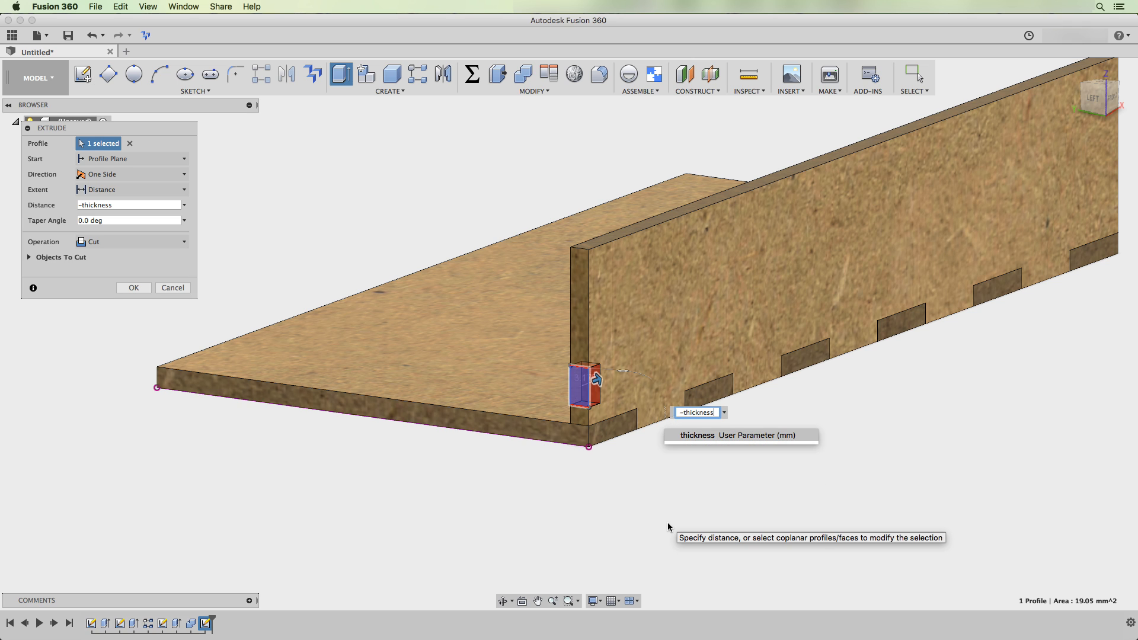
key("Return")
key("Return")
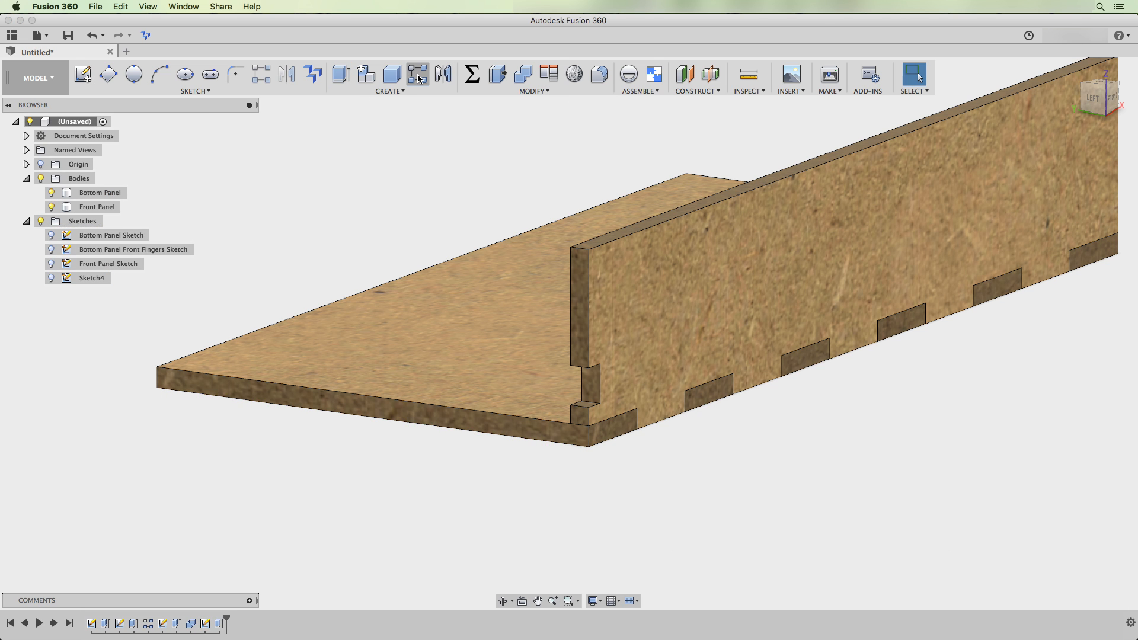
Pattern the notch cut rectangularly up the front panel's vertical axis with quantity hfingers and an extent distance of height-(hfingerw*3).
left_click(418, 74)
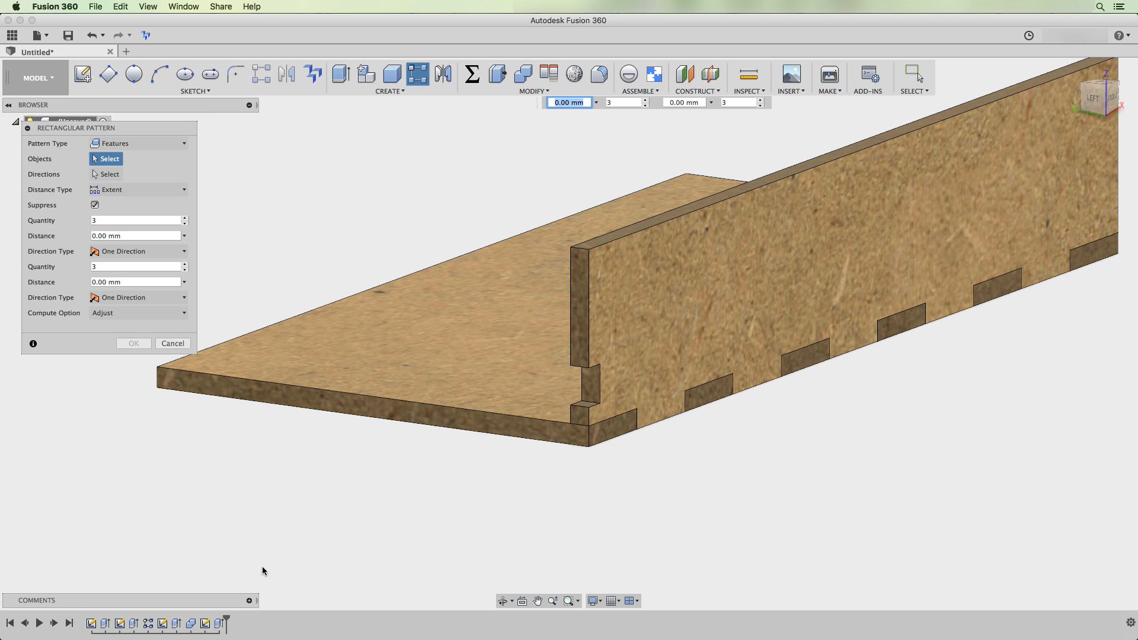
left_click(220, 622)
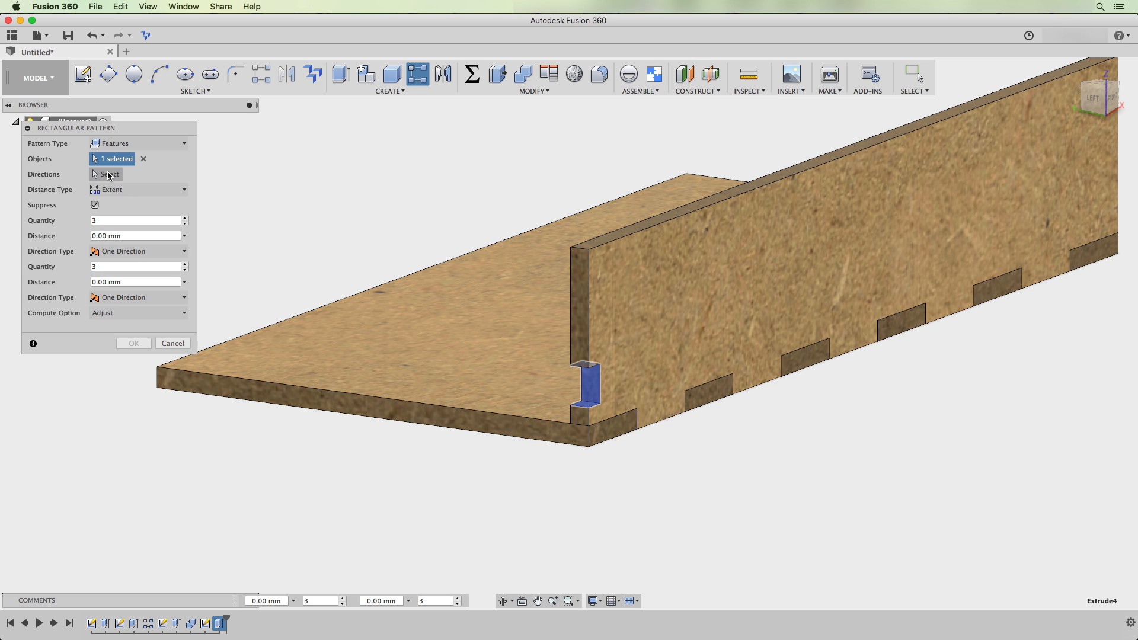
left_click(109, 175)
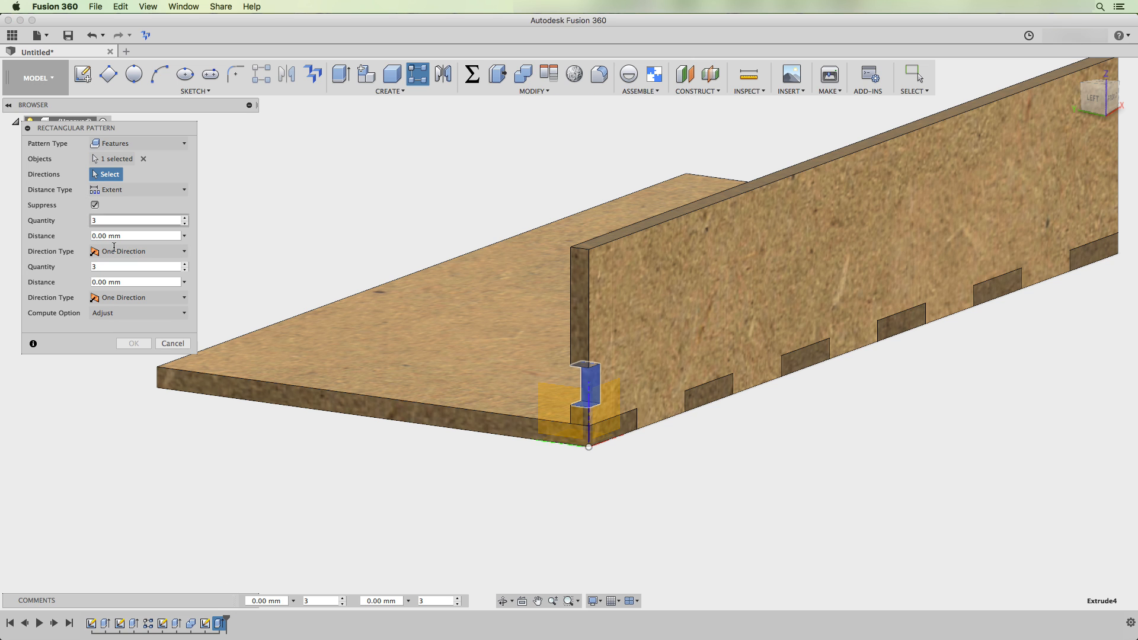
left_click(587, 440)
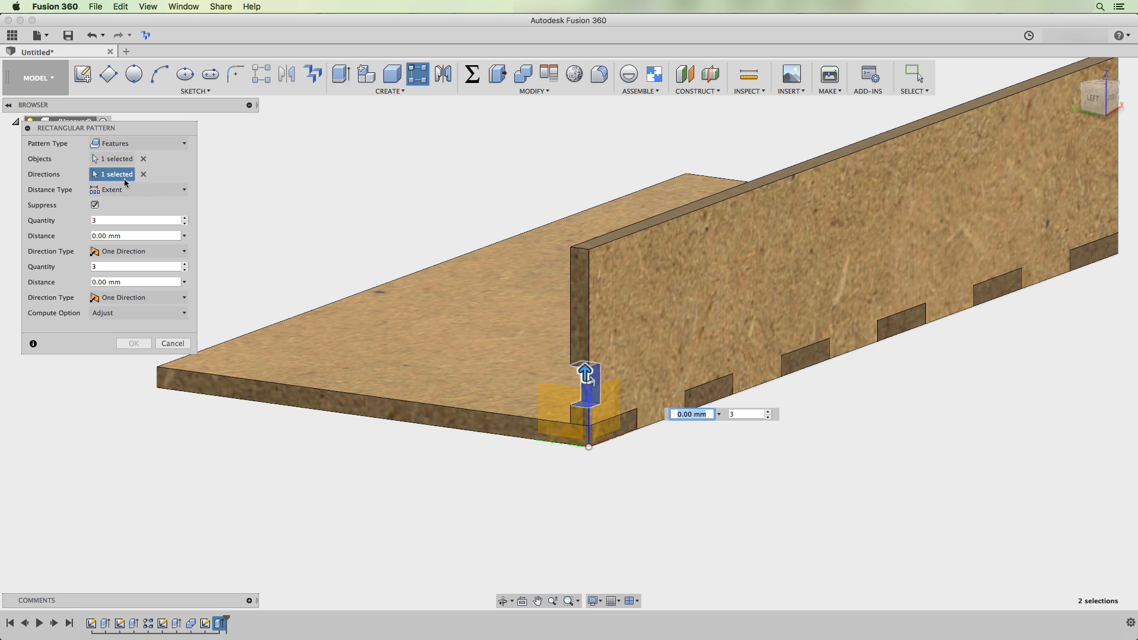
left_click(122, 220)
type("g")
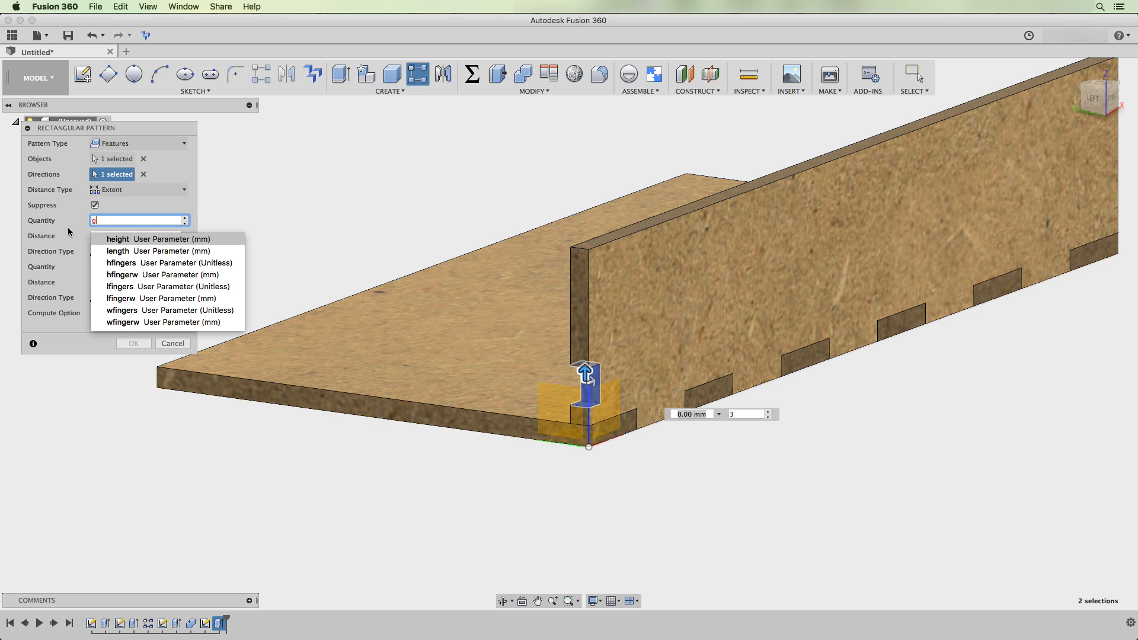
key("BackSpace")
type("hfingers")
key("Tab")
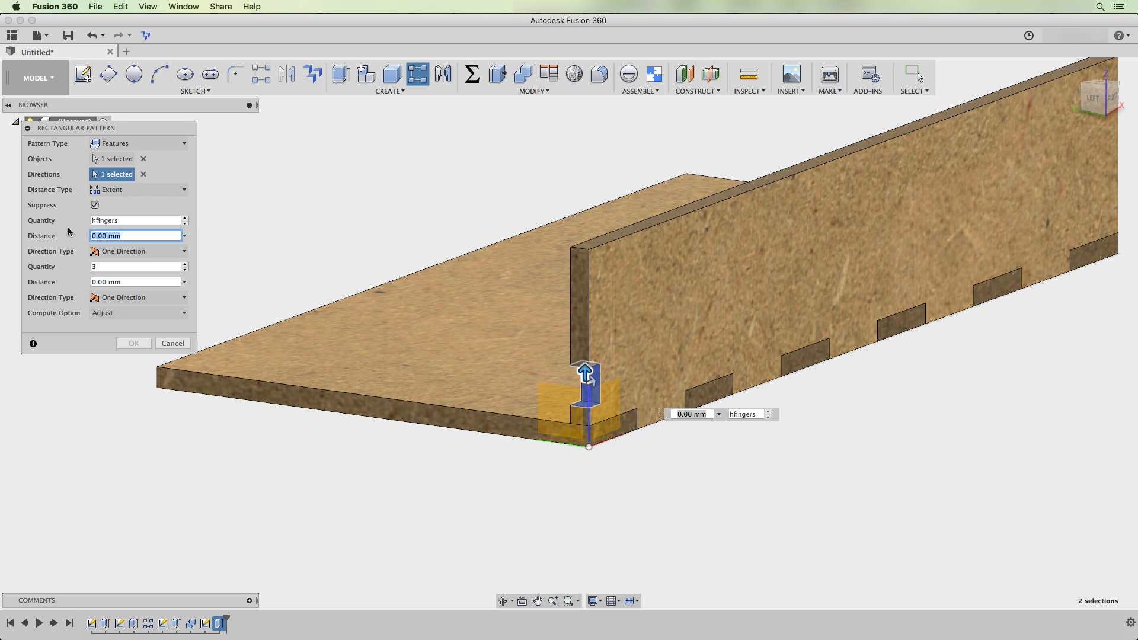
type("height-")
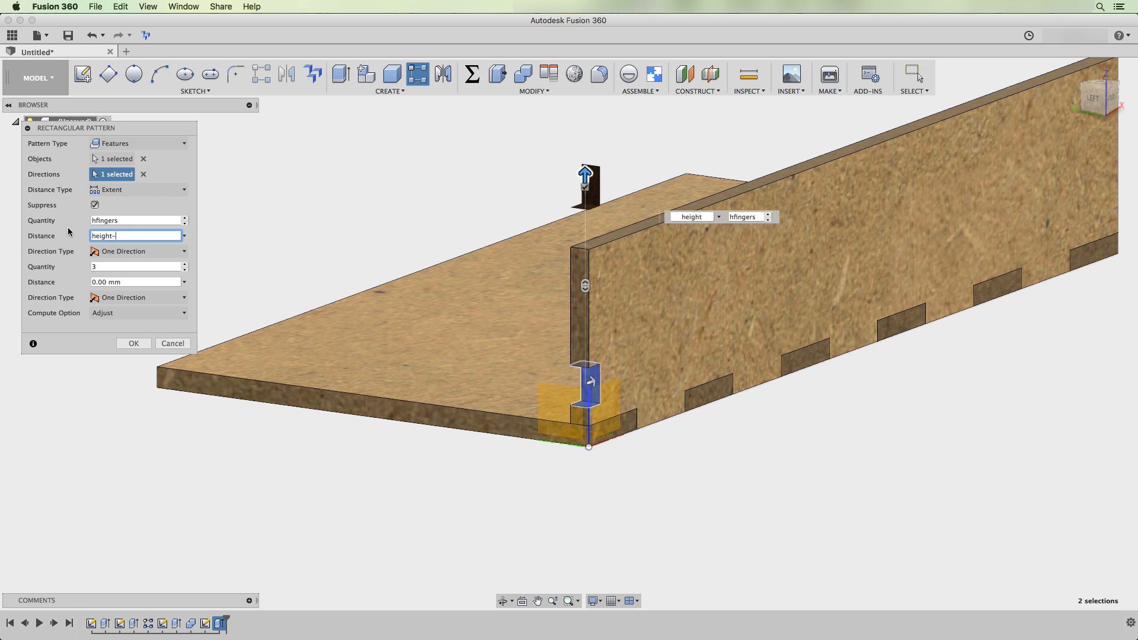
type("(hfinge")
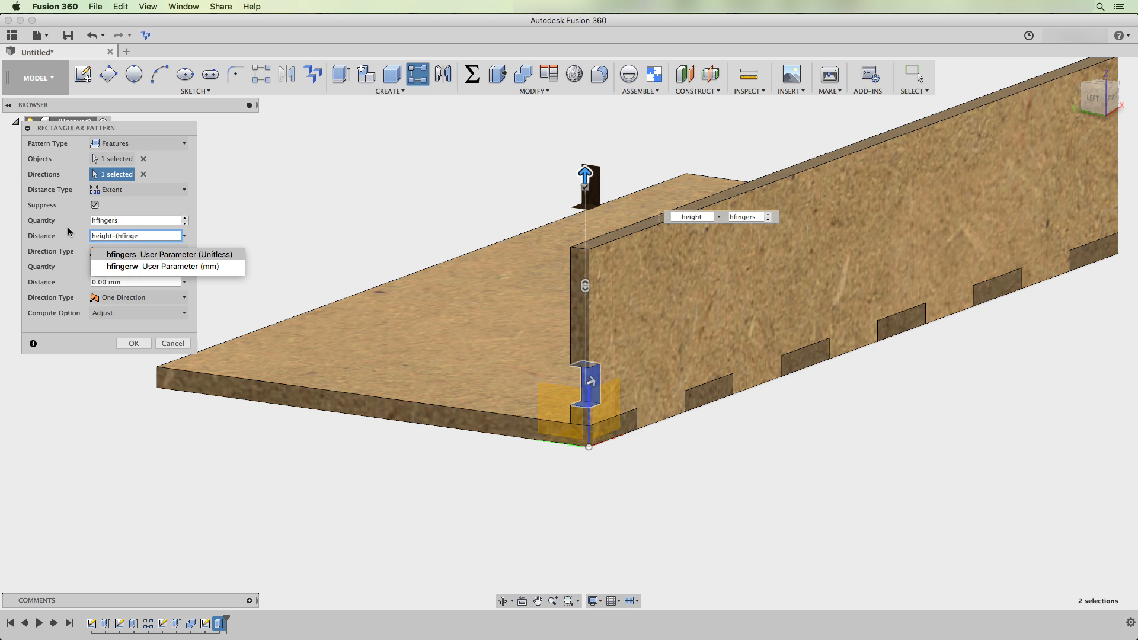
type("rw*3)")
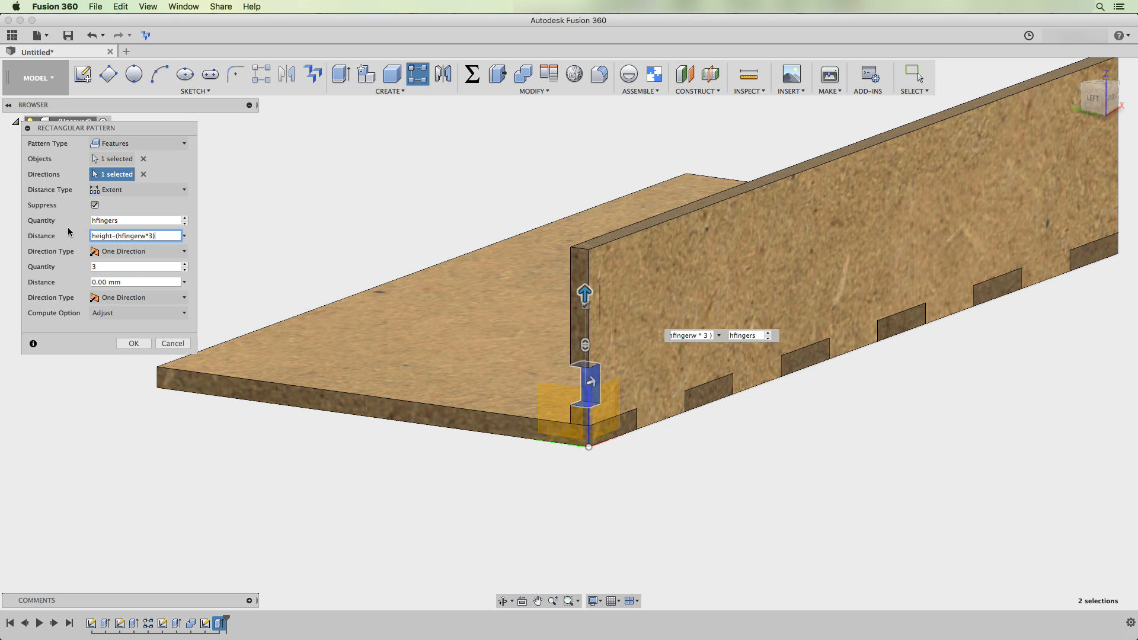
left_click(134, 344)
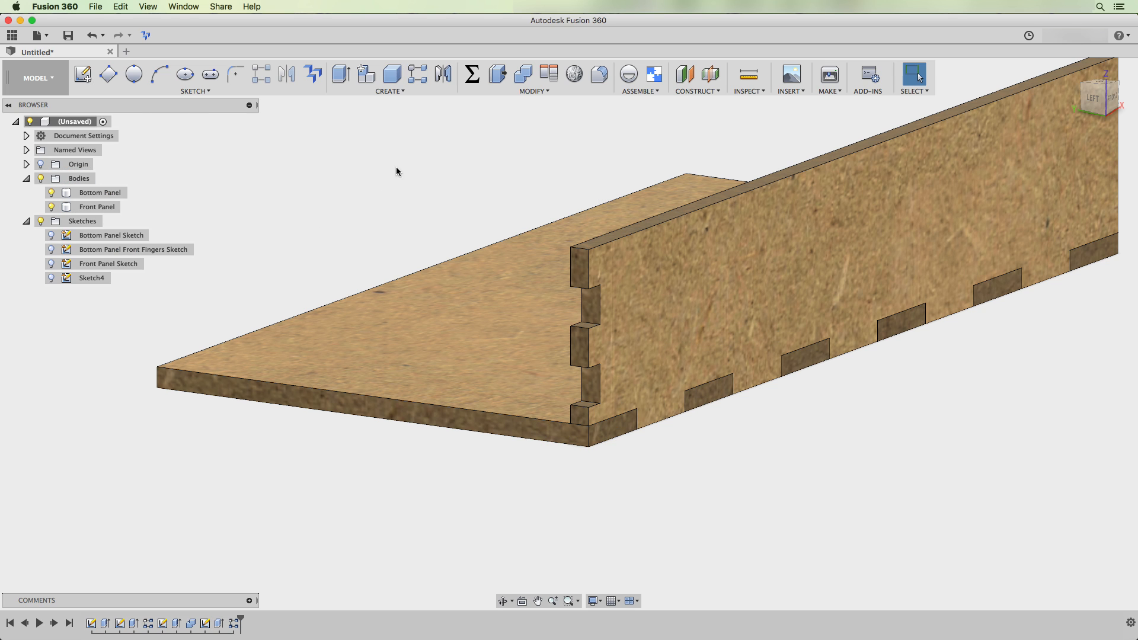
Rename the notch sketch, Sketch4, as Front Panel Left Fingers Sketch.
scroll(500, 172, "down", 2)
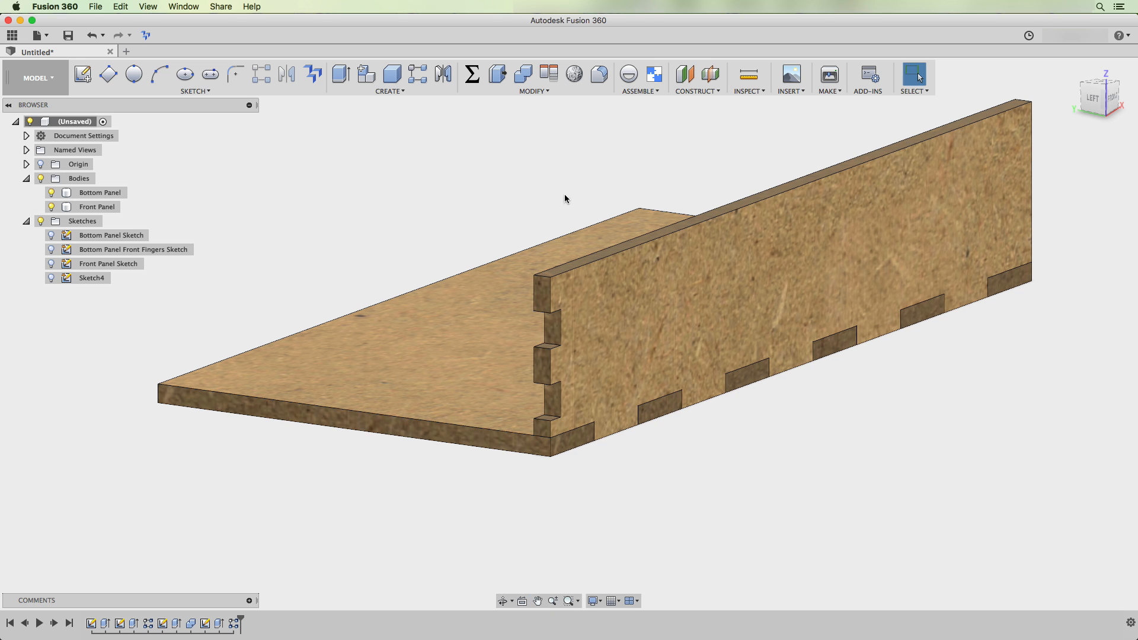
scroll(487, 191, "up", 1)
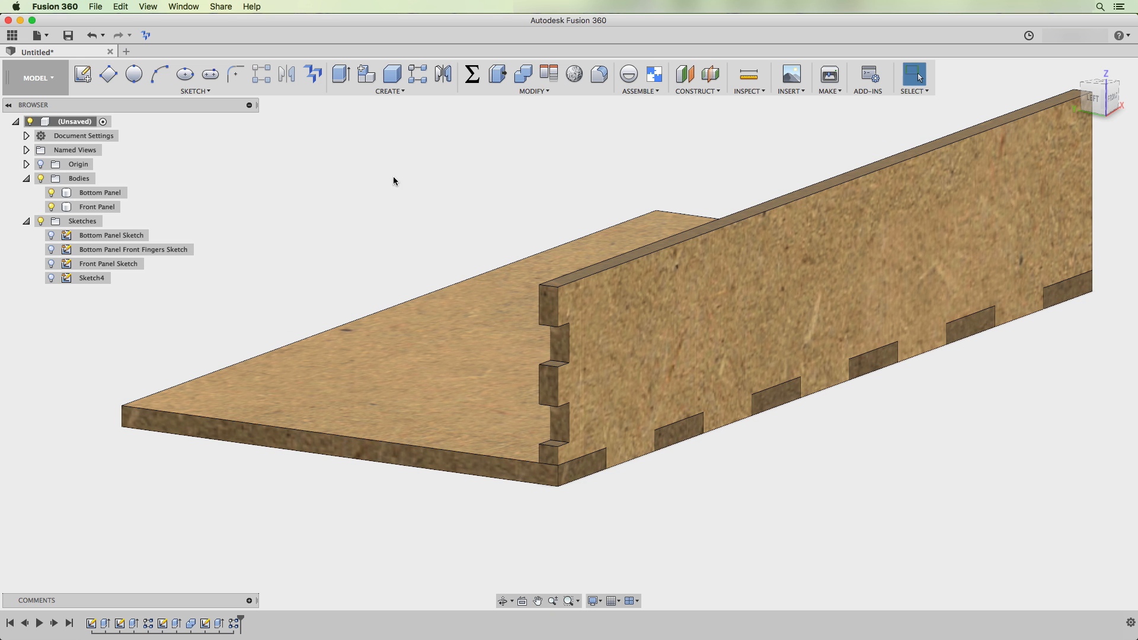
left_click(583, 259)
double_click(86, 276)
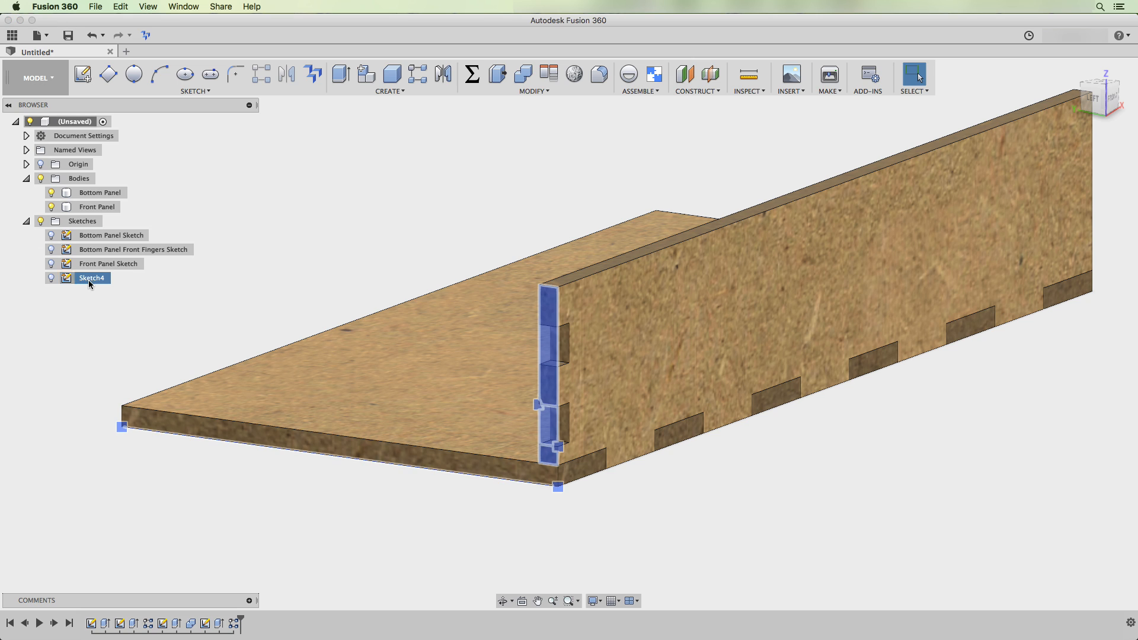
type("Front")
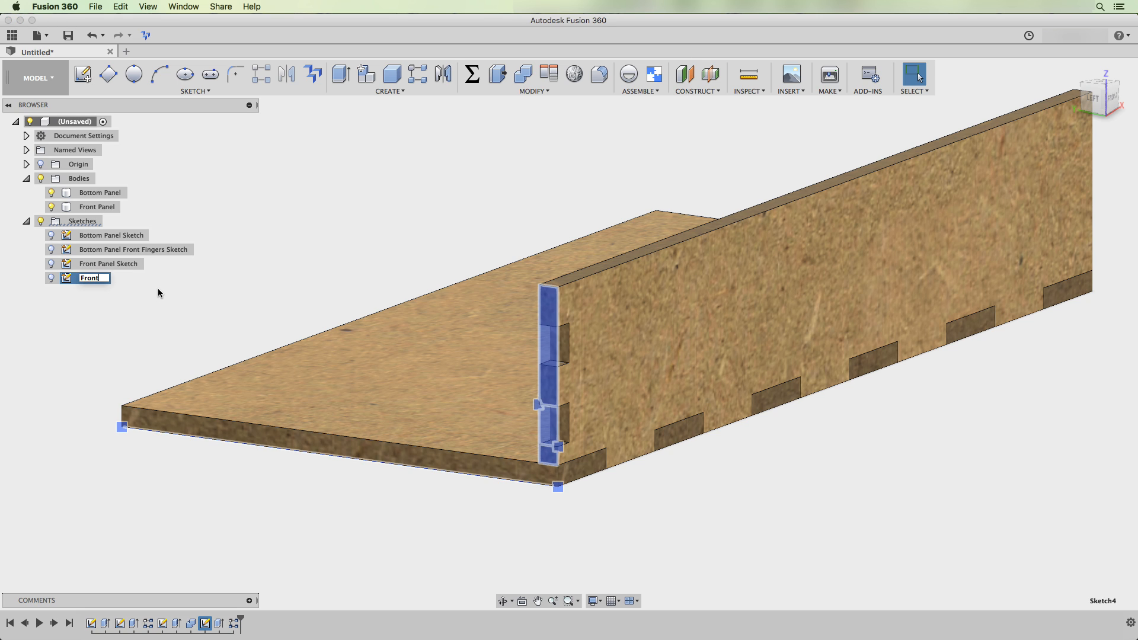
type(" Panel L")
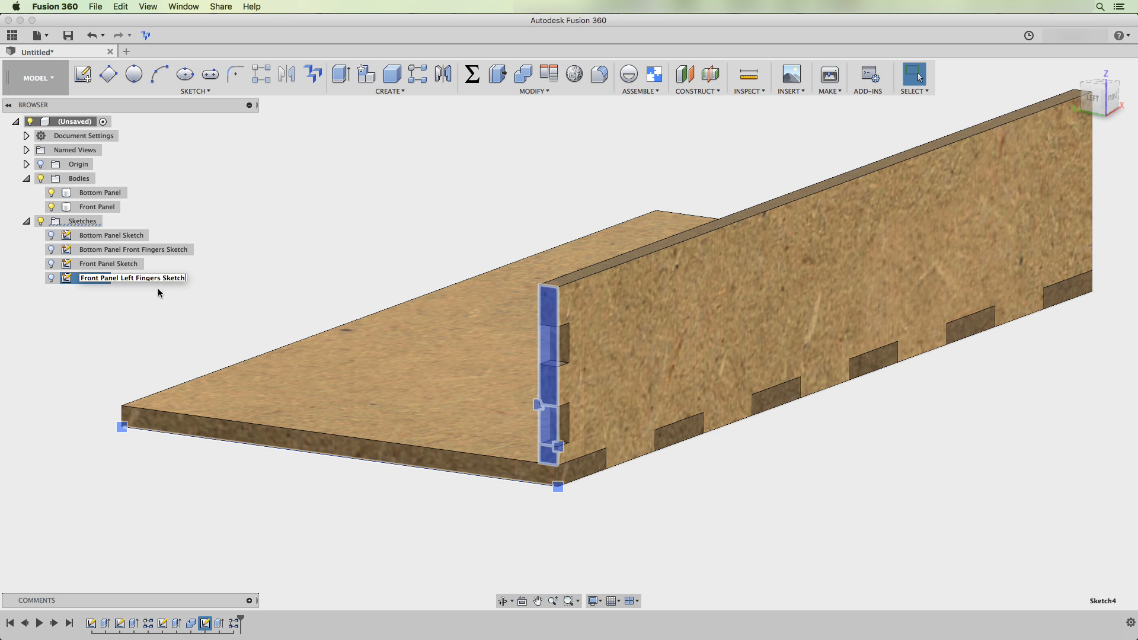
type("eft Fingers Sketch")
key("Return")
left_click(336, 193)
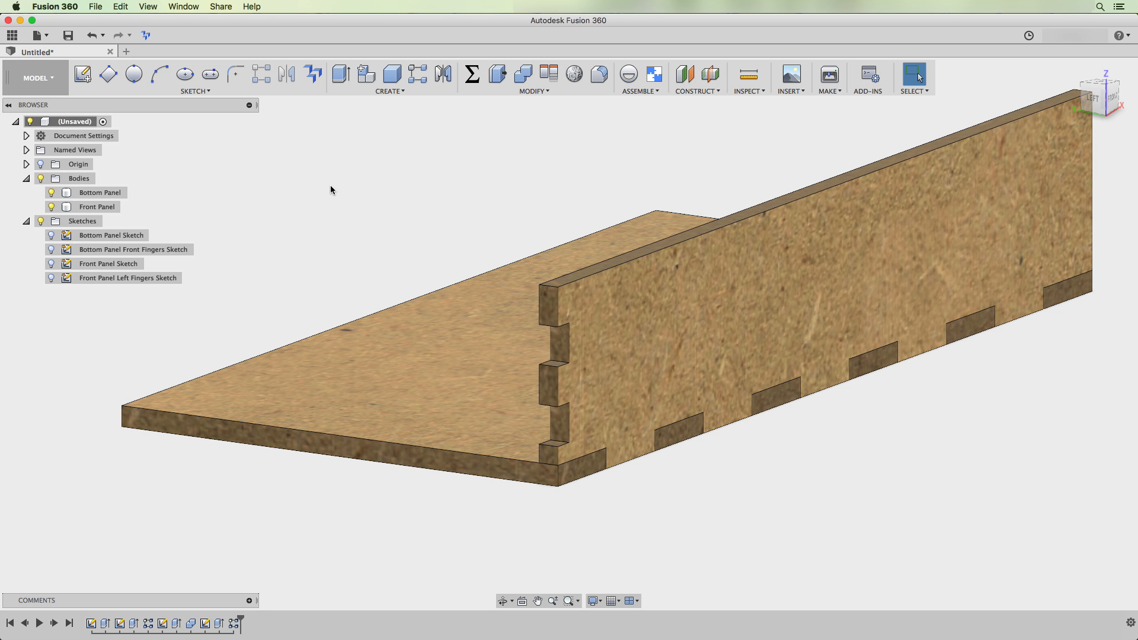
Set up an extrusion of the front panel's inner face that starts from the bottom panel's rear edge face.
middle_click_drag(331, 189, 413, 187, "shift")
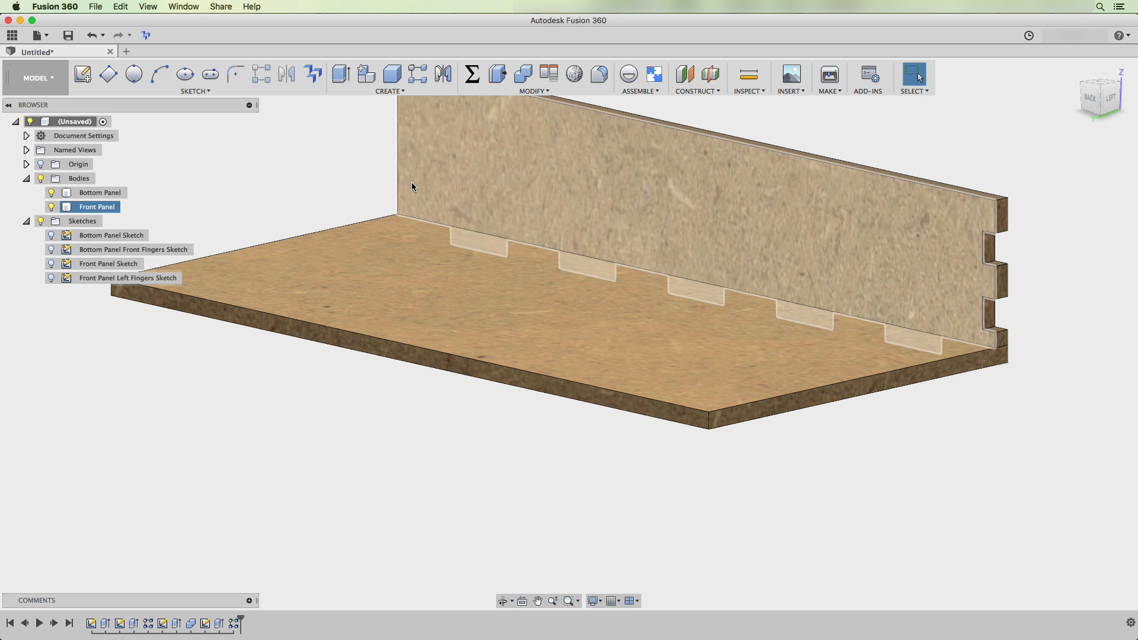
middle_click_drag(1009, 163, 1059, 218)
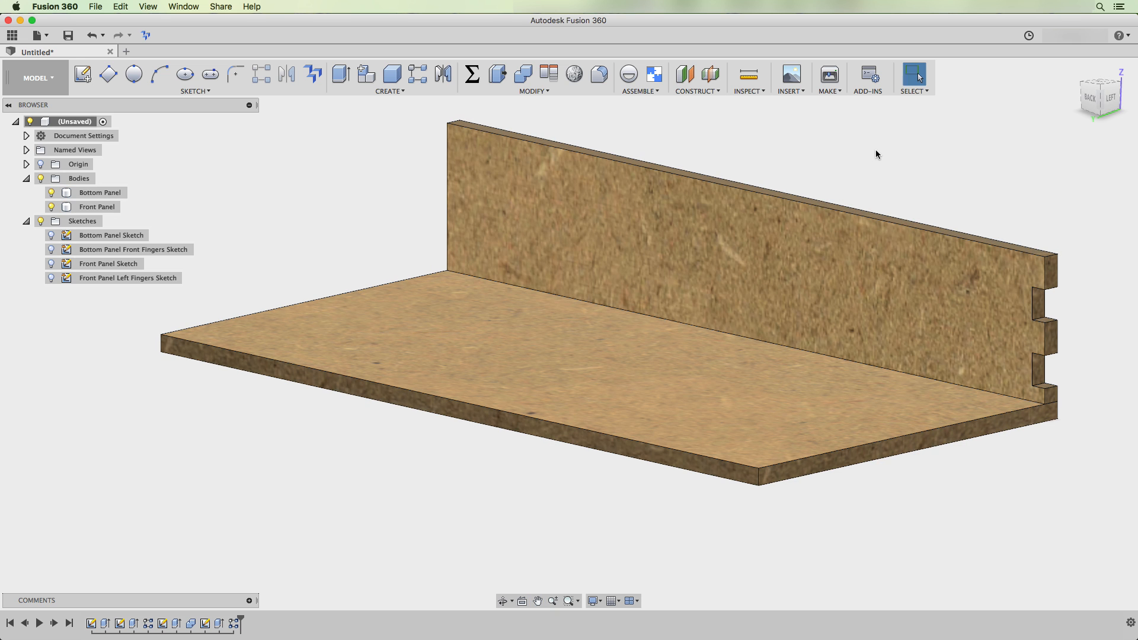
key("e")
left_click(719, 224)
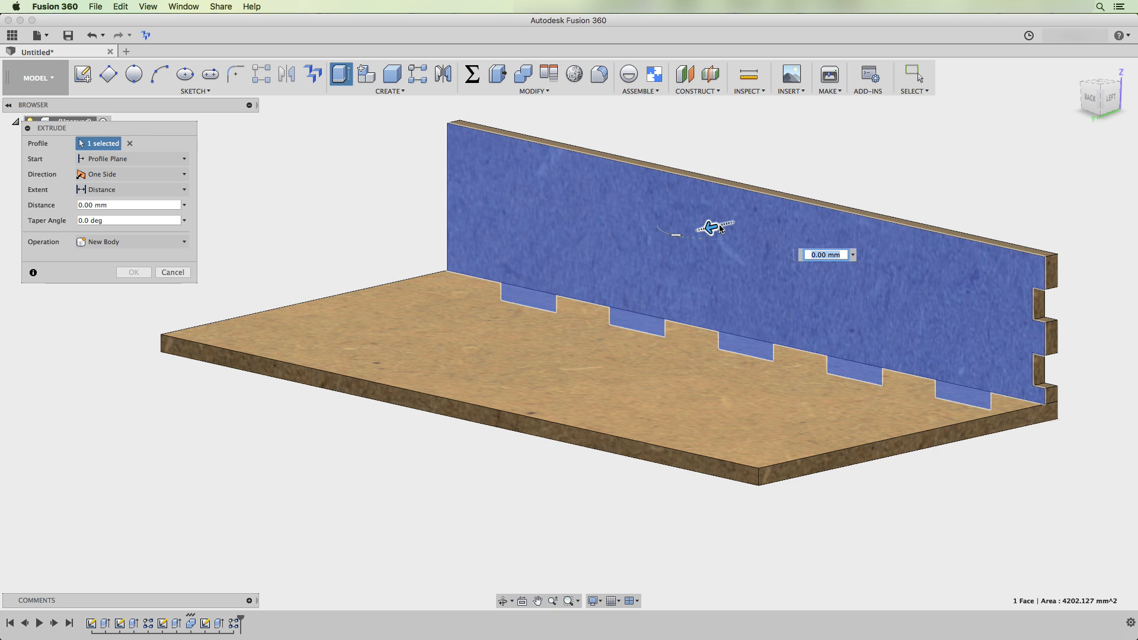
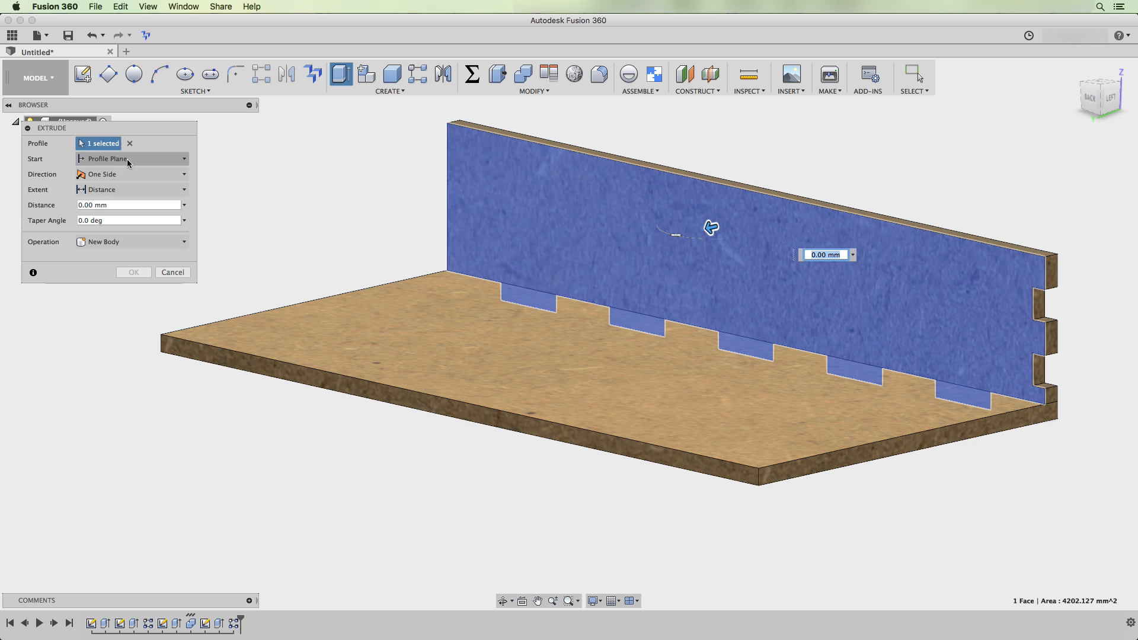
left_click(185, 159)
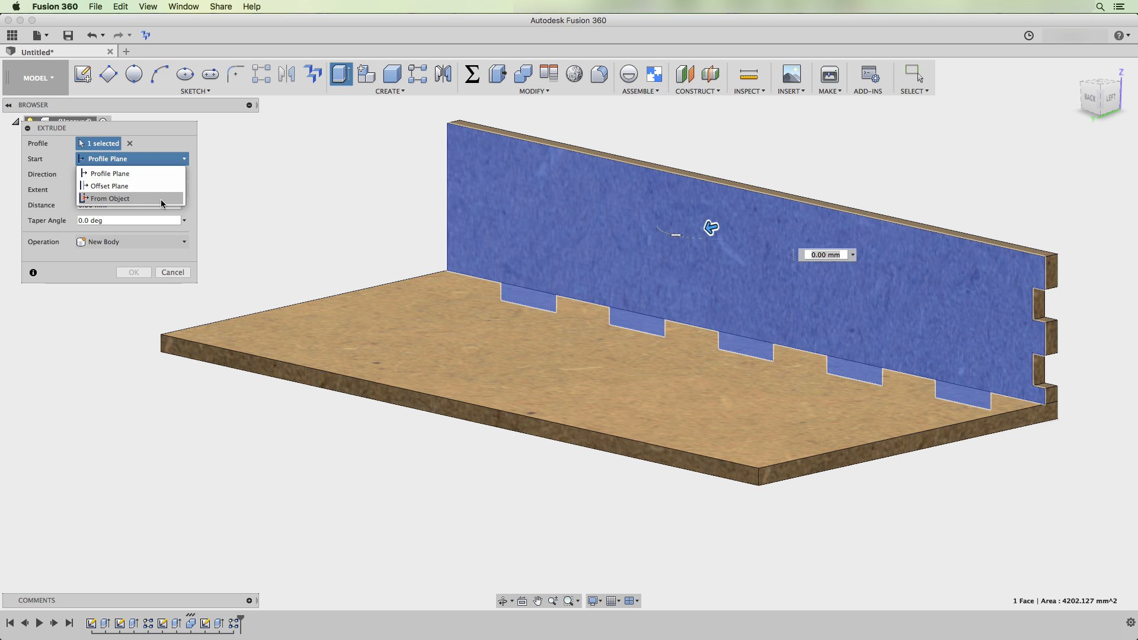
left_click(161, 199)
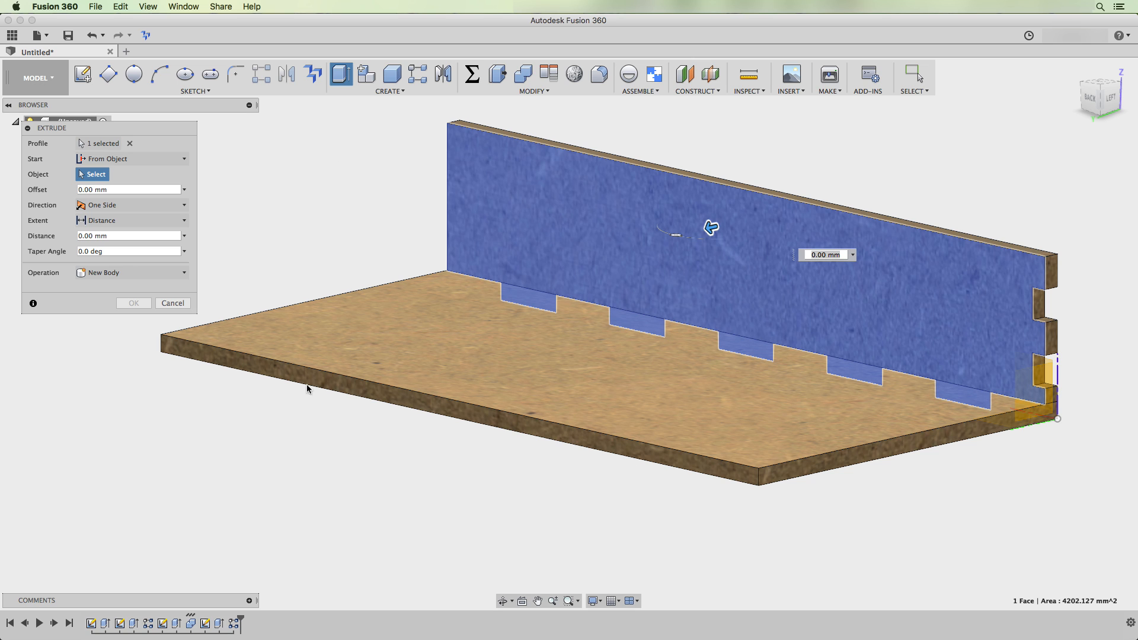
left_click(599, 444)
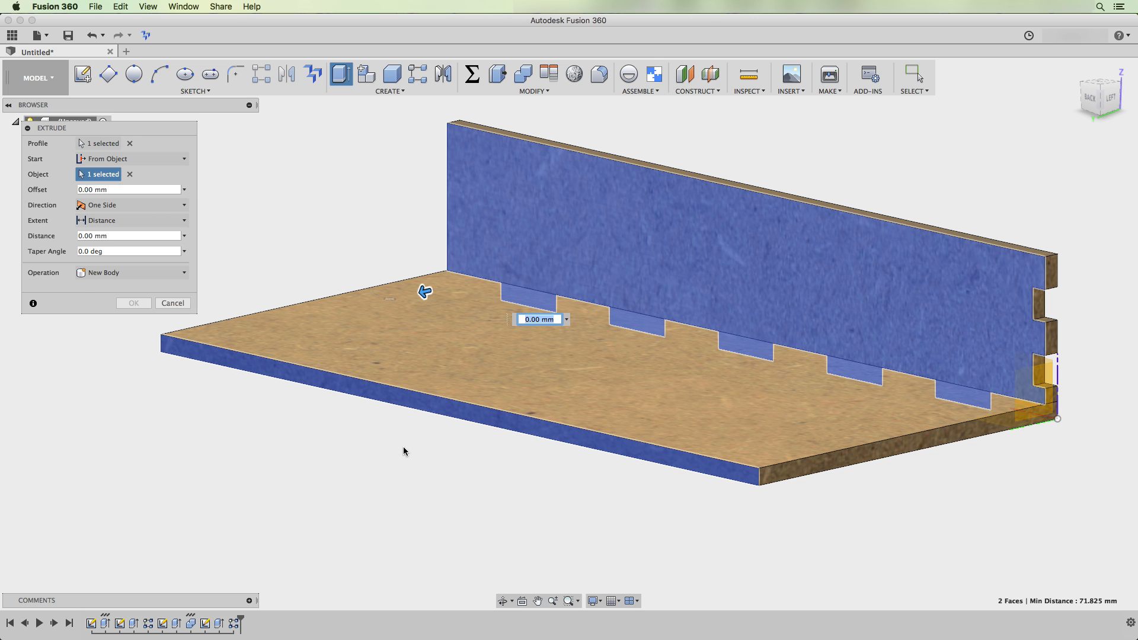
mouse_move(404, 451)
middle_mouse_down("shift")
mouse_move(381, 463)
mouse_move(388, 436)
middle_mouse_up("shift")
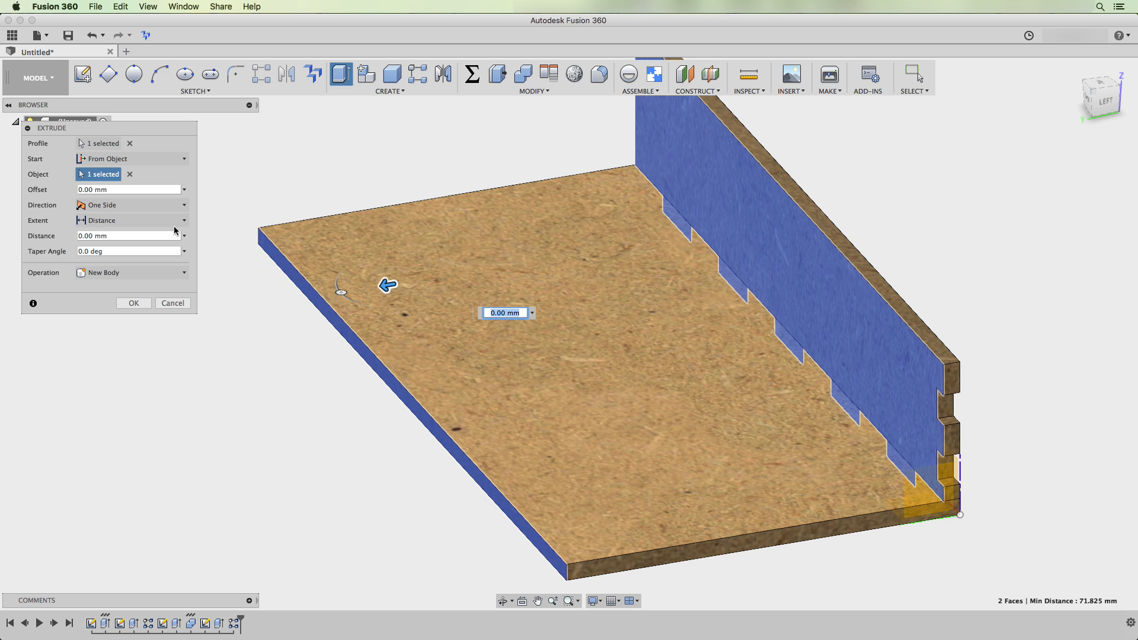
Extrude the face profile by -thickness as a new body, forming the back panel on the bottom panel's rear edge.
type("-")
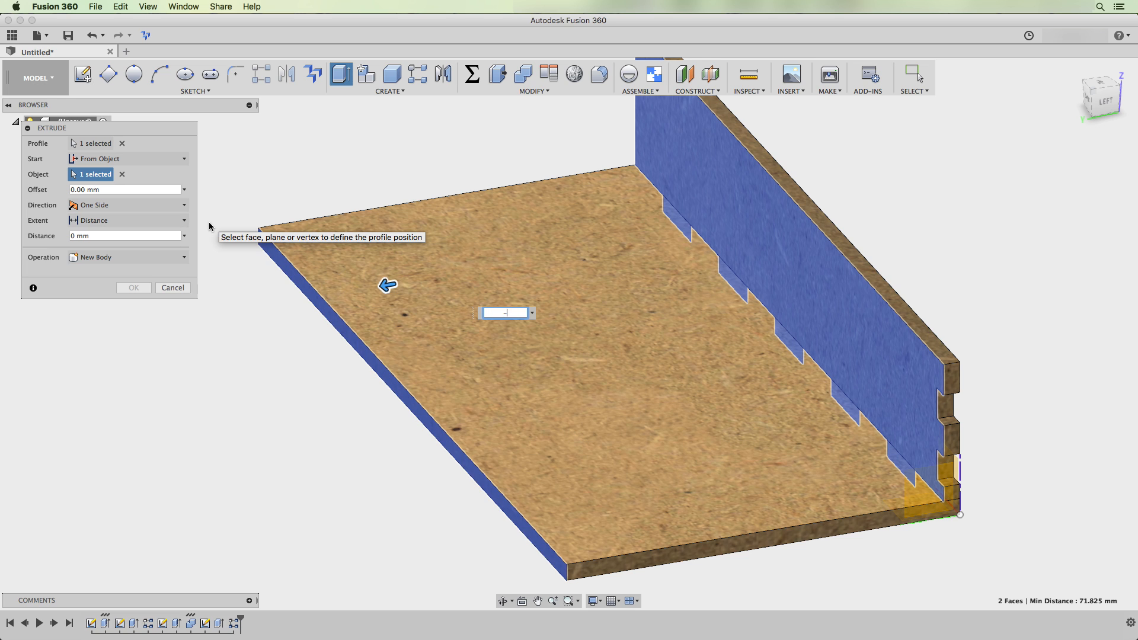
type("thickness")
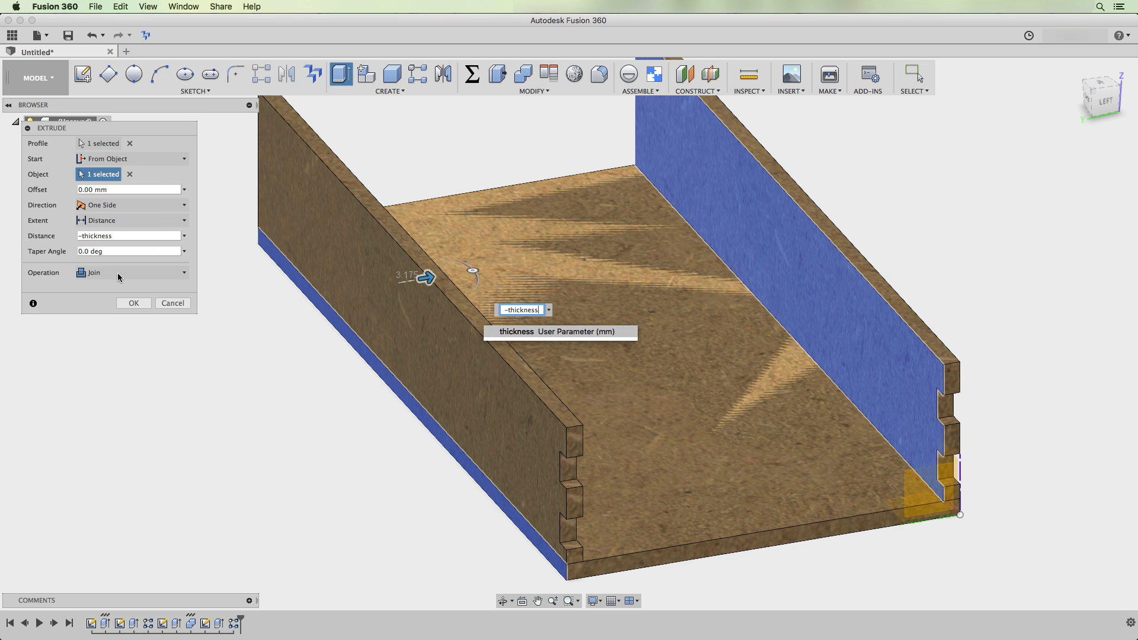
left_click(148, 274)
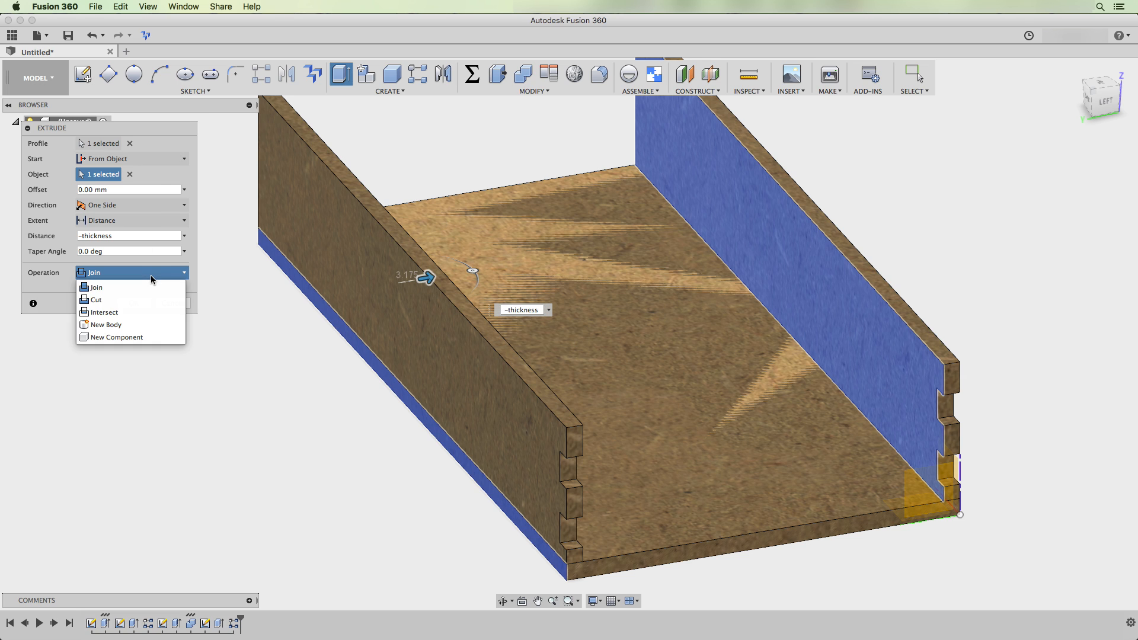
left_click(112, 325)
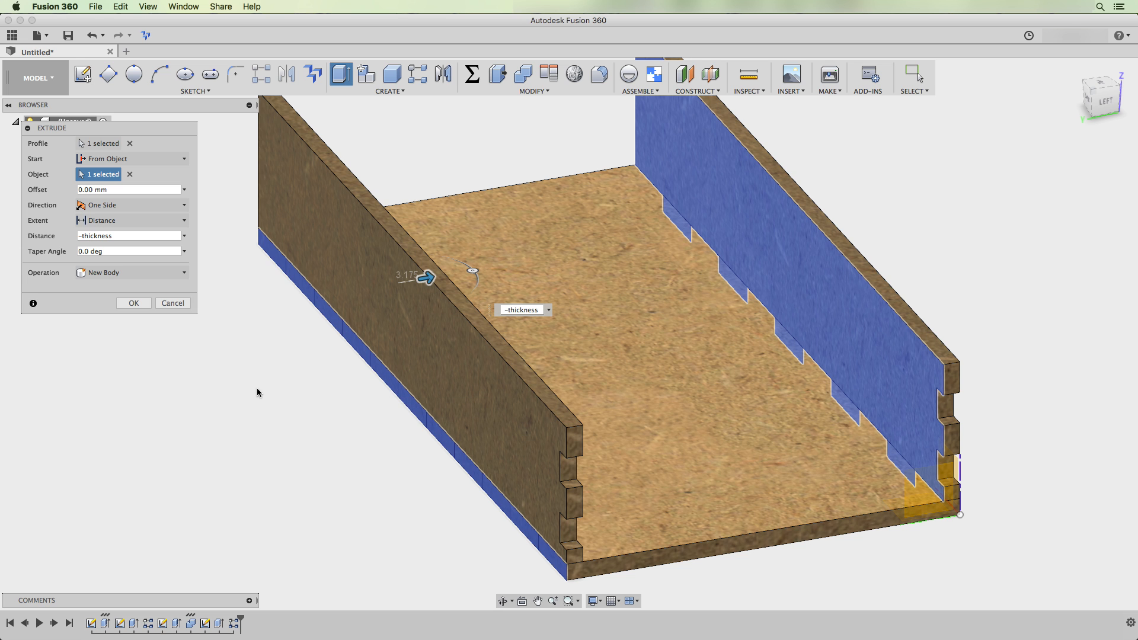
middle_click_drag(251, 378, 266, 375, "shift")
left_click(133, 302)
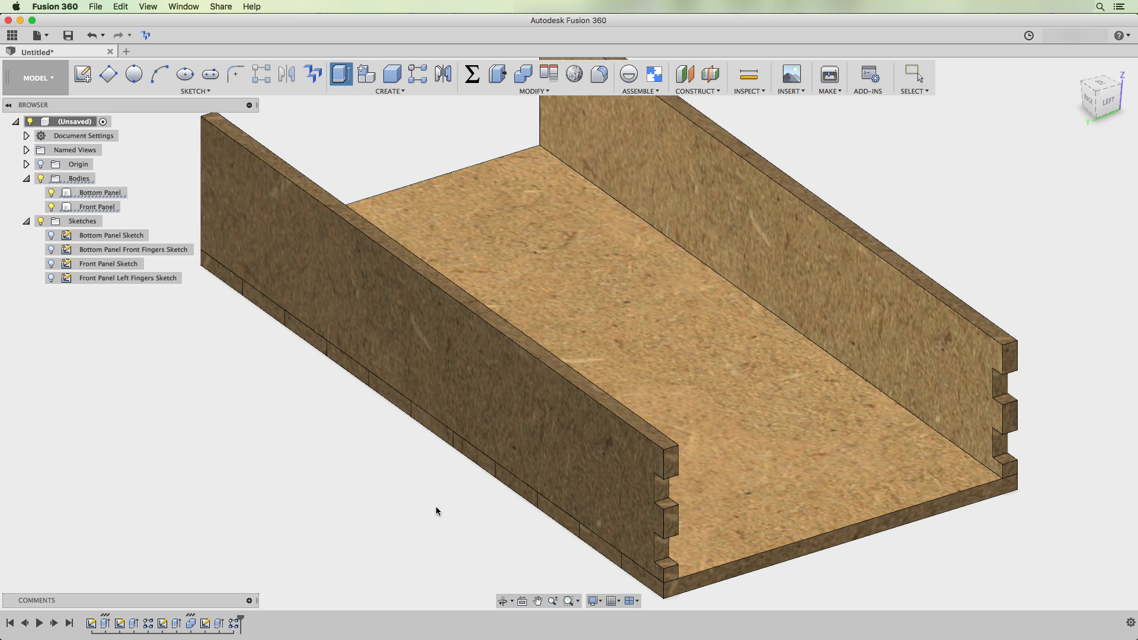
Hide the new back panel body to examine the bottom panel's rear edge, and show the body again.
scroll(436, 481, "down", 2)
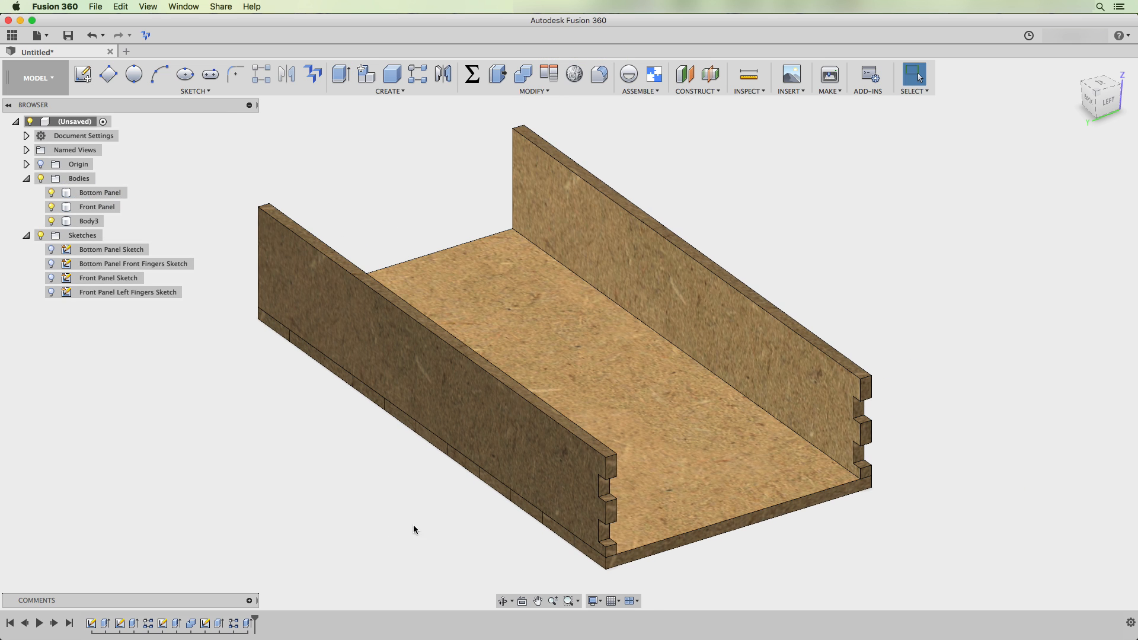
left_click(411, 396)
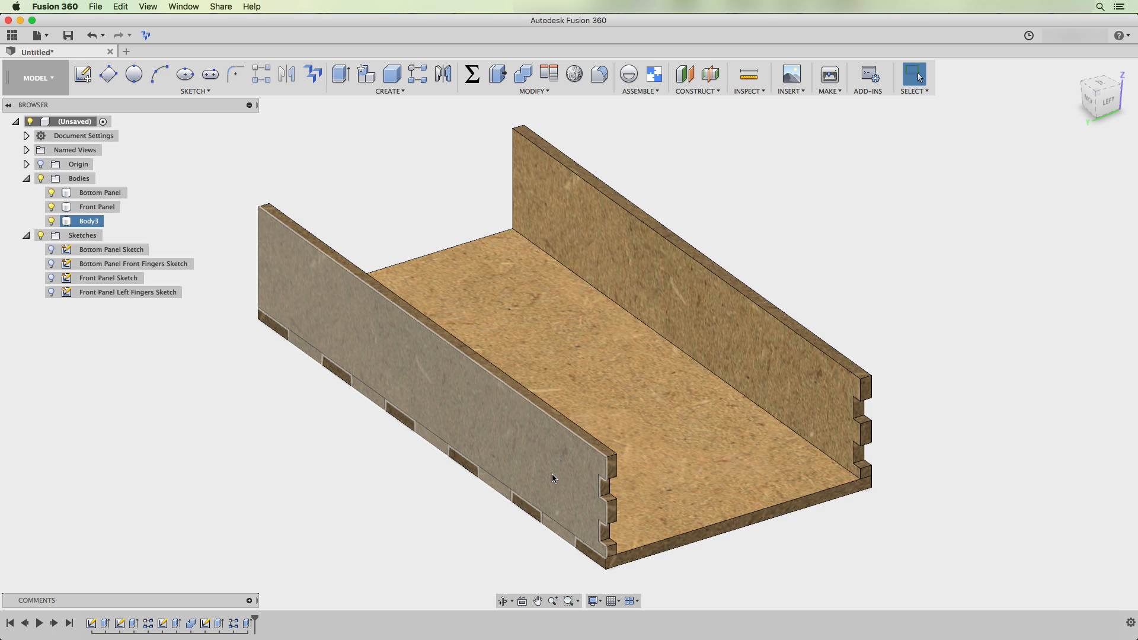
left_click(745, 335)
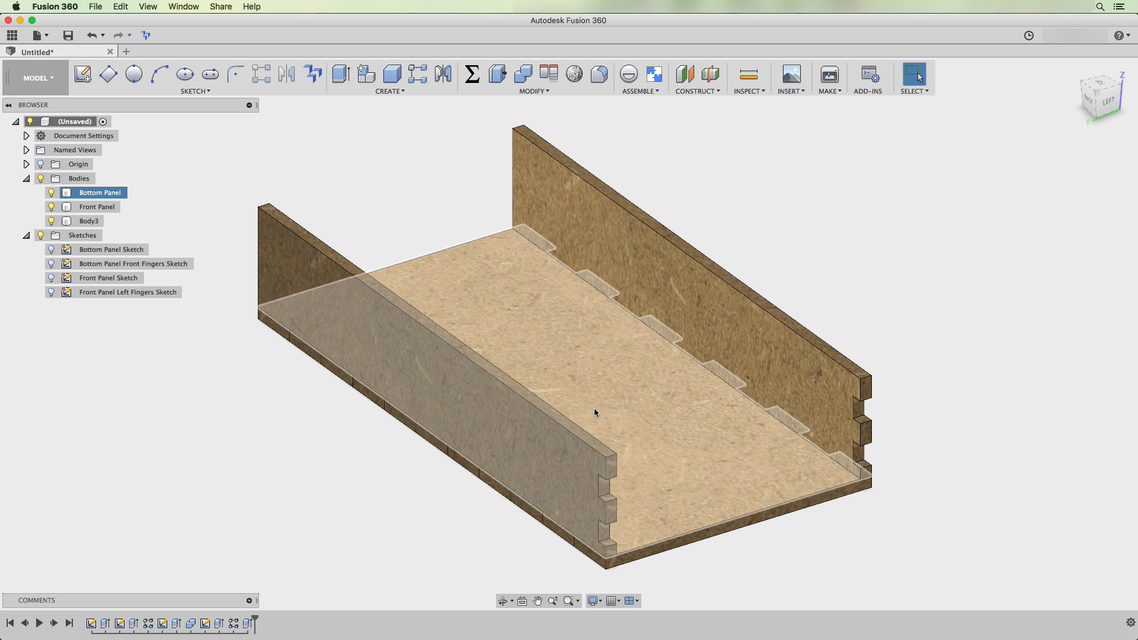
left_click(52, 224)
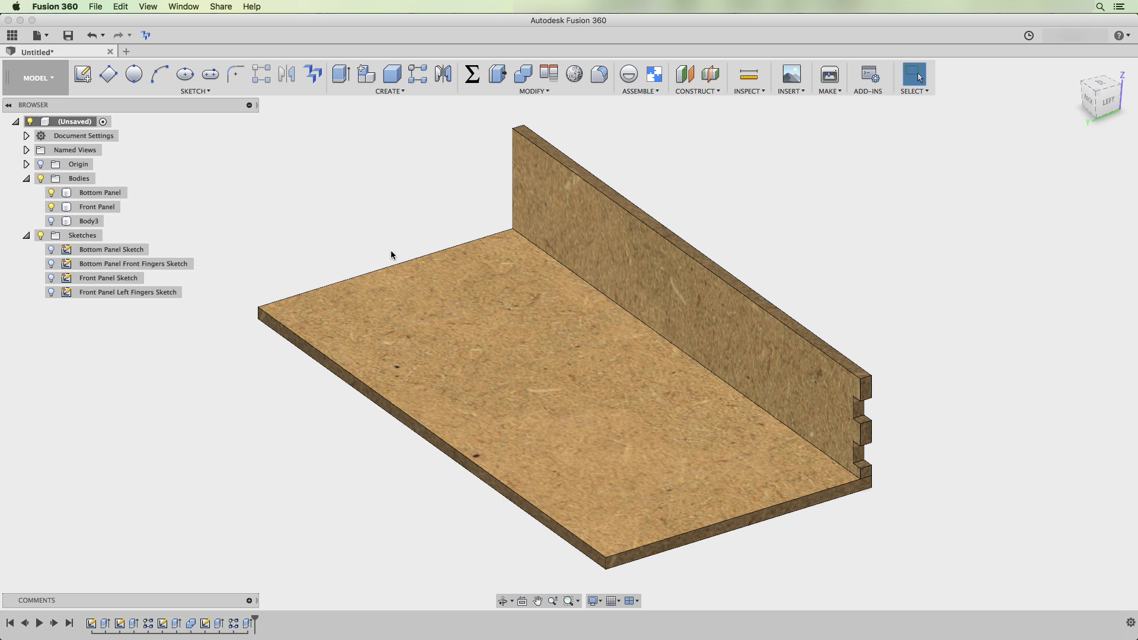
left_click(464, 414)
left_click(281, 247)
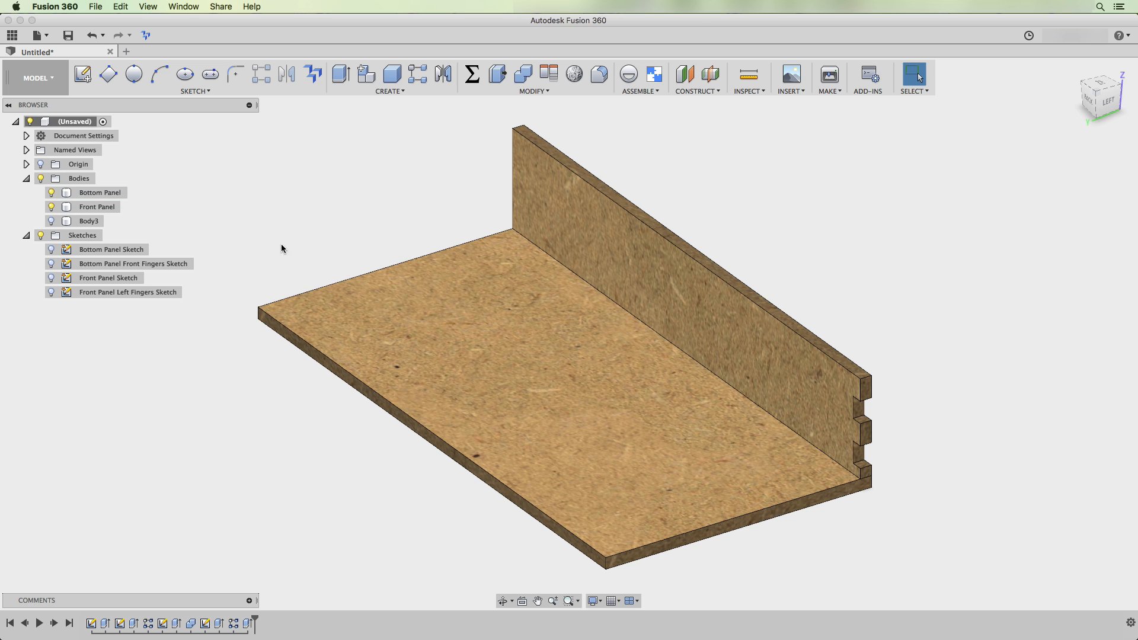
left_click(52, 221)
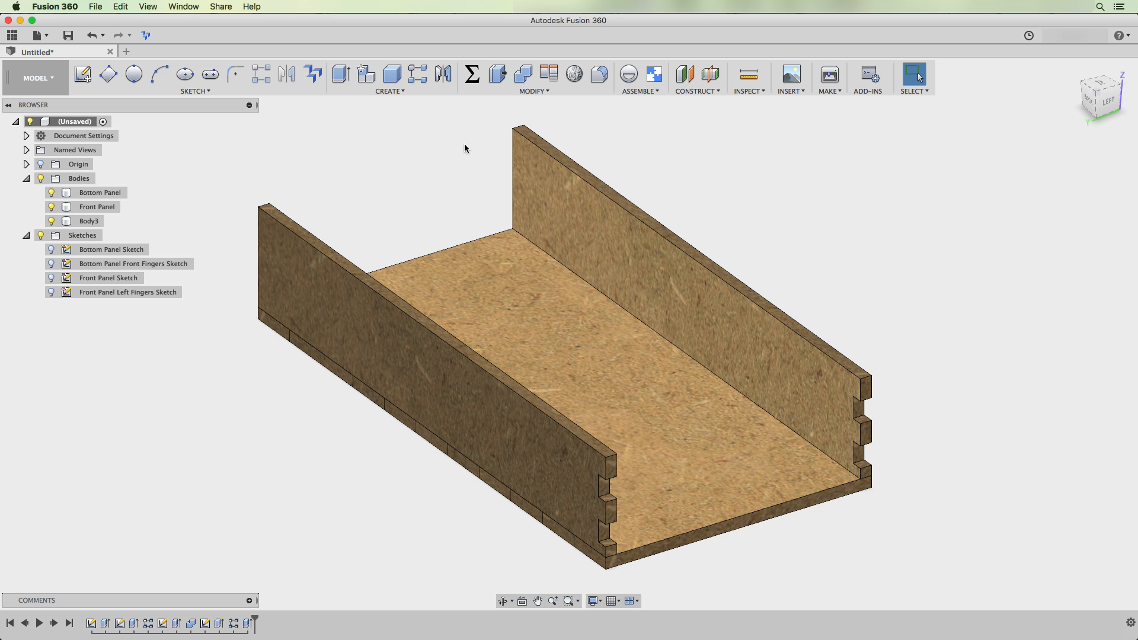
Cut the bottom panel with the back panel body while keeping the tool, and toggle the back panel's visibility to check the notches.
left_click(524, 75)
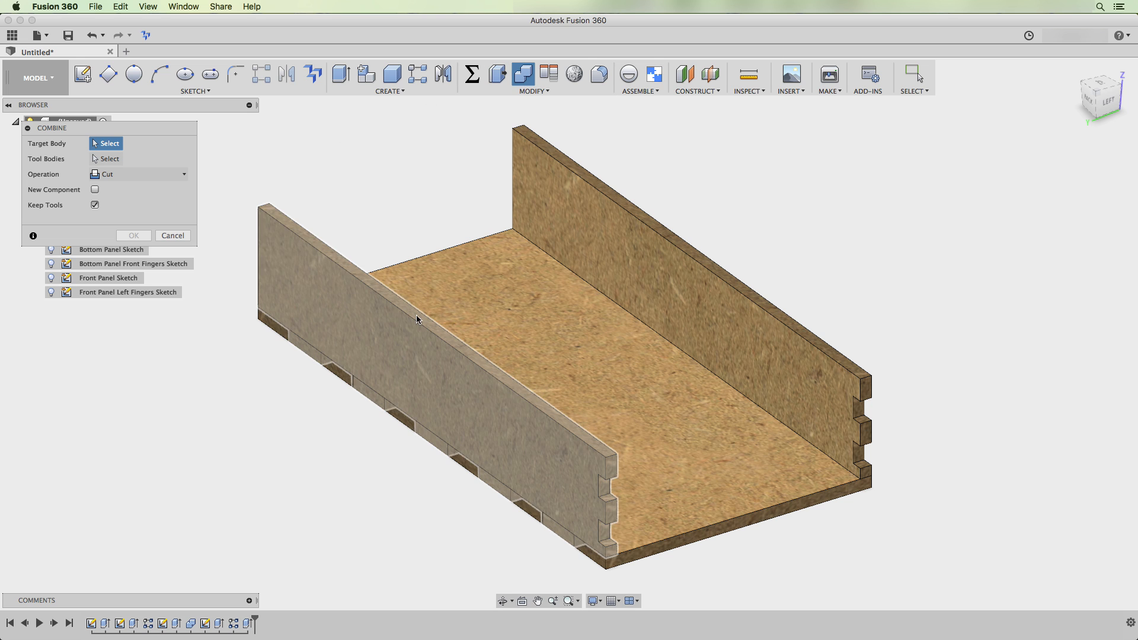
left_click(511, 330)
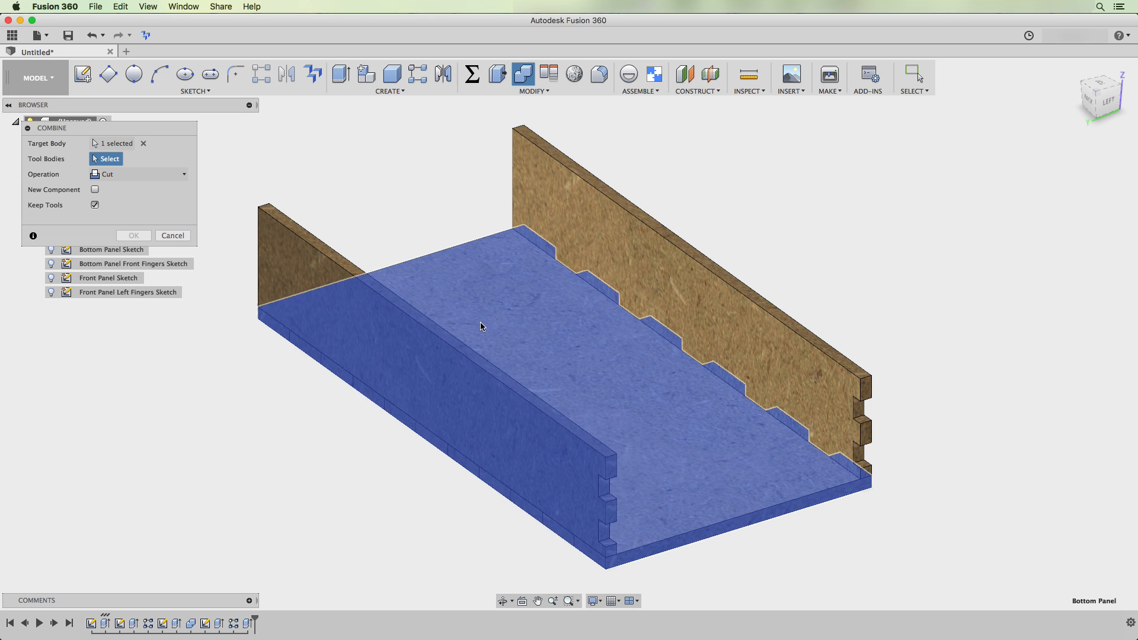
left_click(316, 274)
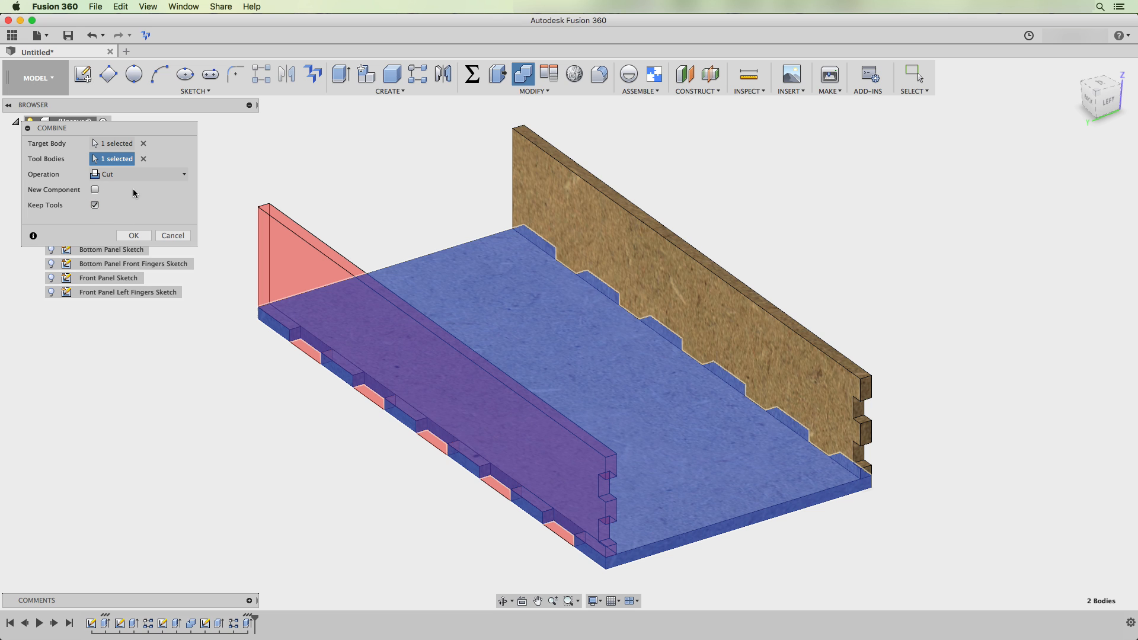
left_click(144, 236)
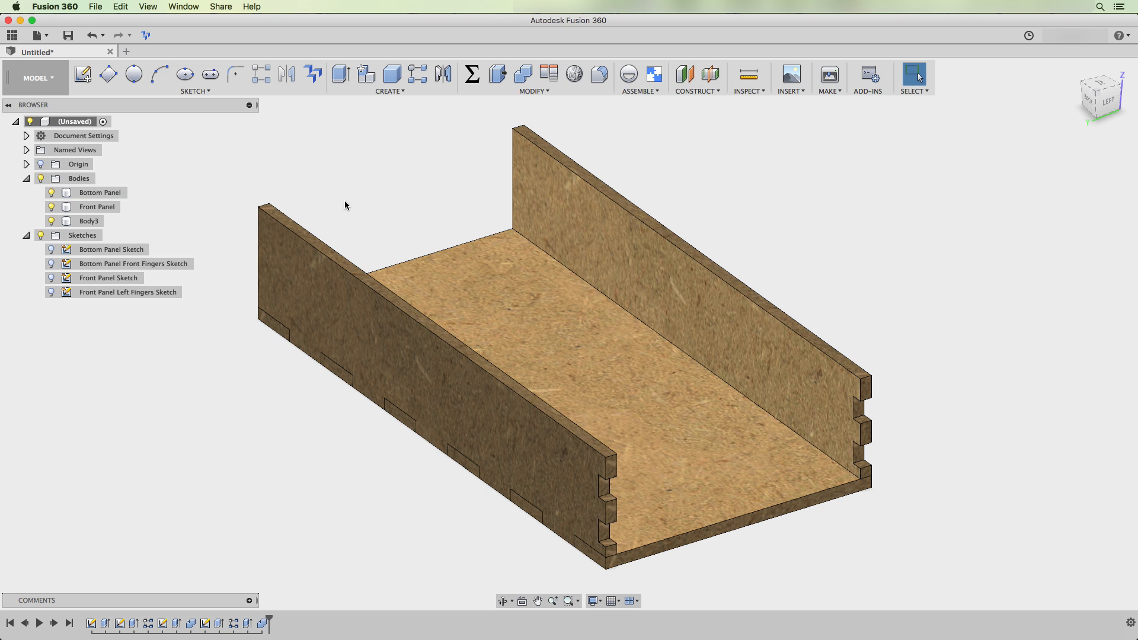
left_click(51, 221)
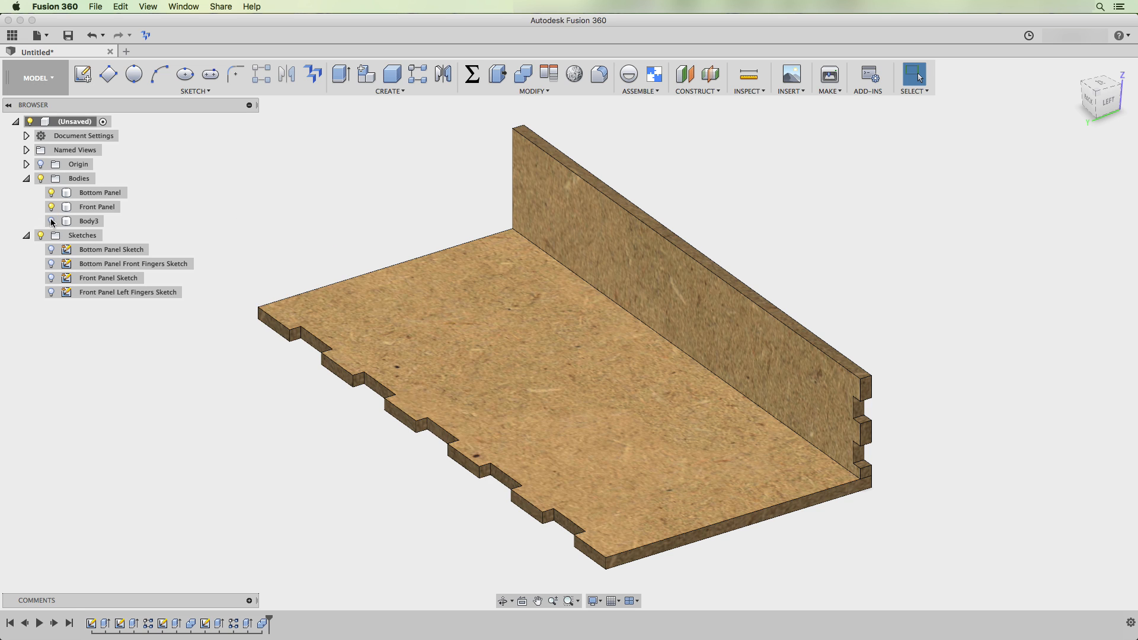
left_click(52, 221)
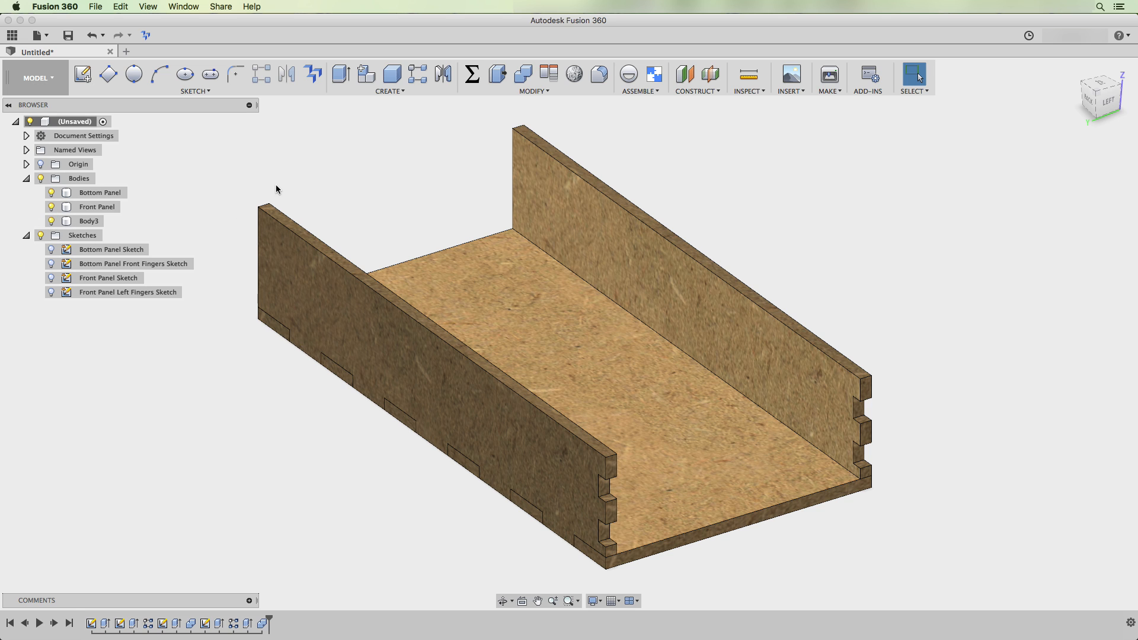
Rename the body Body3 as Back Panel.
left_click(95, 224)
double_click(85, 220)
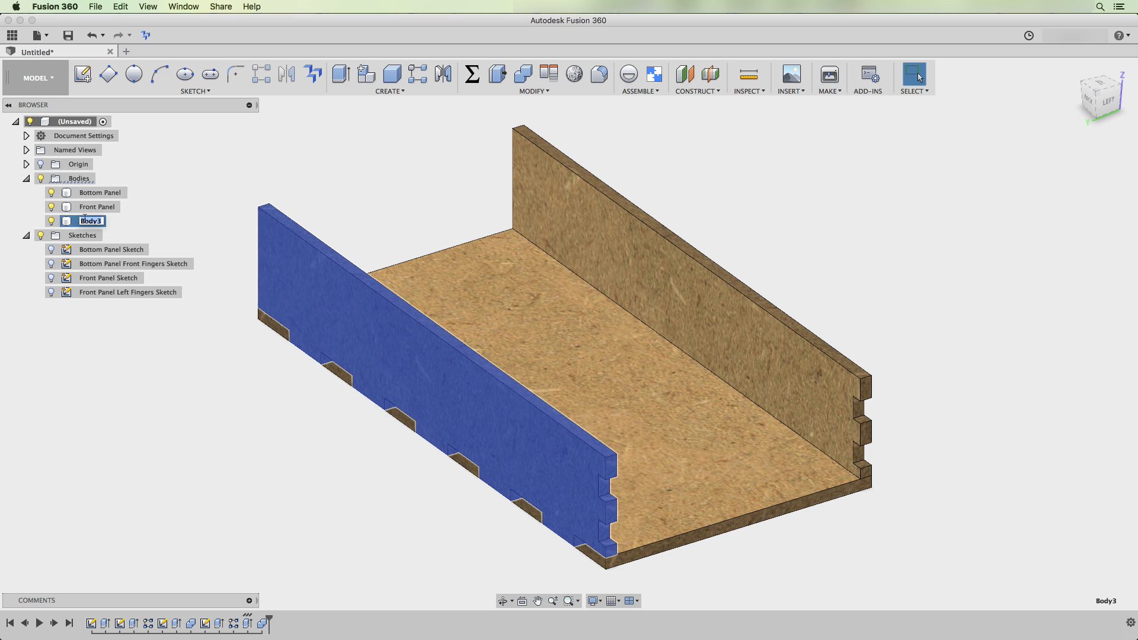
type("Back Panel")
key("Return")
left_click(390, 164)
Apply the MDF Board appearance to the inner and outer faces of the back panel, with faces as the target type.
middle_click_drag(390, 161, 346, 160, "shift")
key("a")
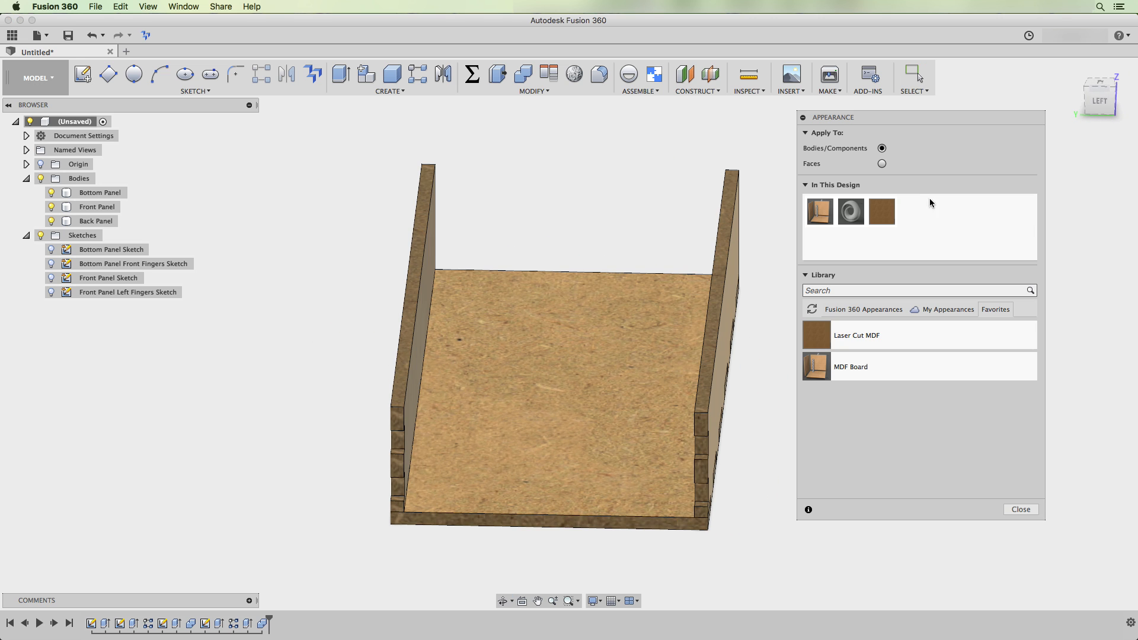
left_click_drag(820, 212, 432, 276)
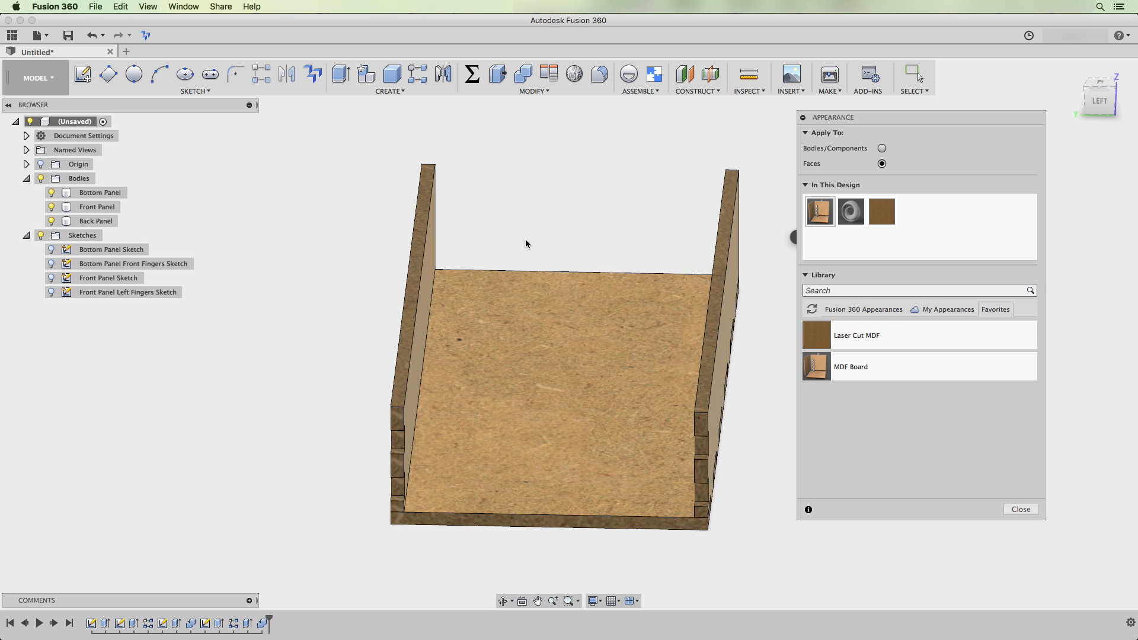
middle_click_drag(526, 244, 624, 226, "shift")
left_click_drag(821, 212, 436, 336)
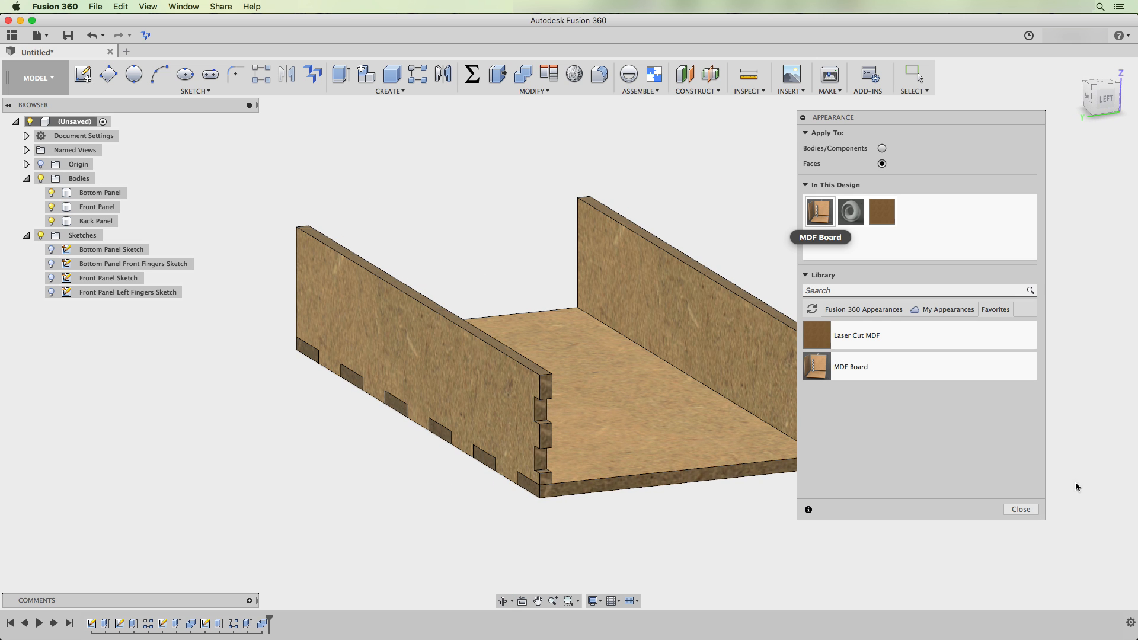
left_click(1021, 509)
On the left vertical origin plane, sketch a three-point rectangle spanning the box end from the back panel's lower corner to the front panel's upper corner.
middle_click_drag(1040, 453, 1013, 440, "shift")
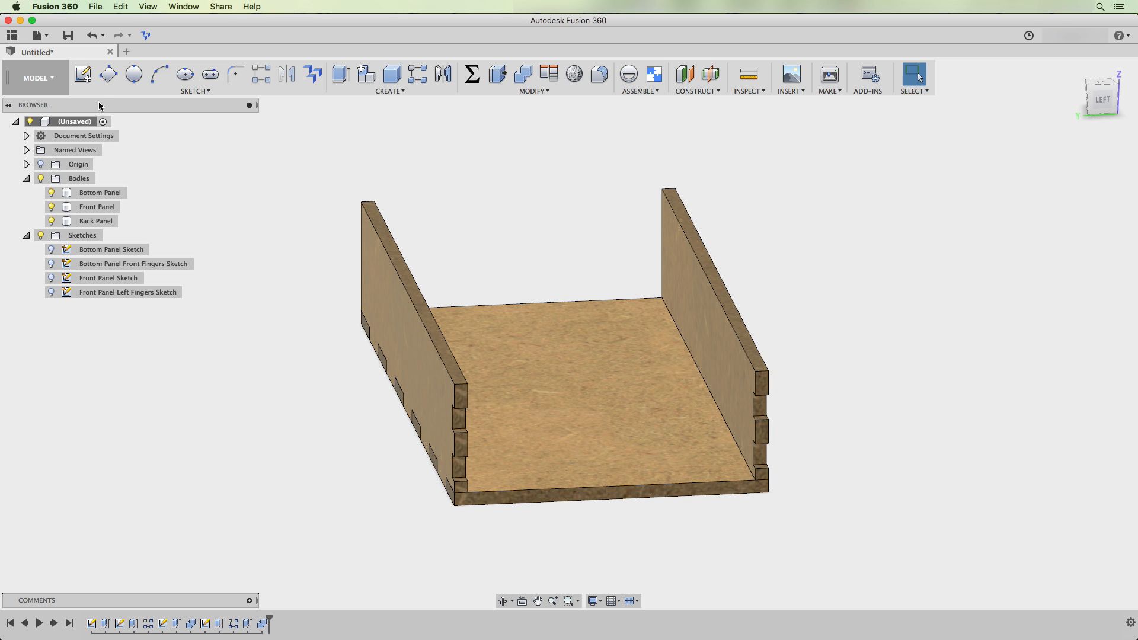
left_click(83, 73)
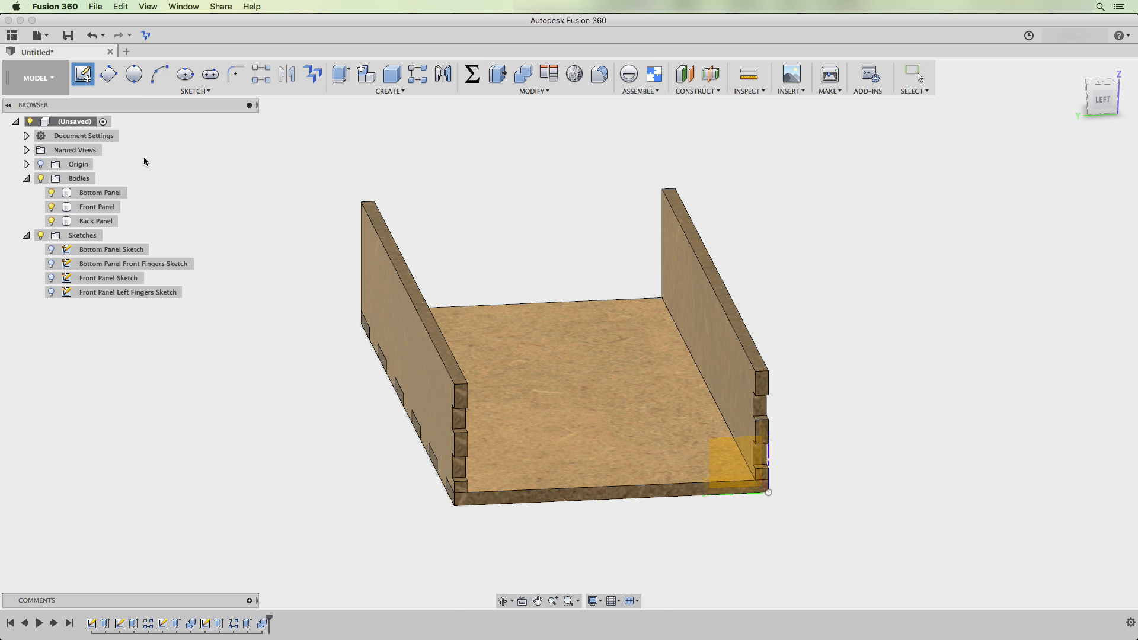
left_click(738, 461)
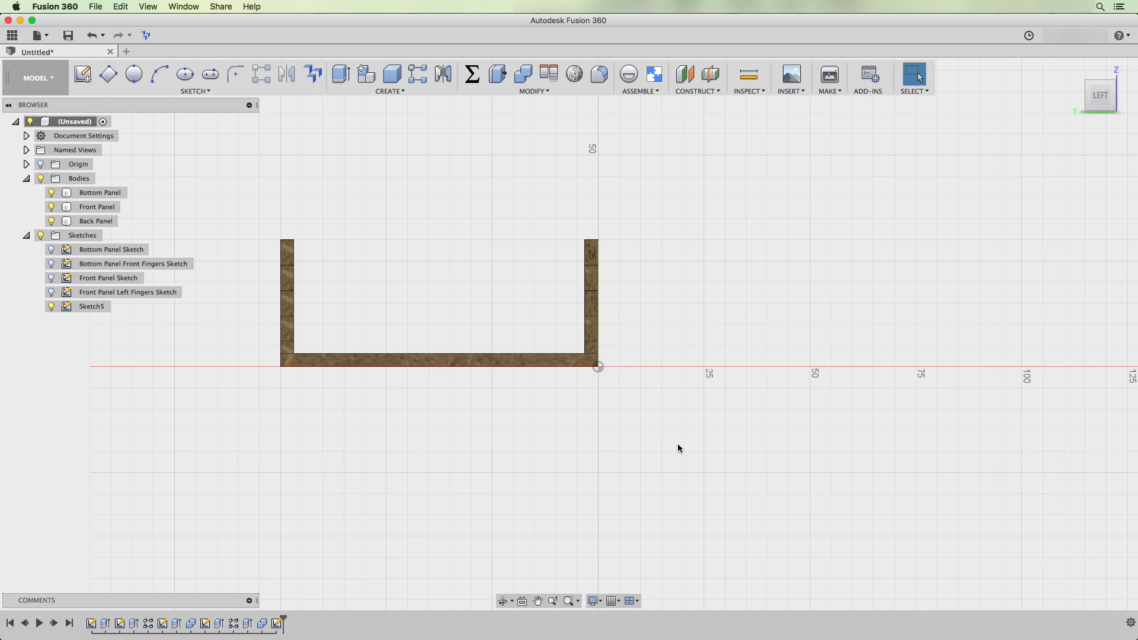
left_click_drag(670, 442, 795, 468)
key("Escape")
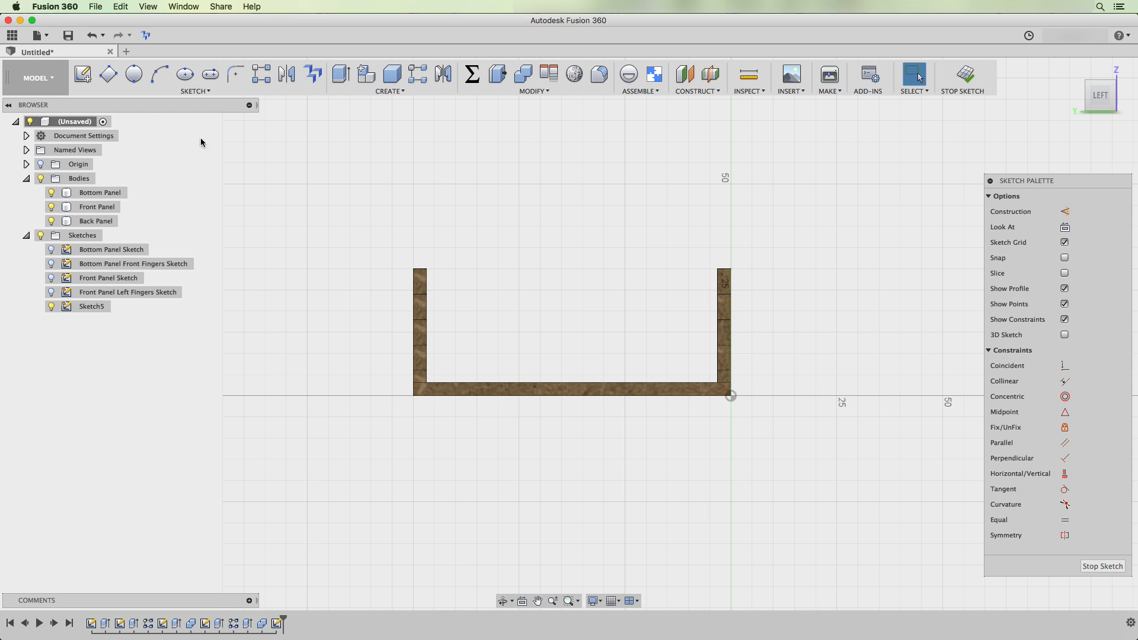
left_click(107, 76)
left_click(415, 396)
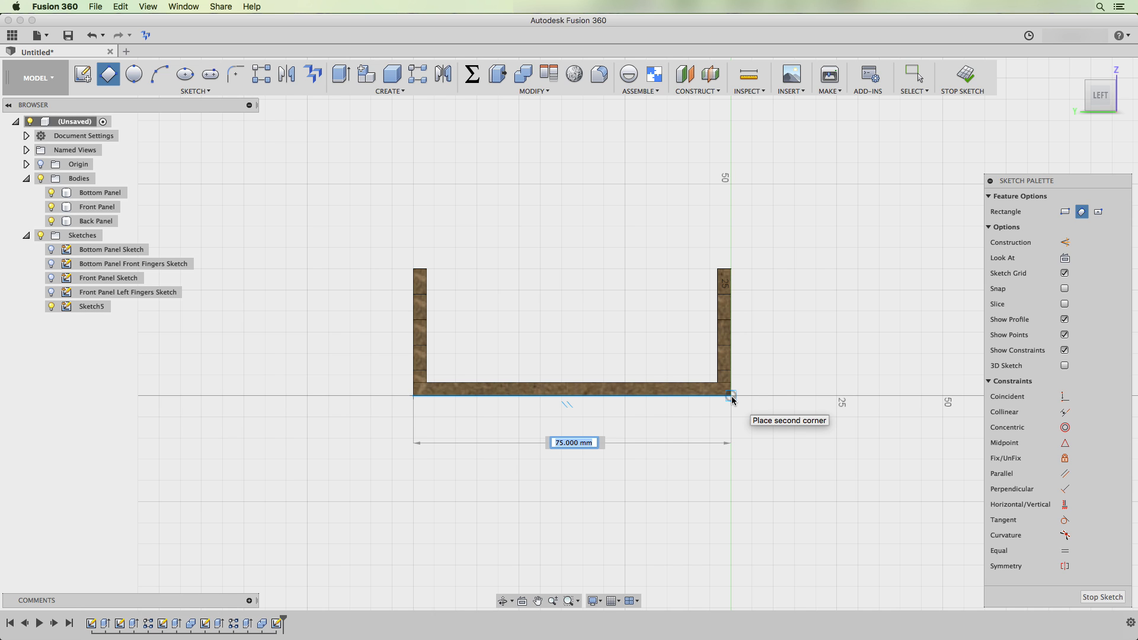
left_click(732, 397)
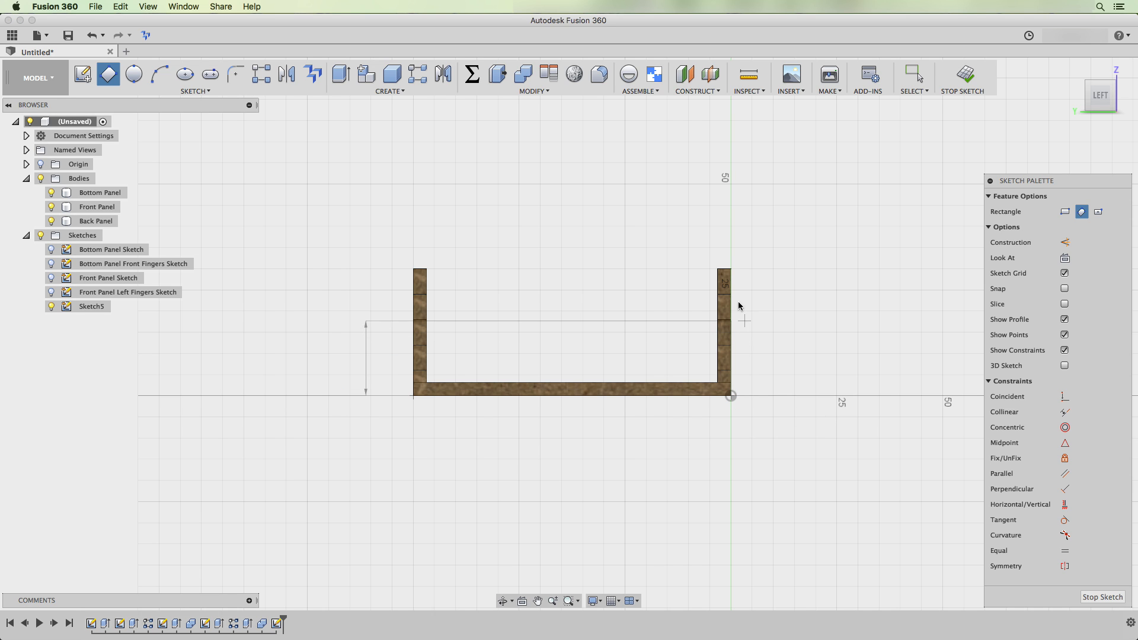
left_click(732, 271)
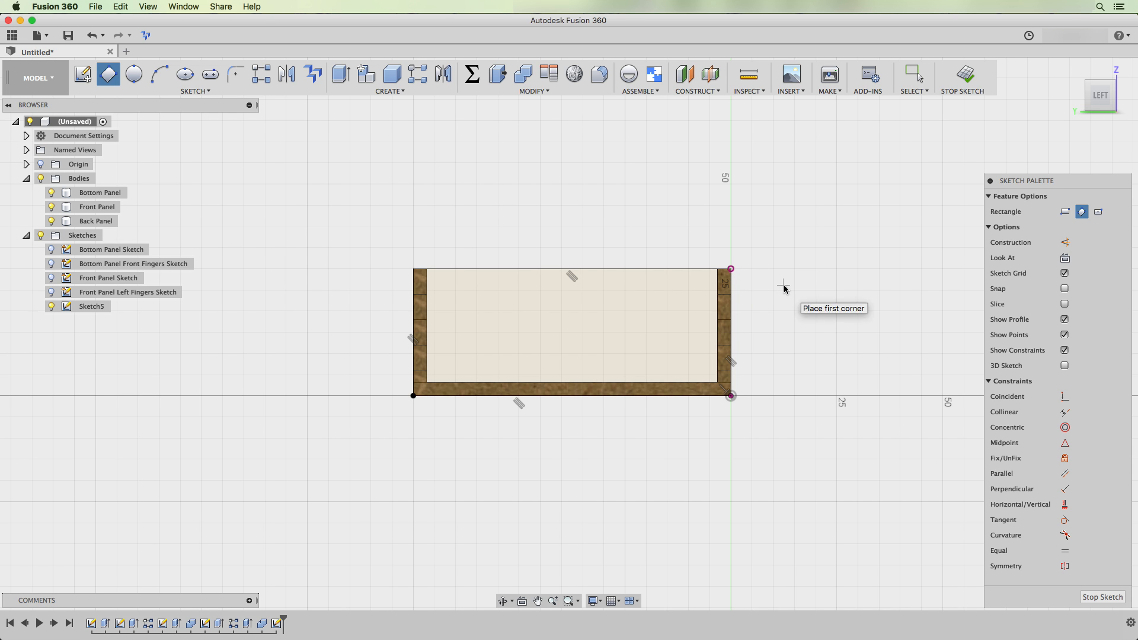
middle_click_drag(811, 339, 816, 379, "shift")
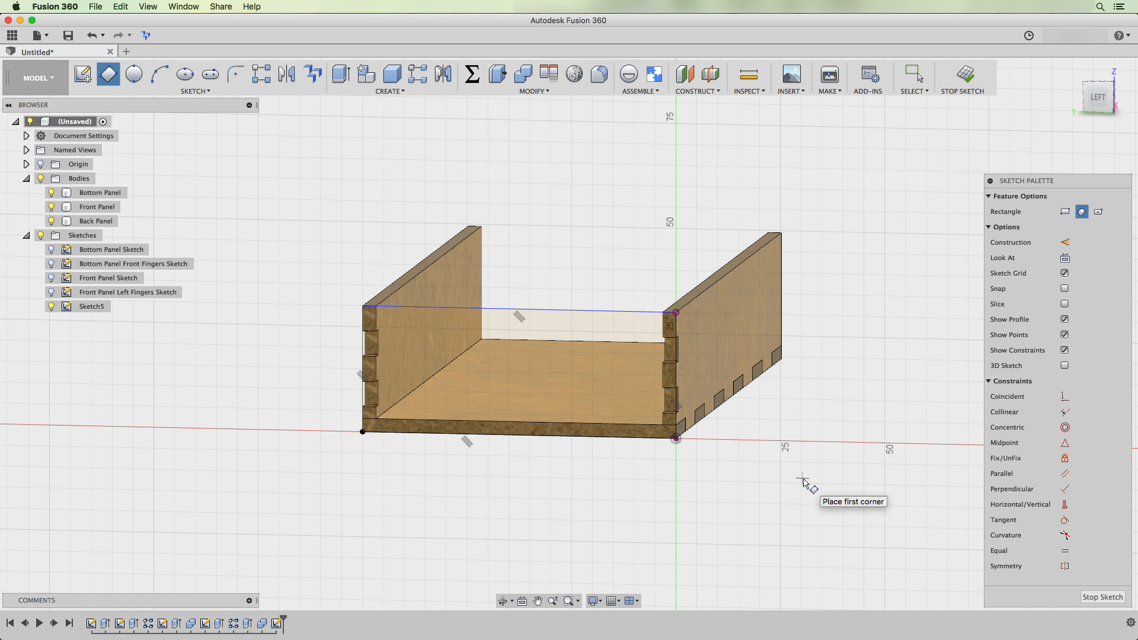
key("Escape")
left_click(963, 76)
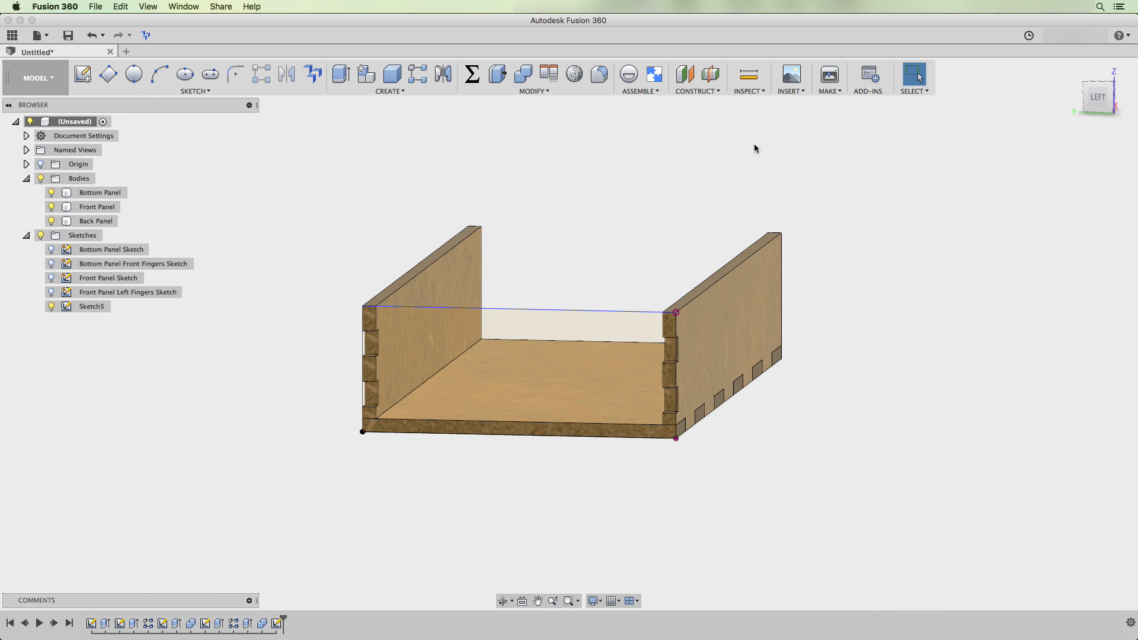
Extrude the end rectangle by thickness as a new body to form the left panel.
middle_click_drag(754, 144, 706, 172, "shift")
key("e")
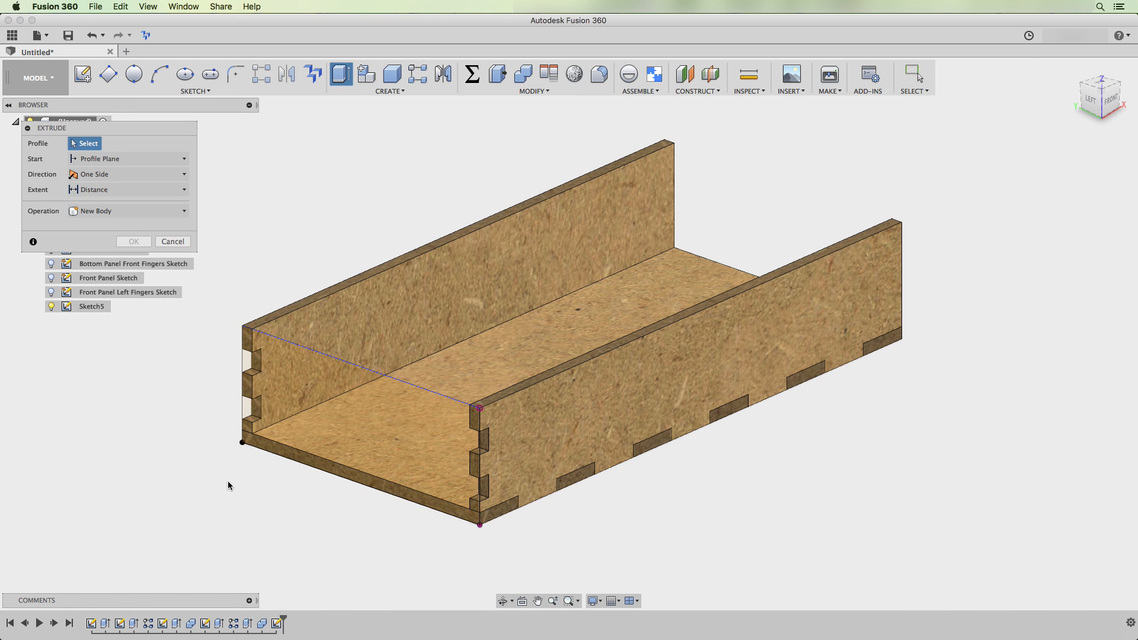
left_click(307, 429)
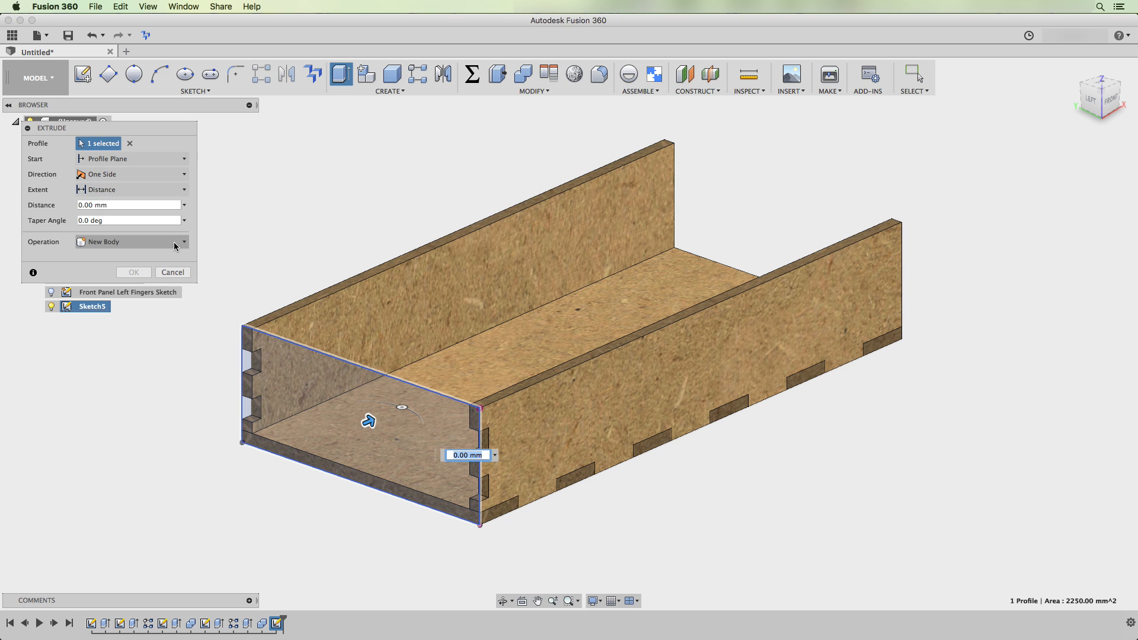
type("thickness")
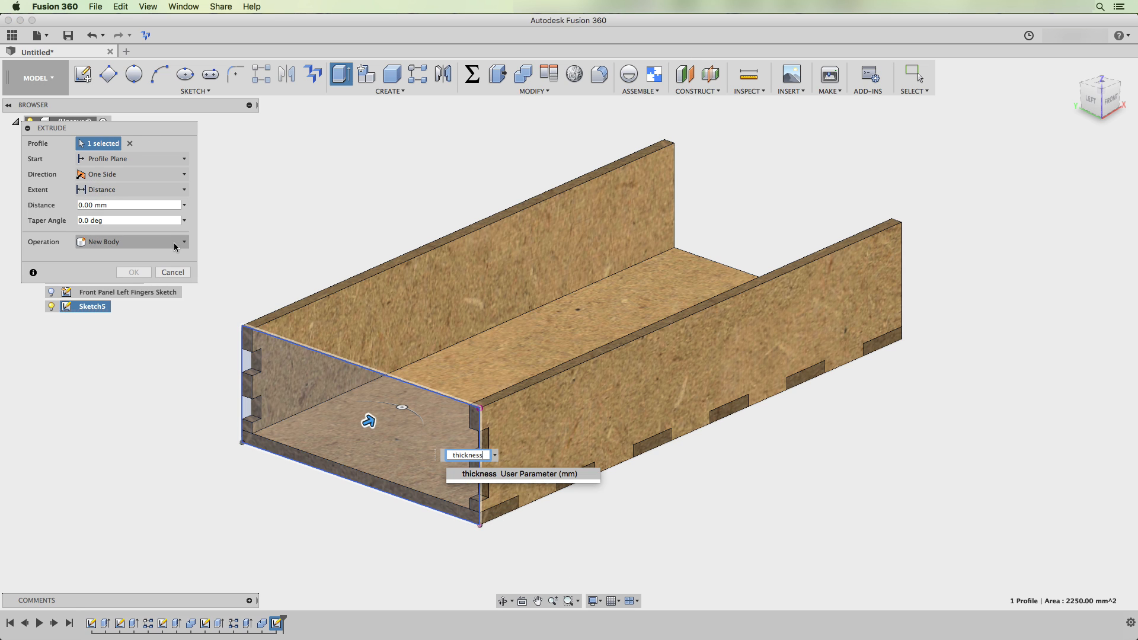
left_click(177, 247)
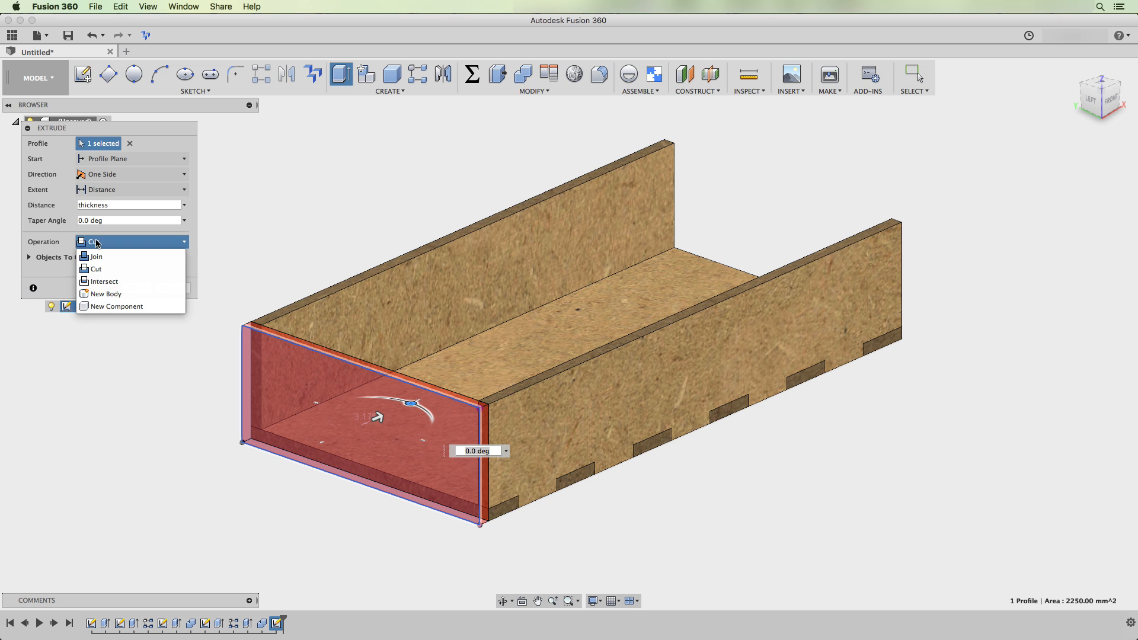
left_click(116, 295)
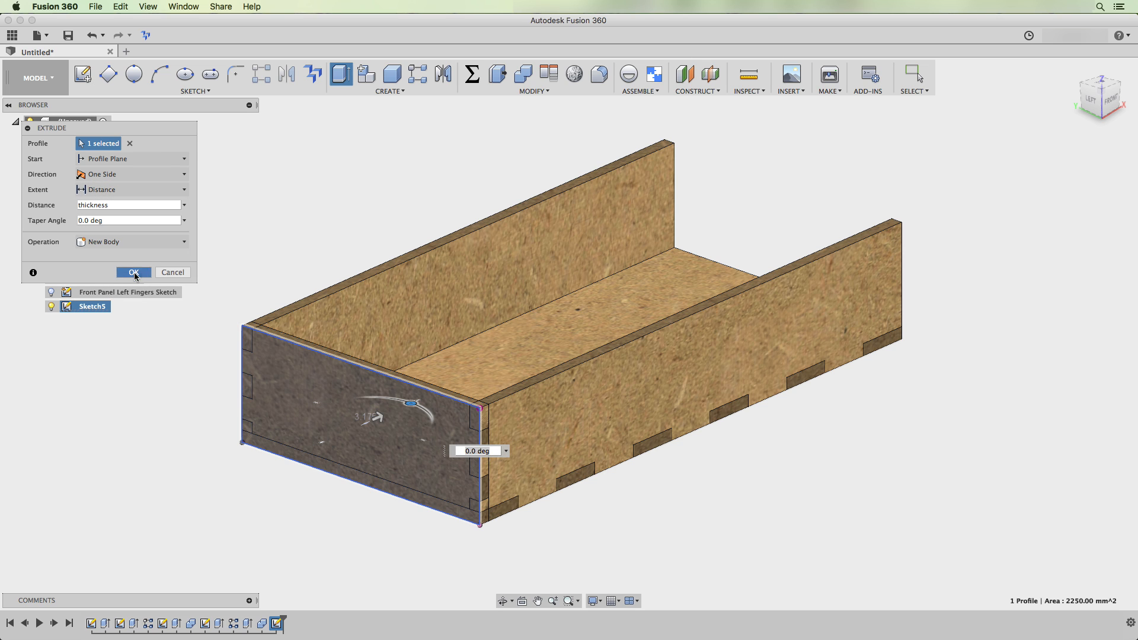
left_click(134, 272)
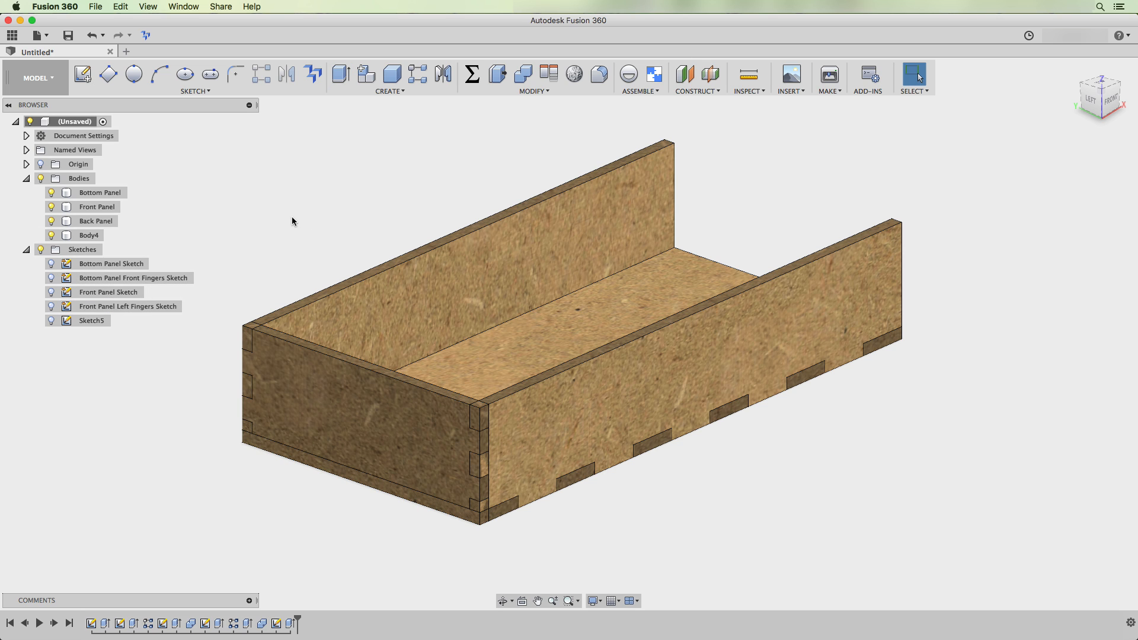
Apply the MDF Board appearance to the outer and inner faces of the new left panel body.
key("a")
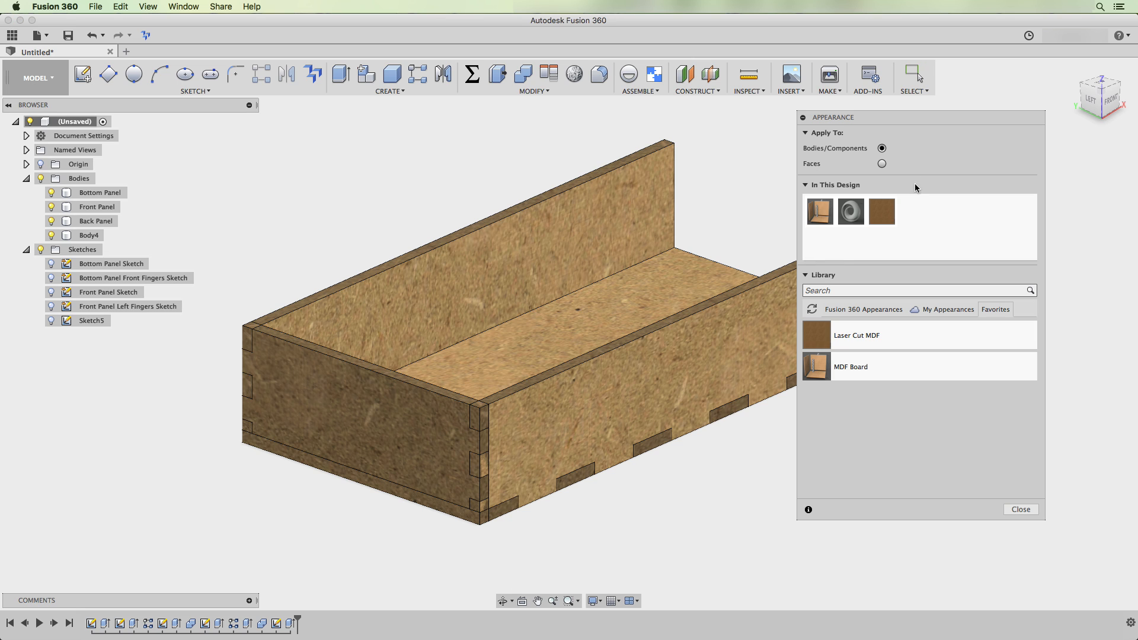
left_click(882, 163)
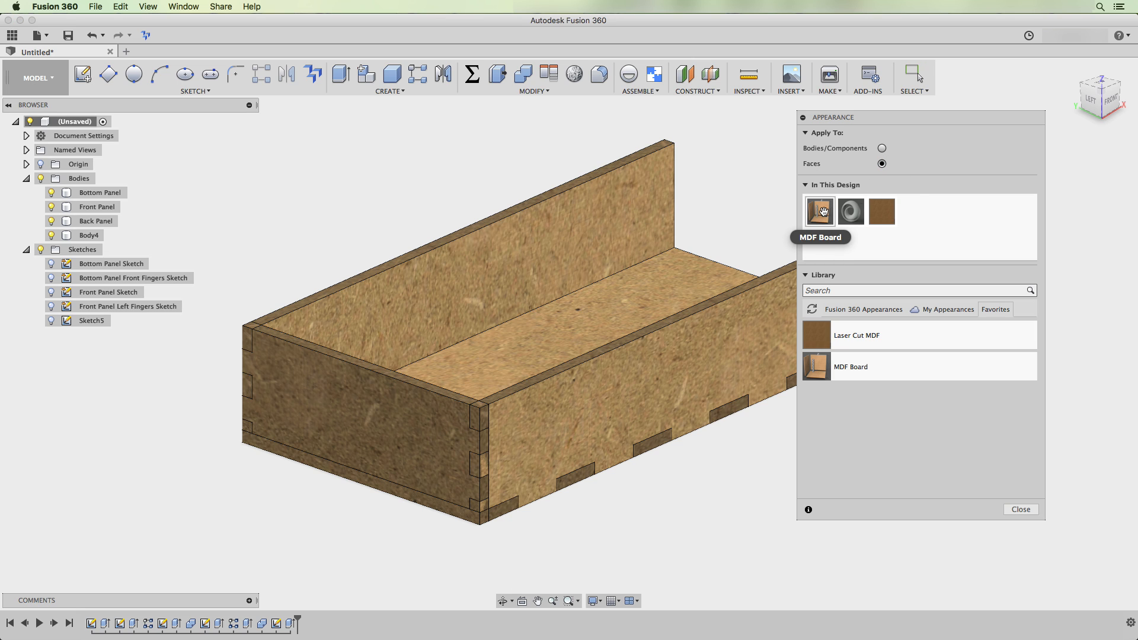
left_click_drag(817, 220, 515, 422)
middle_click_drag(504, 423, 373, 420, "shift")
left_click_drag(819, 214, 611, 225)
middle_click_drag(234, 368, 388, 368, "shift")
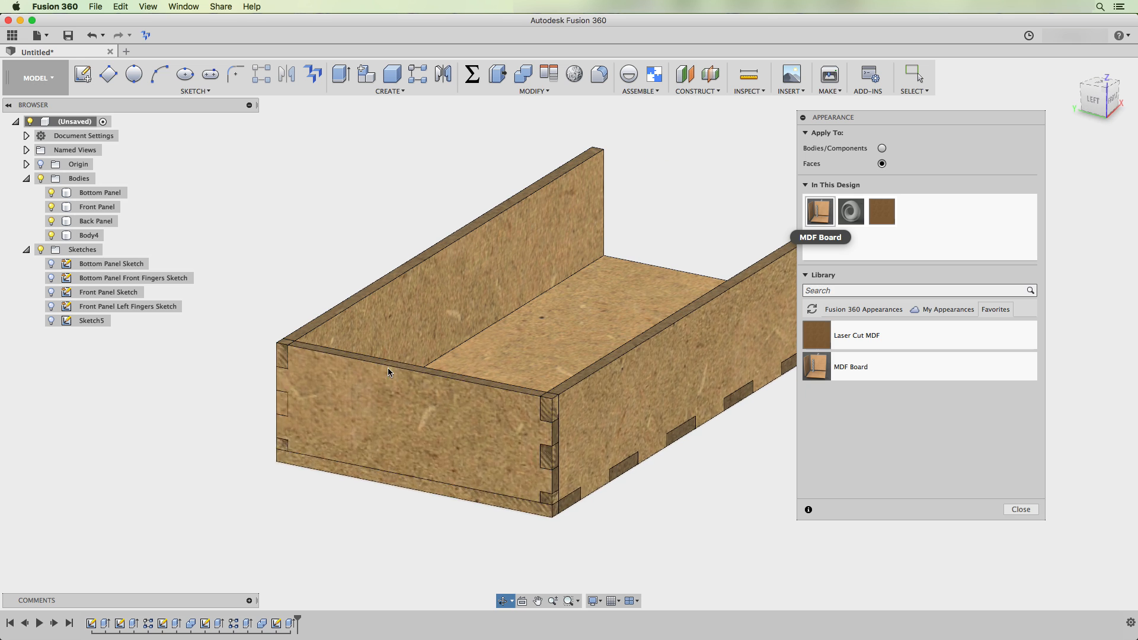
left_click(1036, 512)
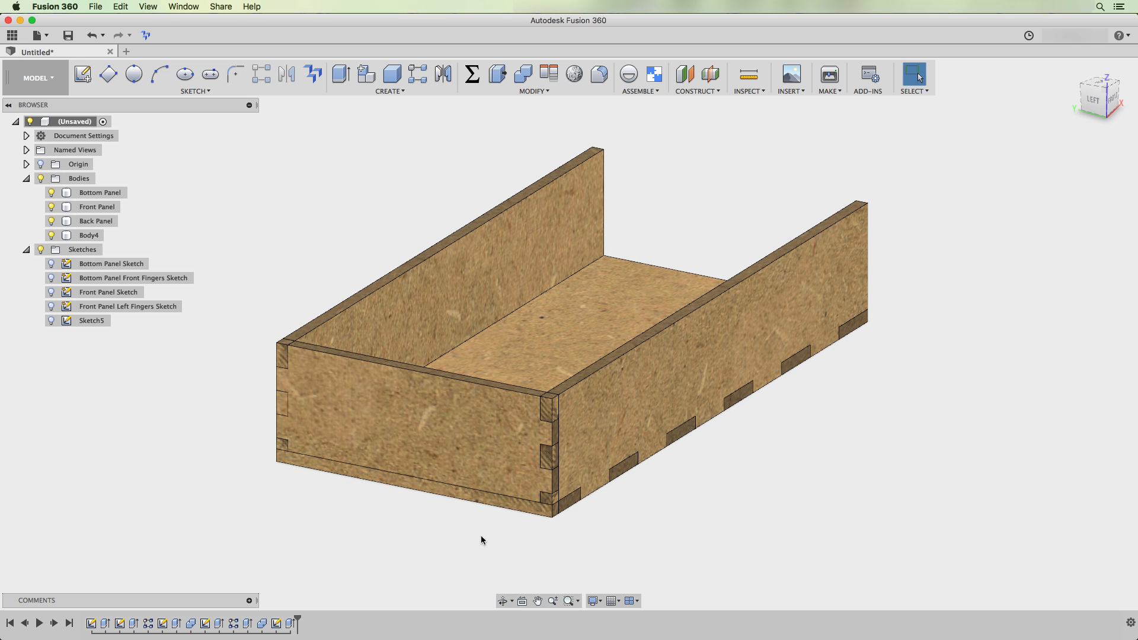
left_click(527, 76)
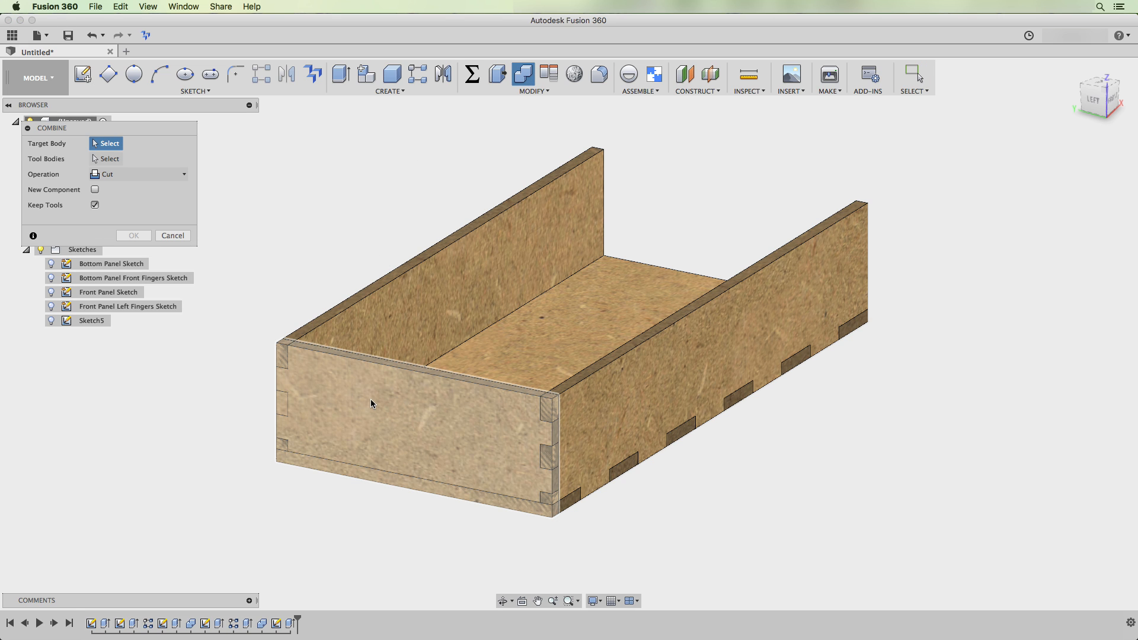
left_click(391, 436)
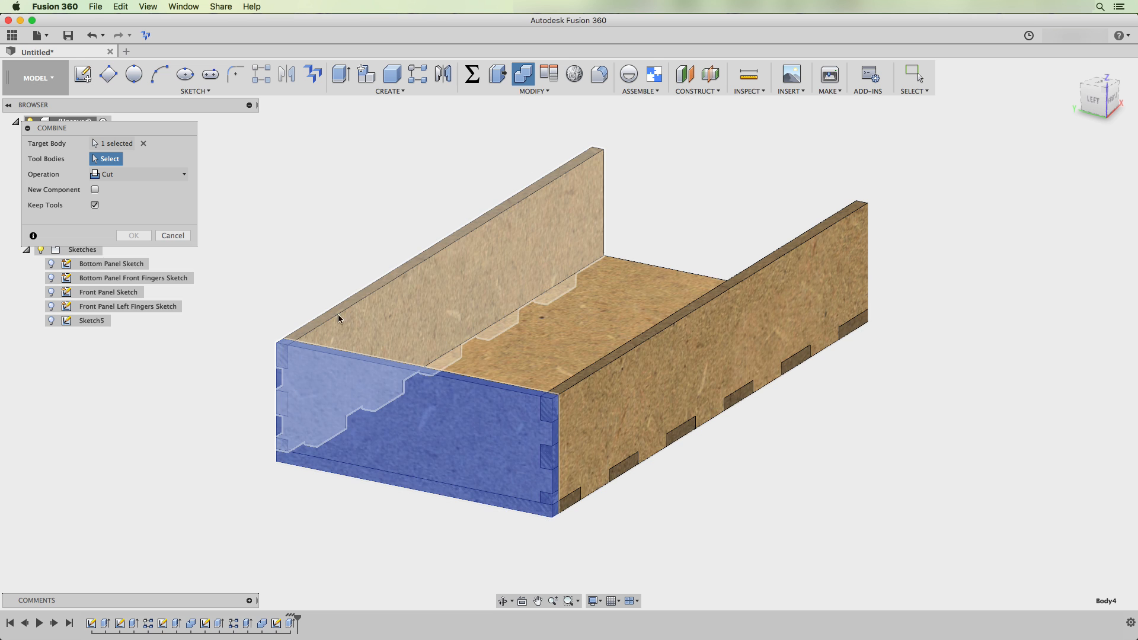
left_click(432, 293)
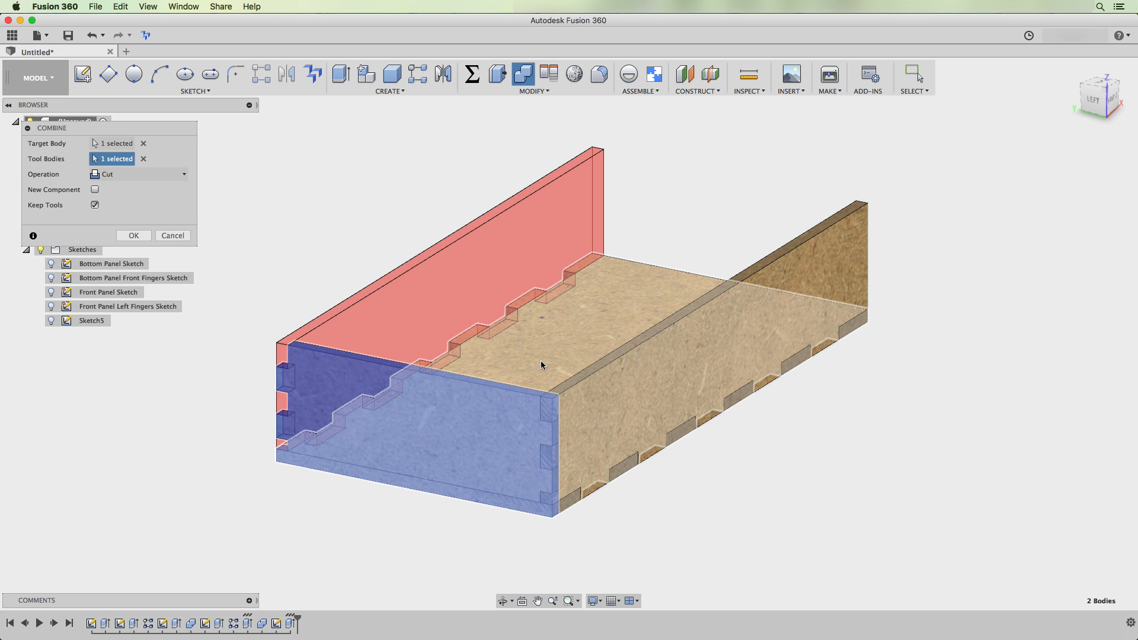
left_click(541, 360)
left_click(665, 379)
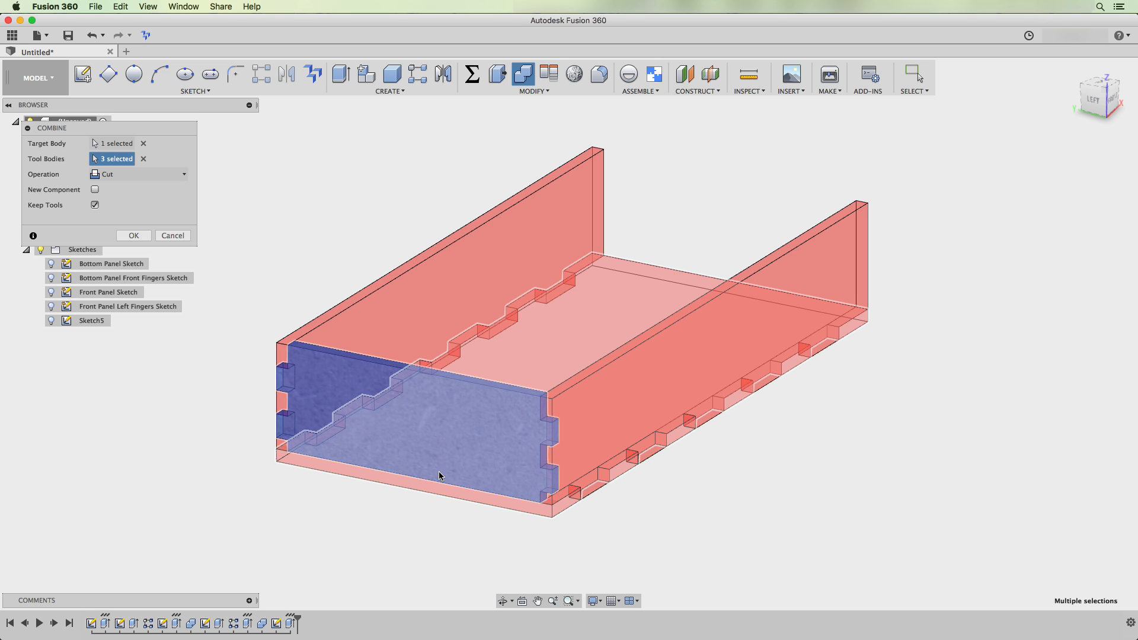
left_click(180, 236)
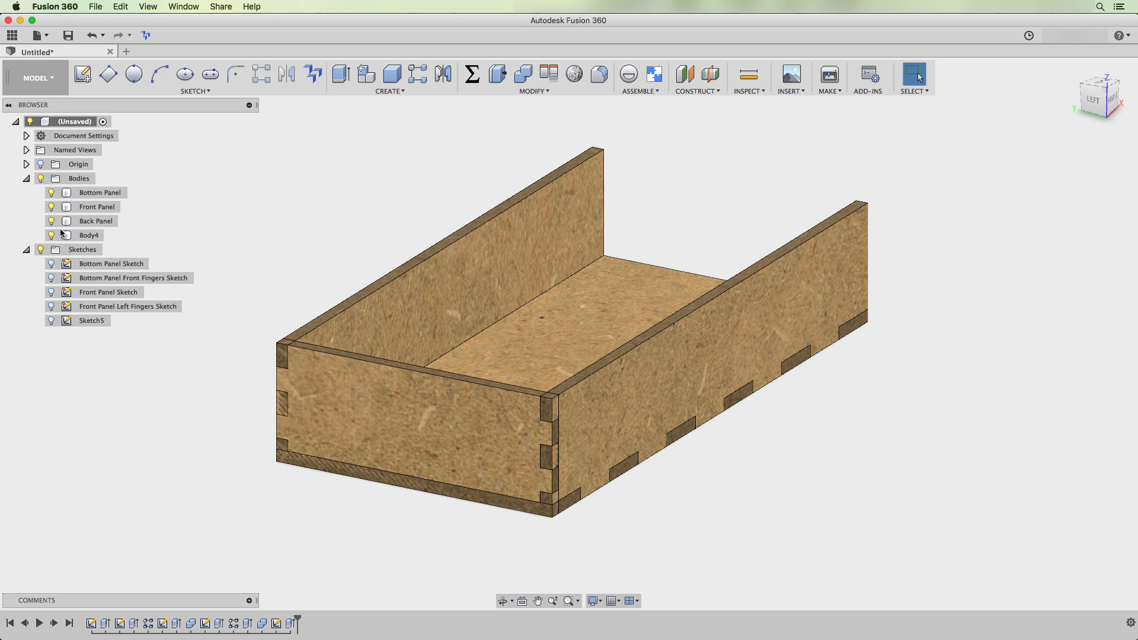
Hide the left panel and, on the bottom panel's left end face, sketch a rectangle about 8.4 mm wide spanning the panel thickness.
left_click(51, 236)
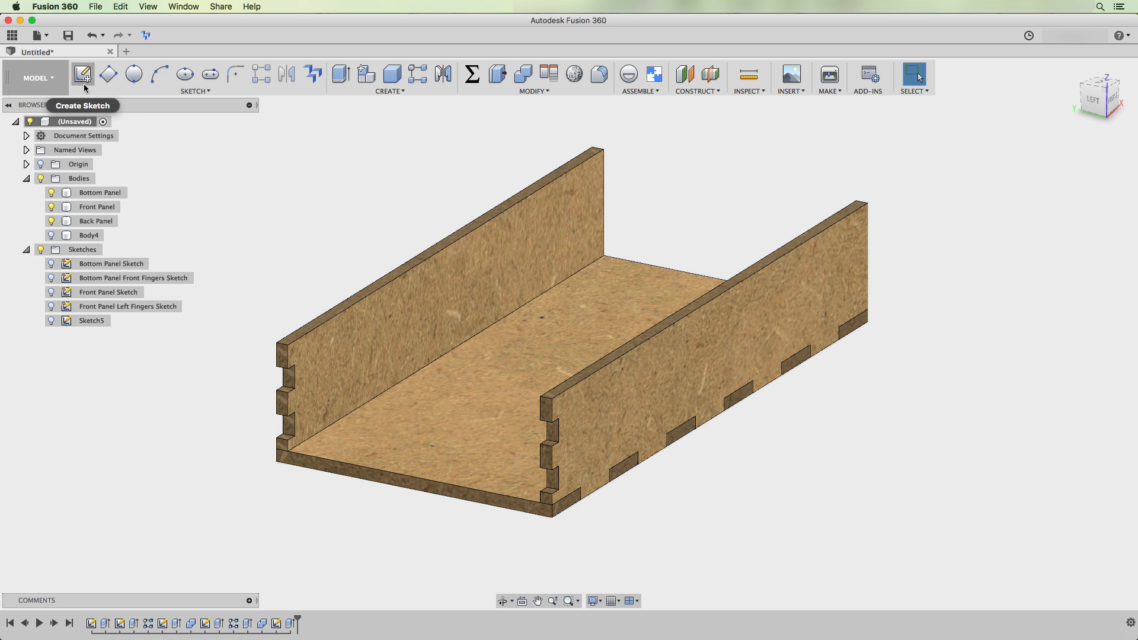
left_click(540, 511)
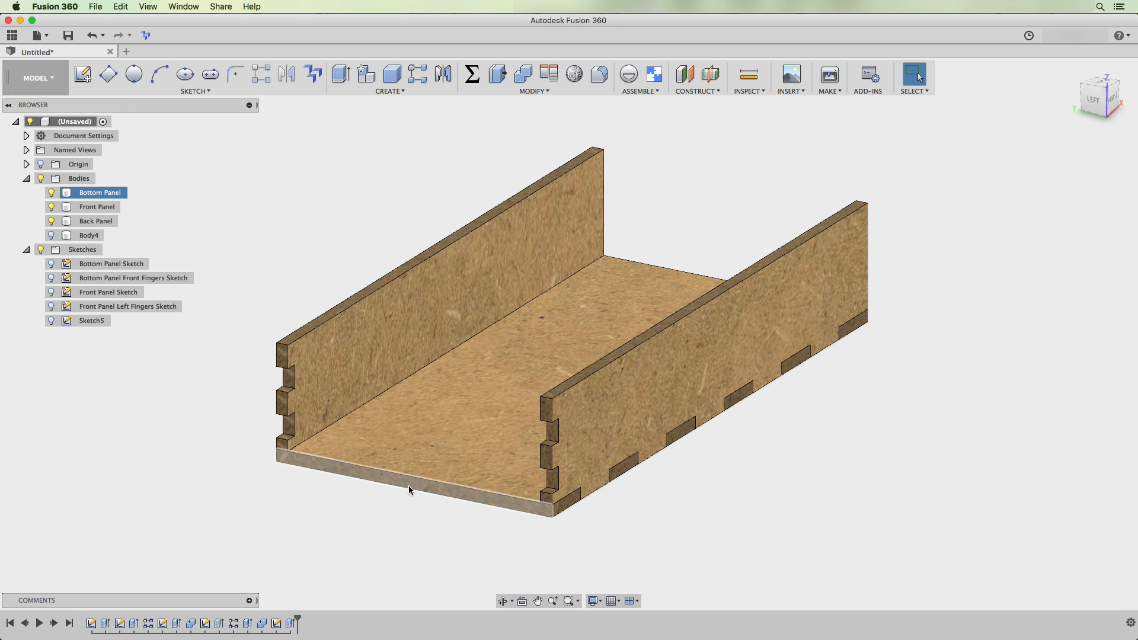
left_click(83, 74)
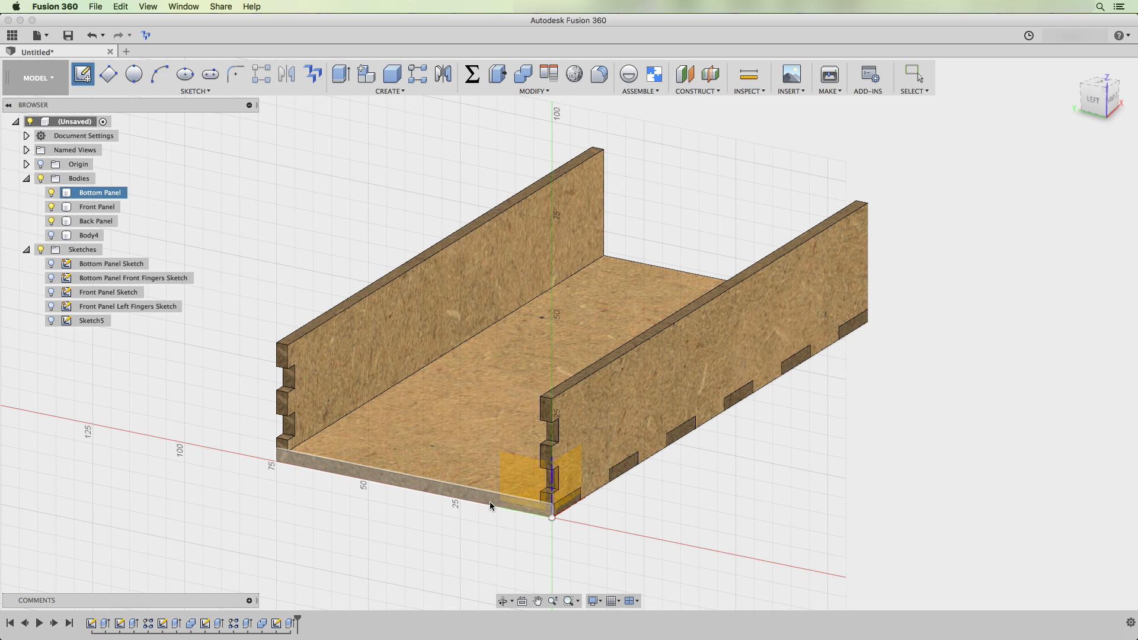
left_click(468, 501)
middle_click_drag(610, 418, 694, 519)
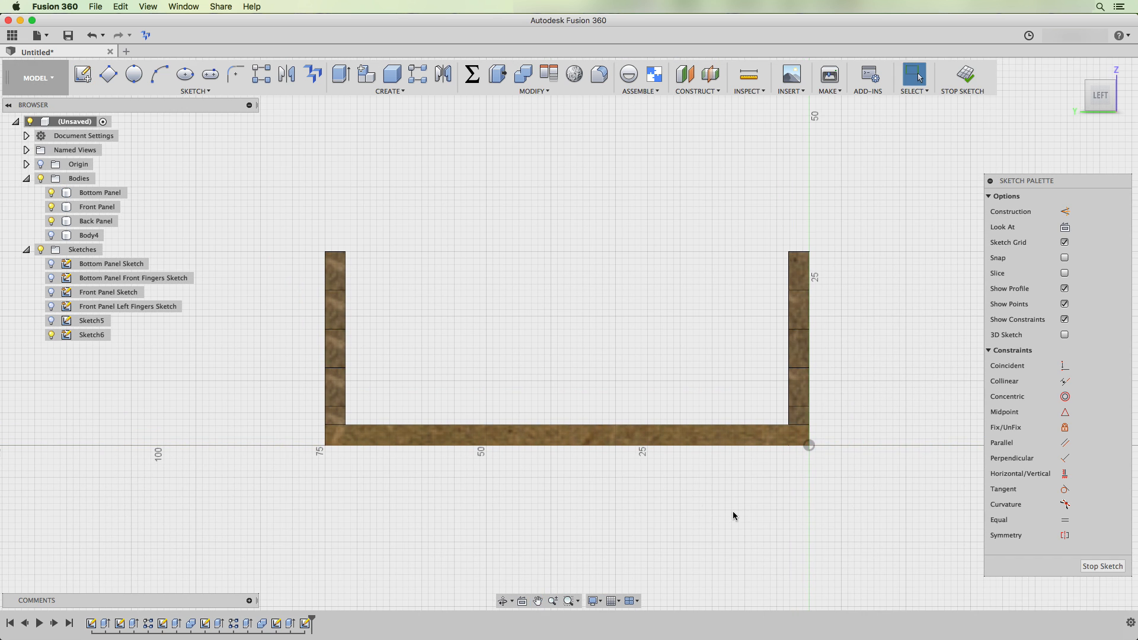
key("r")
left_click(768, 445)
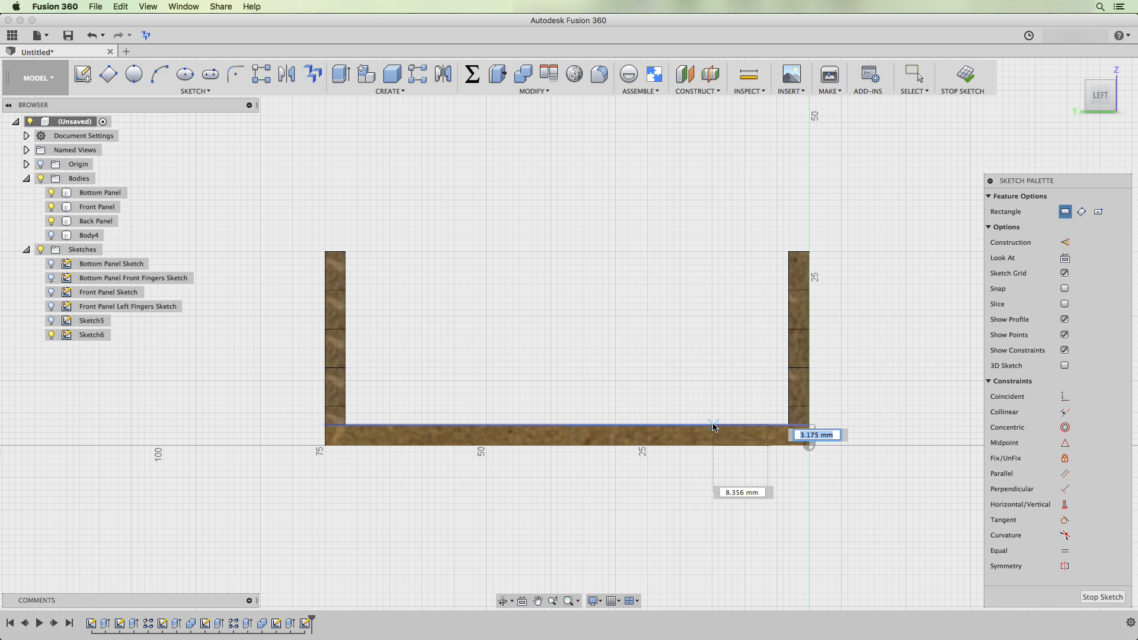
left_click(714, 425)
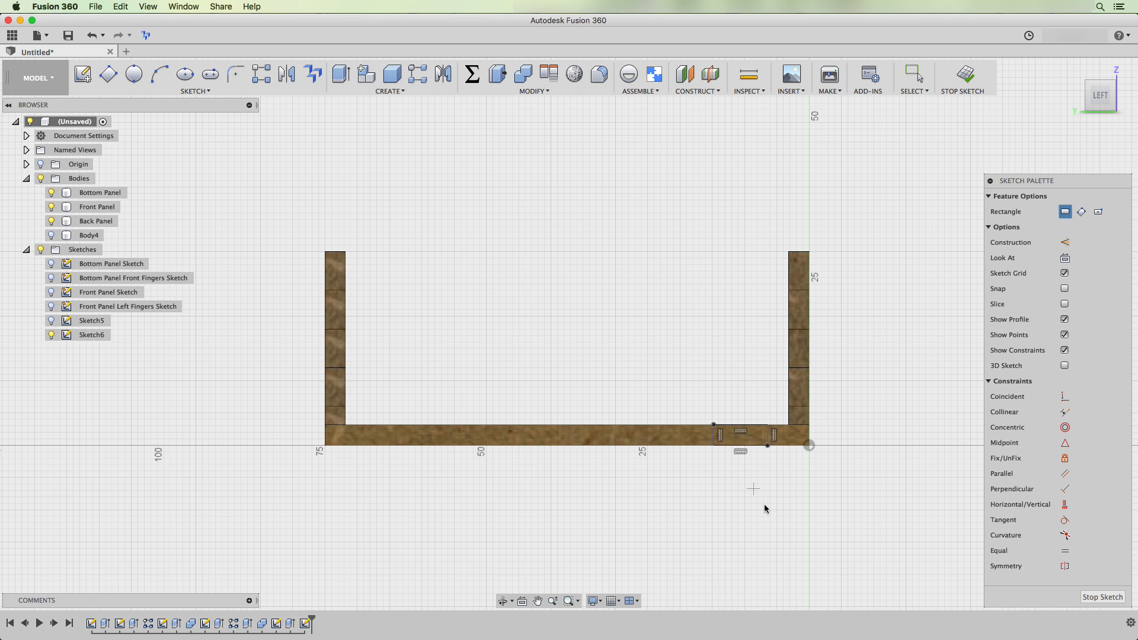
Dimension the finger rectangle's width with the parameter wfingerw.
key("d")
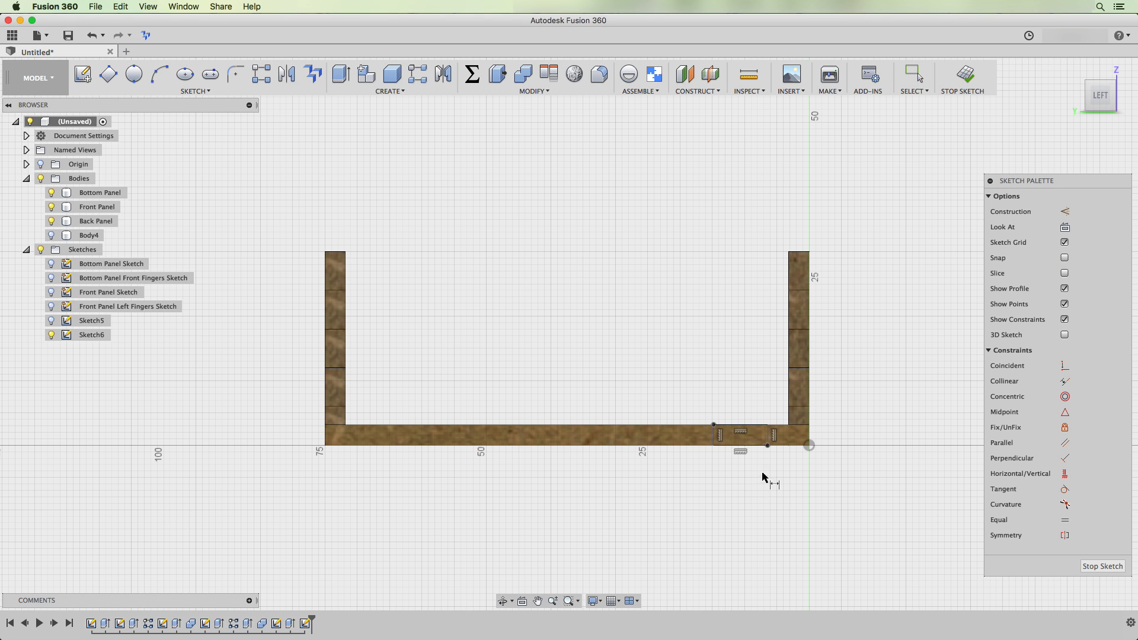
left_click(742, 446)
left_click(747, 483)
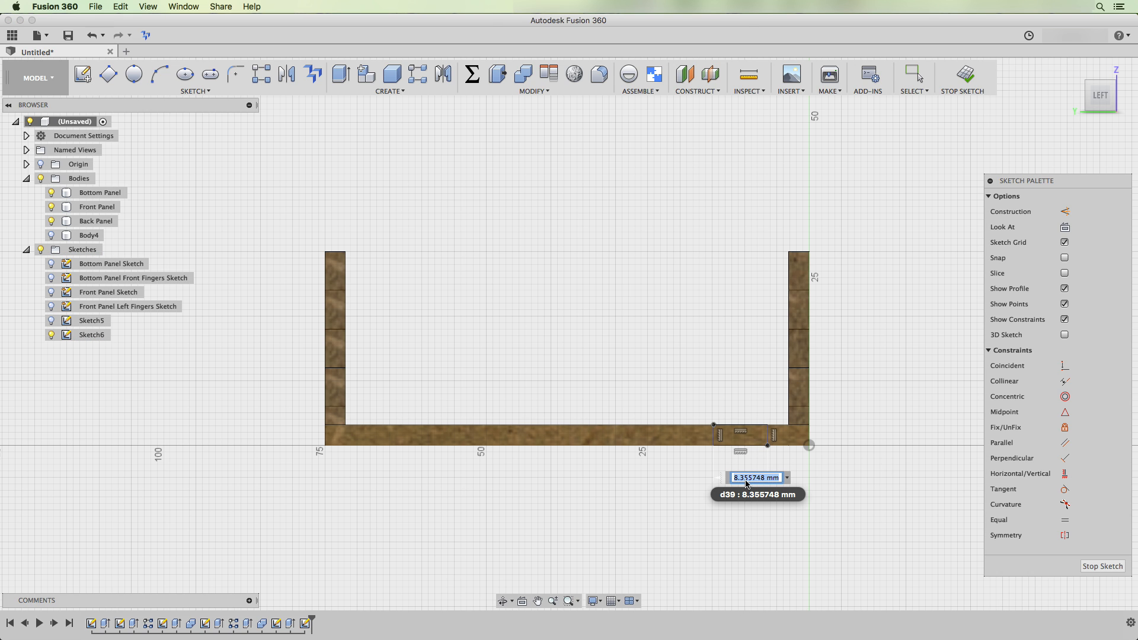
type("wfingerw")
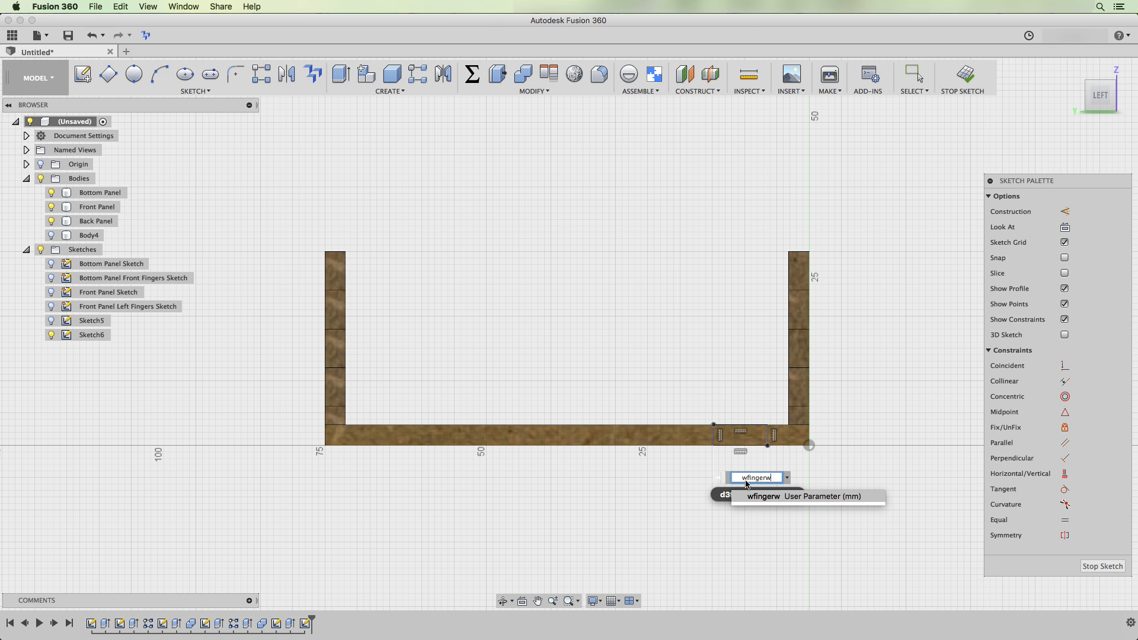
key("Return")
key("Return")
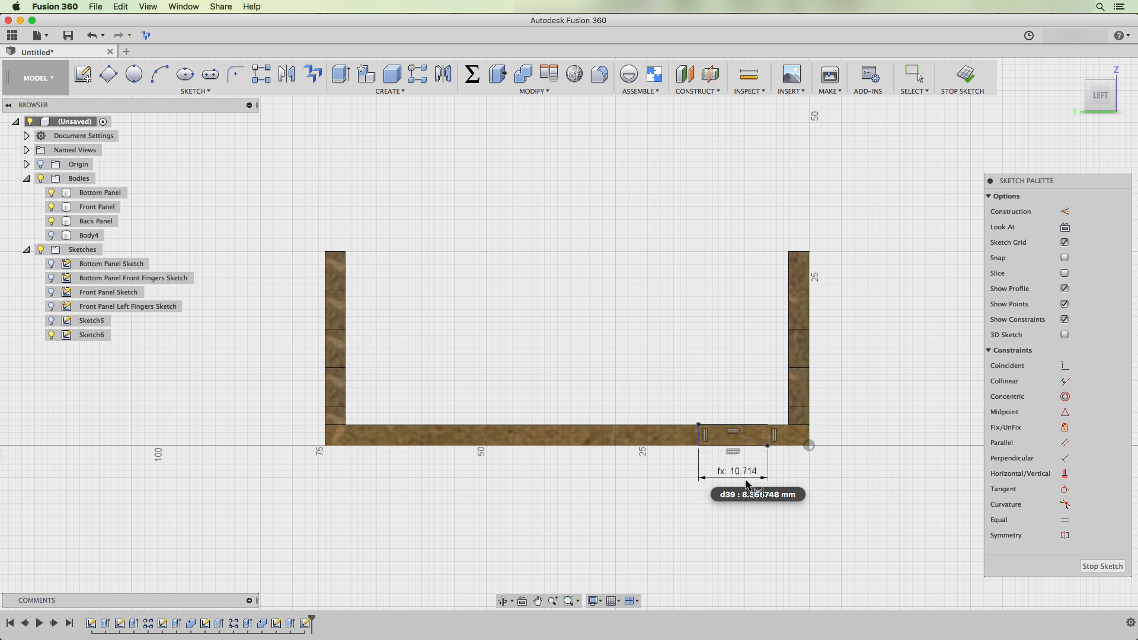
Set the distance from the rectangle's near side to the bottom panel's front corner edge to wfingerw and finish the sketch.
left_click(768, 436)
left_click(809, 442)
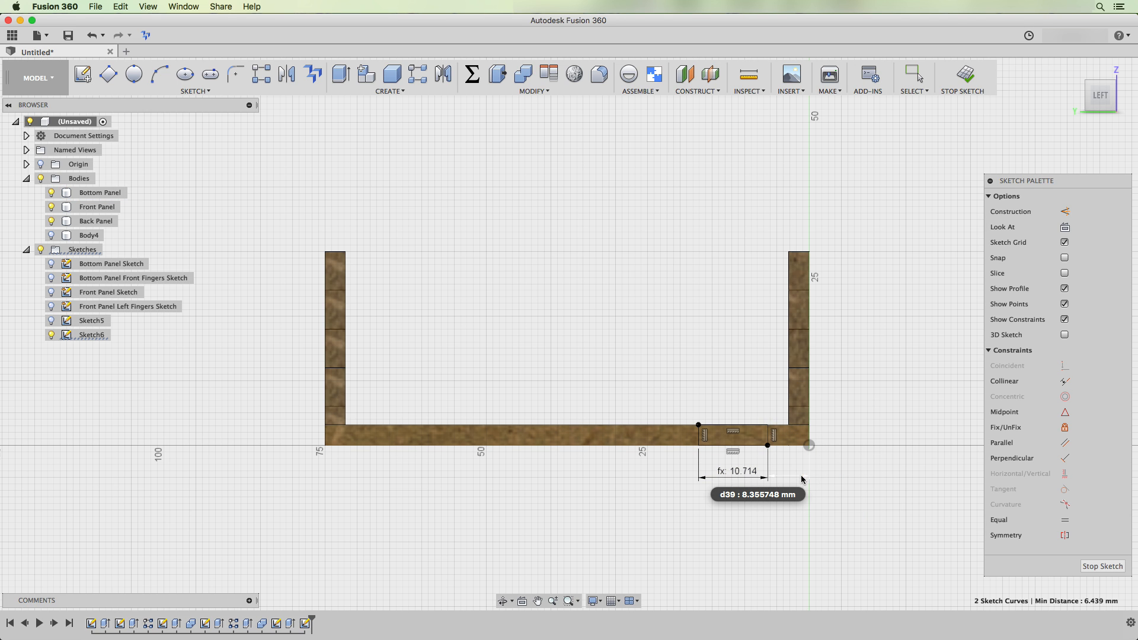
left_click(811, 484)
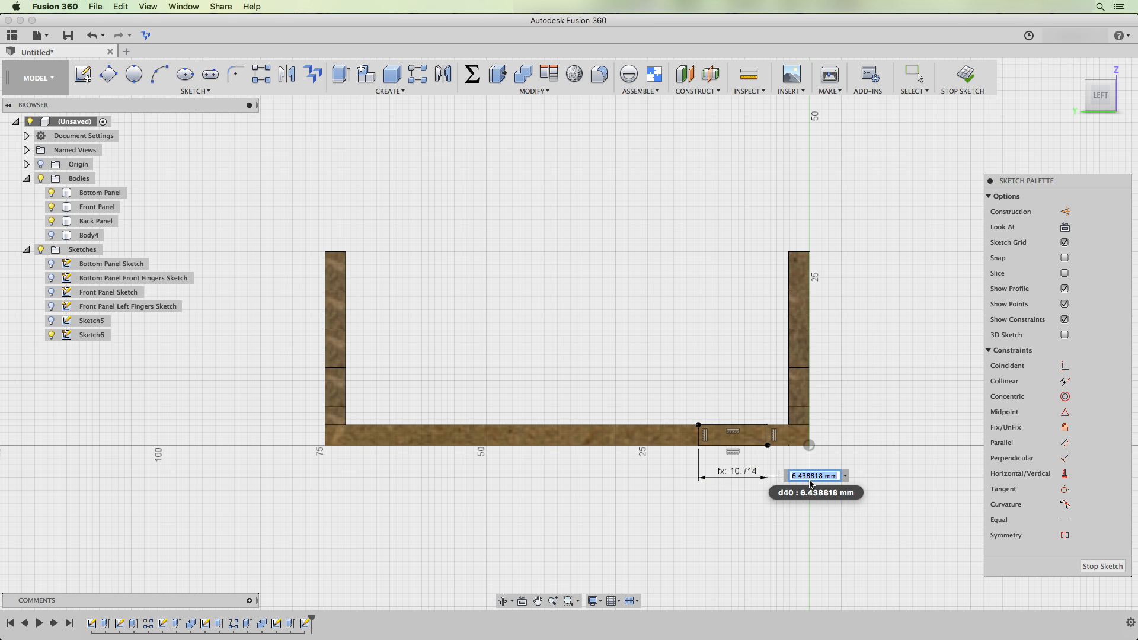
type("wfingerw")
key("Return")
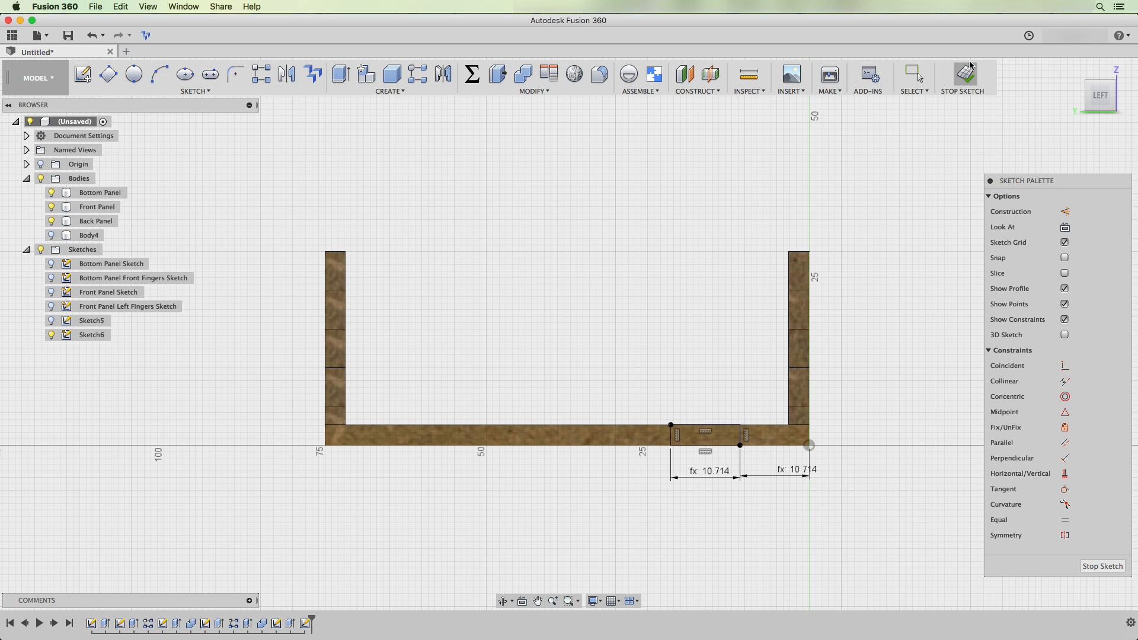
left_click(970, 74)
Extrude the finger rectangle by -thickness as a cut to notch the bottom panel's left end.
middle_click_drag(944, 255, 823, 330, "shift")
key("e")
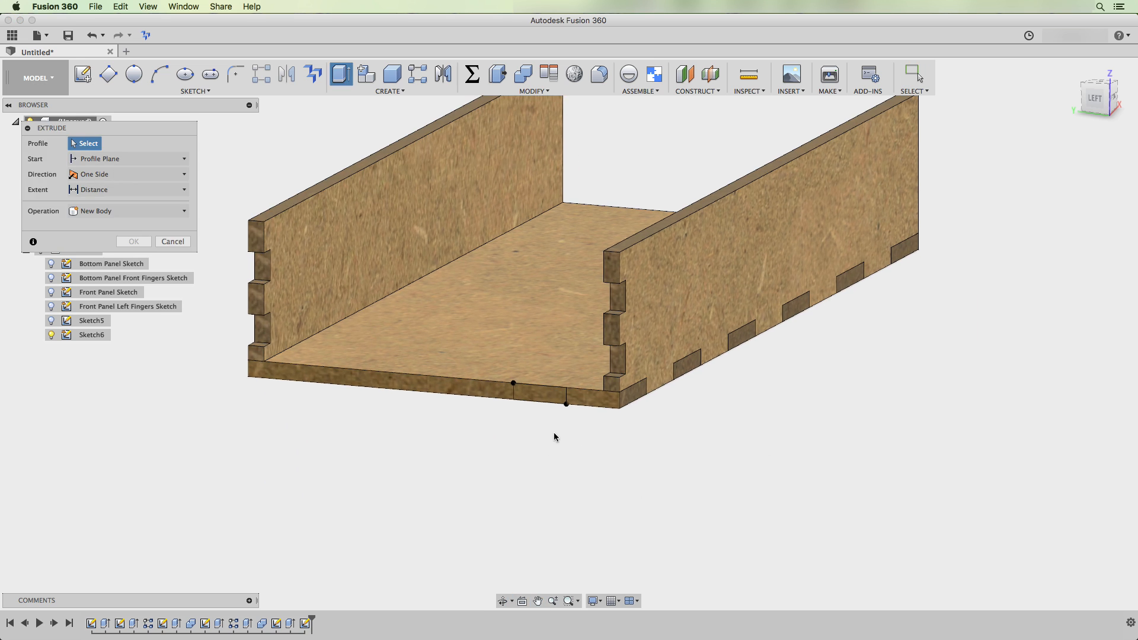
left_click(532, 399)
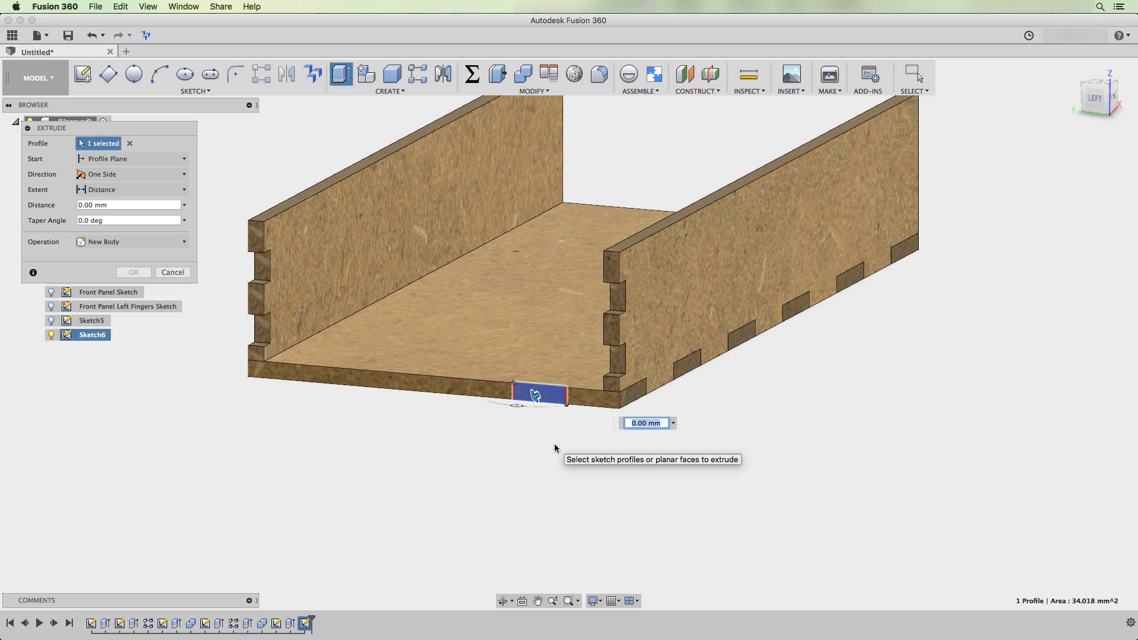
type("-thi")
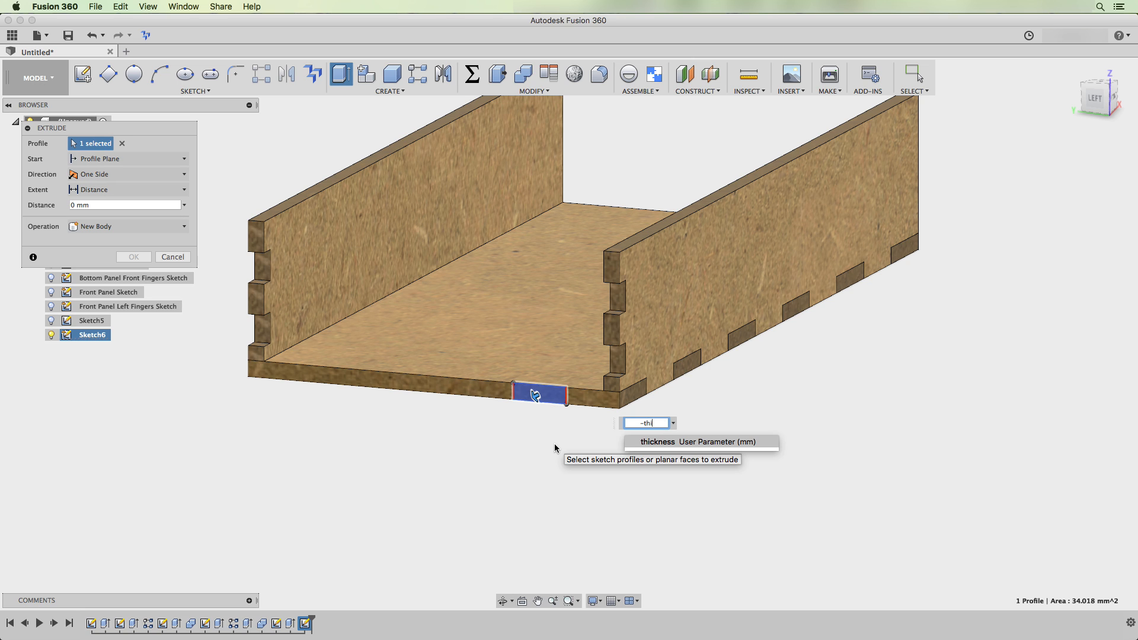
type("ckness")
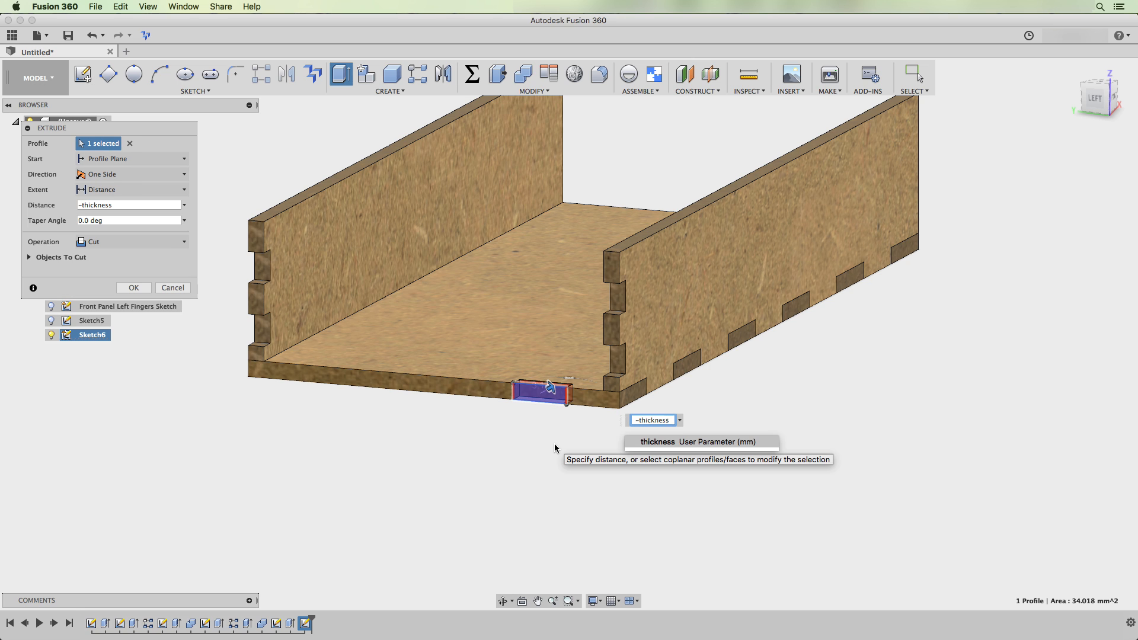
key("Return")
key("Return")
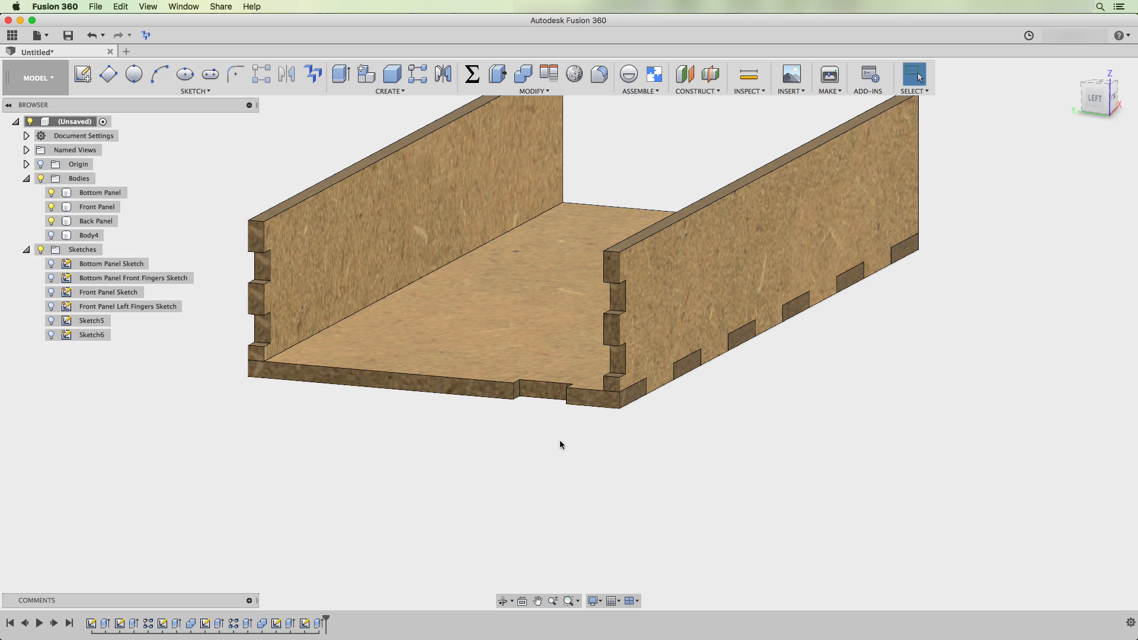
Pattern the notch cut along the bottom panel's left end edge with quantity wfingers over an extent of -(width-wfingerw*3).
left_click(418, 75)
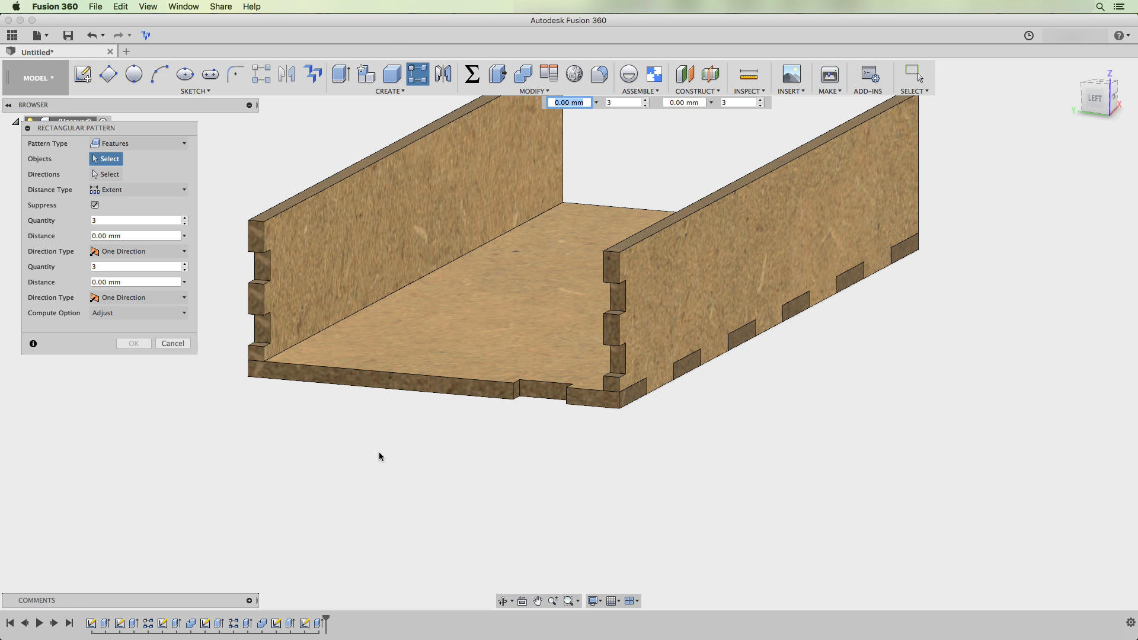
left_click(320, 624)
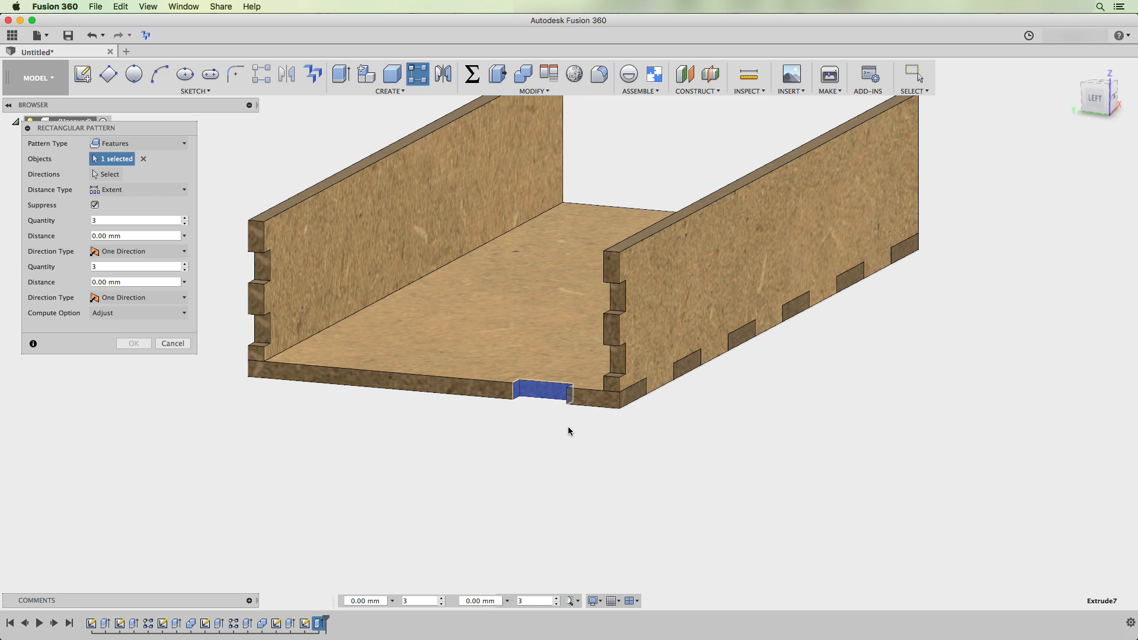
left_click(109, 174)
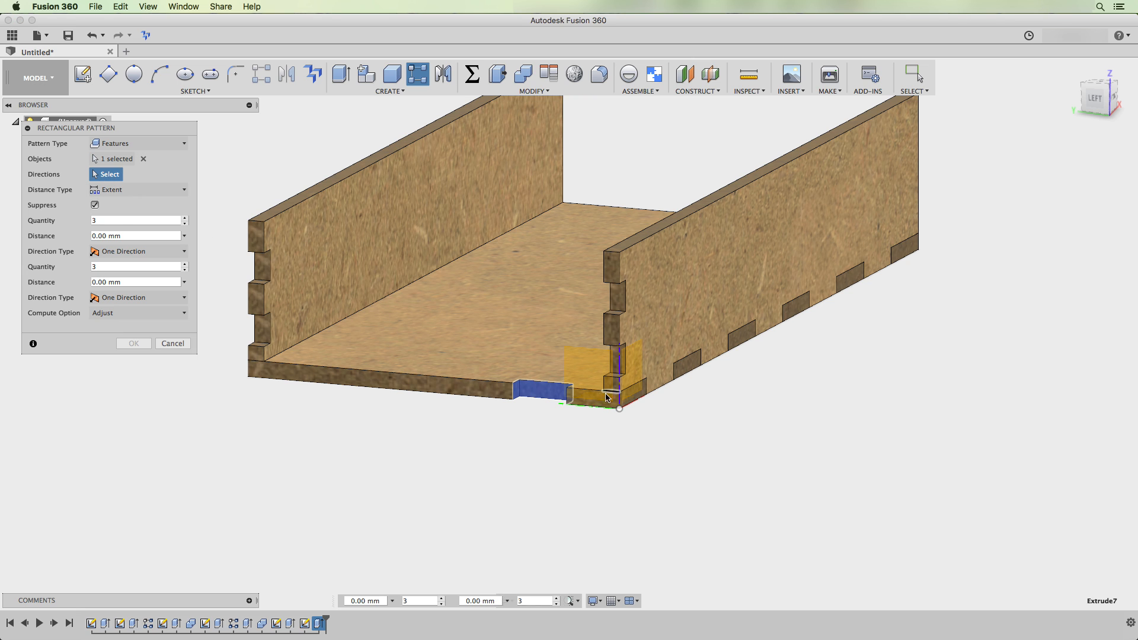
left_click(593, 408)
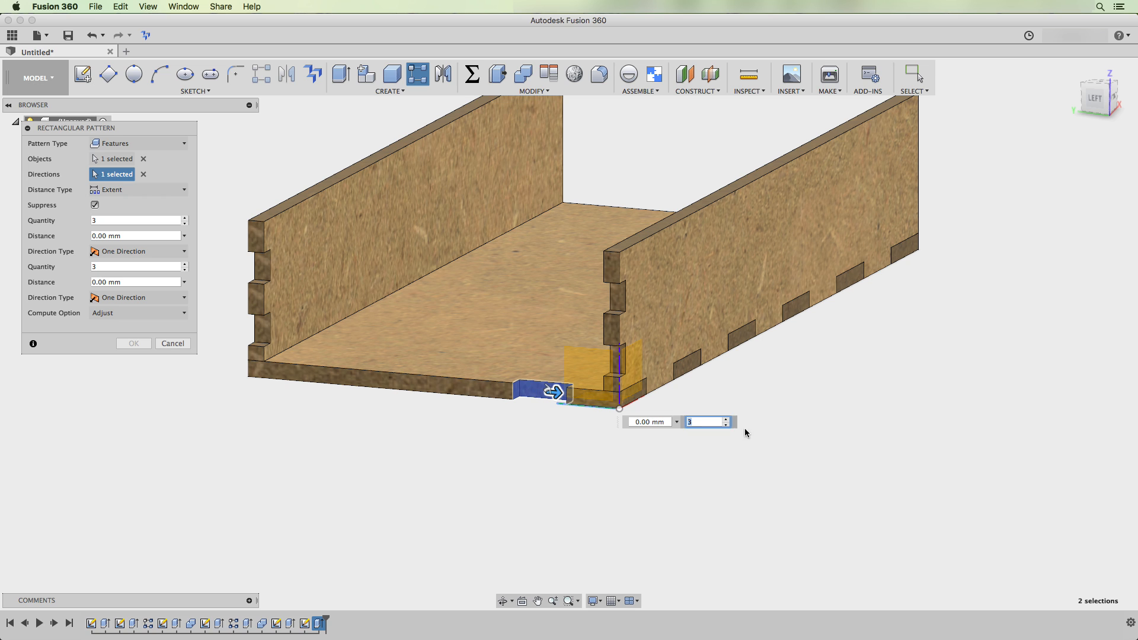
left_click(135, 223)
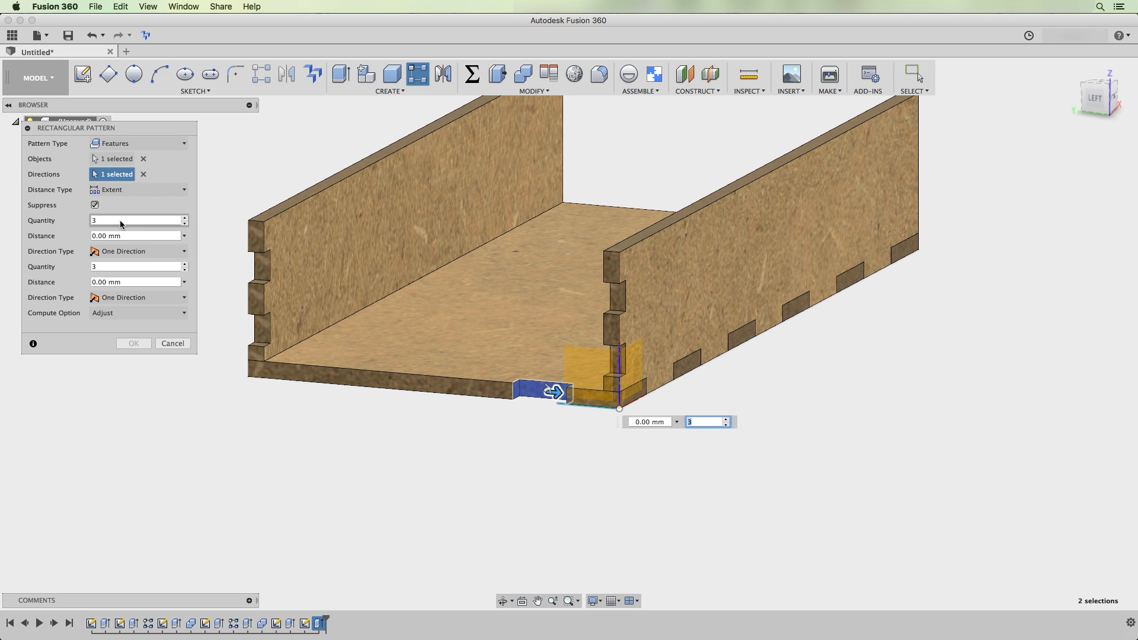
double_click(123, 225)
type("wf")
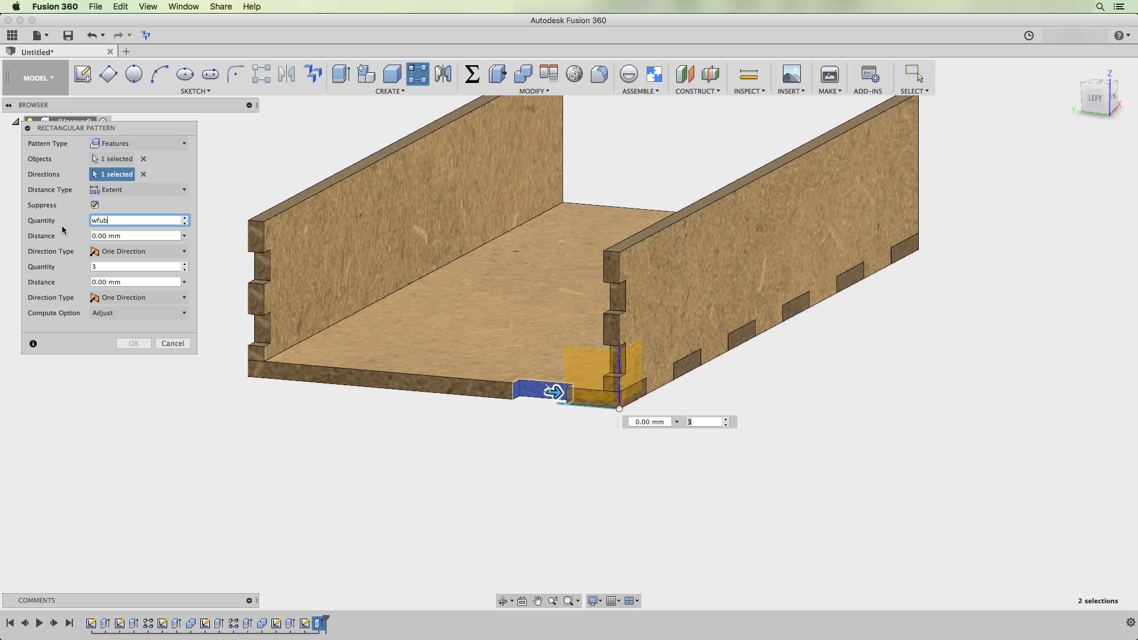
type("ingers")
key("Tab")
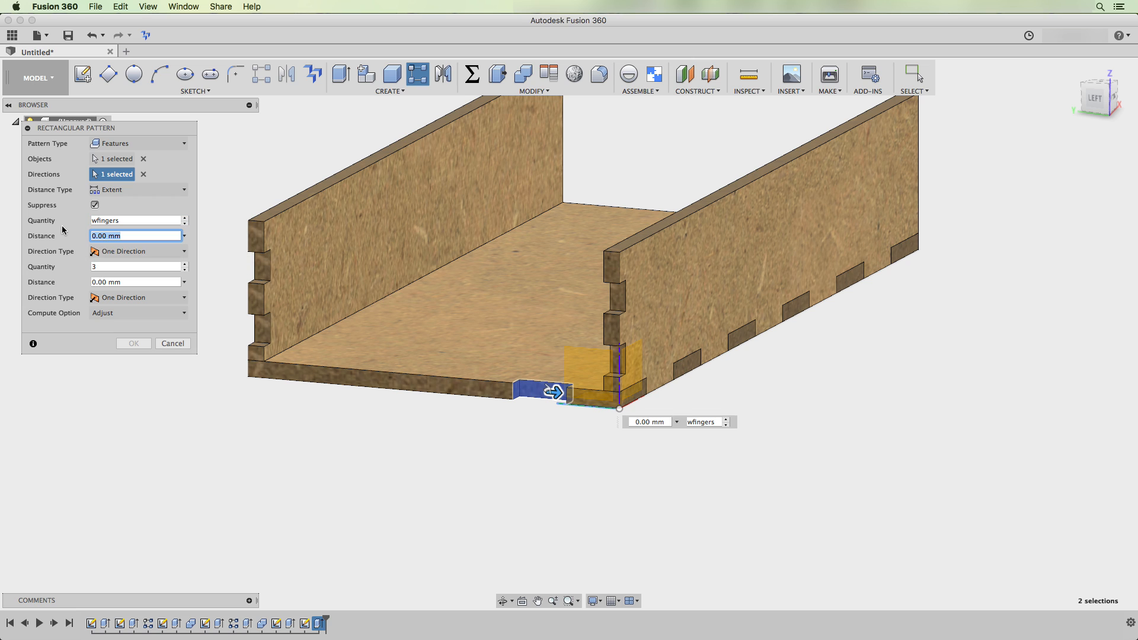
type("-(widt")
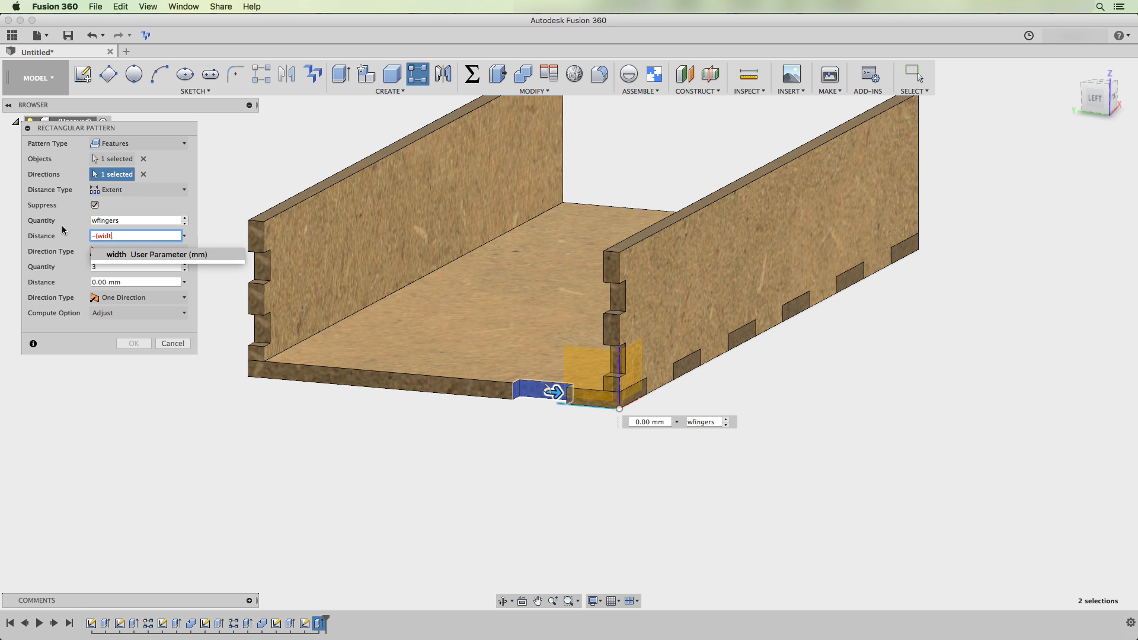
type("h-")
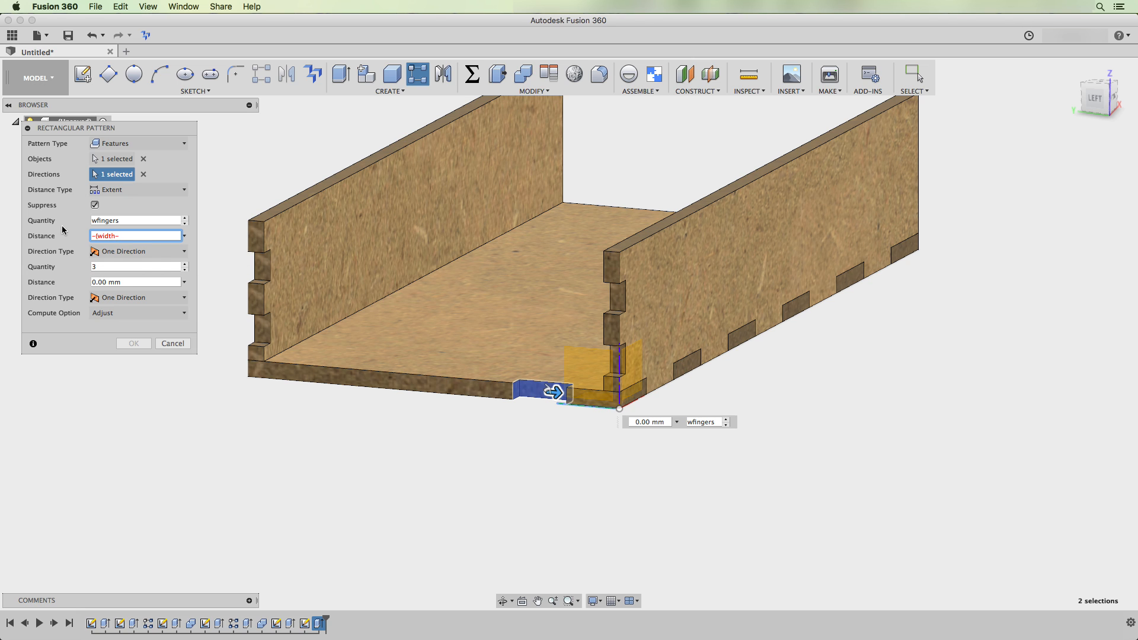
type("wfingerw*3)")
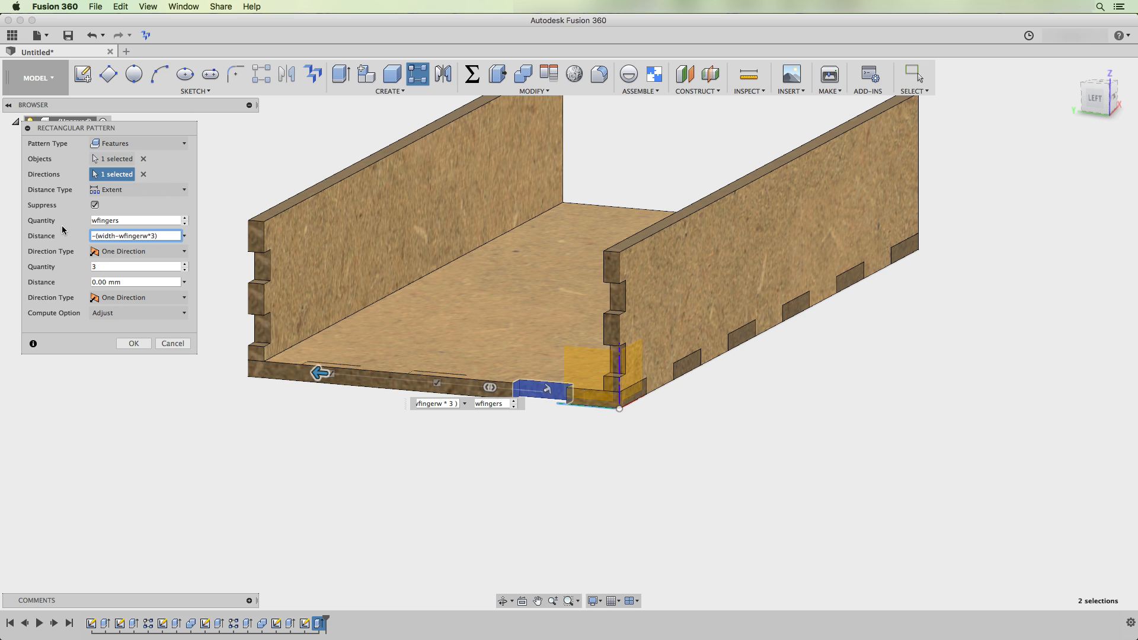
left_click(134, 343)
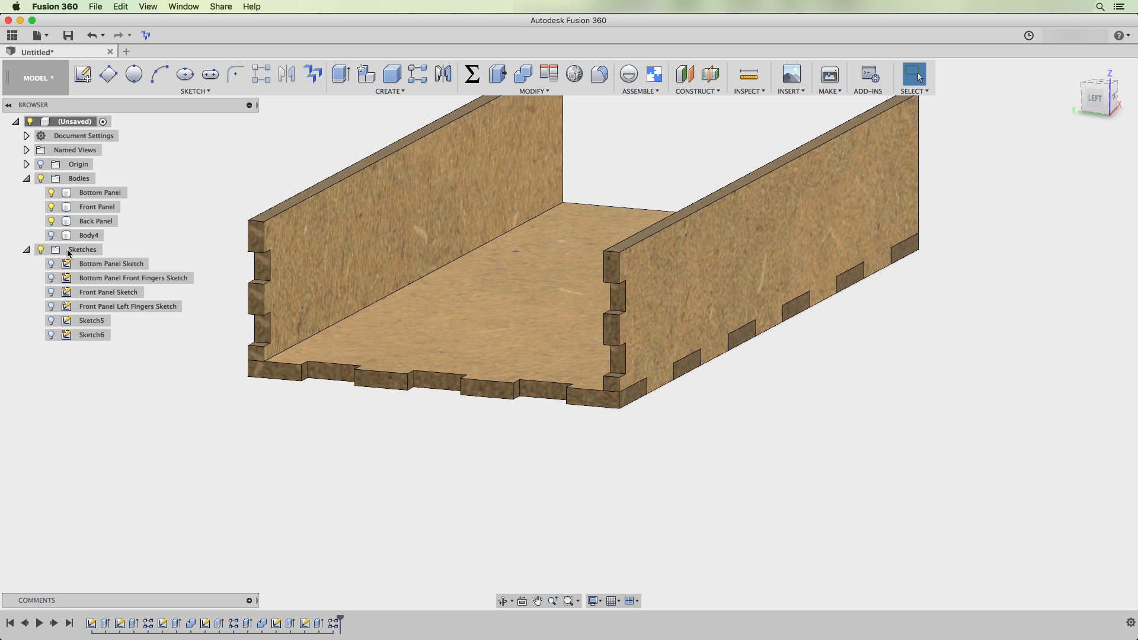
Show the left panel and cut it with the back, bottom and front panels as tool bodies, keeping the tools.
left_click(51, 235)
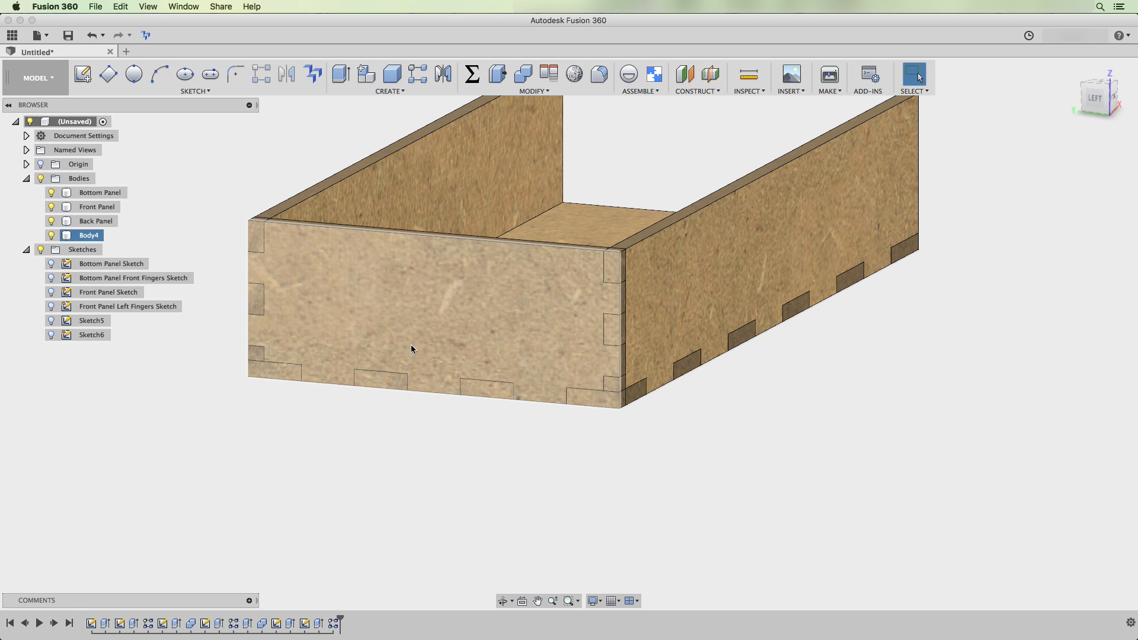
left_click(513, 80)
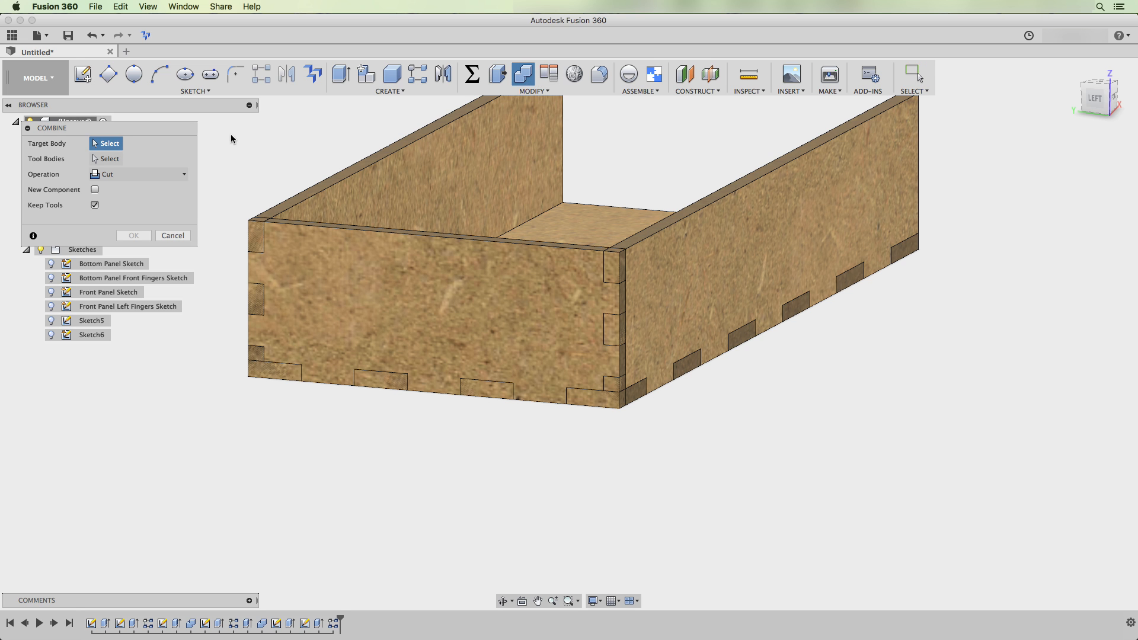
left_click(419, 355)
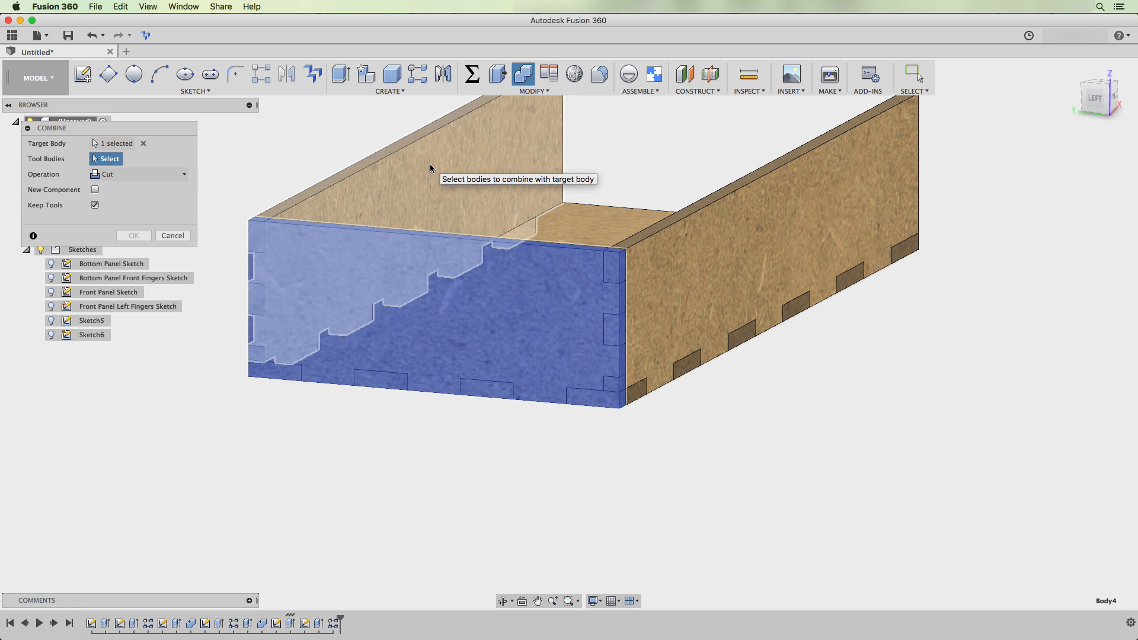
left_click(430, 168)
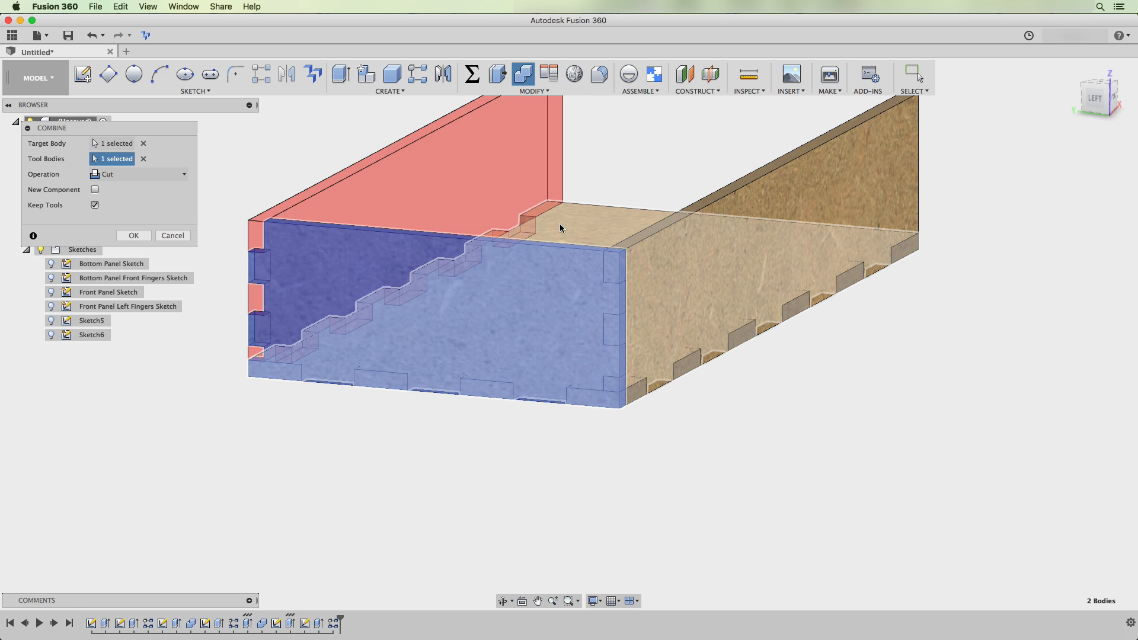
left_click(560, 226)
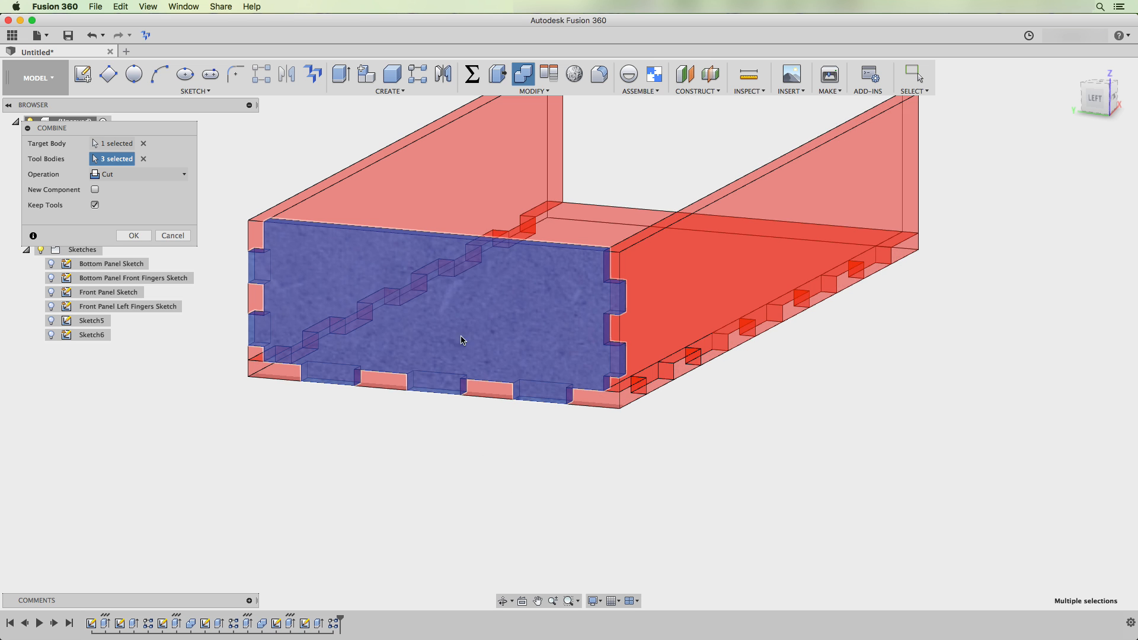
left_click(137, 237)
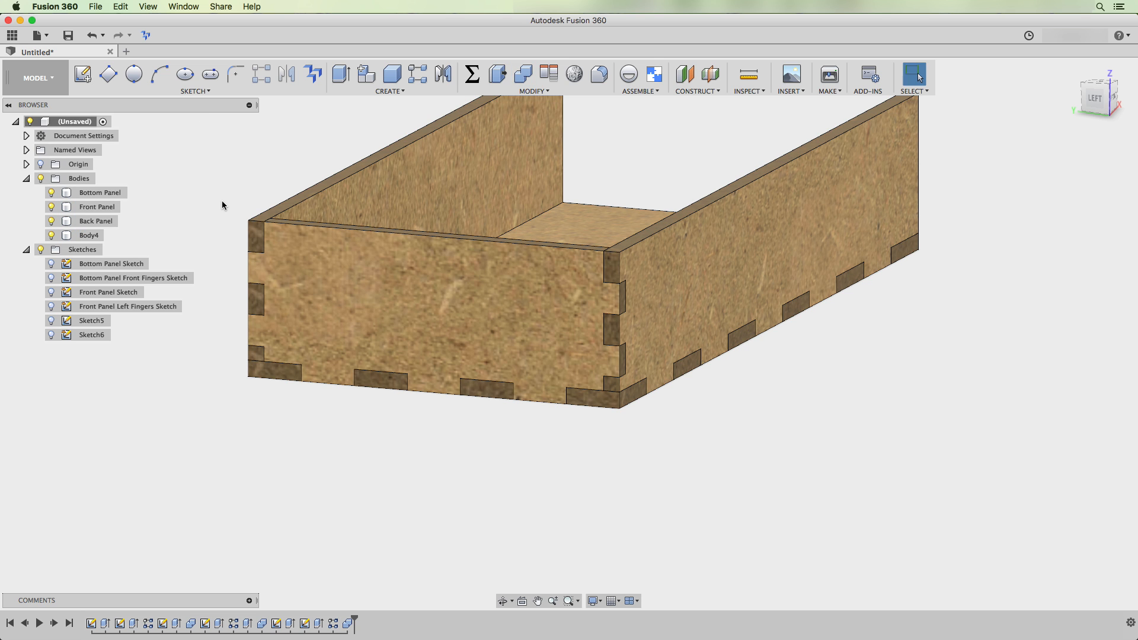
Rename the newest body, Body4, as Left Panel.
middle_click_drag(225, 197, 221, 264)
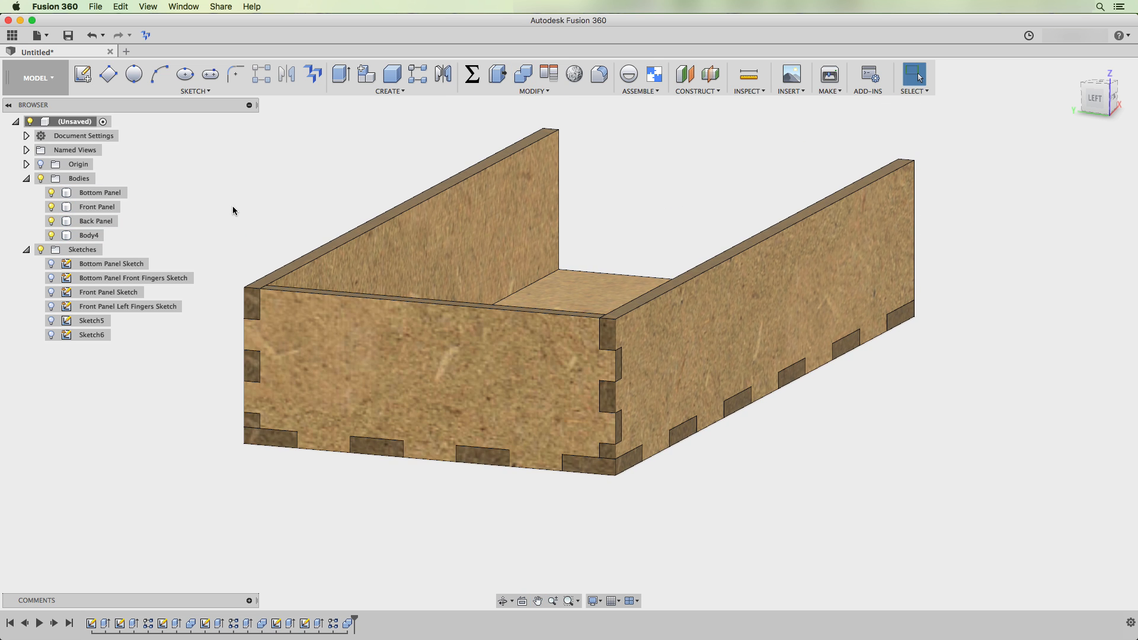
double_click(89, 235)
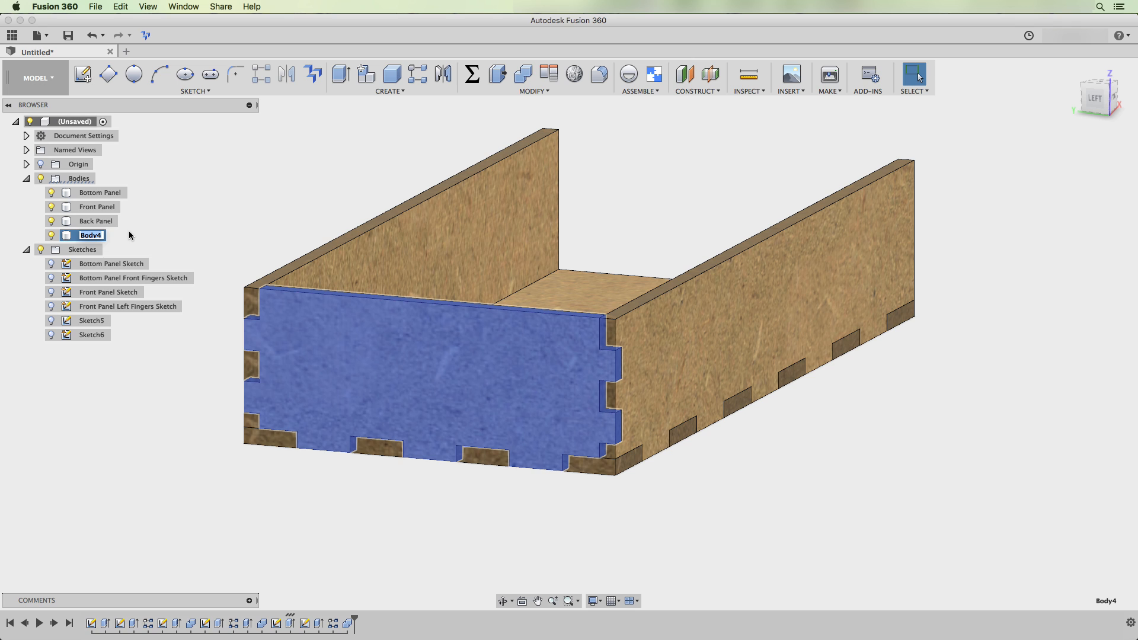
type("Left Planel")
key("Return")
Rename Sketch5 as Left Panel Sketch and Sketch6 as Bottom Panel Left Finger Sketch.
double_click(93, 321)
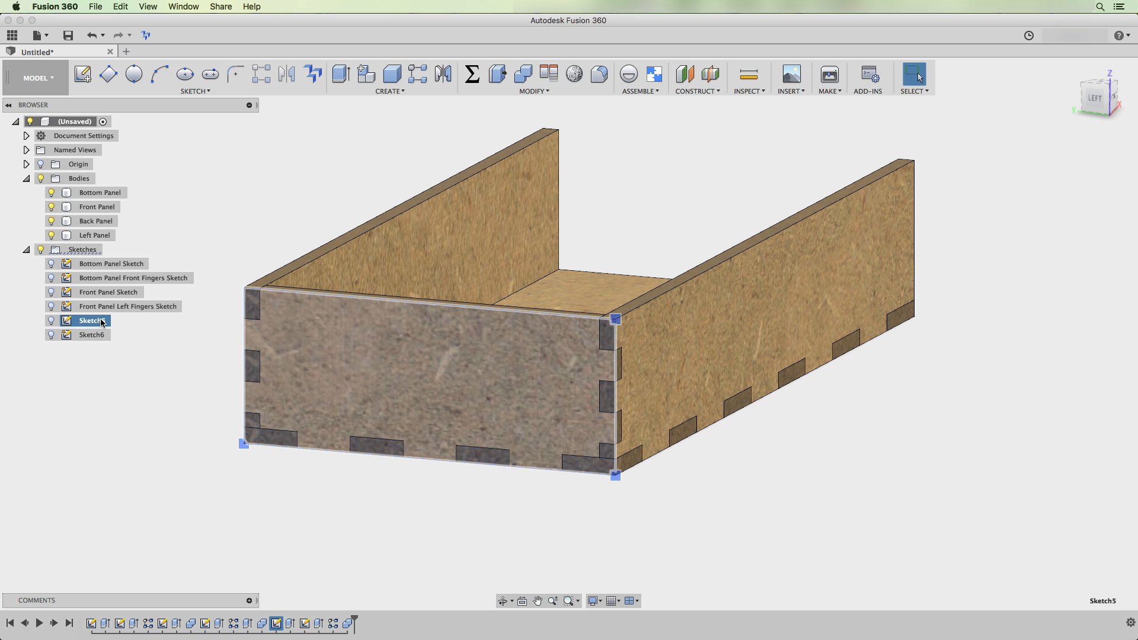
type("Left Panel Sketch")
key("Return")
double_click(94, 335)
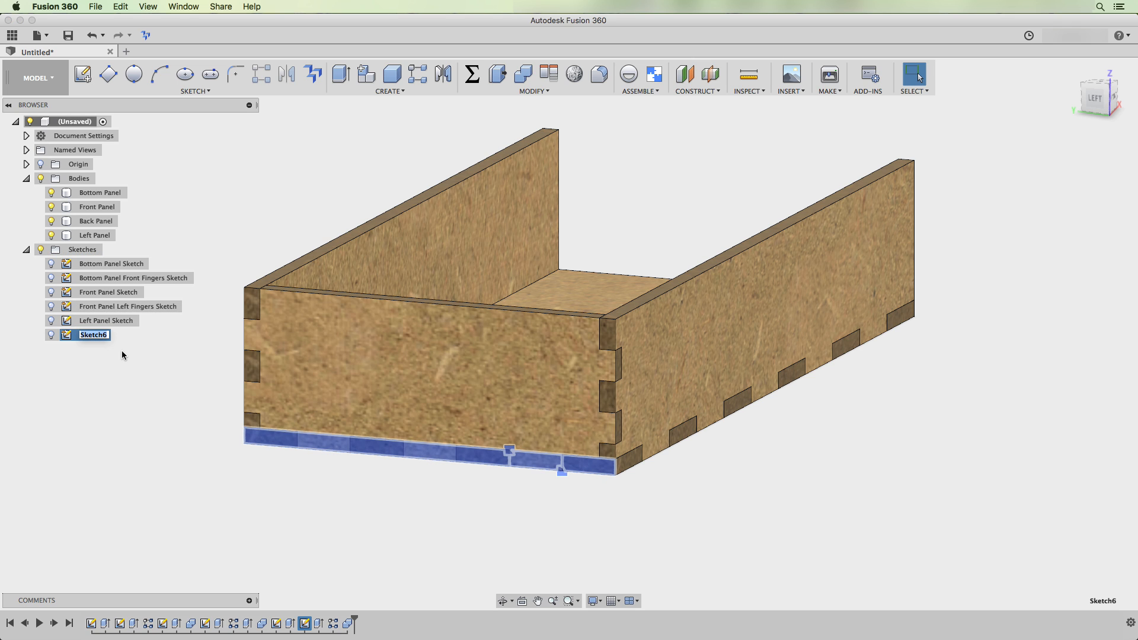
type("Bottom Panel Left Finger Sketch")
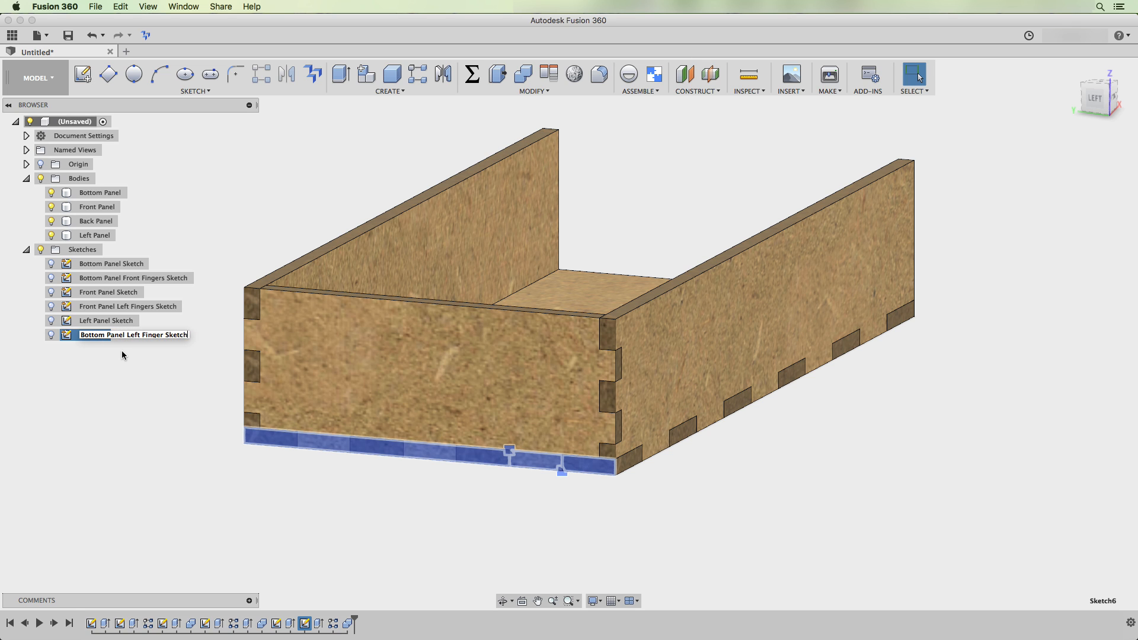
key("Return")
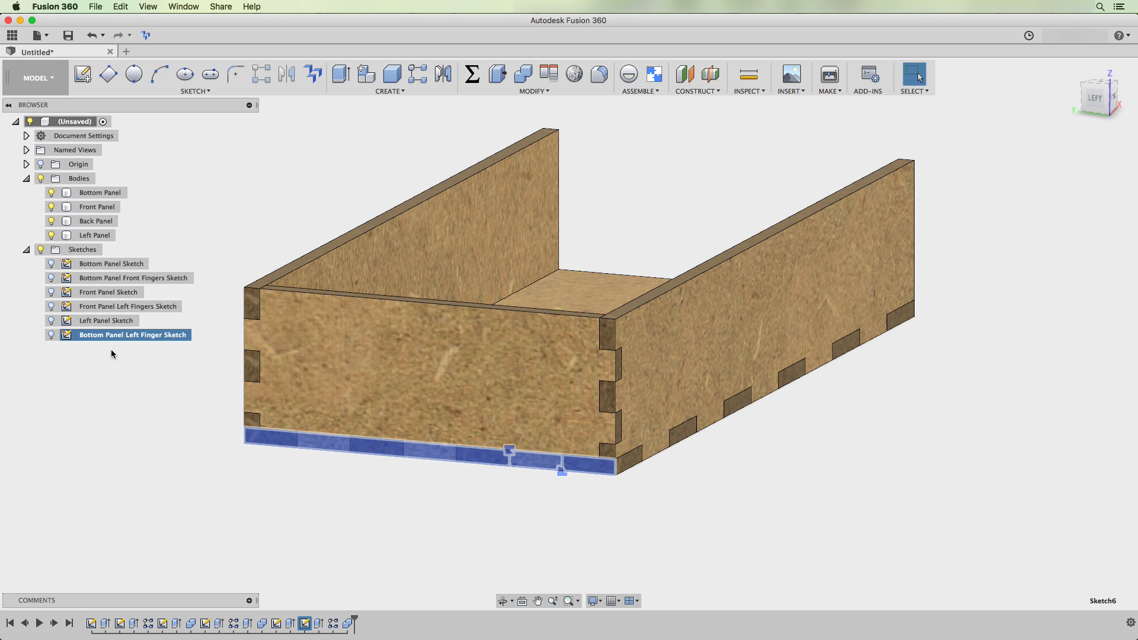
left_click(158, 398)
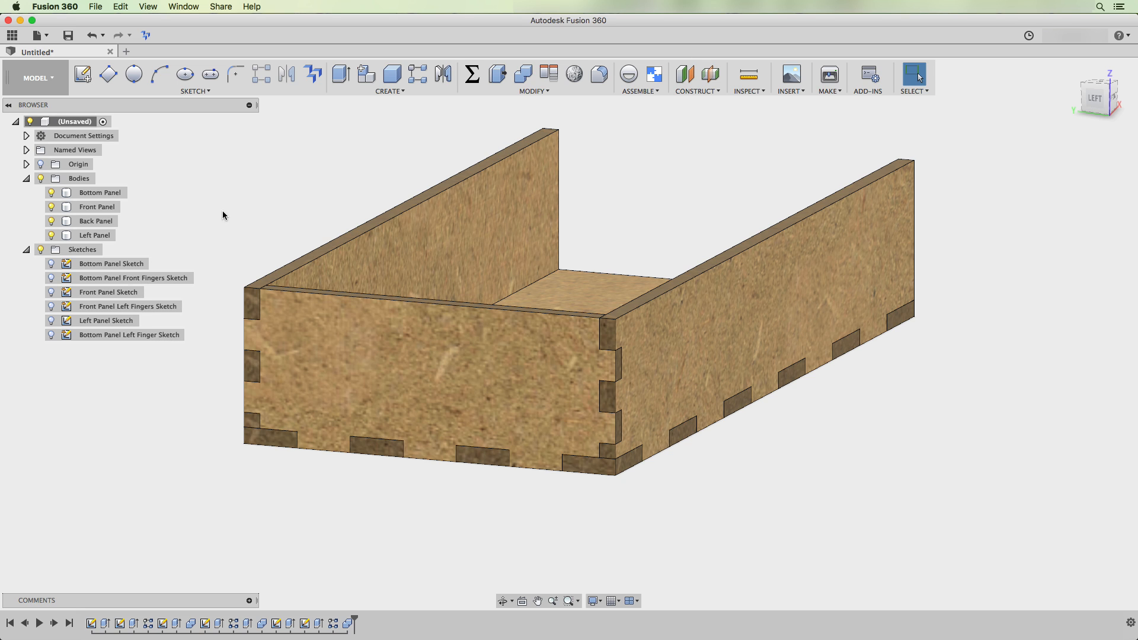
Examine the user parameters and the expanded list of model parameters.
left_click(472, 76)
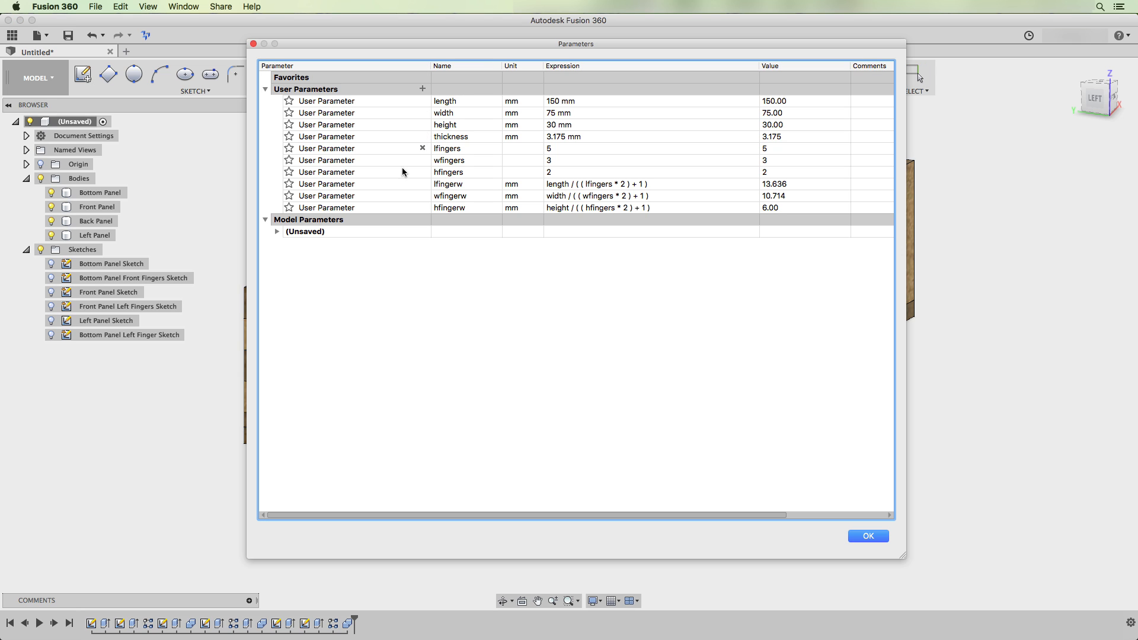
left_click(278, 232)
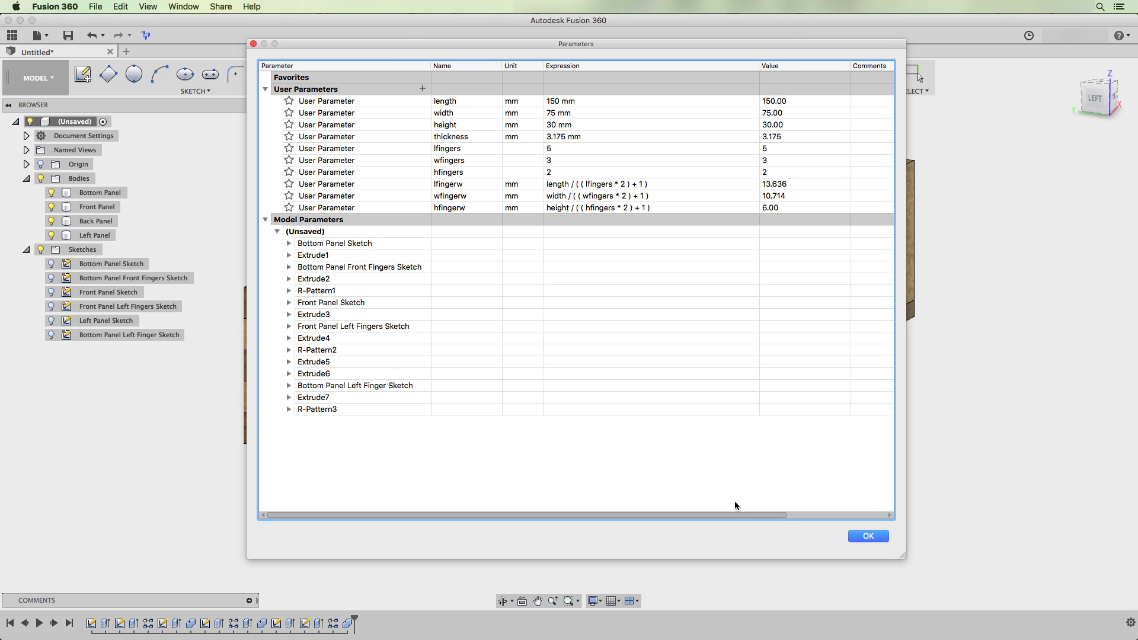
left_click(869, 536)
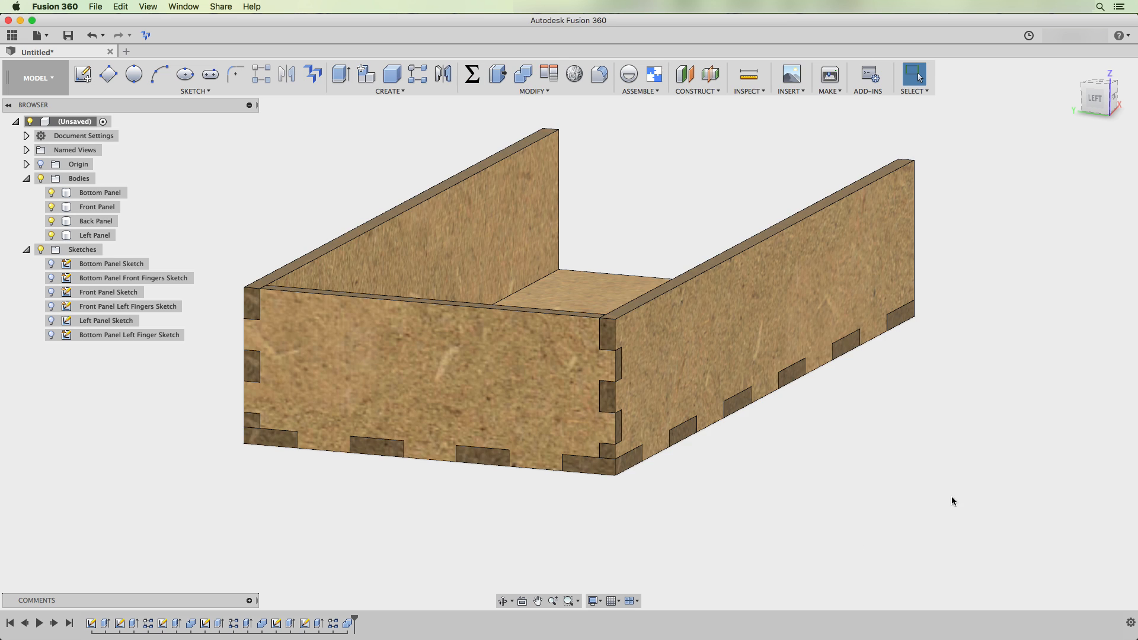
Extrude the left panel's inner face by -thickness as a new body, starting from the bottom panel's right end face.
scroll(951, 496, "down", 3)
middle_click_drag(966, 451, 837, 457, "shift")
middle_click_drag(973, 541, 878, 521)
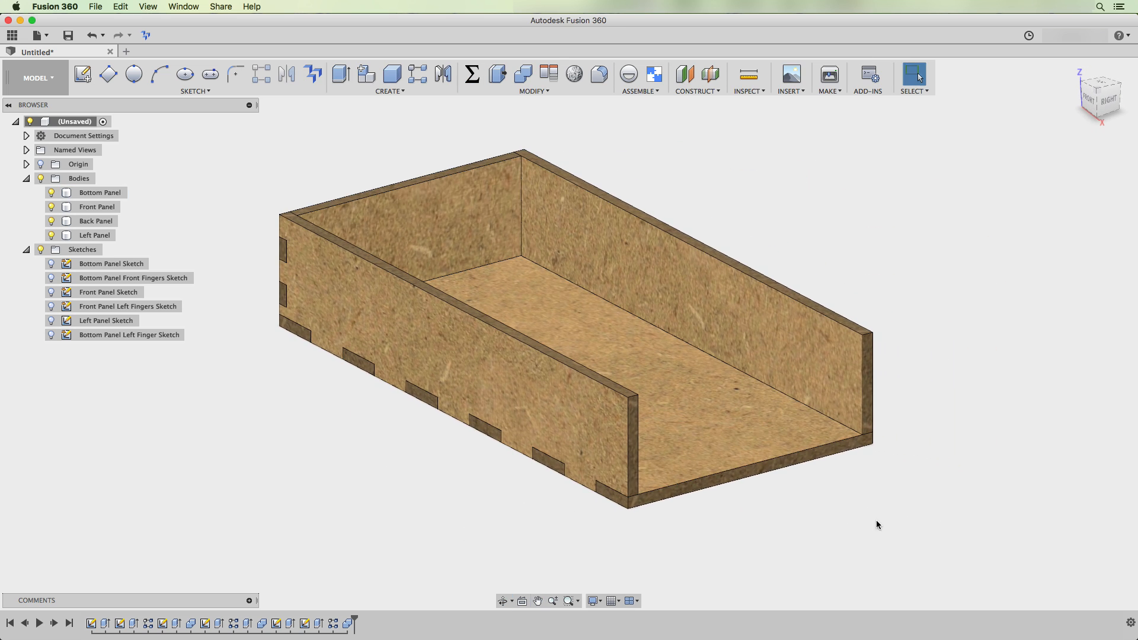
key("e")
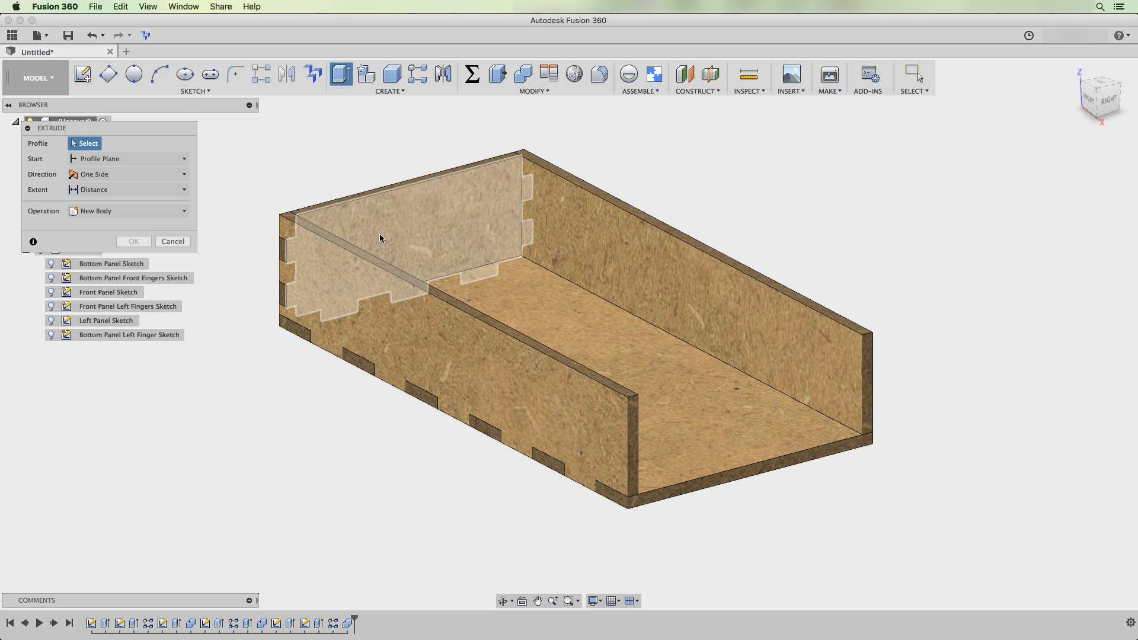
left_click(424, 234)
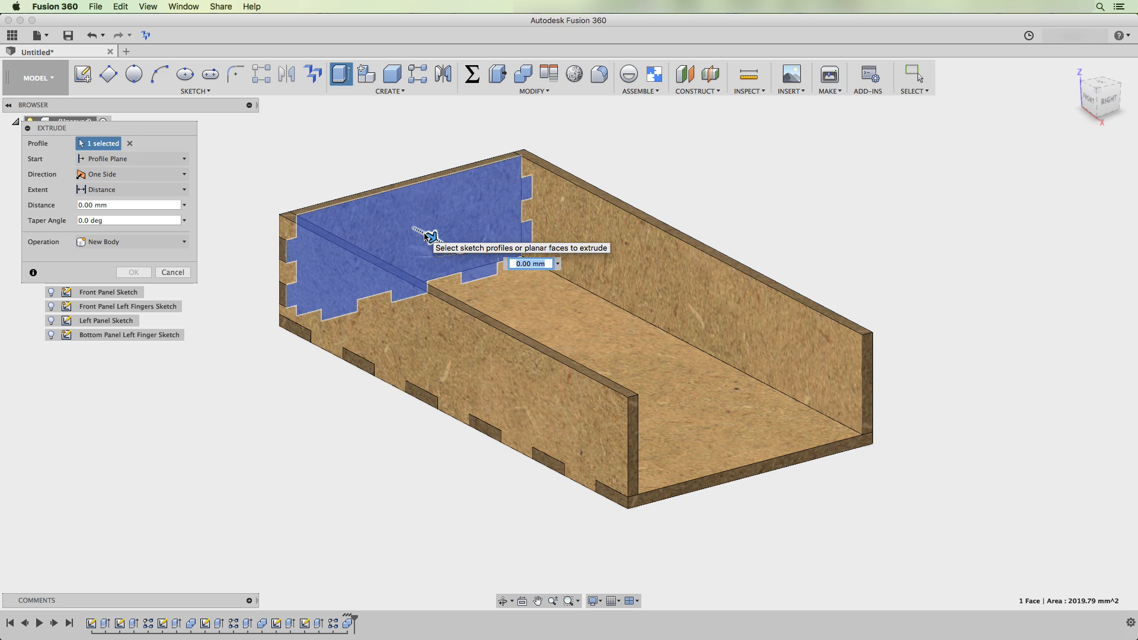
left_click(152, 163)
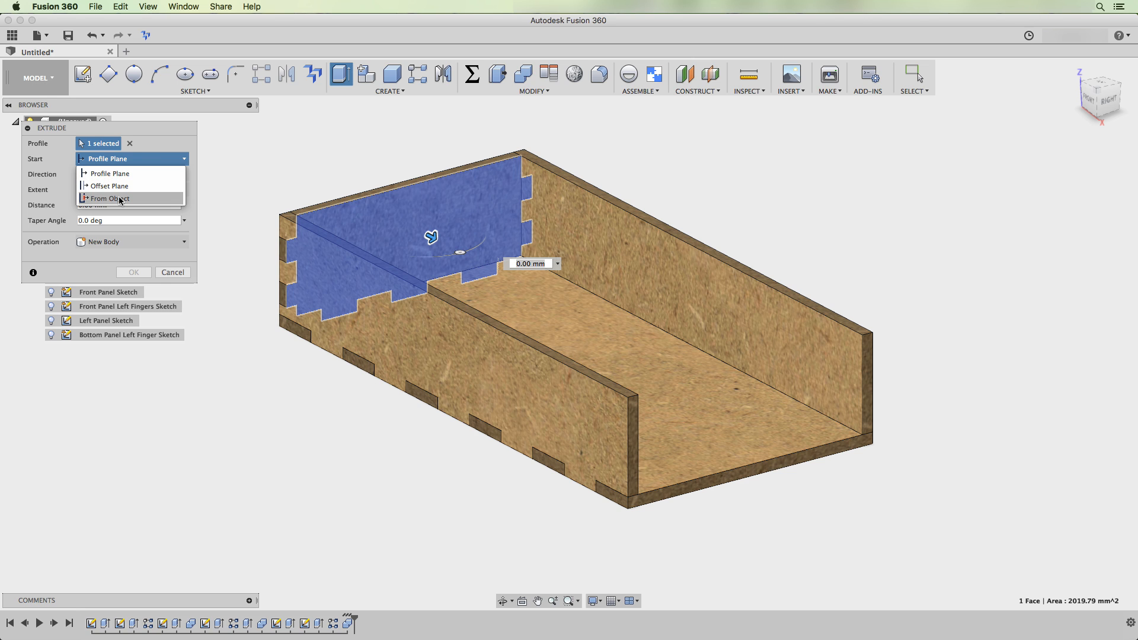
left_click(158, 199)
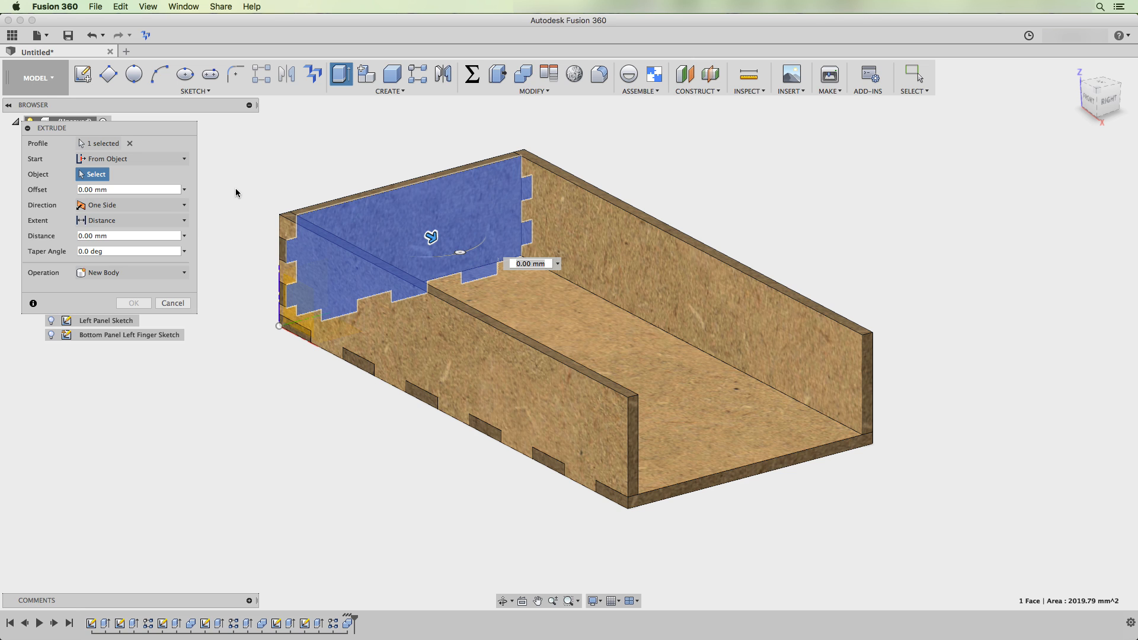
left_click(720, 478)
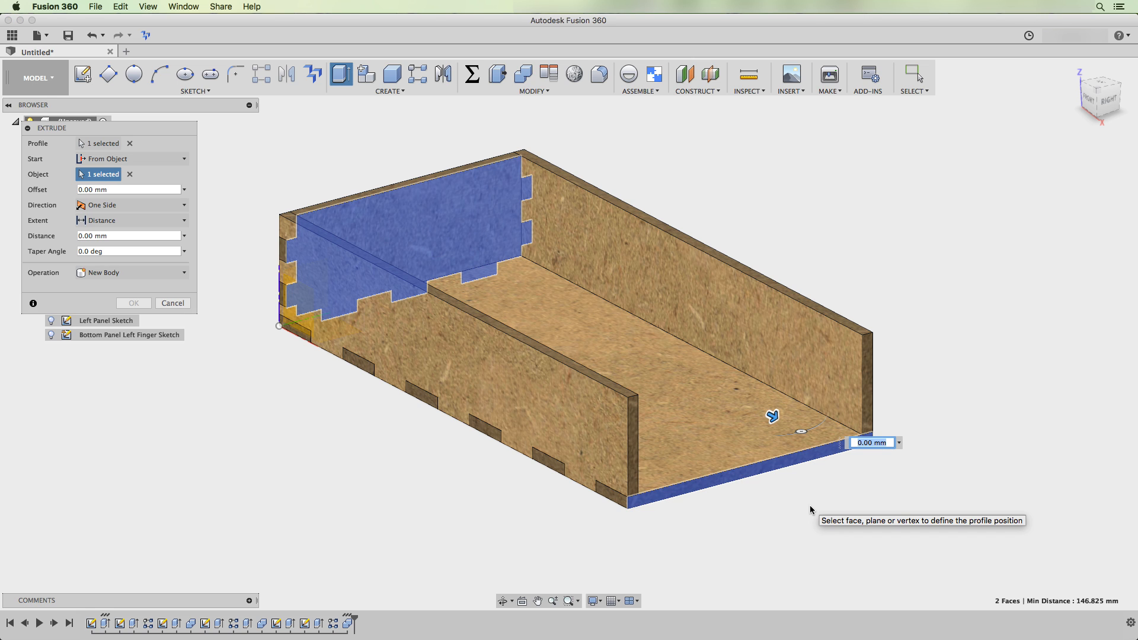
type("-t")
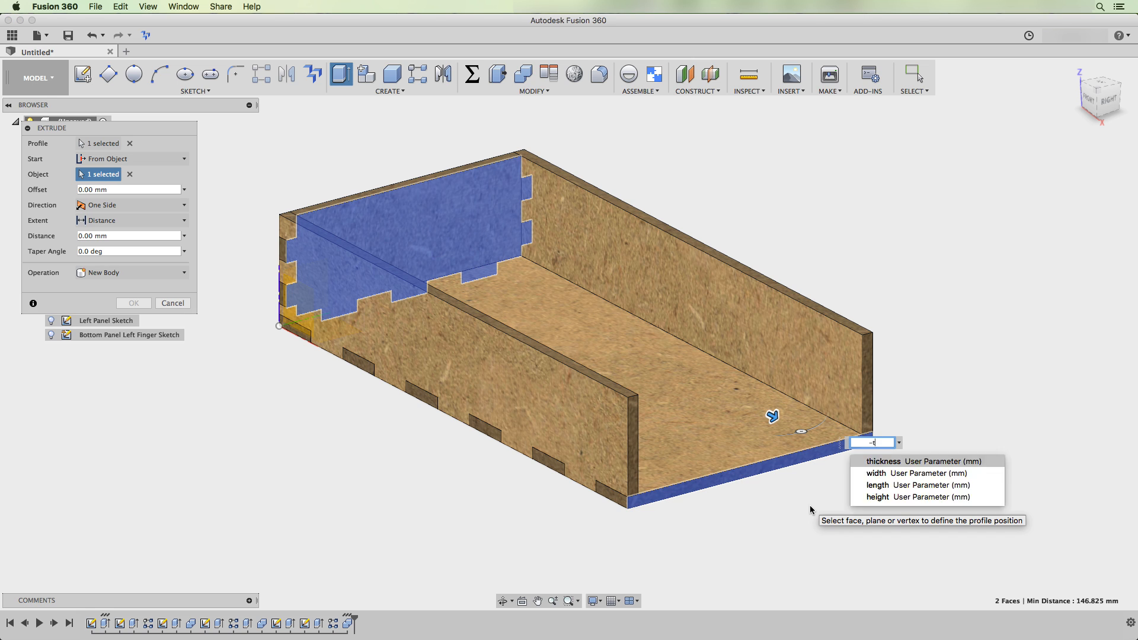
type("hickness")
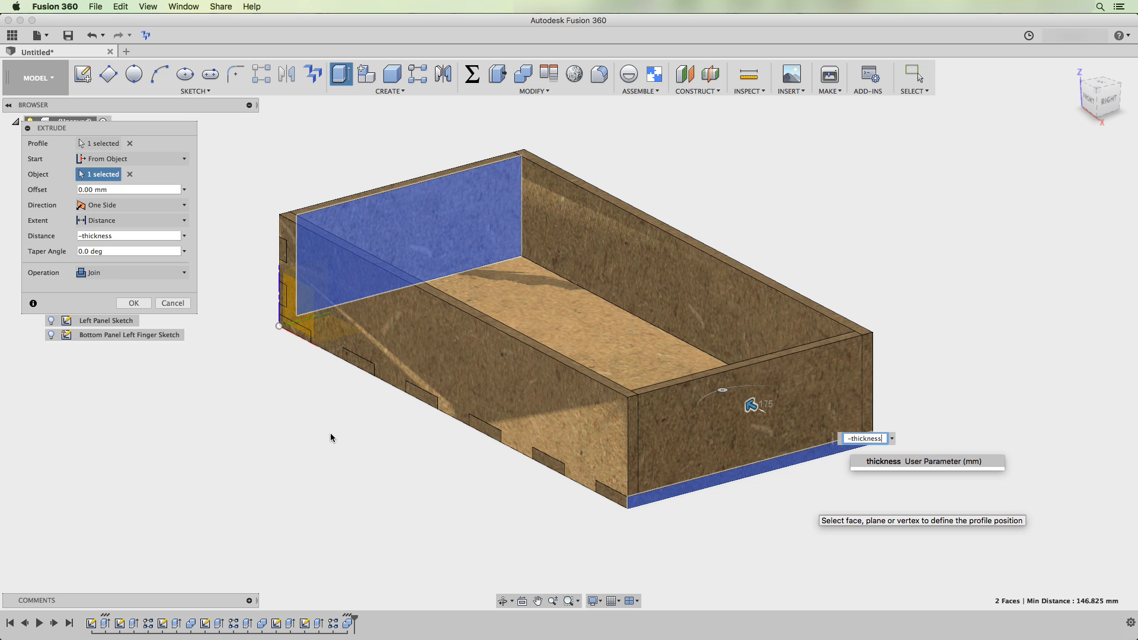
left_click(101, 273)
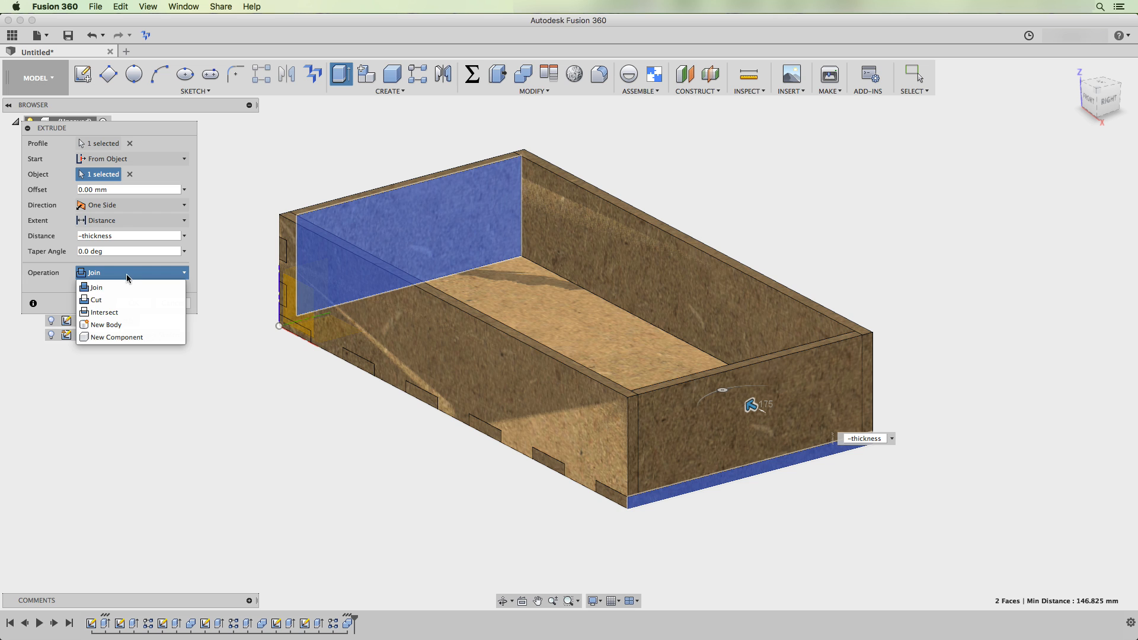
left_click(117, 329)
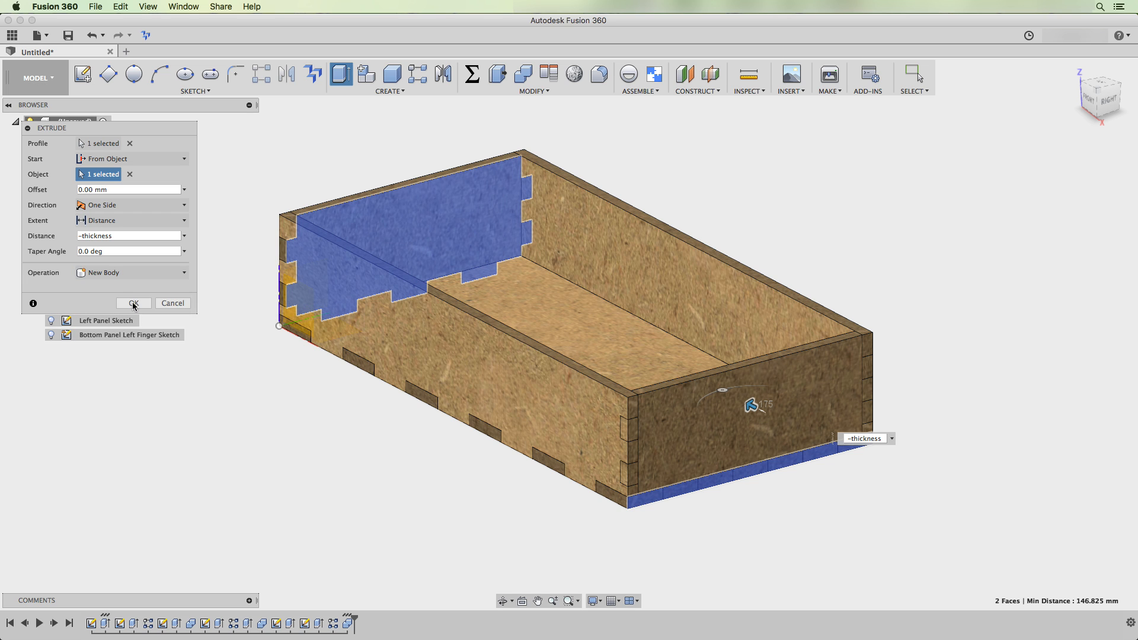
left_click(134, 304)
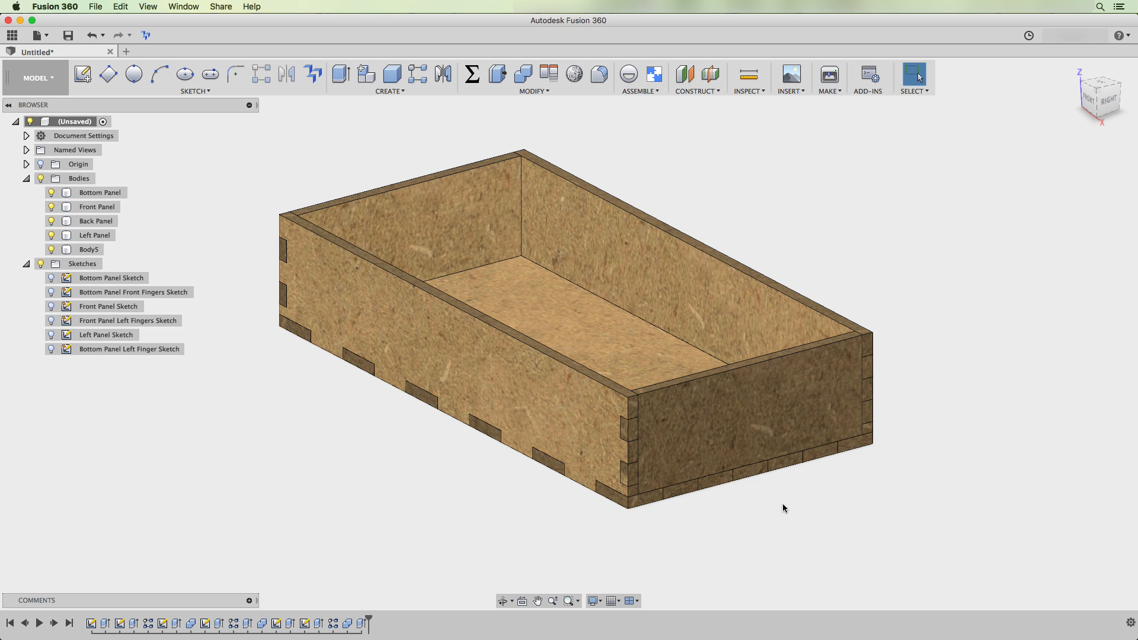
Apply the MDF Board appearance to the outer face of the new right end panel.
key("a")
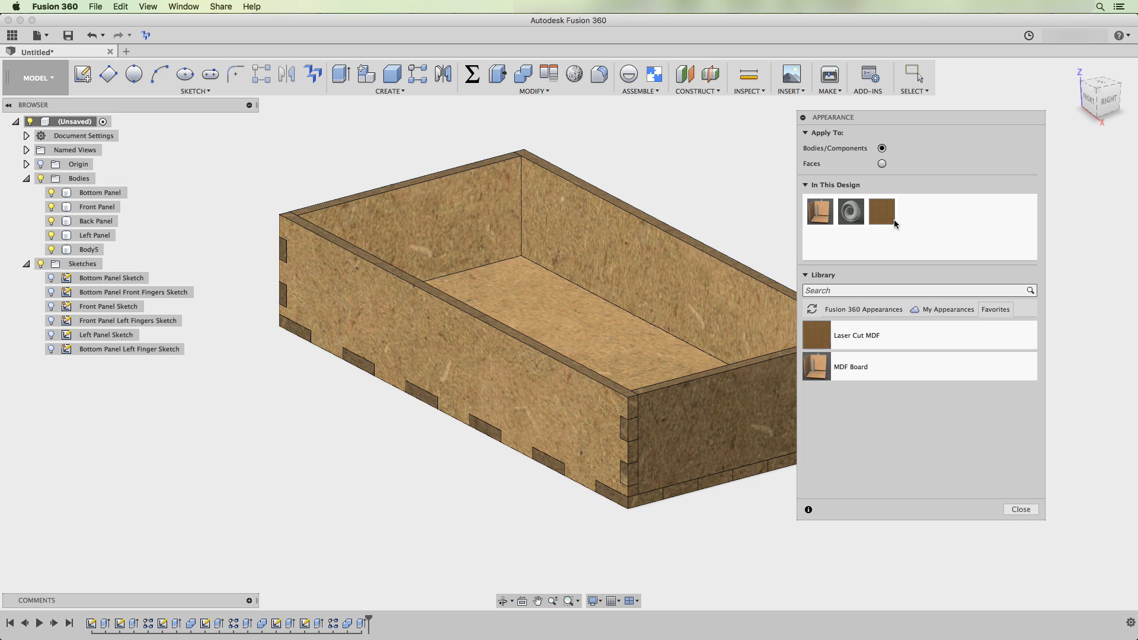
left_click(882, 164)
left_click_drag(820, 212, 741, 455)
middle_click_drag(666, 526, 791, 514, "shift")
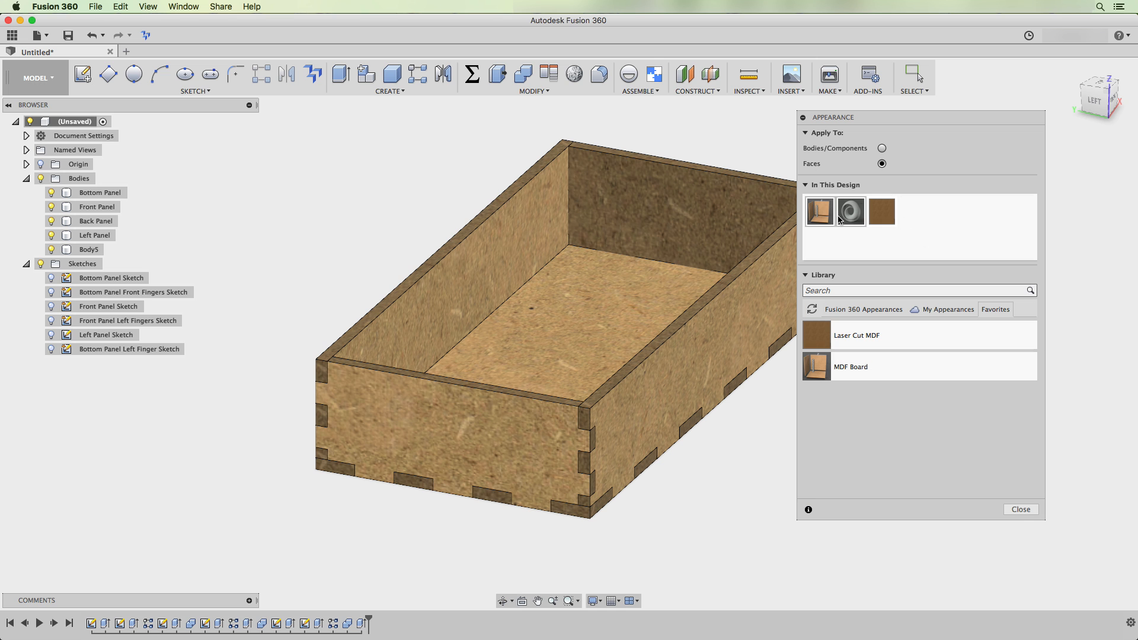
middle_click_drag(709, 147, 579, 162, "shift")
left_click(1024, 510)
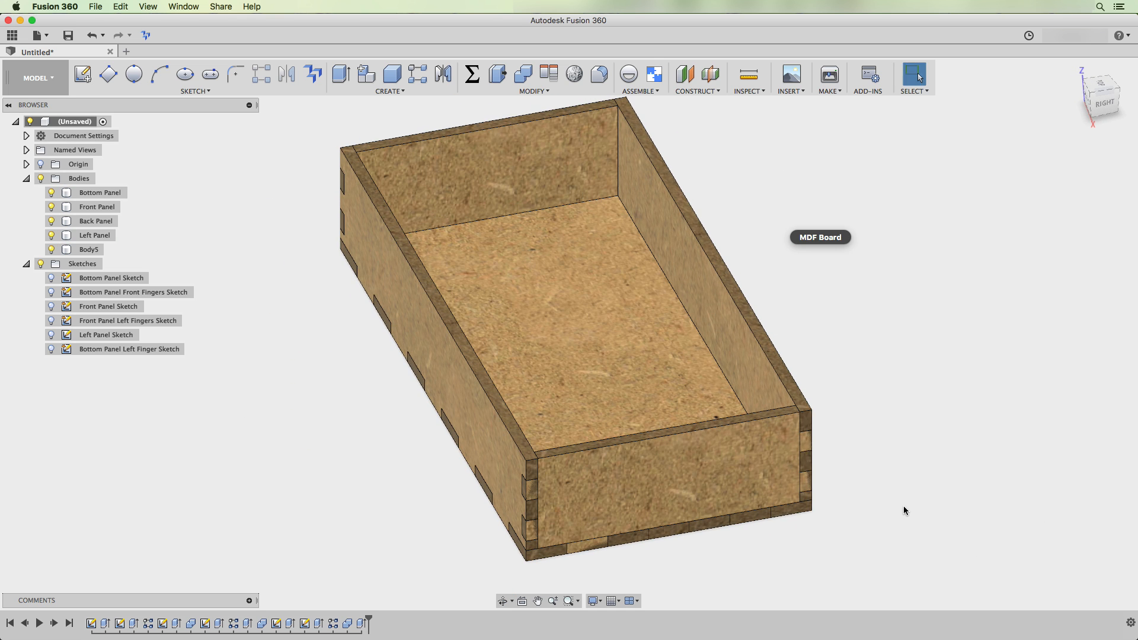
Isolate the new right end panel to examine its fingers, and show it together with the other panels again.
middle_click_drag(904, 510, 816, 439)
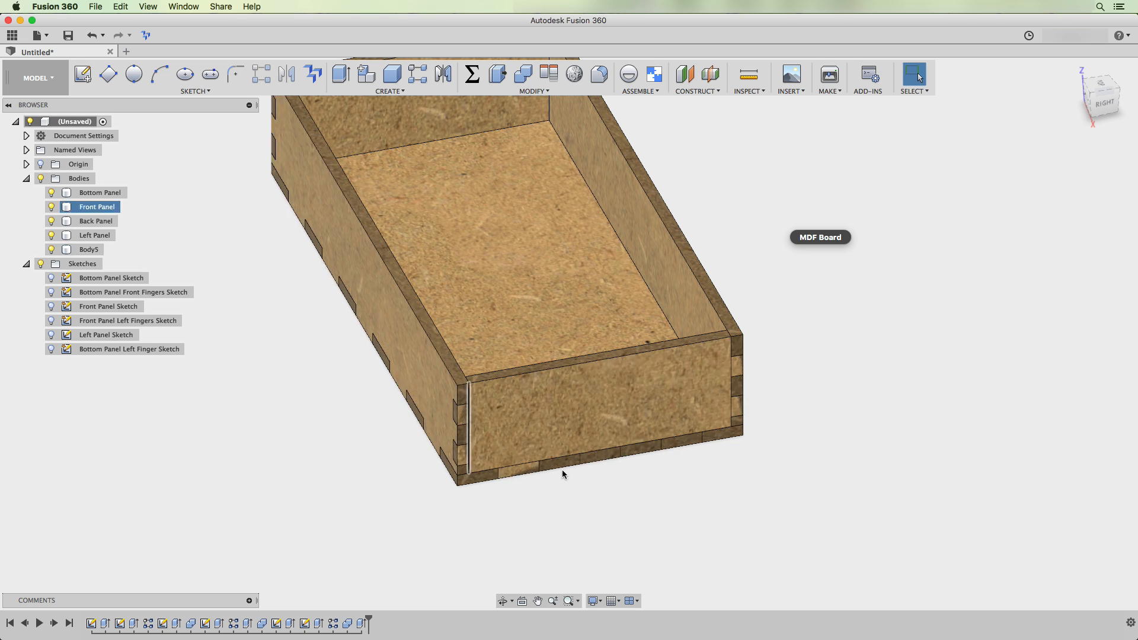
left_click(51, 249)
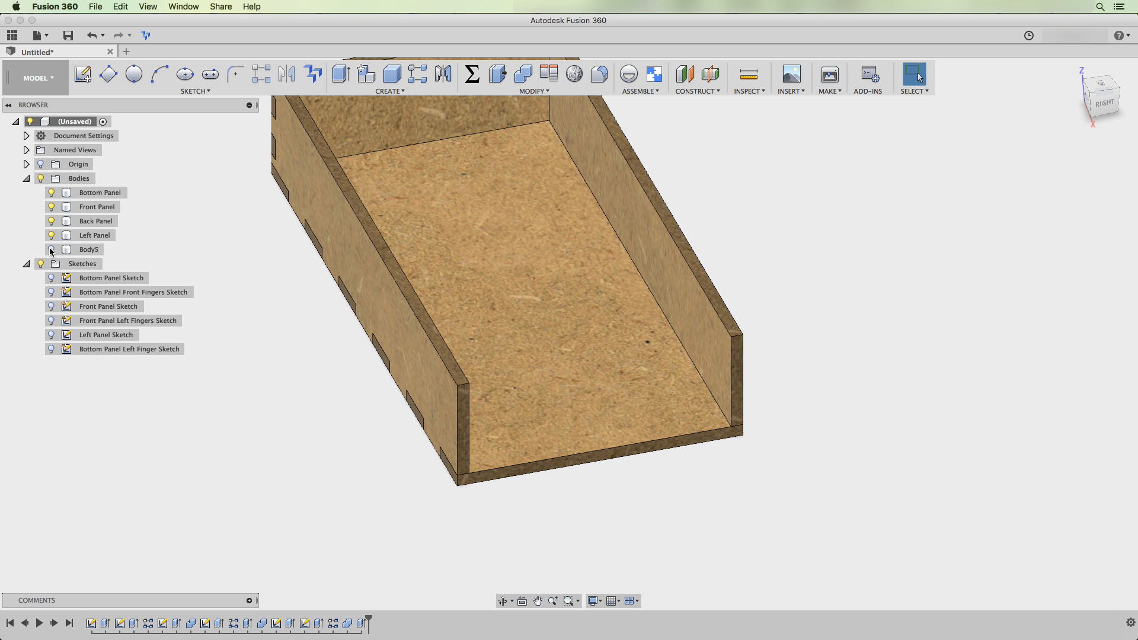
left_click(51, 250)
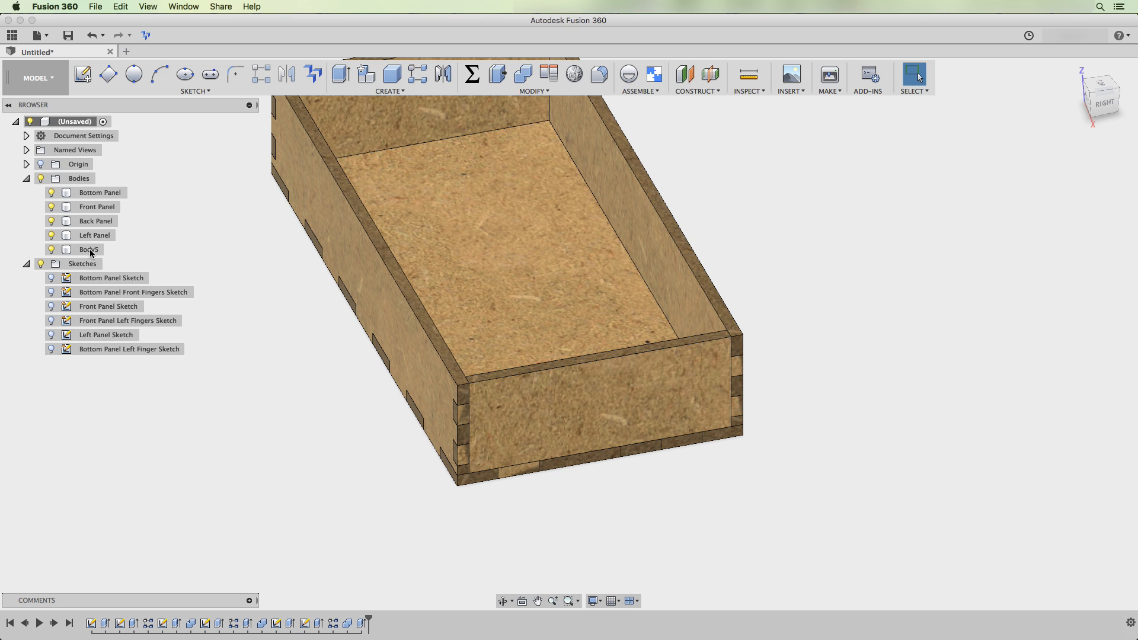
right_click(90, 252)
left_click(159, 488)
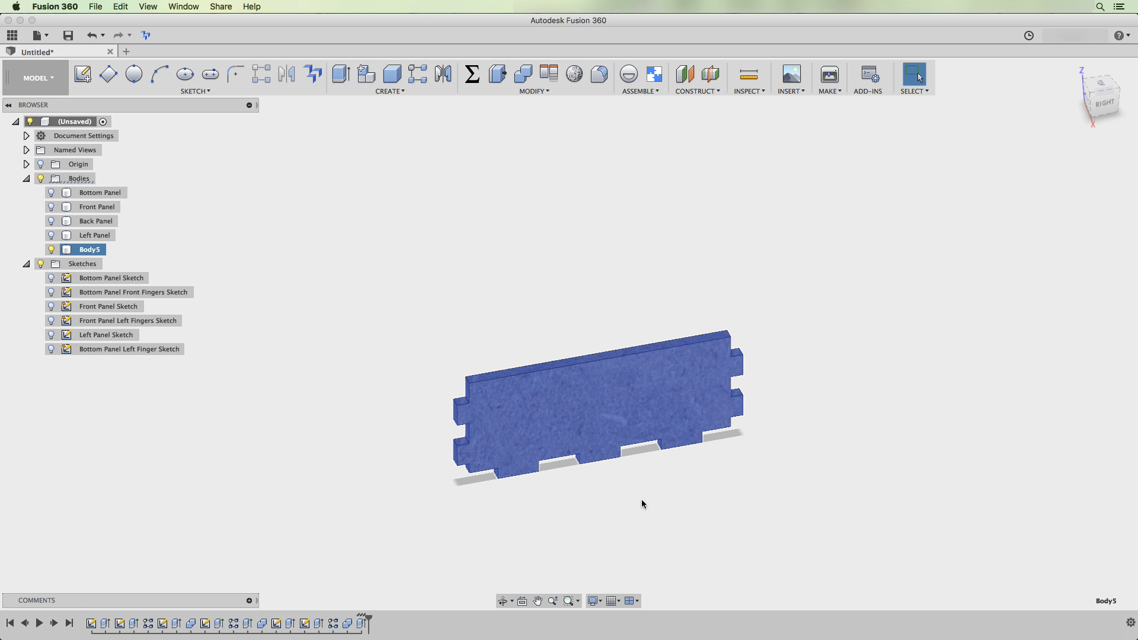
left_click(865, 482)
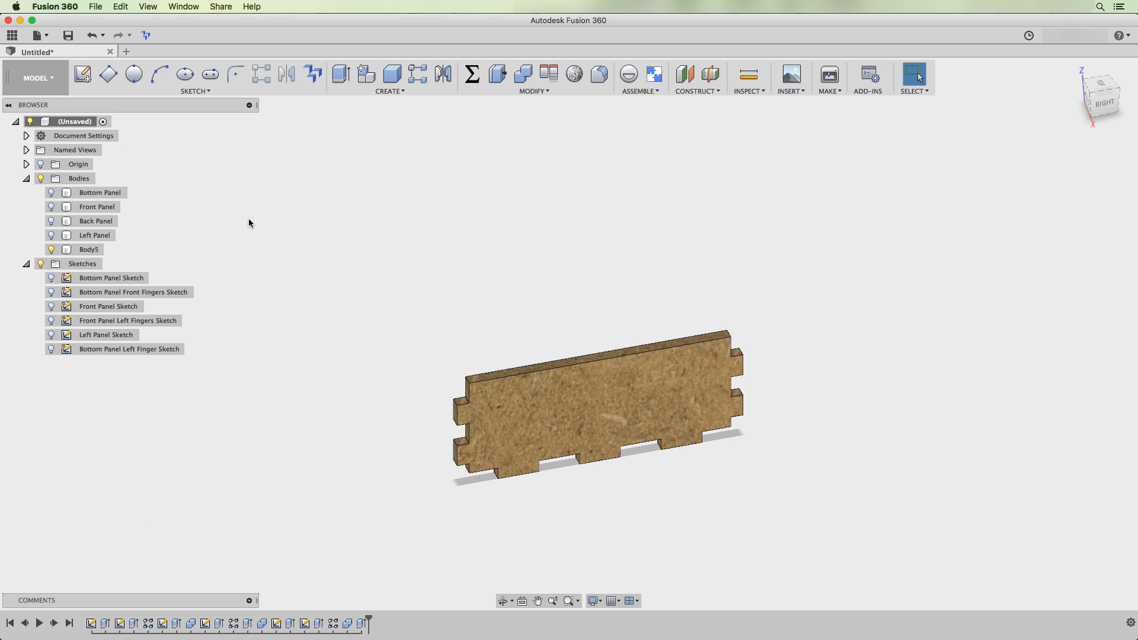
right_click(81, 250)
left_click(158, 488)
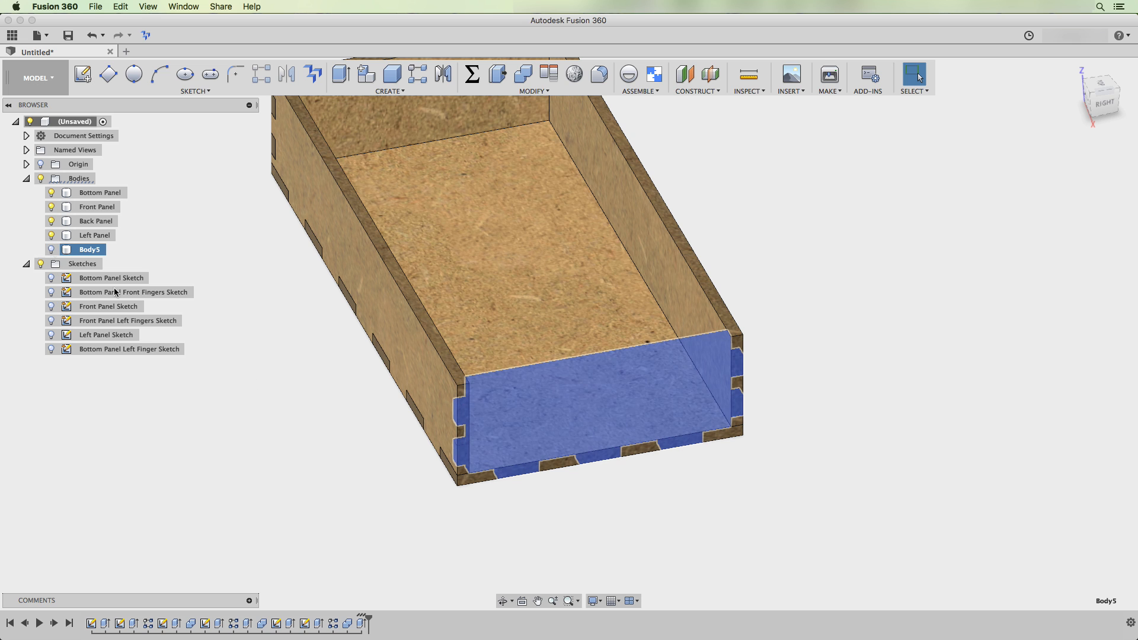
left_click(765, 563)
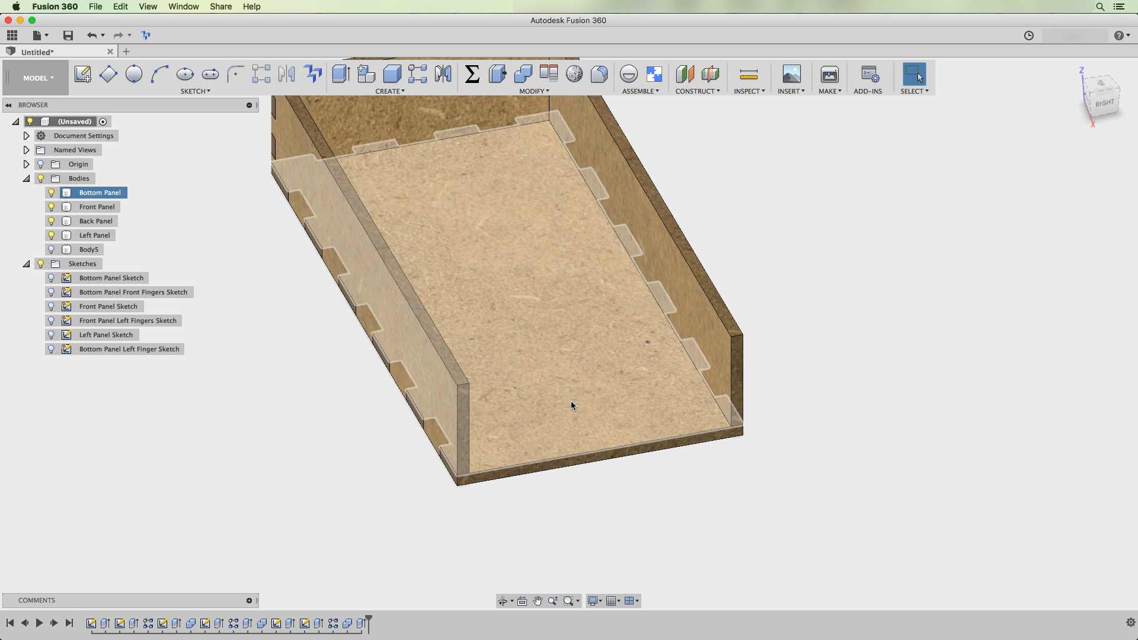
left_click(52, 250)
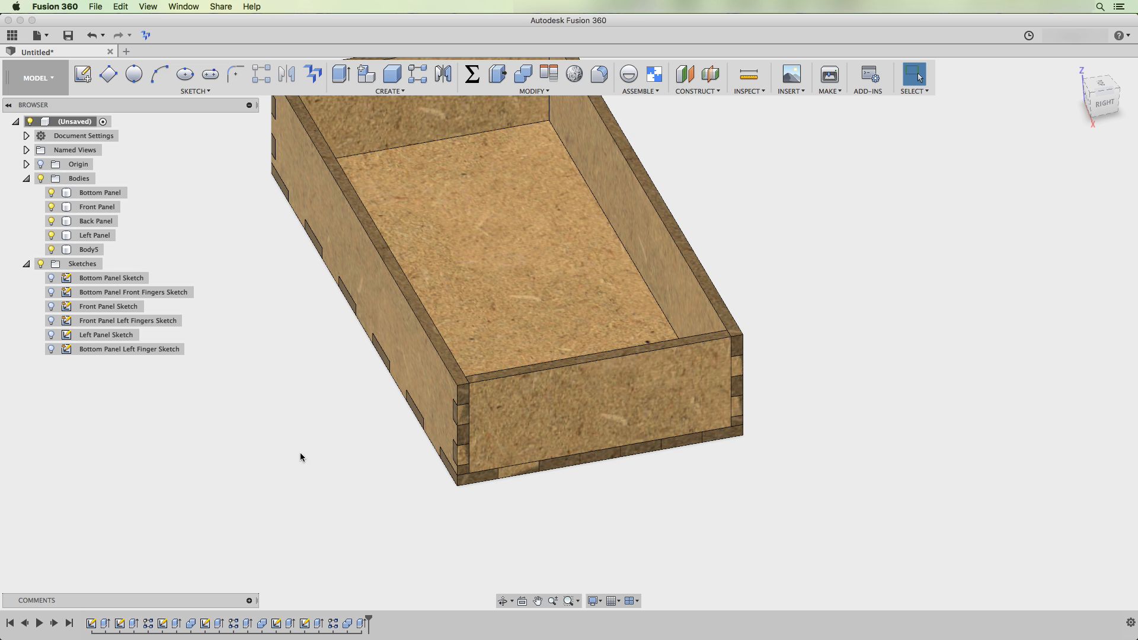
Cut the front panel with the new right end panel using Combine, keeping the tool body.
left_click(518, 78)
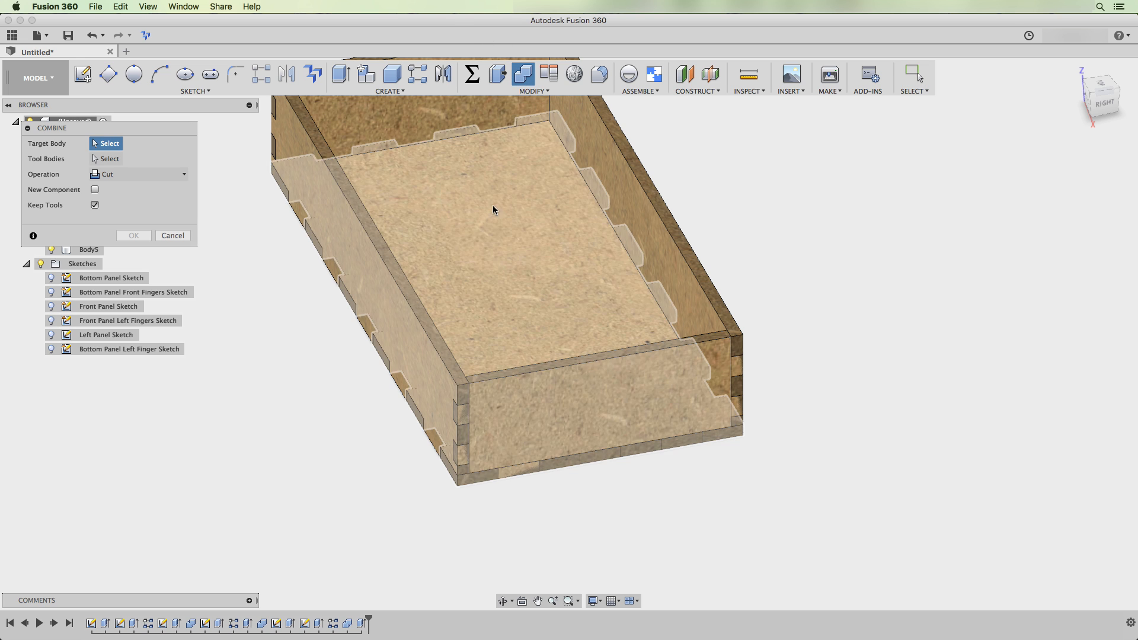
left_click(380, 303)
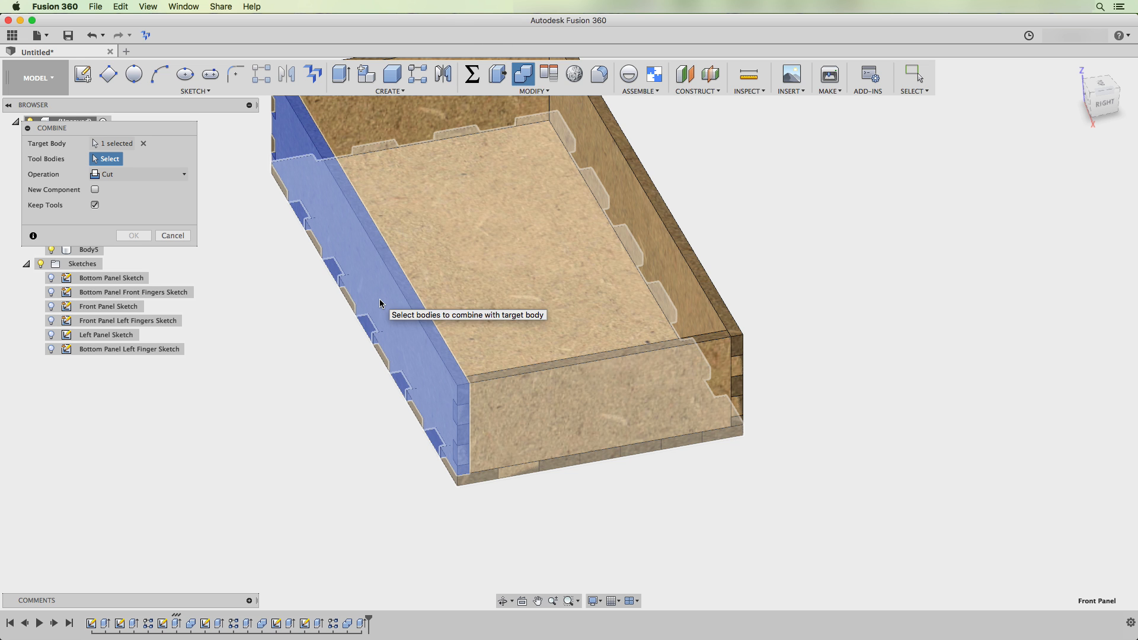
left_click(557, 407)
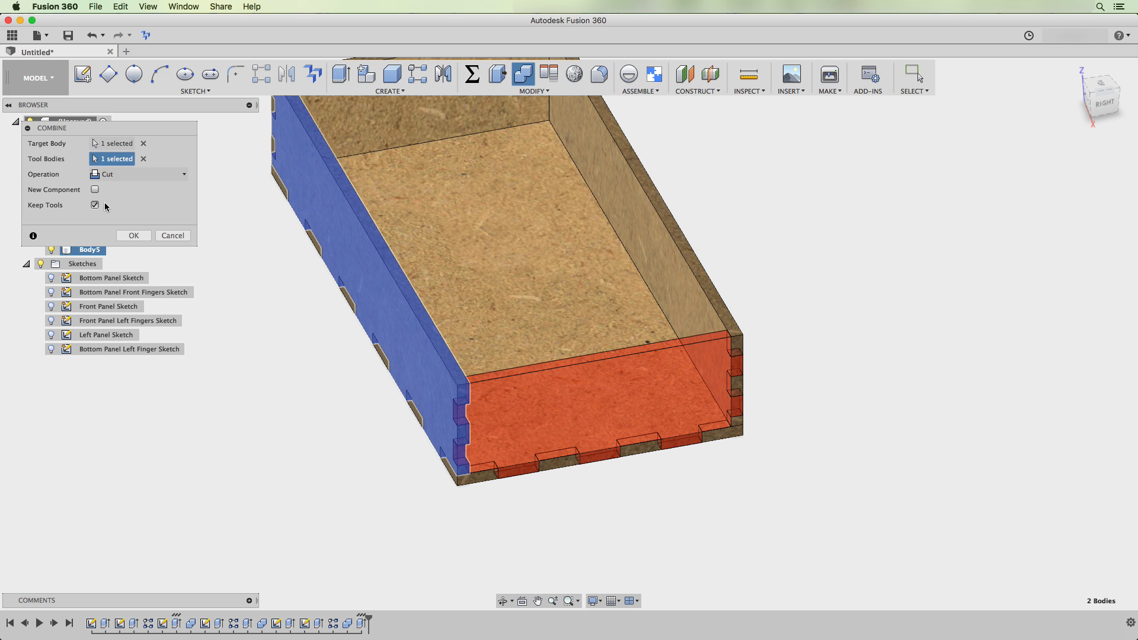
left_click(134, 235)
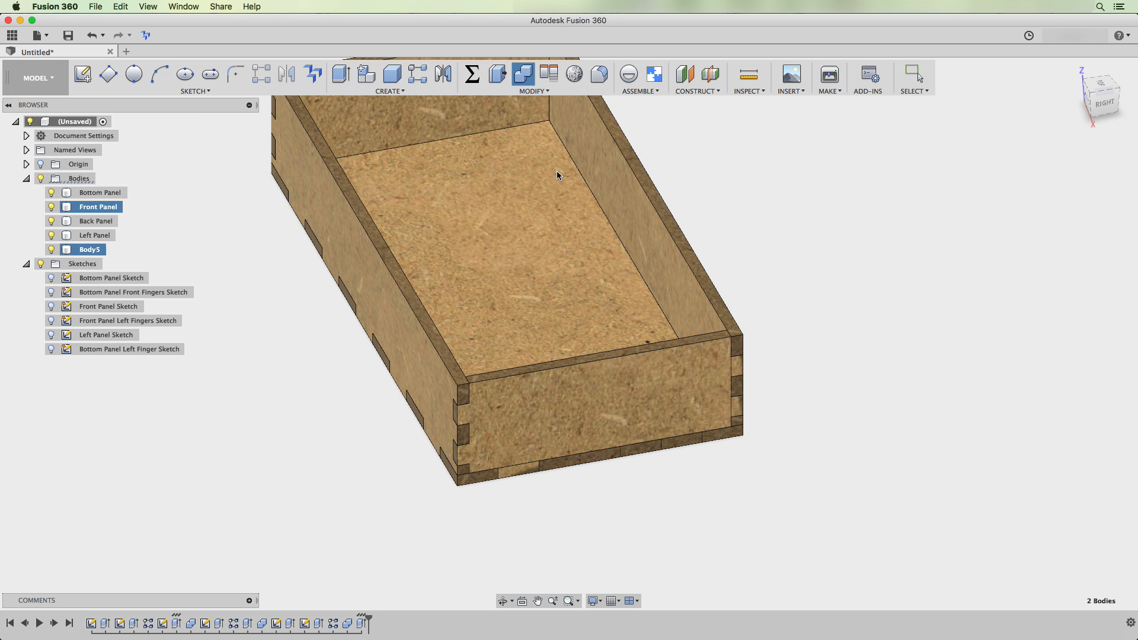
Cut the bottom panel with the right end panel using Combine, keeping the tool body.
left_click(523, 74)
left_click(521, 289)
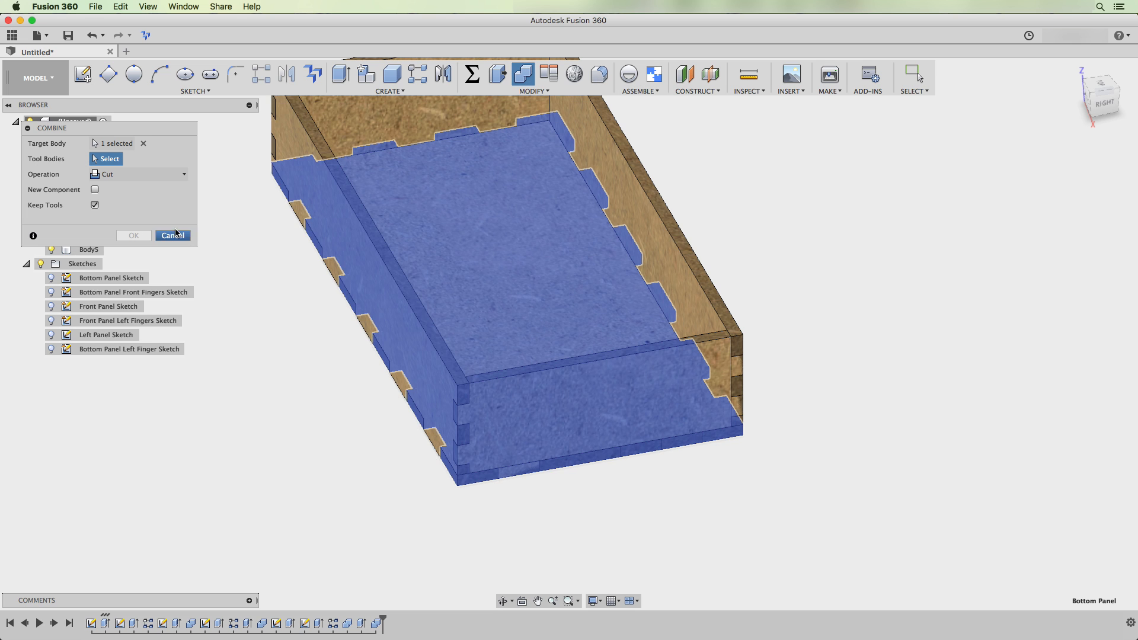
left_click(507, 405)
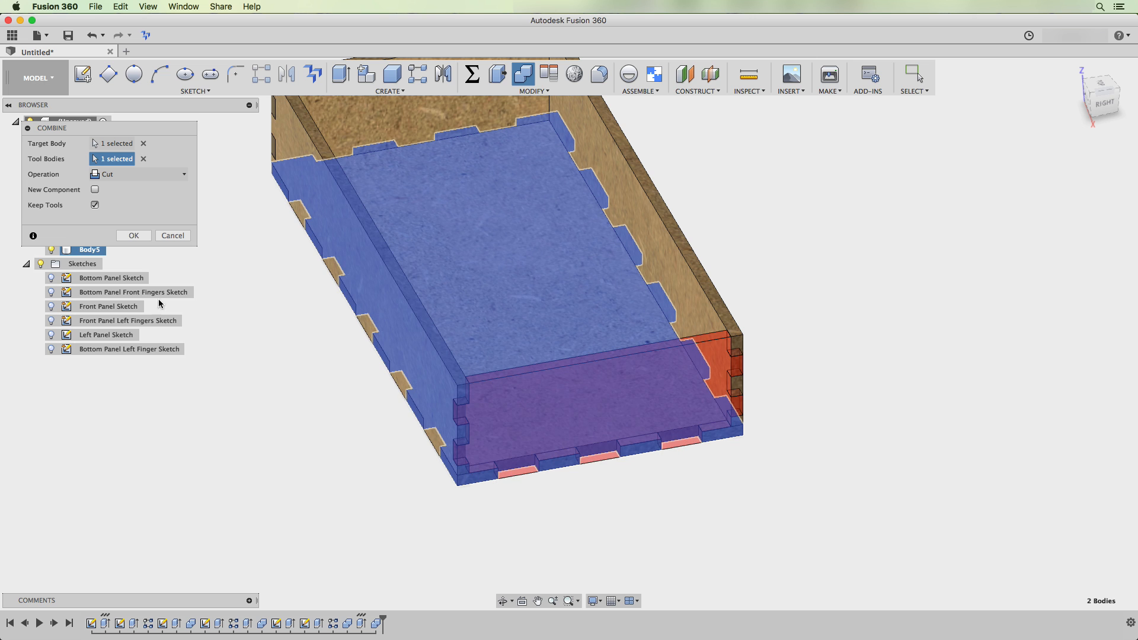
left_click(134, 235)
Cut the back panel with the right end panel using Combine, keeping the tool body.
left_click(522, 75)
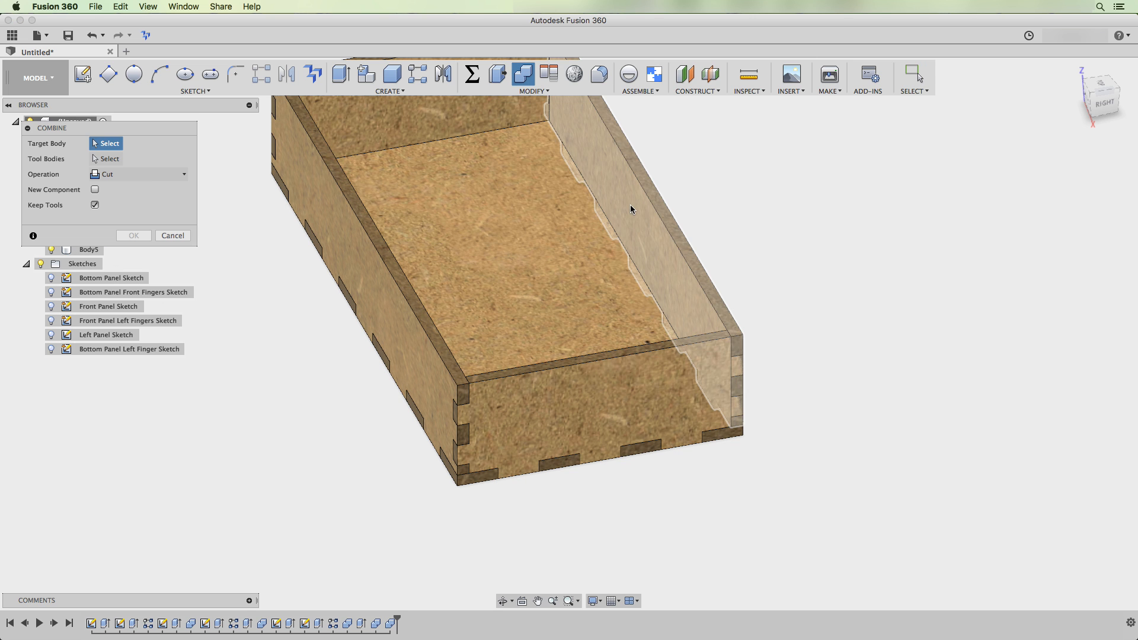
left_click(616, 194)
left_click(552, 428)
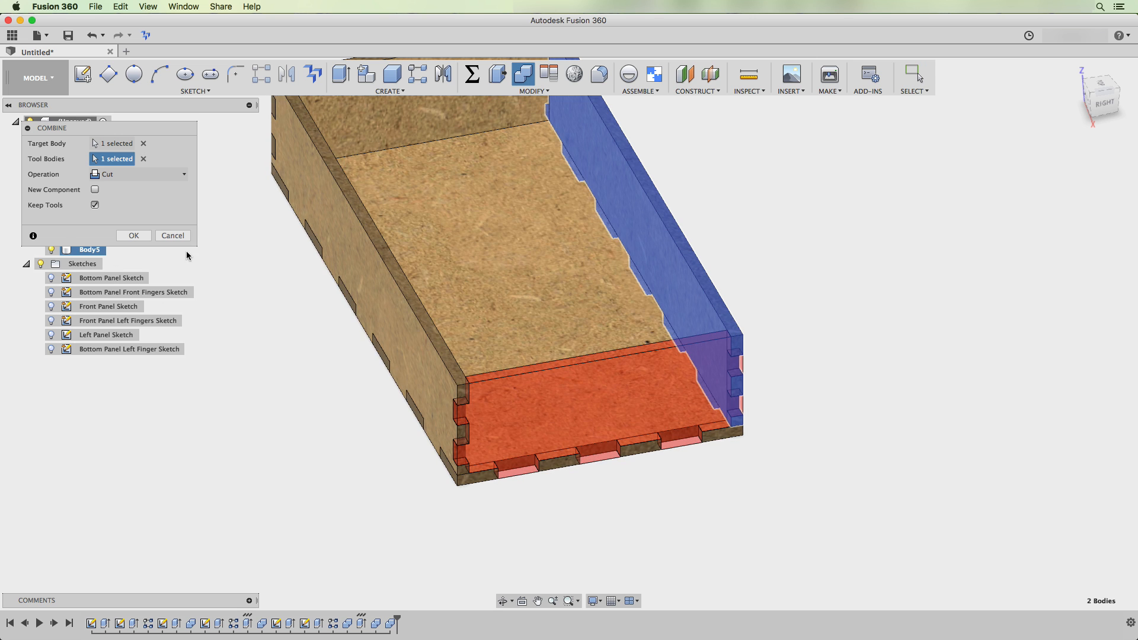
left_click(134, 235)
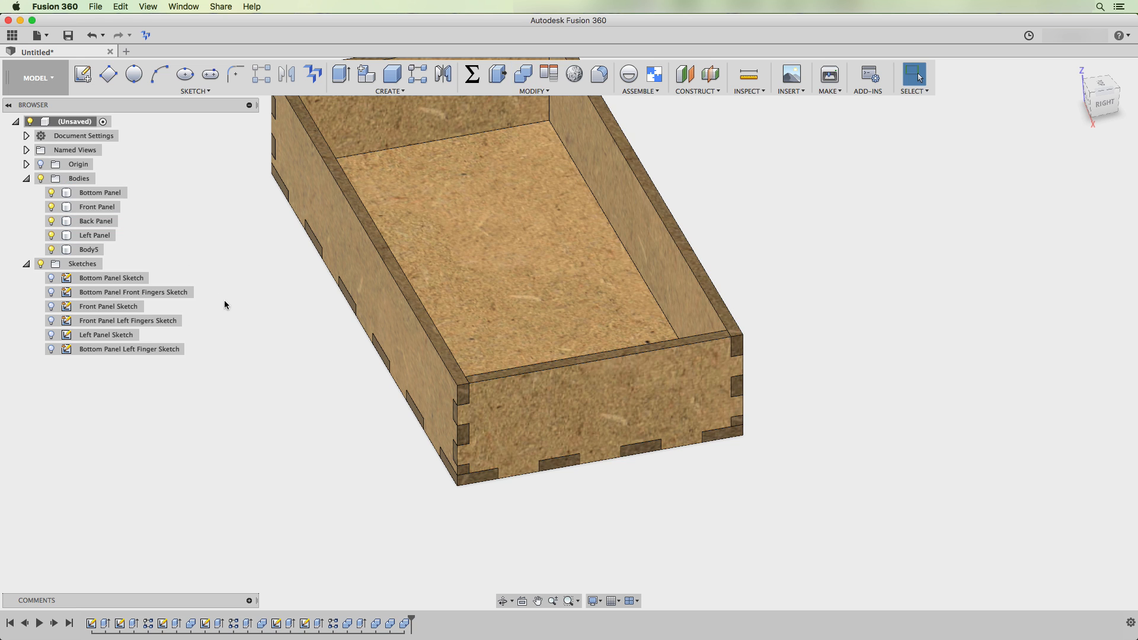
Hide the right end body to check the cut joints, show it again, and rename it Right Panel.
left_click(52, 250)
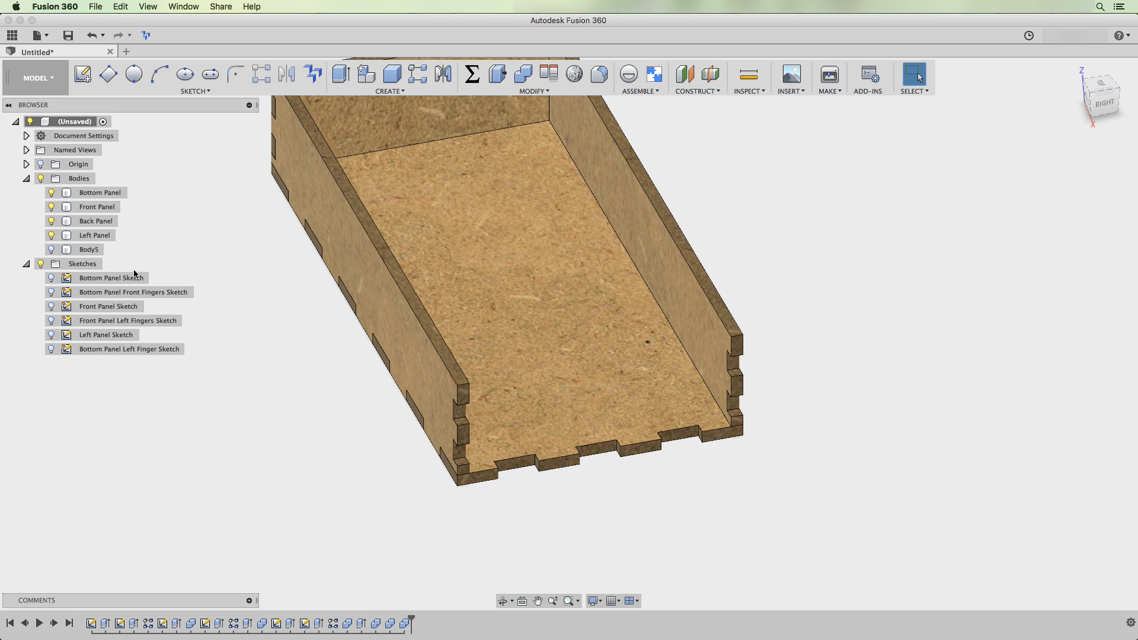
left_click(52, 250)
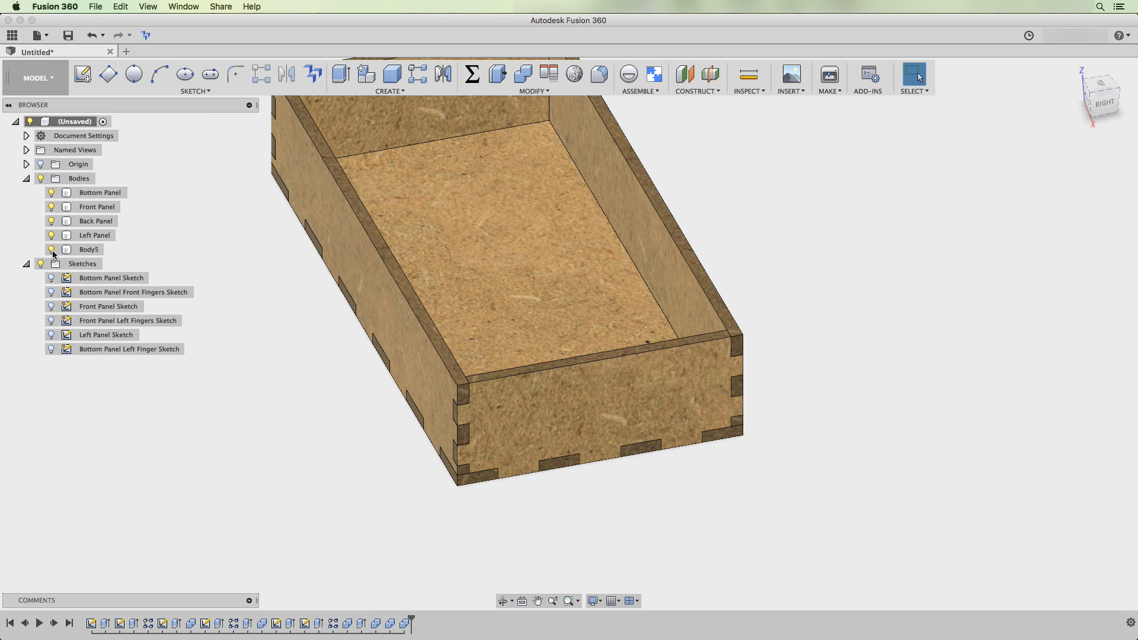
left_click(88, 251)
left_click(87, 251)
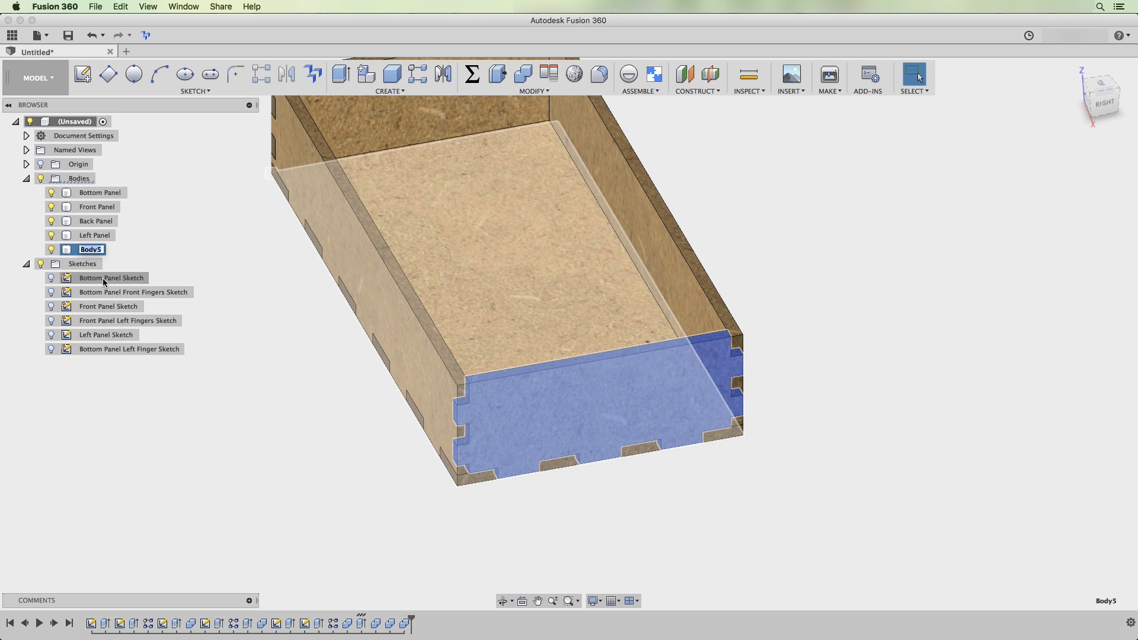
type("Right Panel")
key("Return")
left_click(293, 415)
Set the user parameter length to 285 mm.
middle_click_drag(292, 420, 452, 500, "shift")
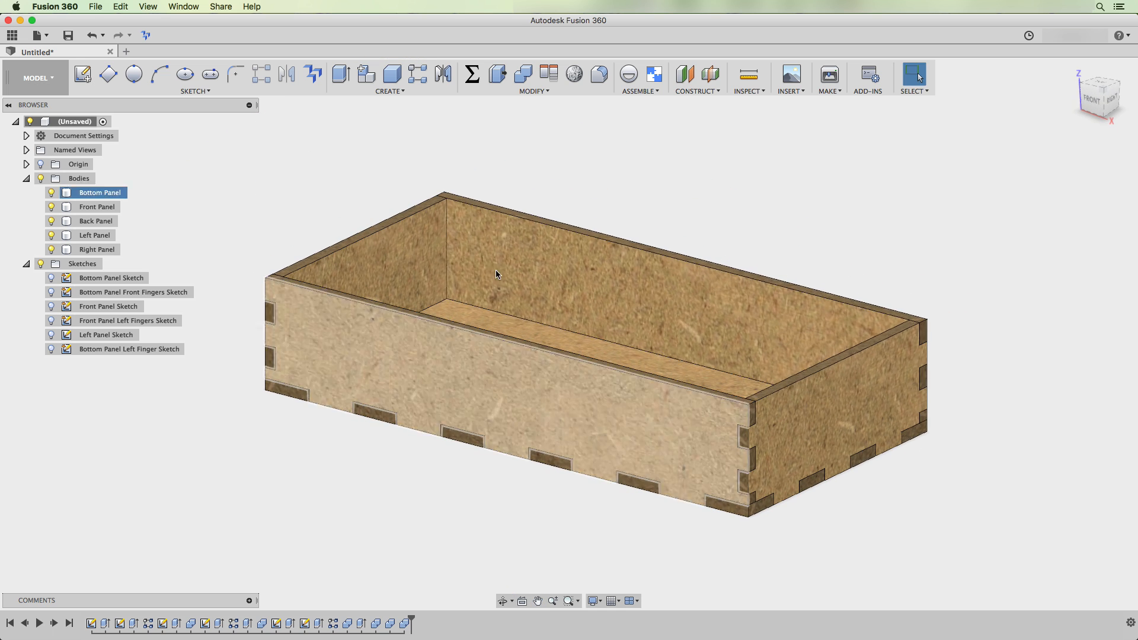
left_click(473, 74)
left_click(566, 102)
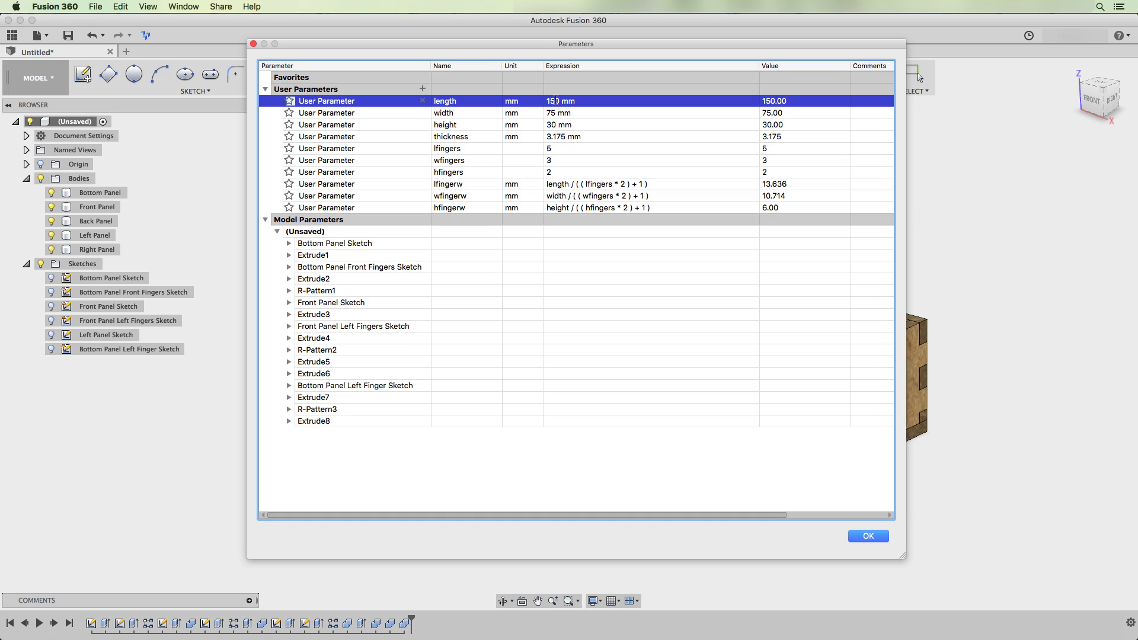
left_click(566, 102)
type("27")
type("5")
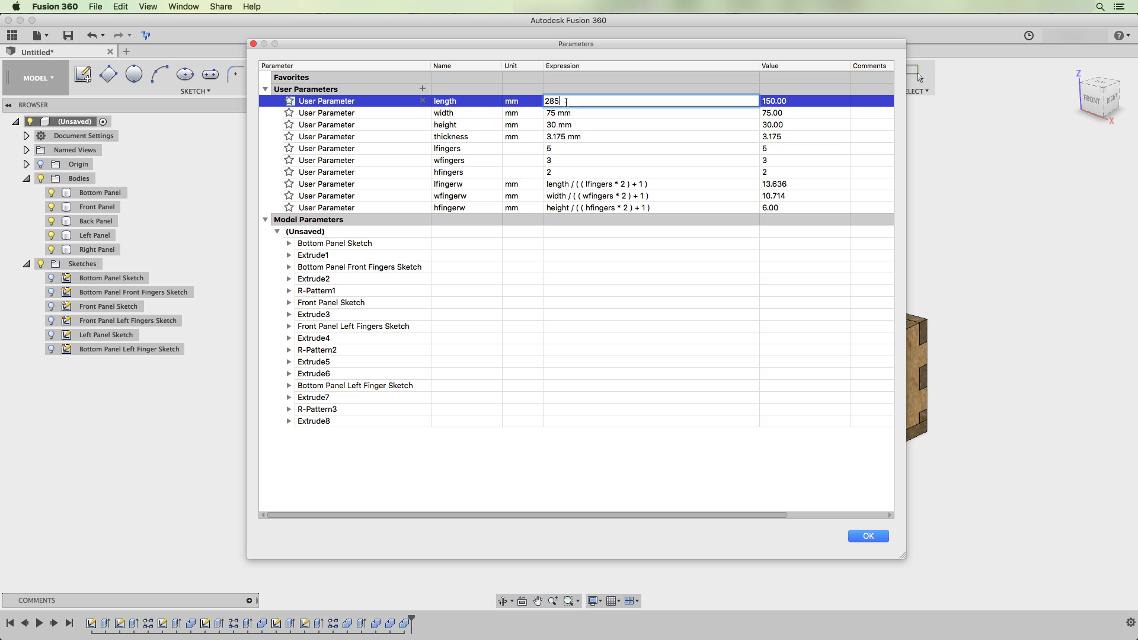
key("Return")
Set the user parameter width to 142.5 mm and accept the parameter changes.
left_click(554, 112)
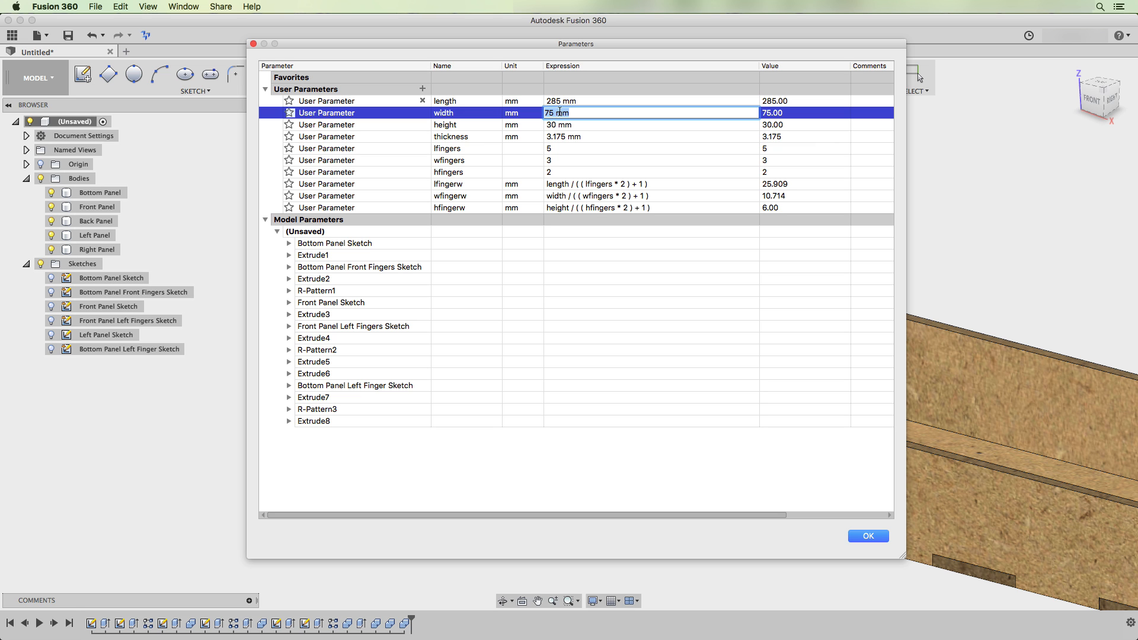
left_click(554, 112)
type("142.5")
key("Return")
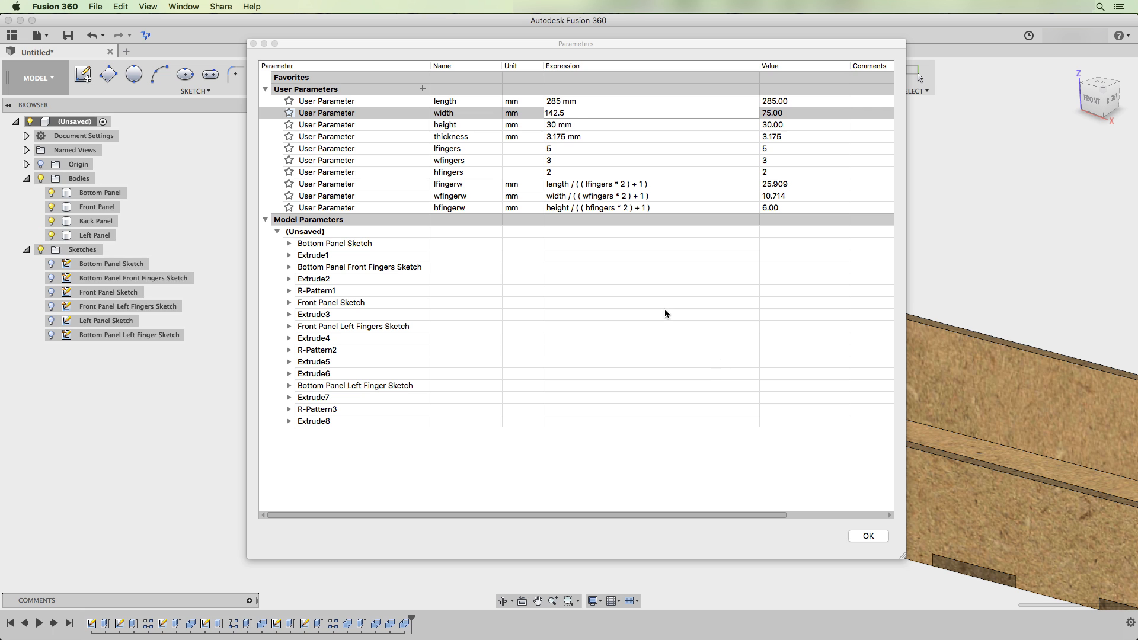
double_click(602, 126)
left_click(869, 536)
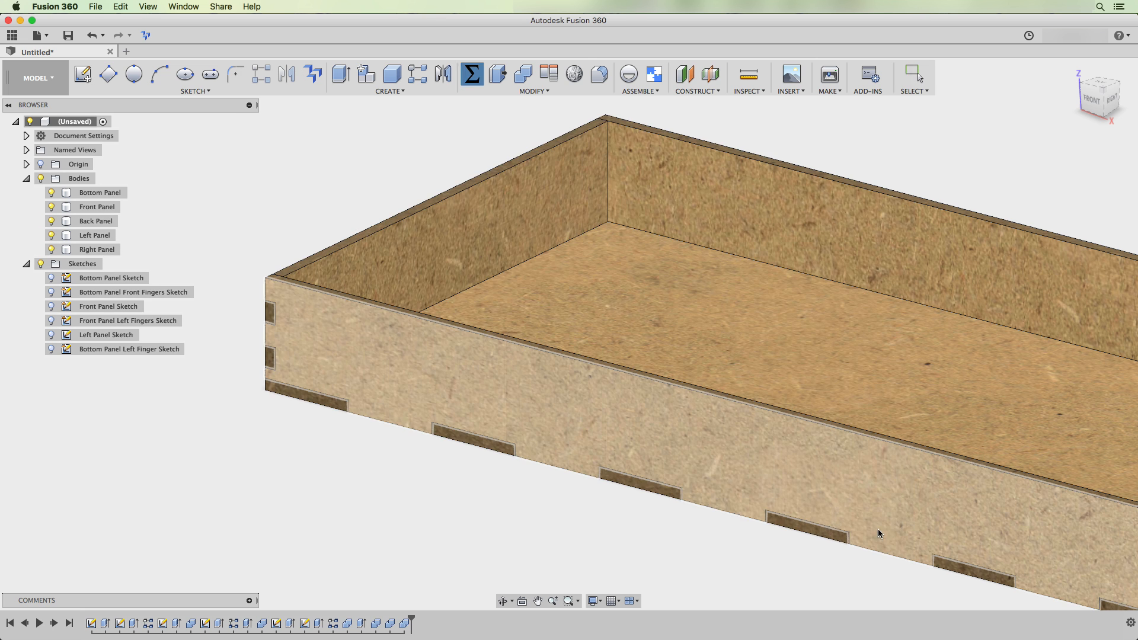
Set the user parameter lfingers to 10.
middle_click_drag(930, 502, 735, 451)
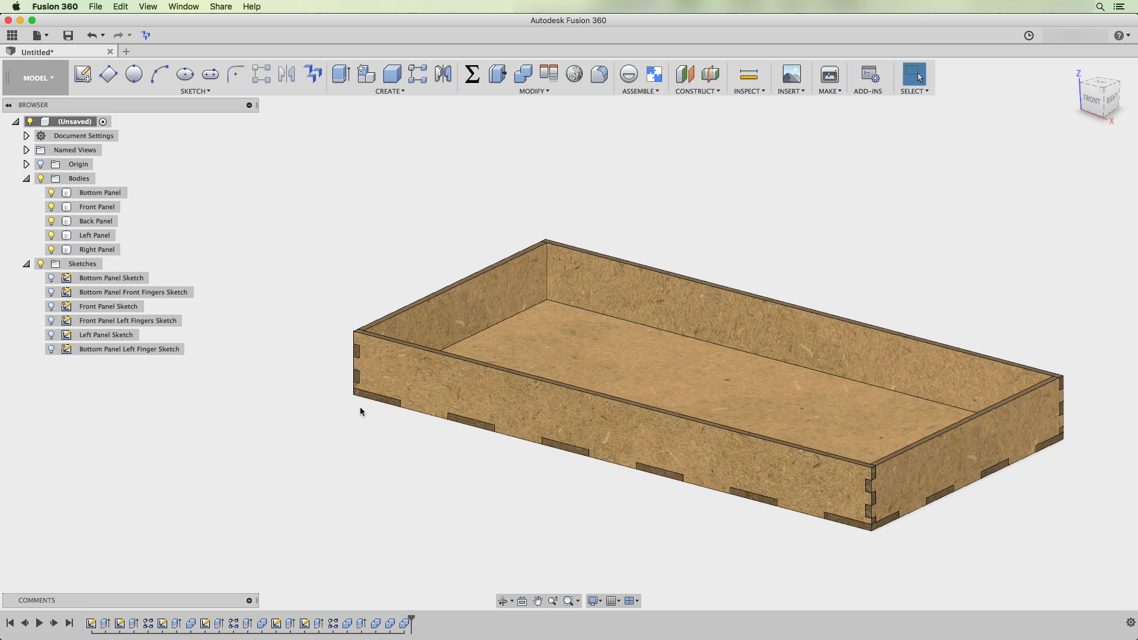
scroll(932, 545, "up", 1)
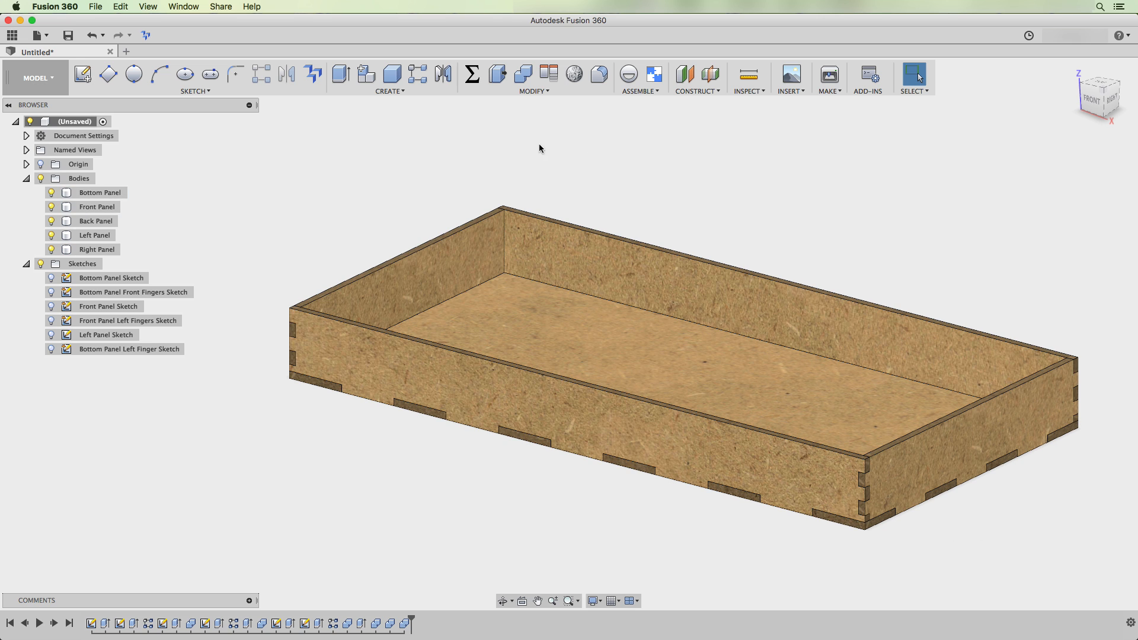
left_click(477, 76)
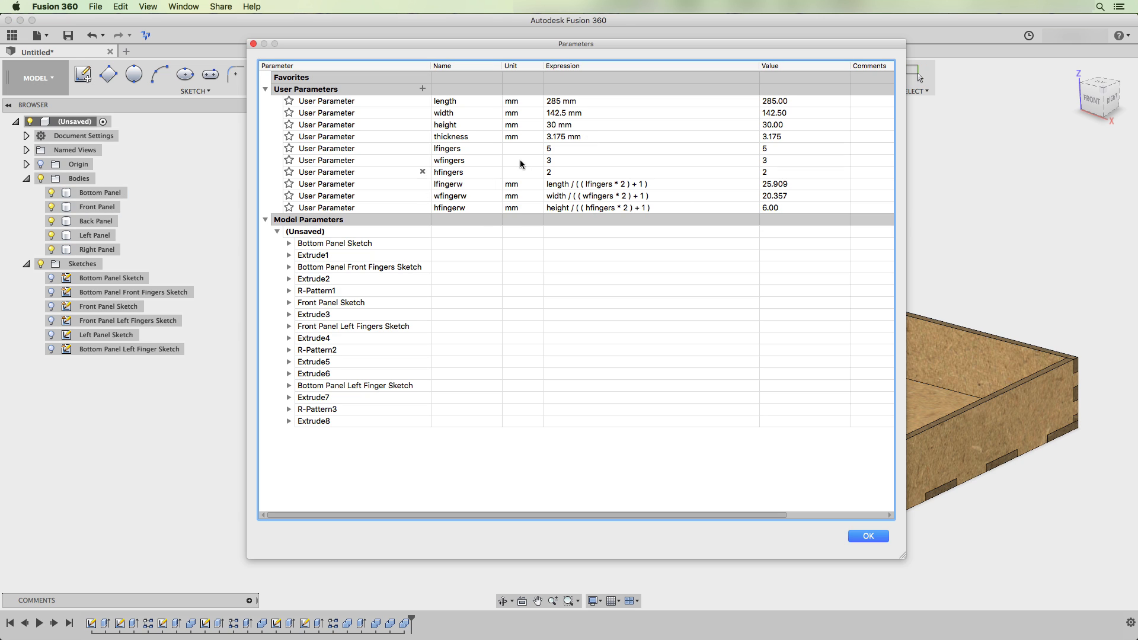
double_click(557, 149)
type("1")
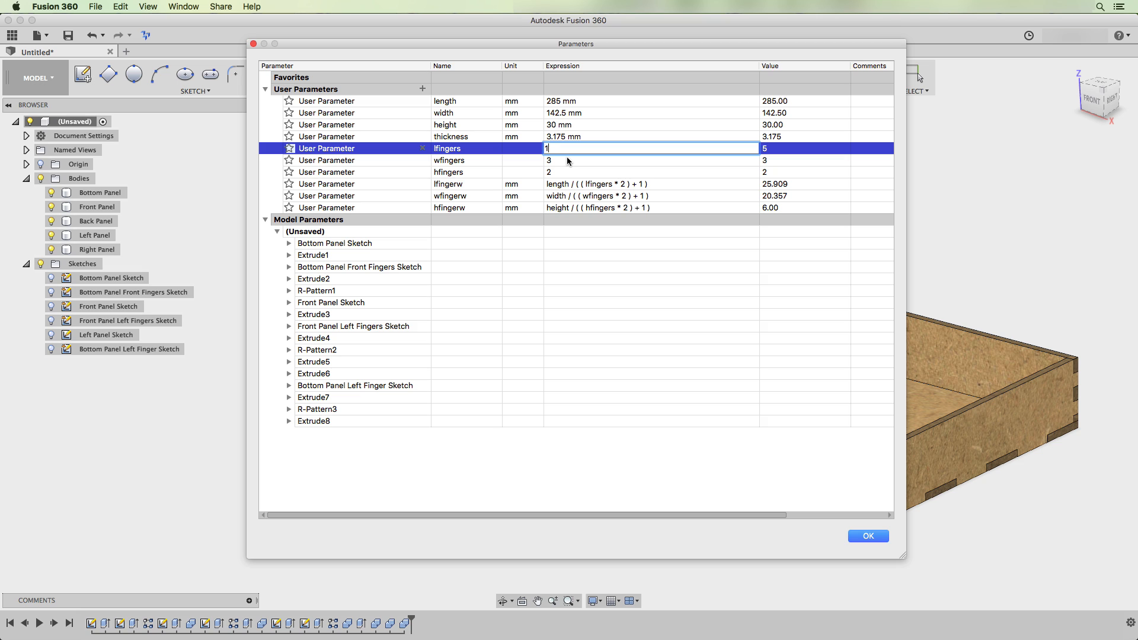
type("0-")
key("Return")
key("Return")
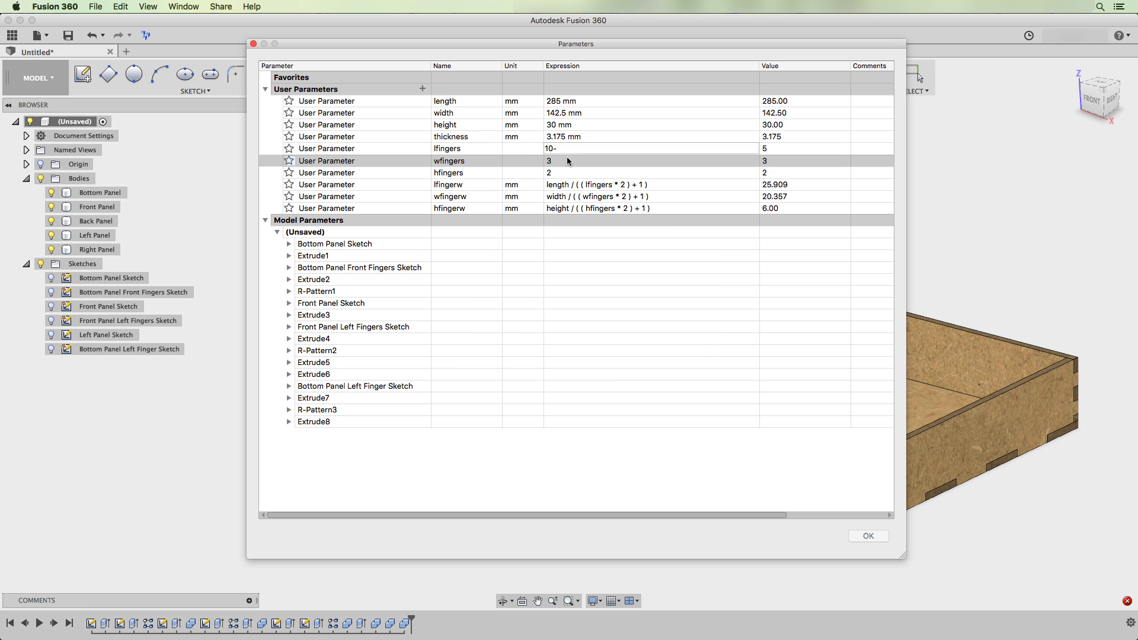
key("BackSpace")
key("Return")
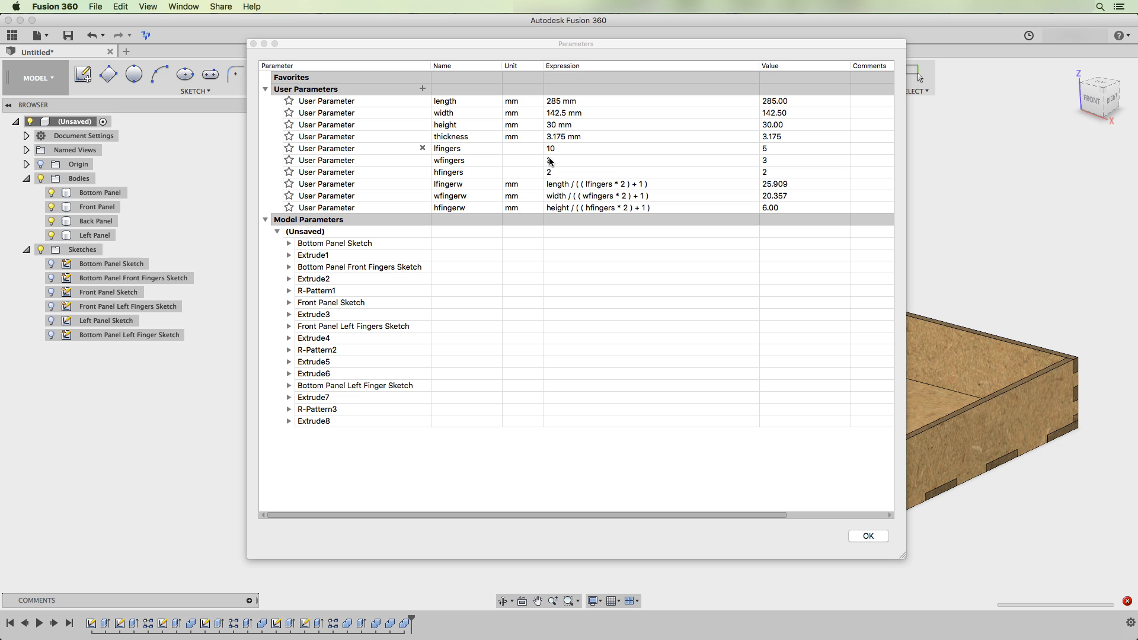
Set the user parameter wfingers to 6 and accept the parameter changes.
double_click(551, 160)
type("6")
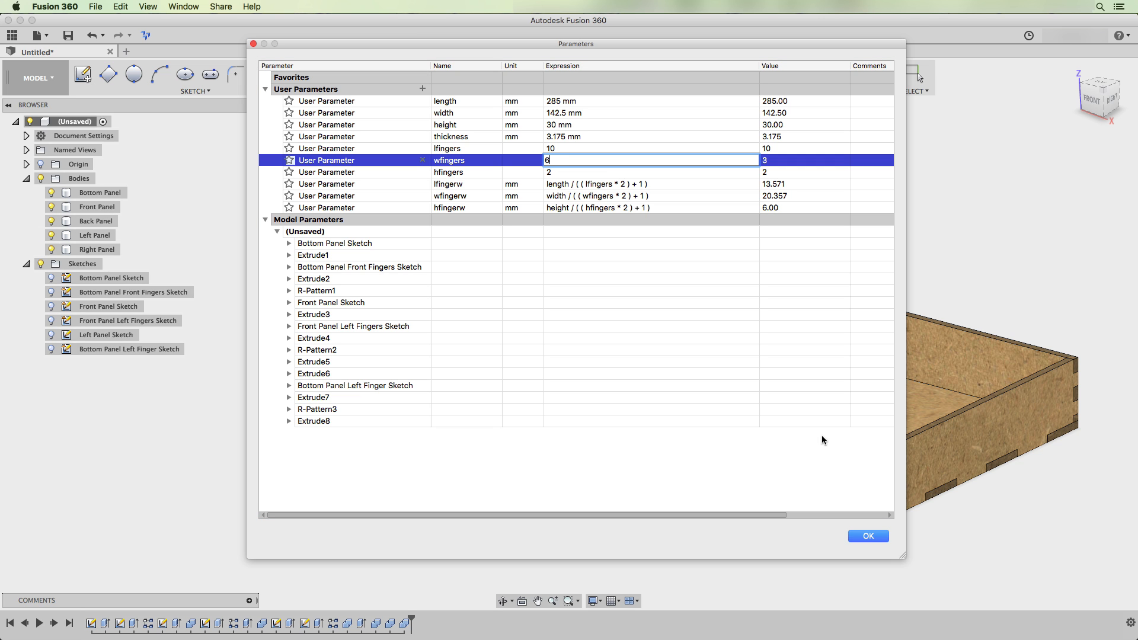
left_click(869, 535)
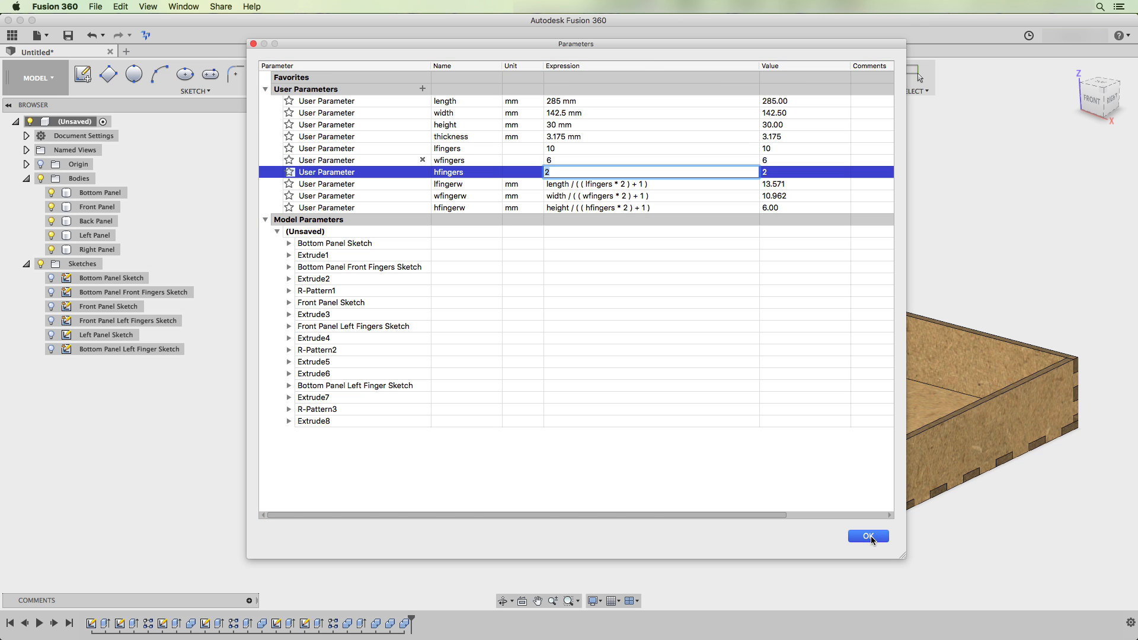
left_click(868, 535)
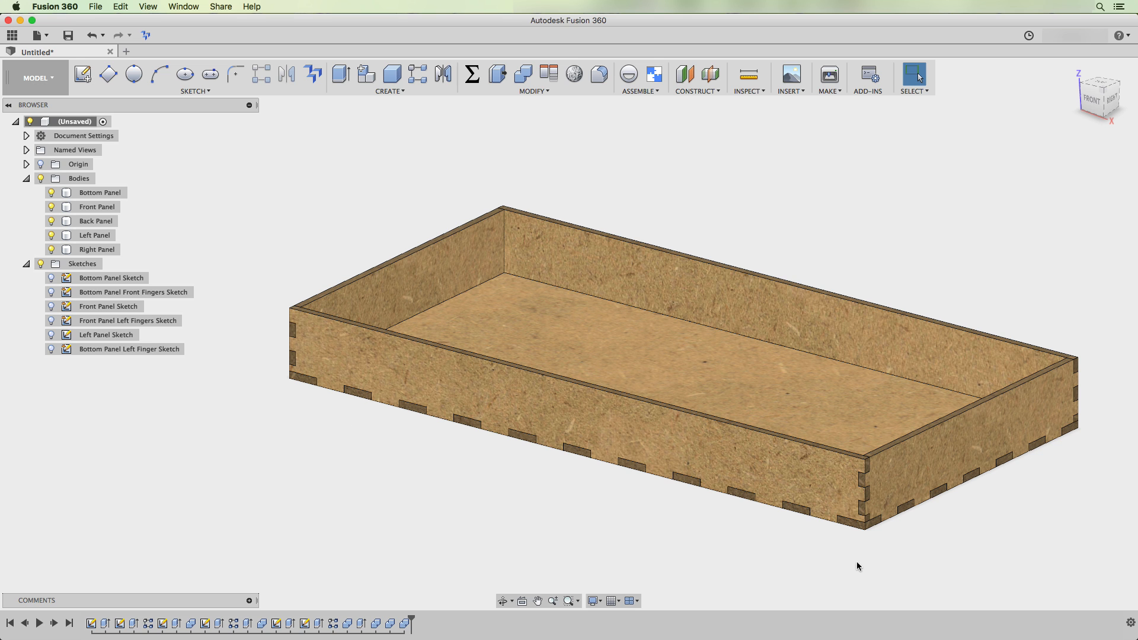
middle_click_drag(954, 543, 898, 485)
scroll(854, 540, "up", 1)
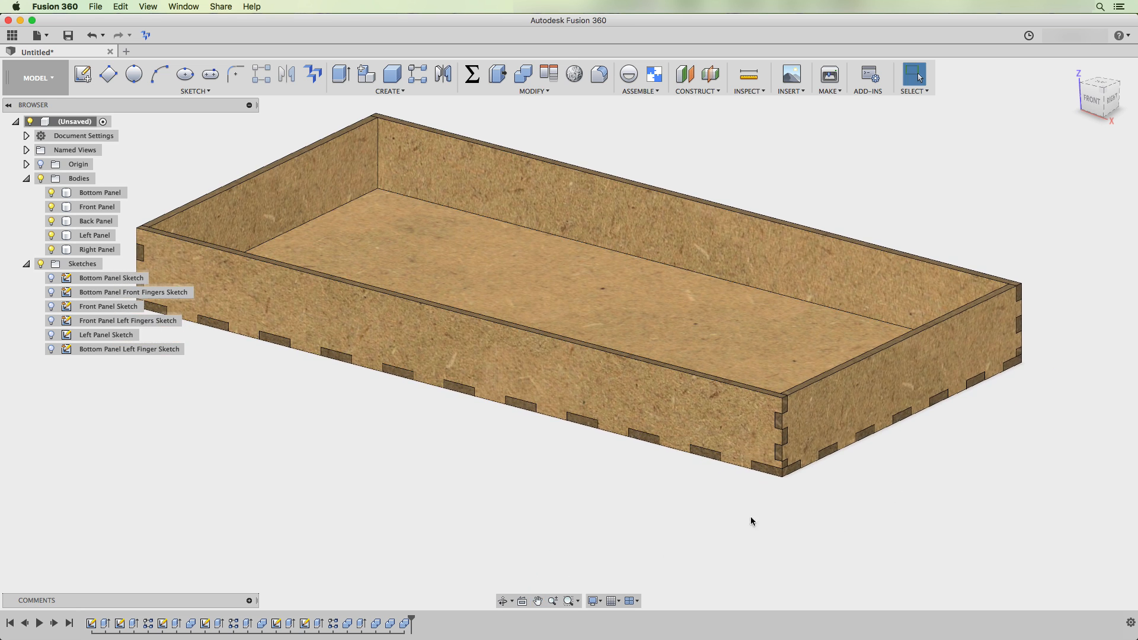
scroll(352, 416, "down", 1)
middle_click_drag(353, 414, 413, 444)
key("Escape")
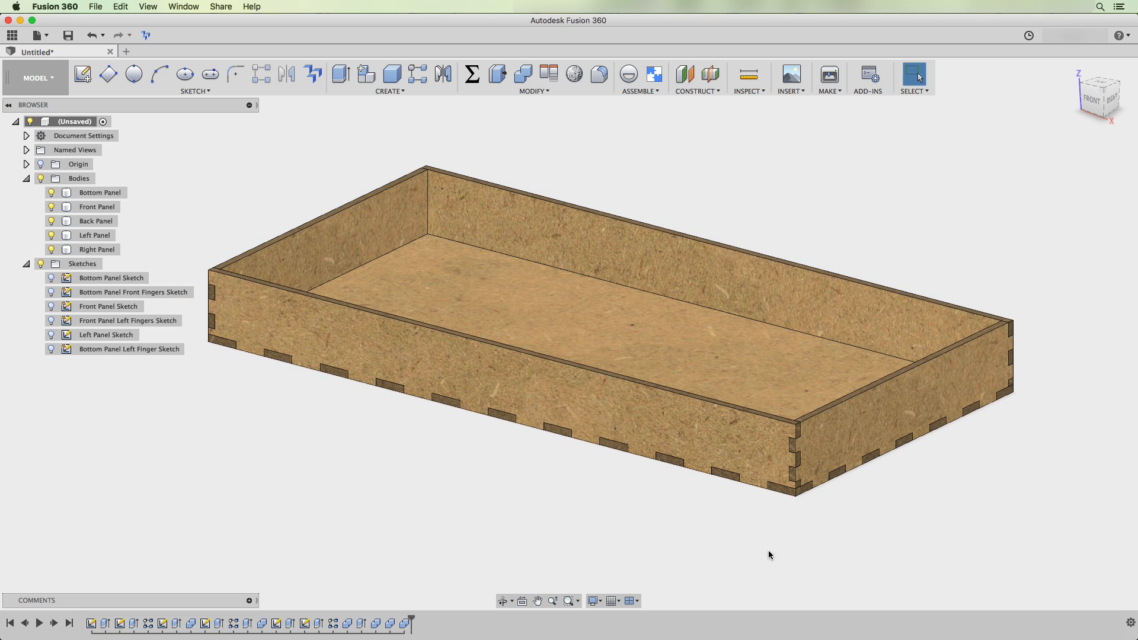